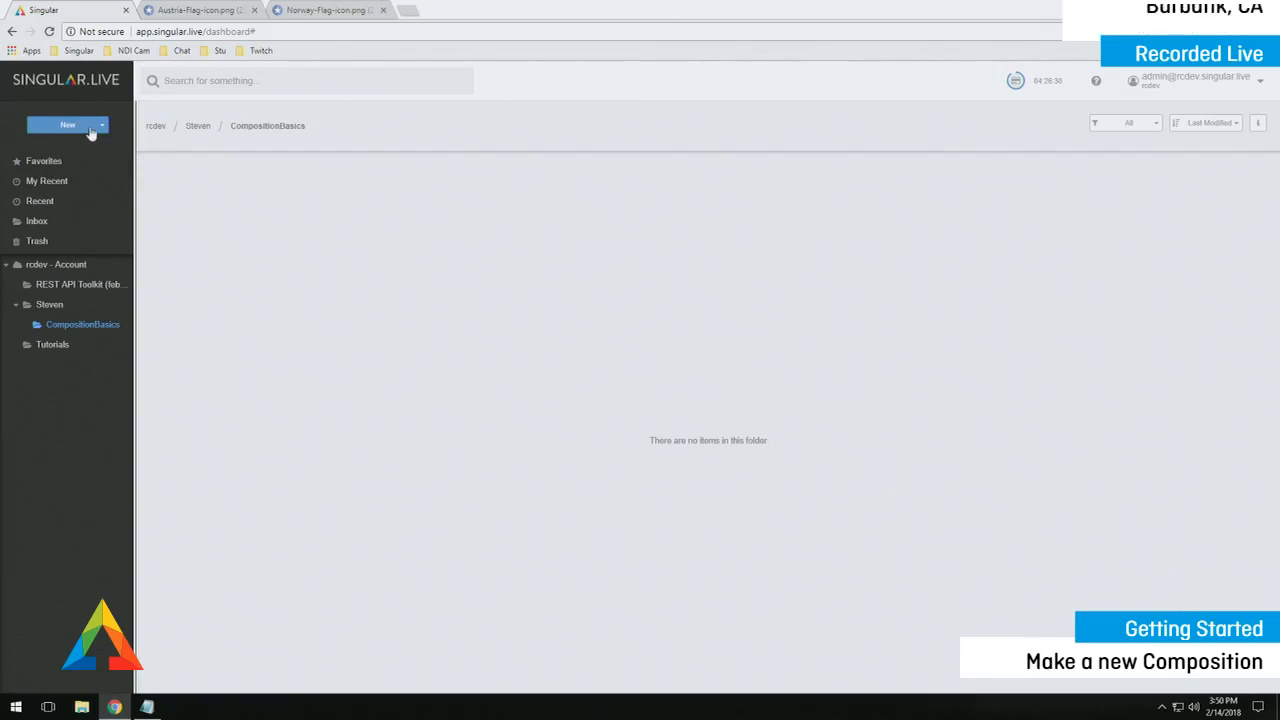
- Create a new composition named Comp01 in the CompositionBasics folder
{"action": "left_click", "coordinate": [90, 131]}
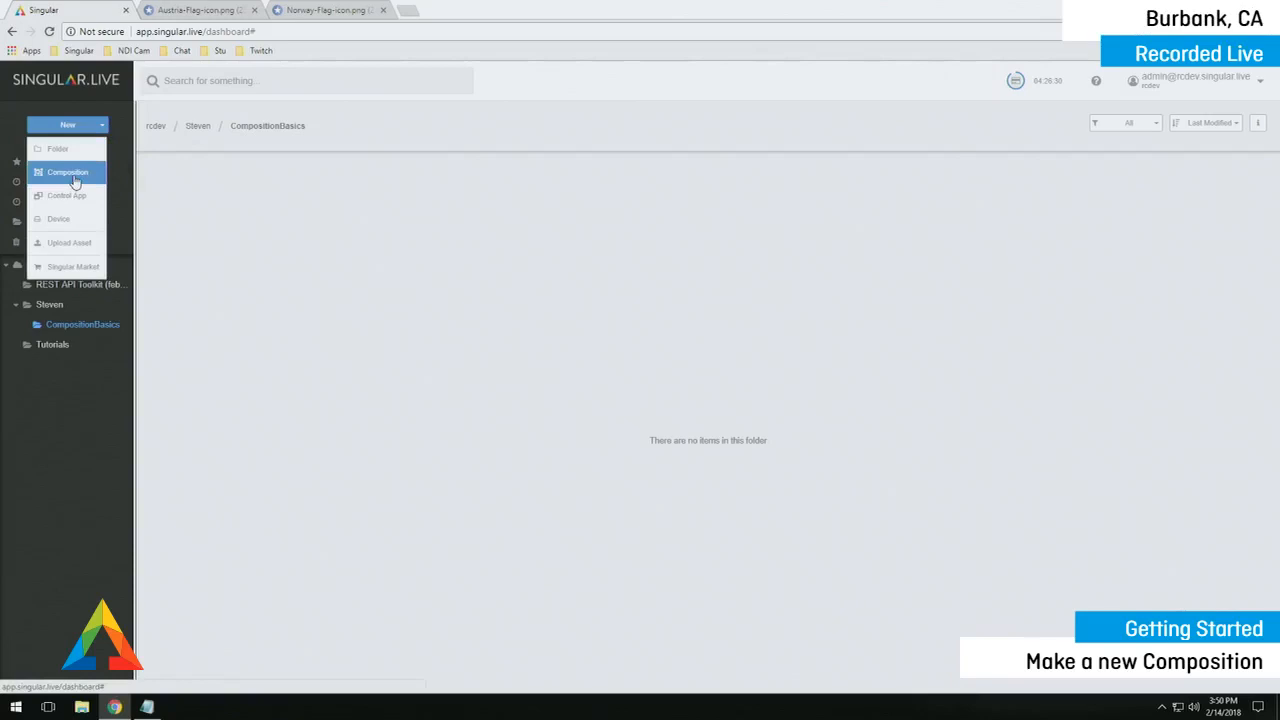
{"action": "left_click", "coordinate": [68, 172]}
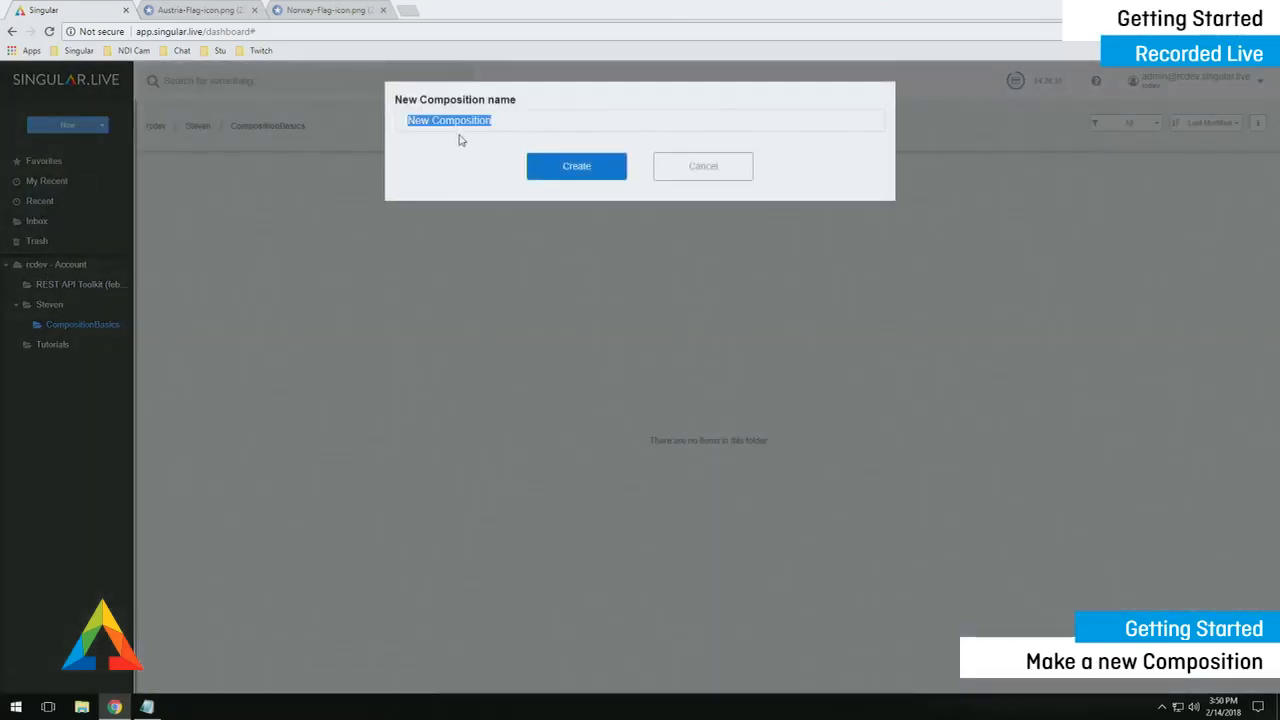
{"action": "type", "text": "Comp01"}
{"action": "key", "text": "Return"}
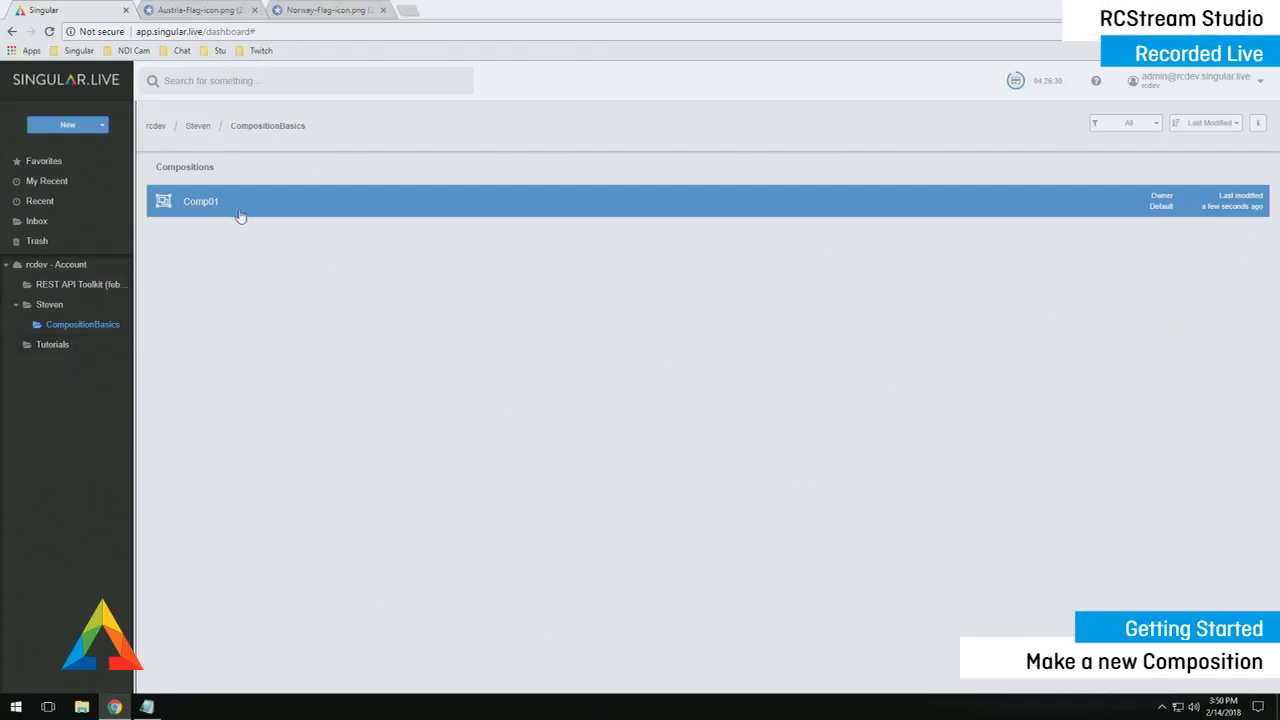
- Filter the folder to Assets and back to All, then open Comp01 in the Composer
{"action": "left_click", "coordinate": [1140, 124]}
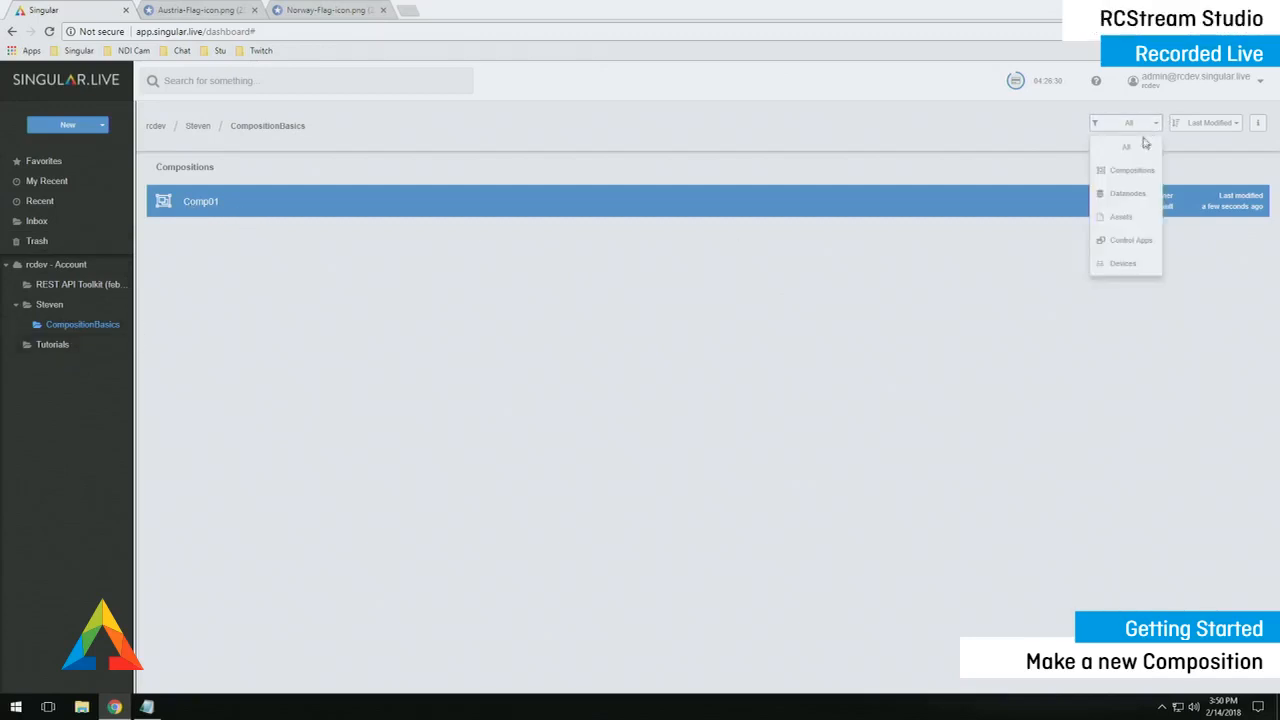
{"action": "left_click", "coordinate": [1121, 217]}
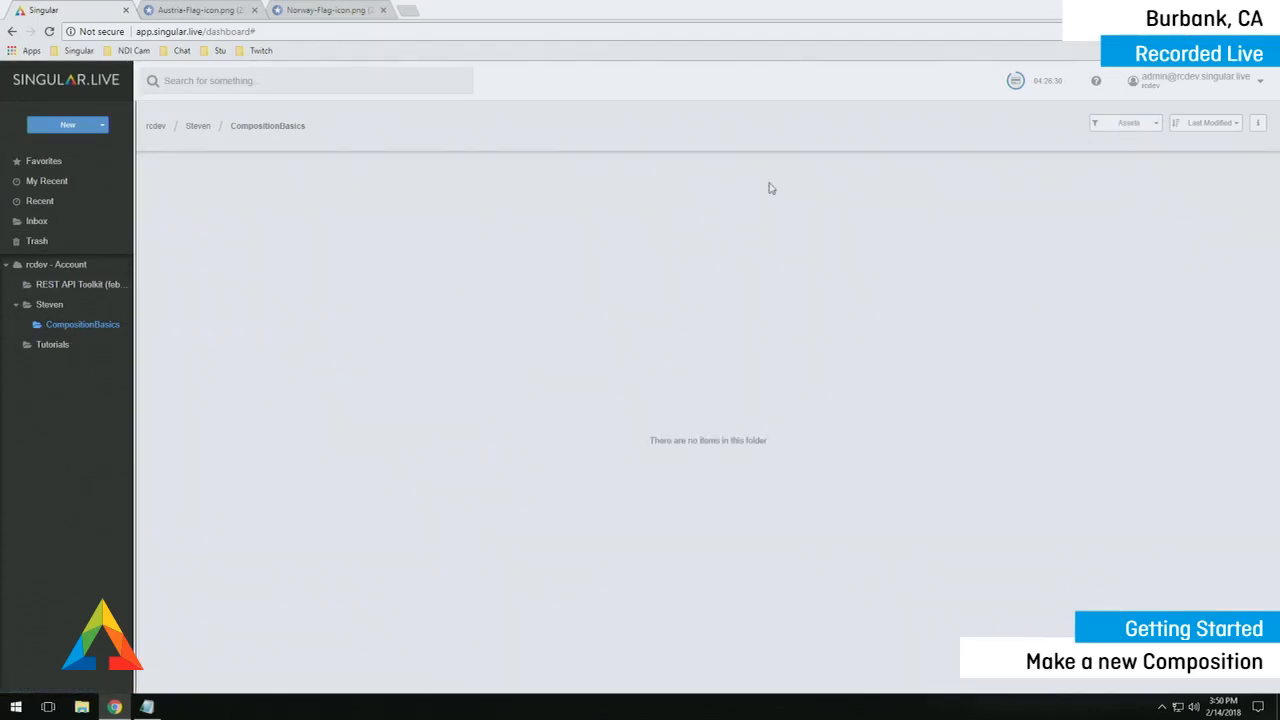
{"action": "left_click", "coordinate": [1132, 133]}
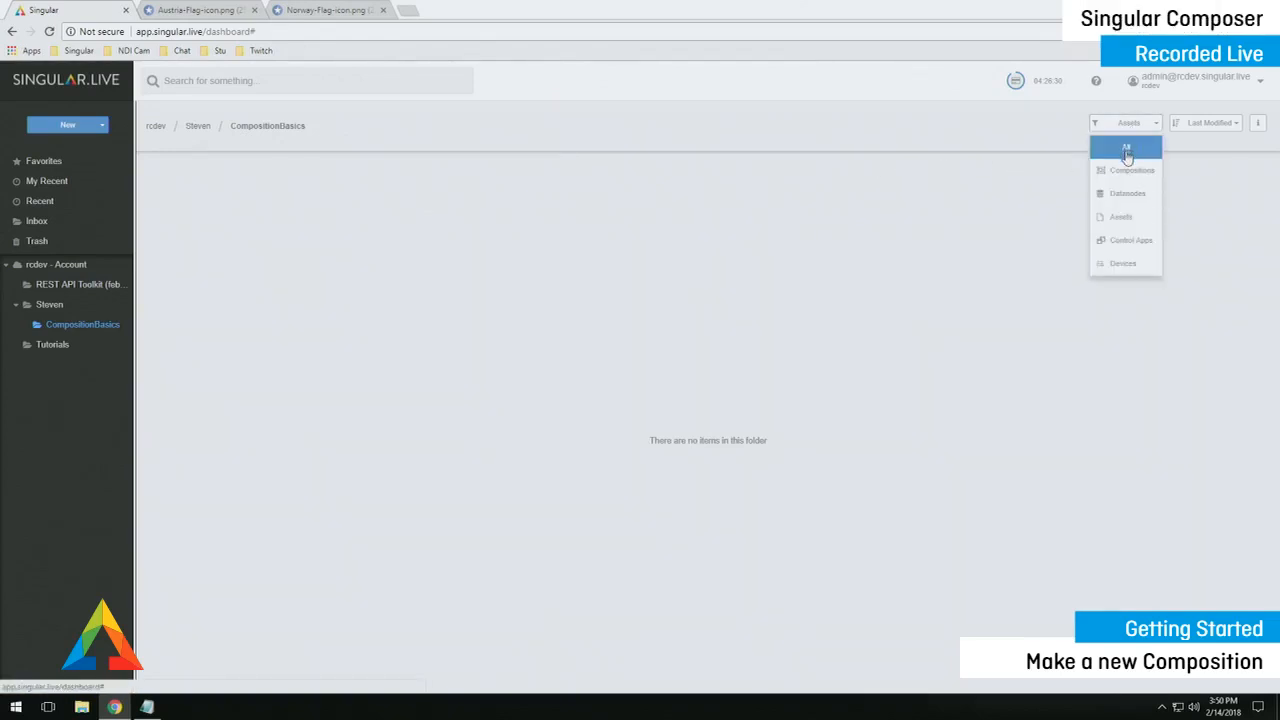
{"action": "left_click", "coordinate": [1127, 153]}
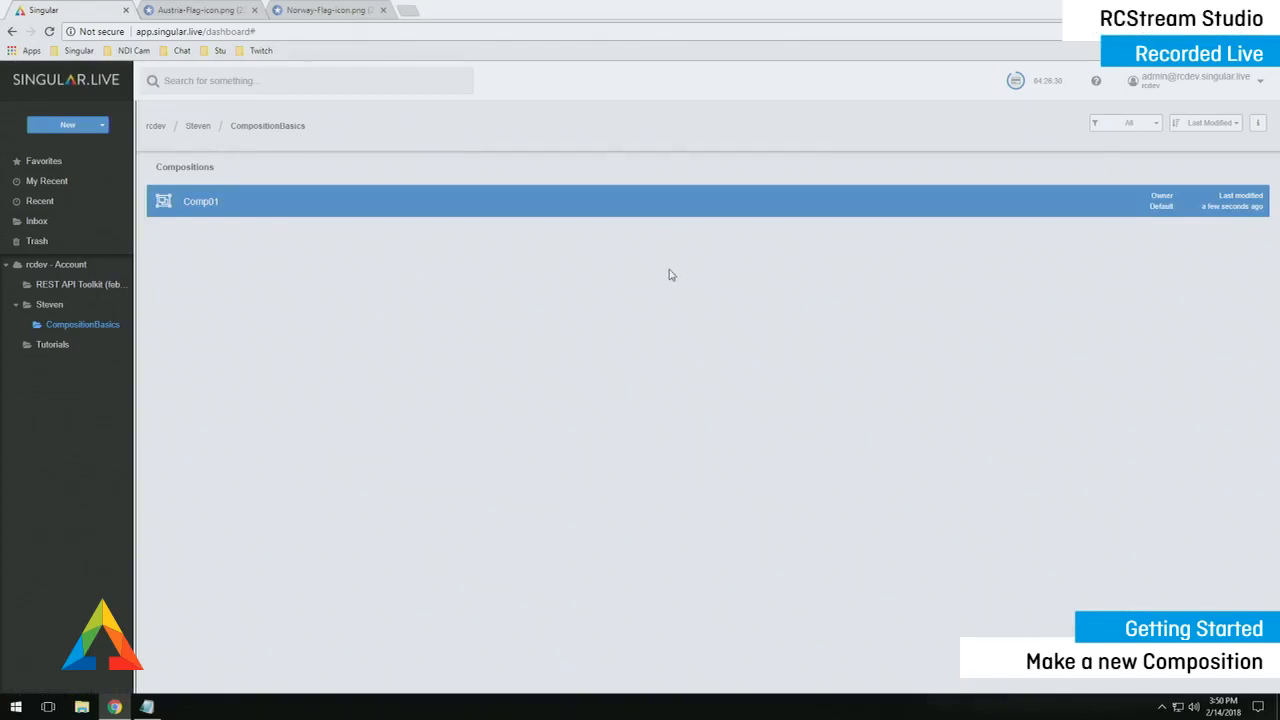
{"action": "double_click", "coordinate": [193, 203]}
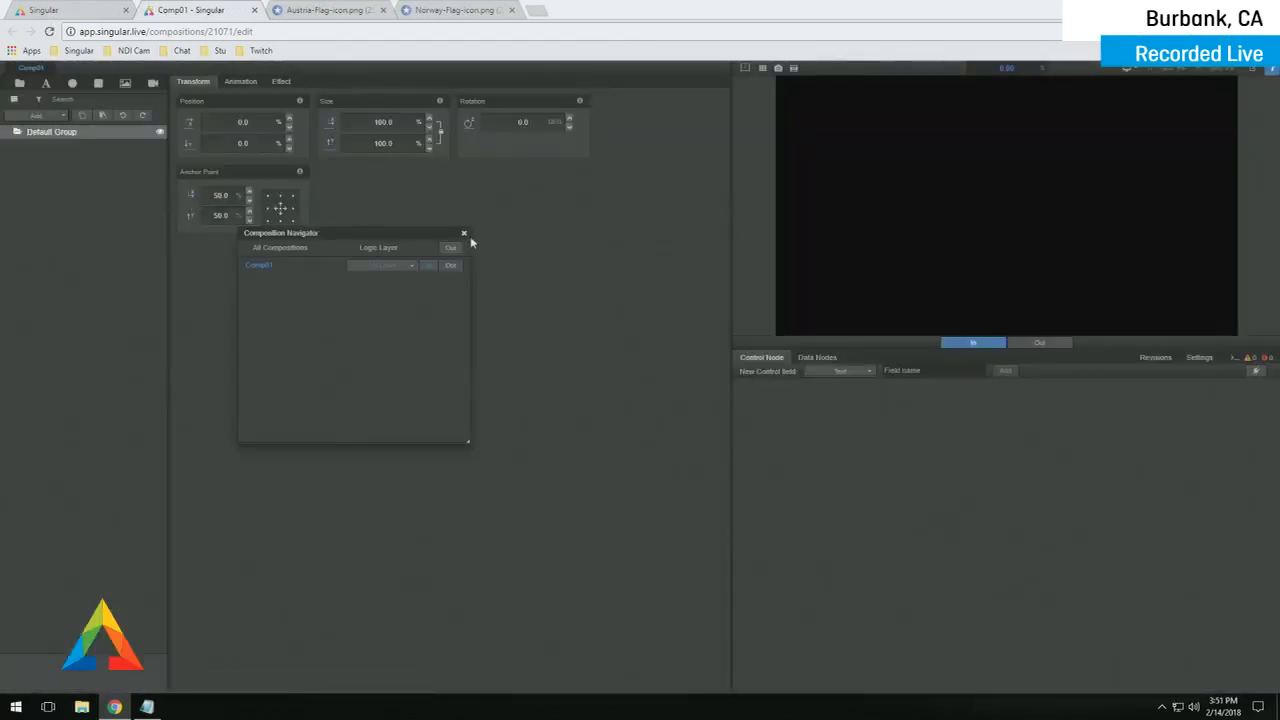
- Close the Composition Navigator and rename Default Group to Parent
{"action": "left_click", "coordinate": [464, 233]}
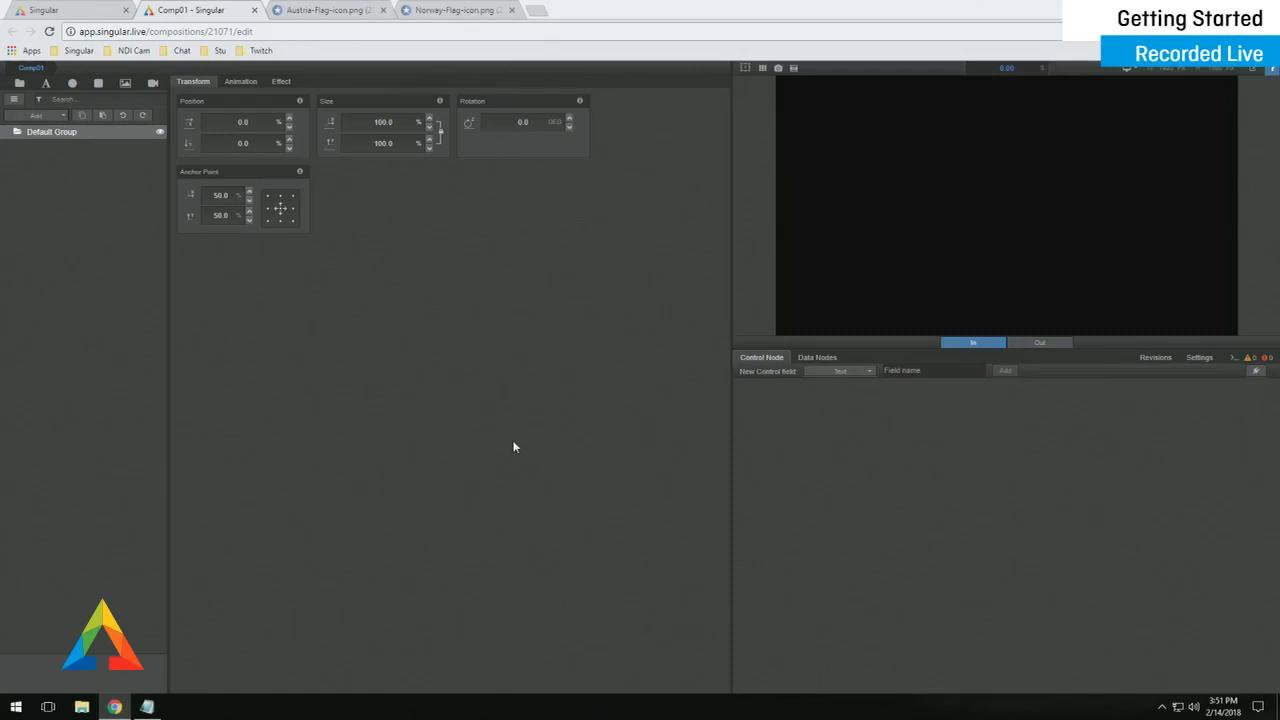
{"action": "double_click", "coordinate": [52, 131]}
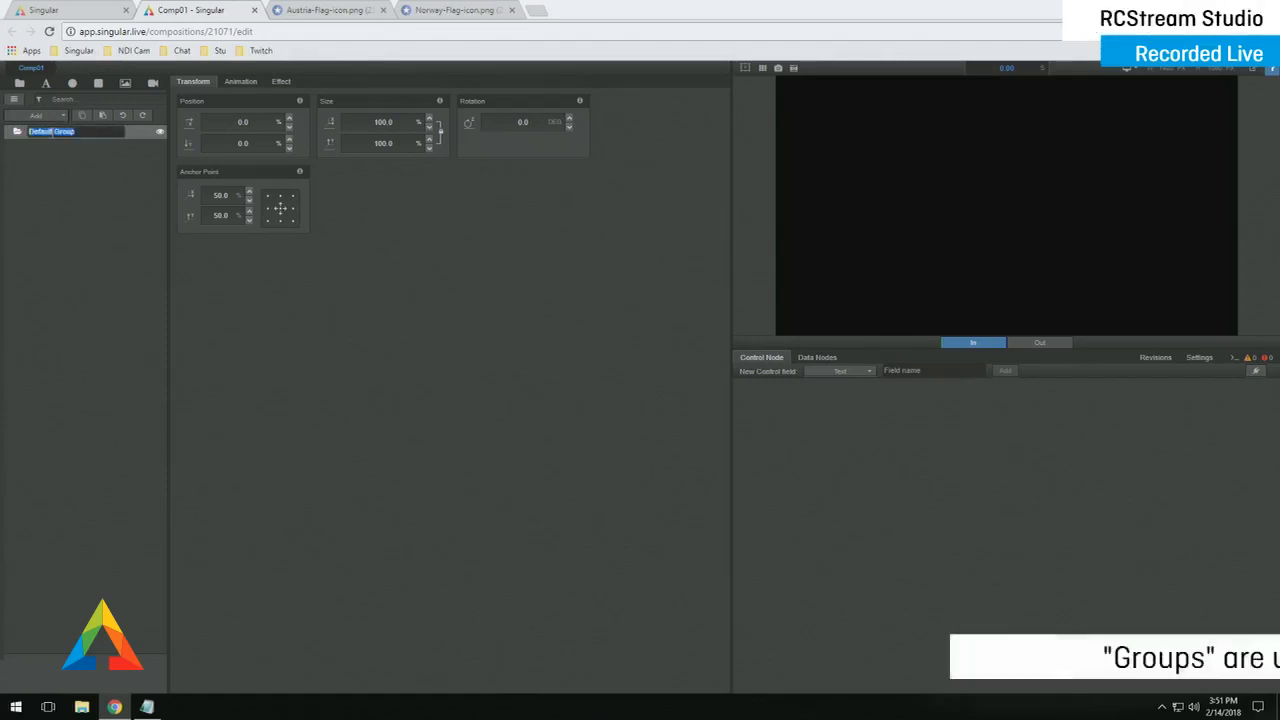
{"action": "type", "text": "Parent"}
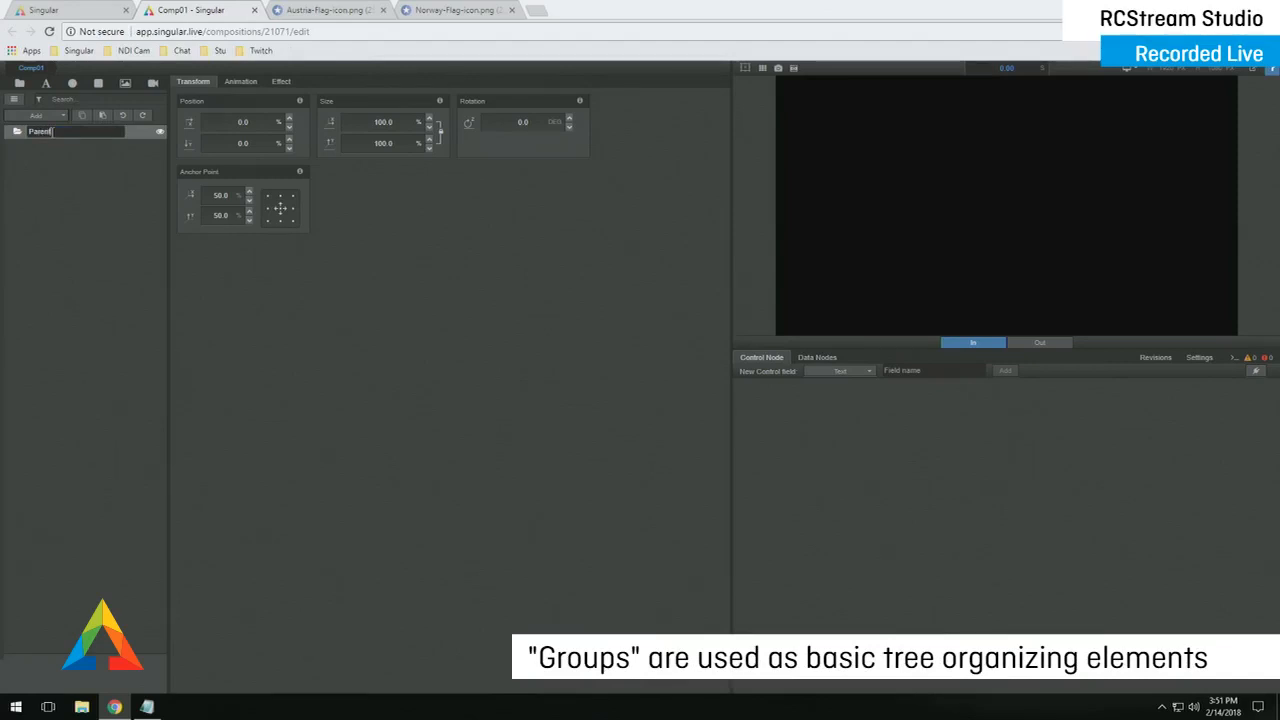
{"action": "key", "text": "Return"}
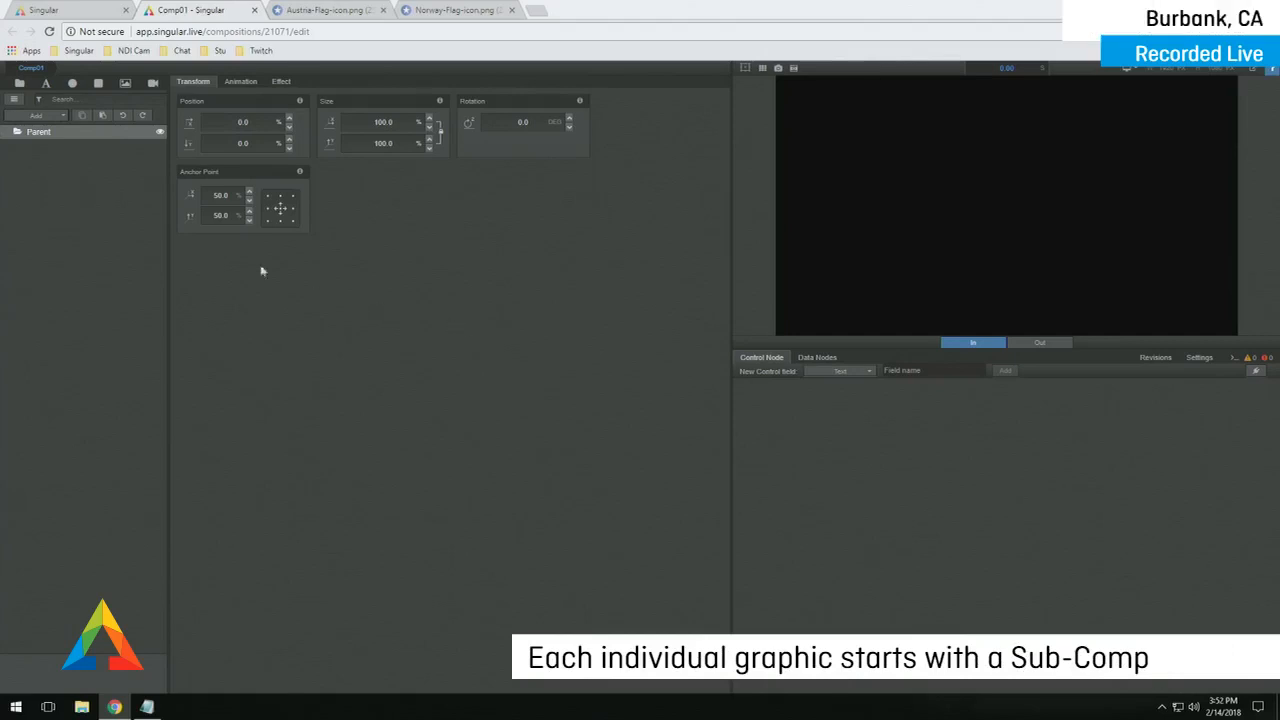
- Add a subcomposition named LowerThird1 under Parent and enter it for editing
{"action": "left_click", "coordinate": [44, 118]}
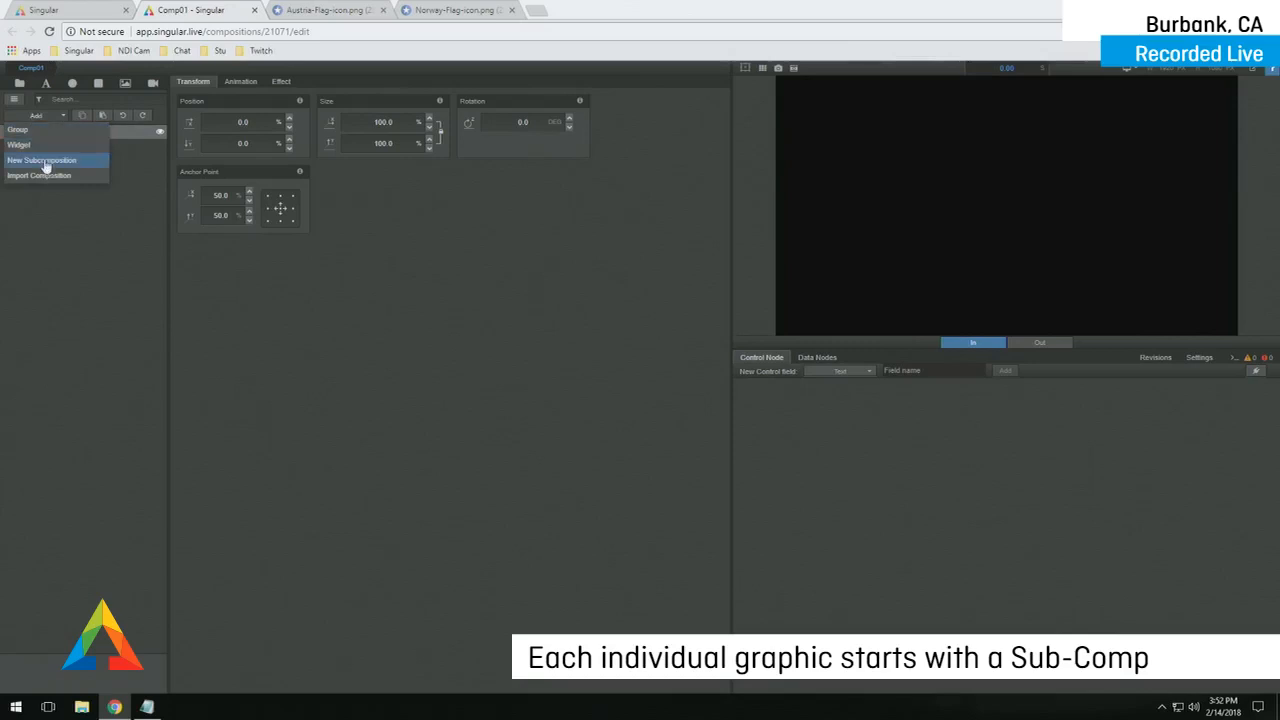
{"action": "left_click", "coordinate": [44, 161]}
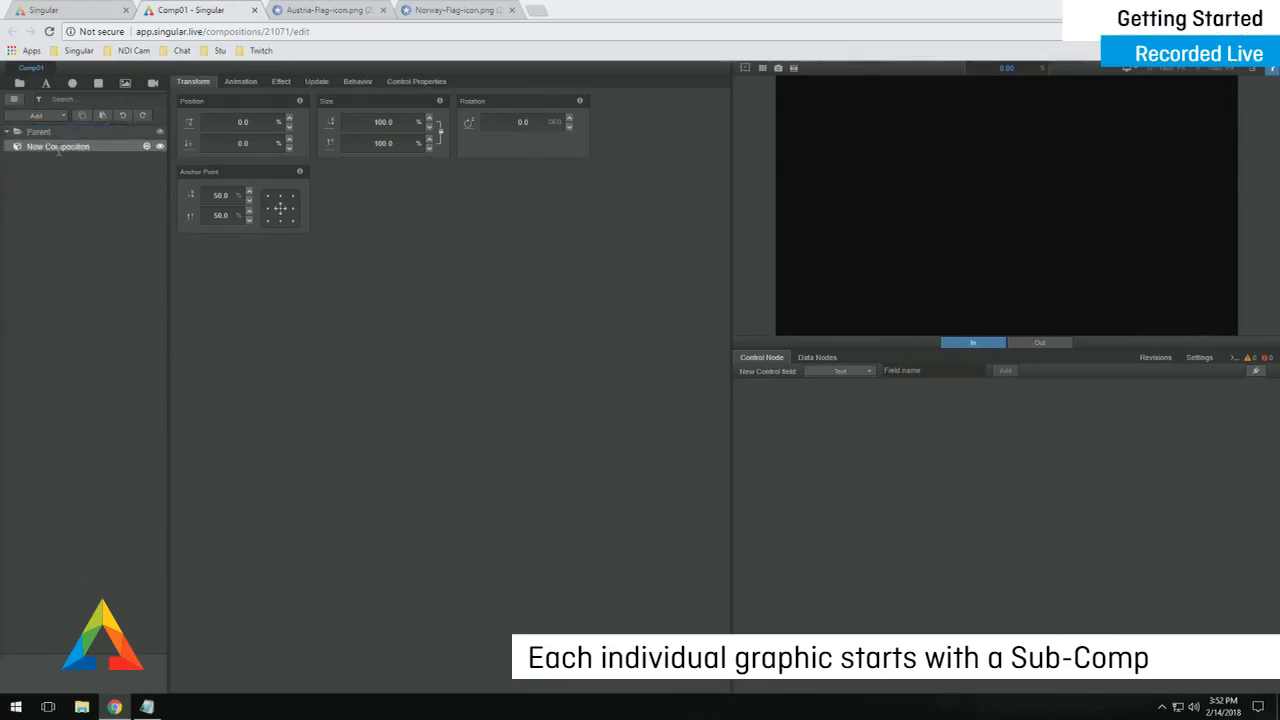
{"action": "double_click", "coordinate": [58, 147]}
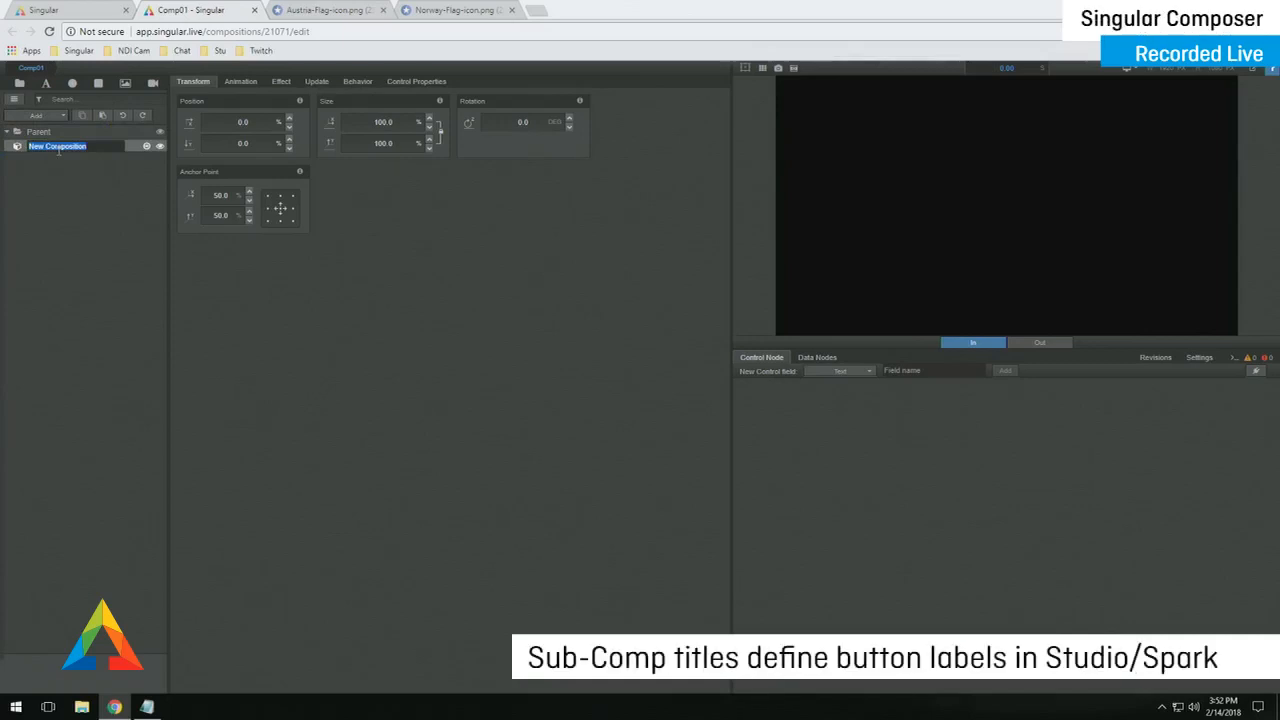
{"action": "type", "text": "LowerThird1"}
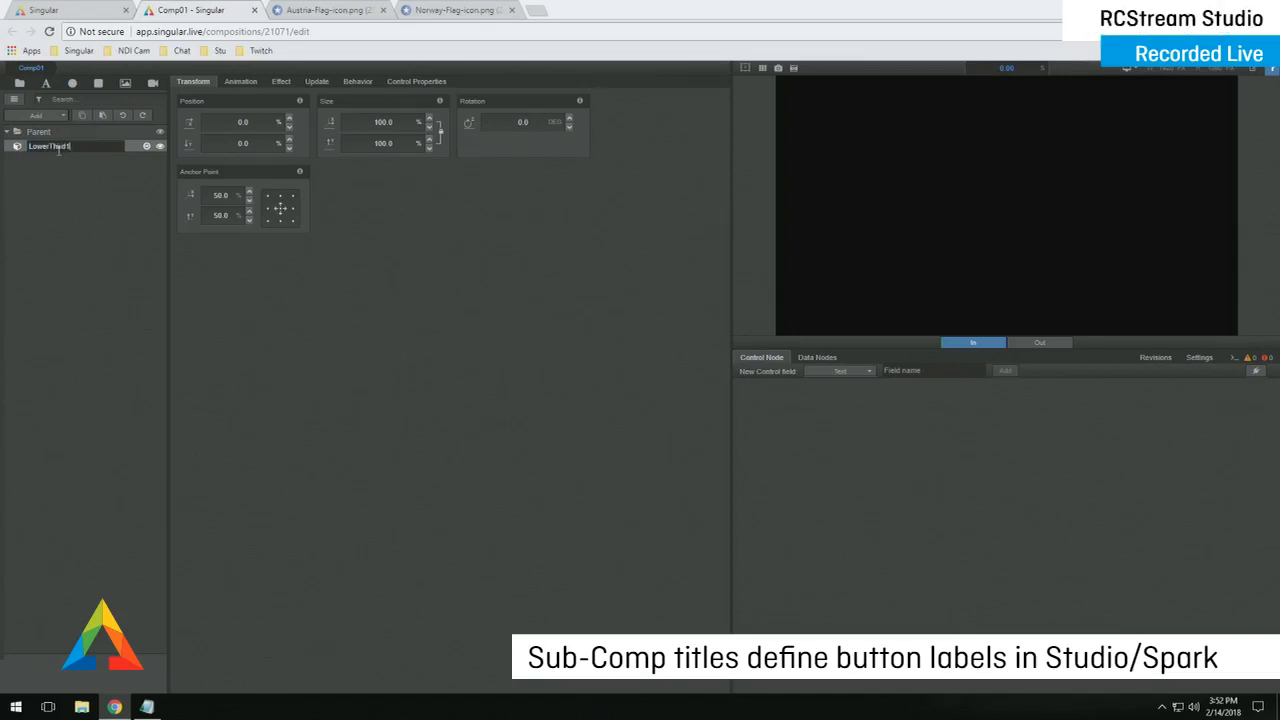
{"action": "key", "text": "Return"}
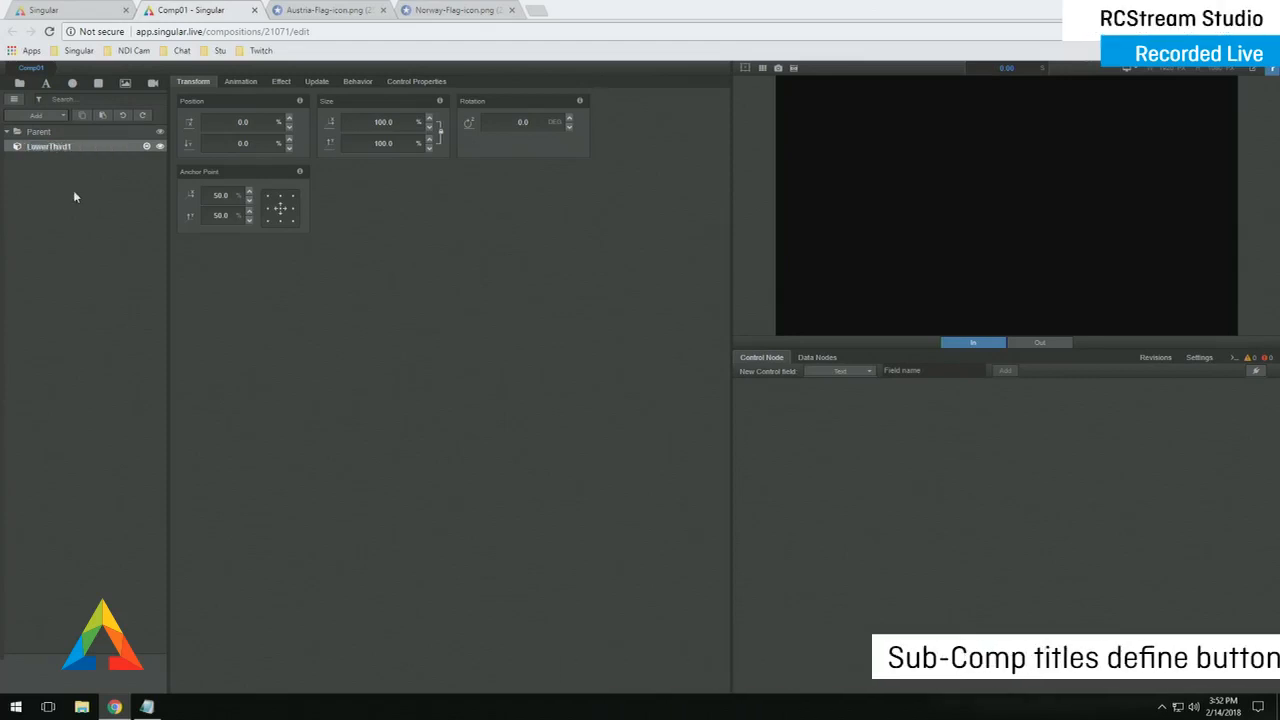
{"action": "left_click", "coordinate": [146, 147]}
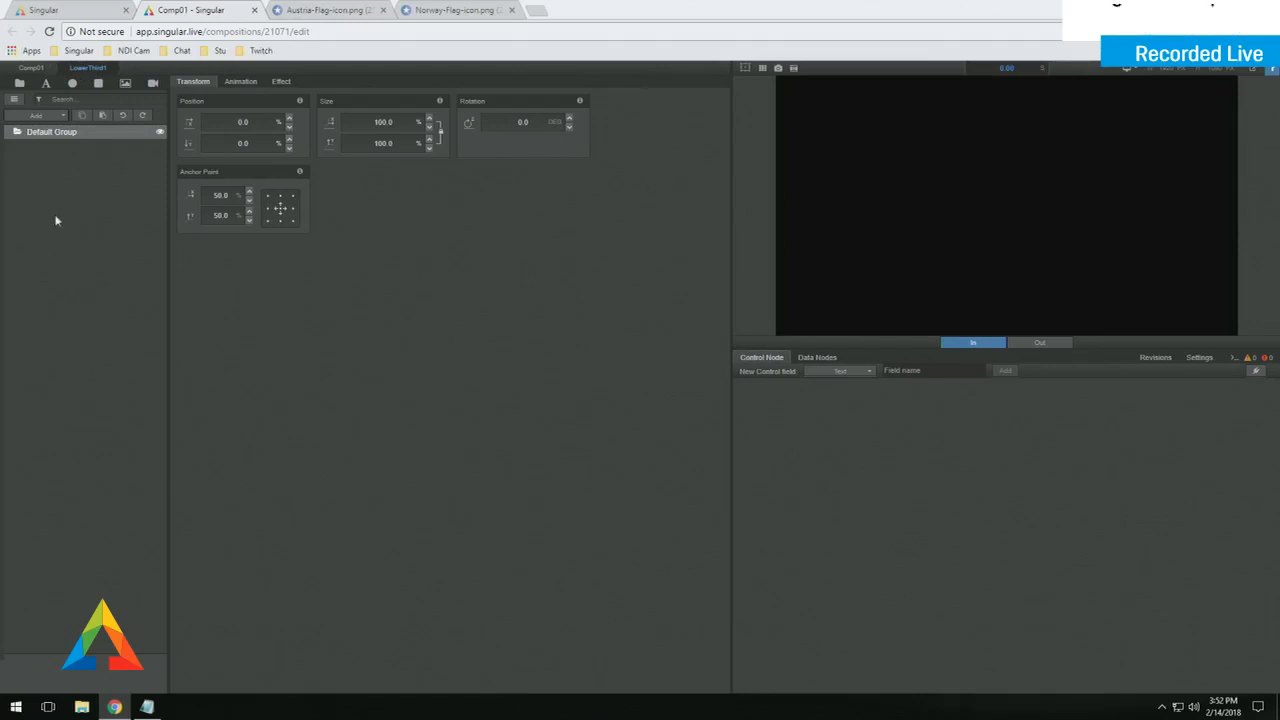
{"action": "left_click", "coordinate": [13, 102]}
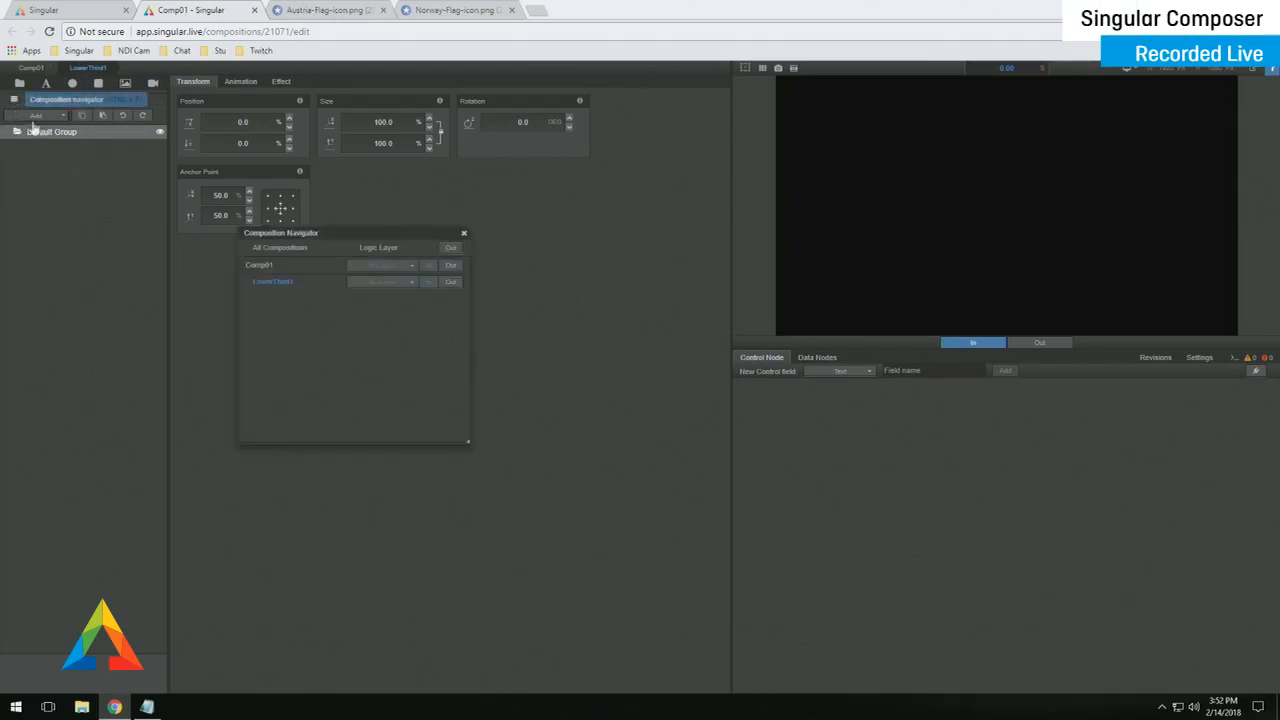
{"action": "left_click", "coordinate": [279, 283]}
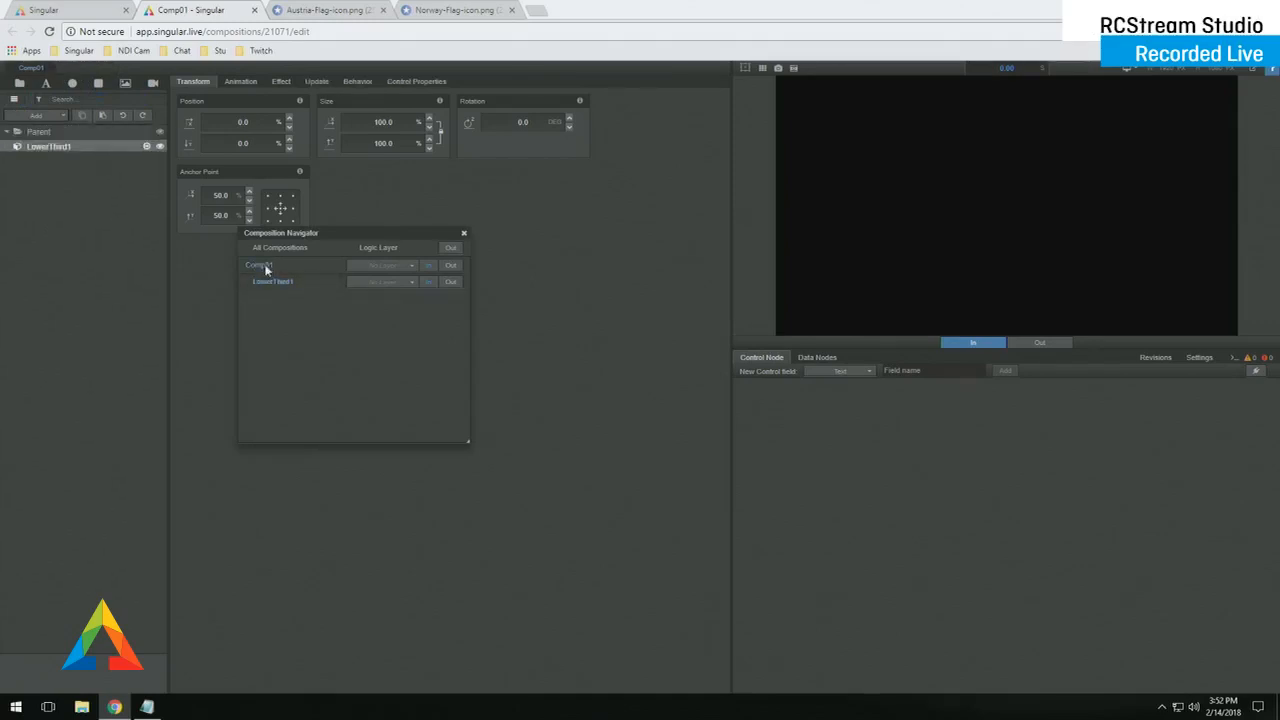
{"action": "left_click", "coordinate": [276, 282]}
{"action": "left_click", "coordinate": [268, 278]}
{"action": "left_click", "coordinate": [285, 288]}
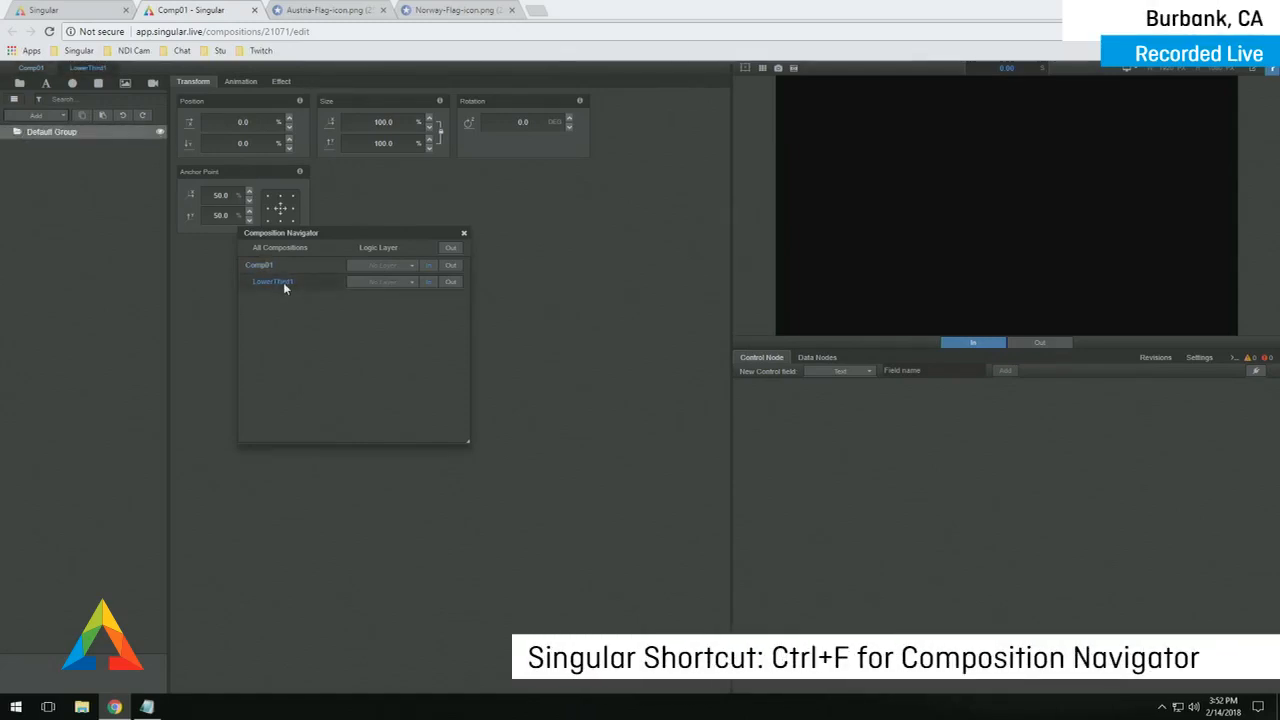
{"action": "left_click_drag", "start_coordinate": [323, 237], "coordinate": [423, 276]}
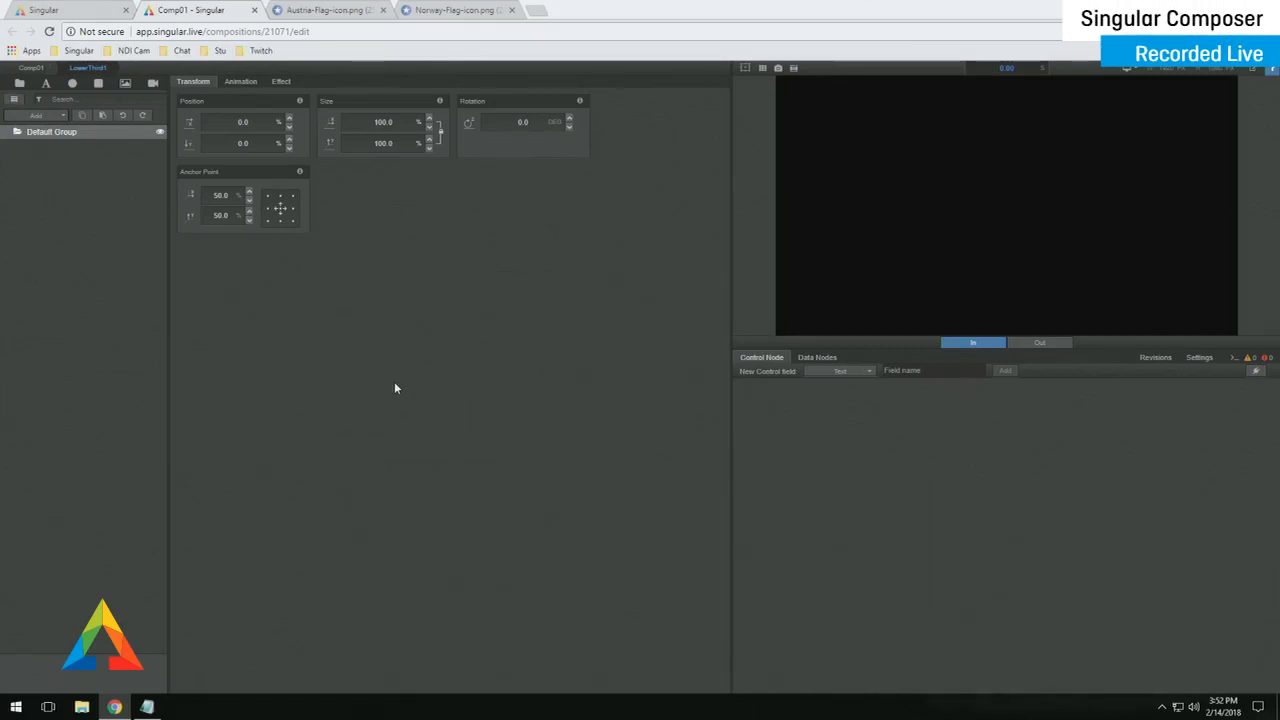
{"action": "left_click", "coordinate": [16, 101]}
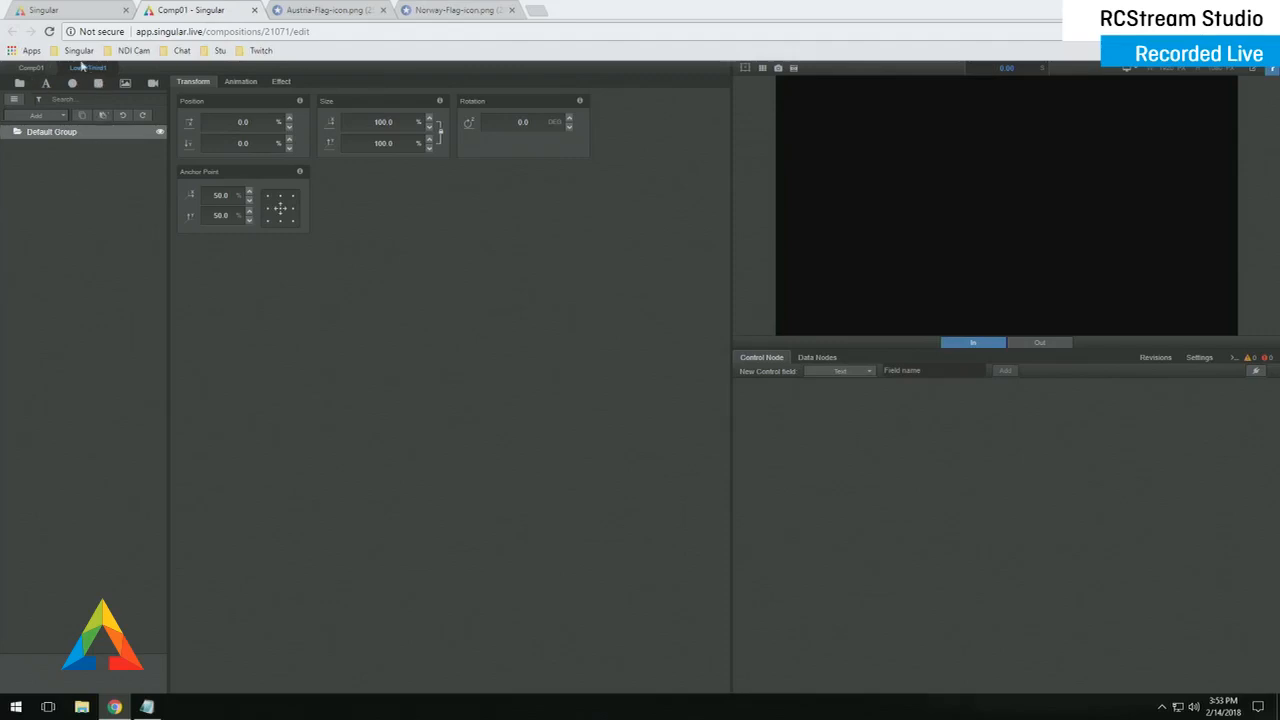
- Rename LowerThird1's Default Group to L3
{"action": "double_click", "coordinate": [62, 131]}
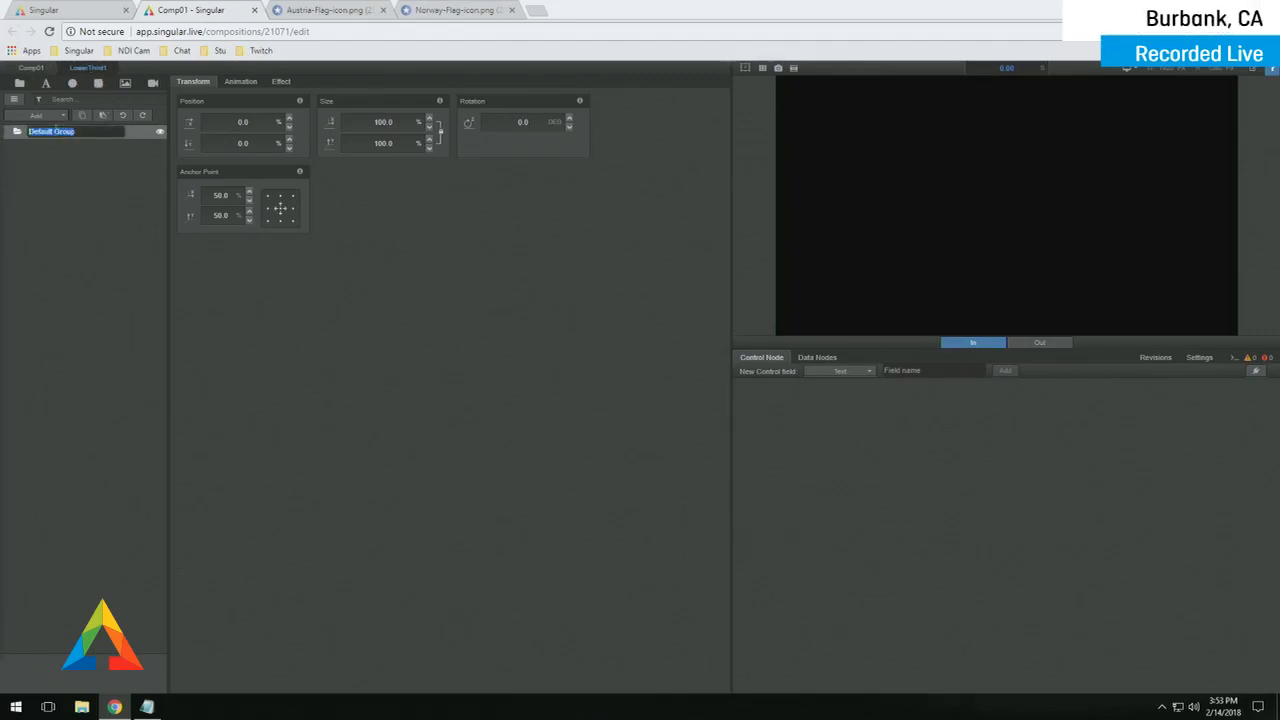
{"action": "type", "text": "L3"}
{"action": "key", "text": "Return"}
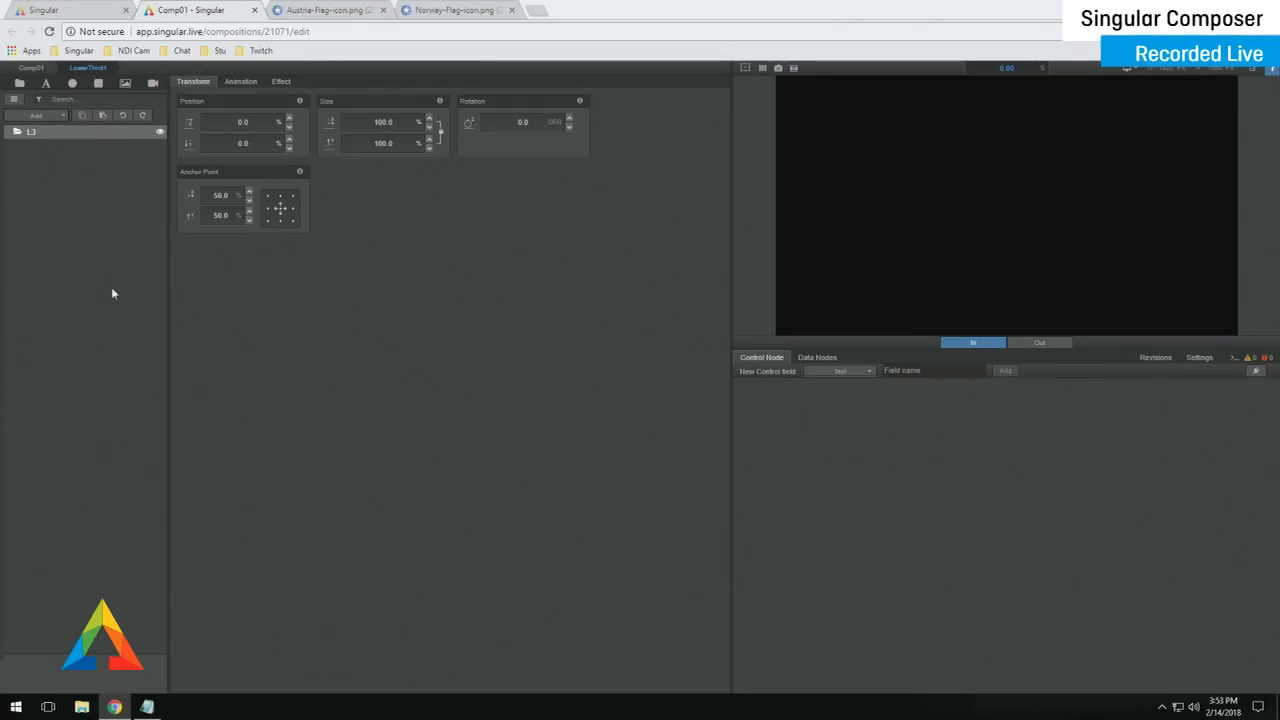
- Add a rectangle to the L3 group and look over its Rectangle and Transform settings
{"action": "left_click", "coordinate": [98, 84]}
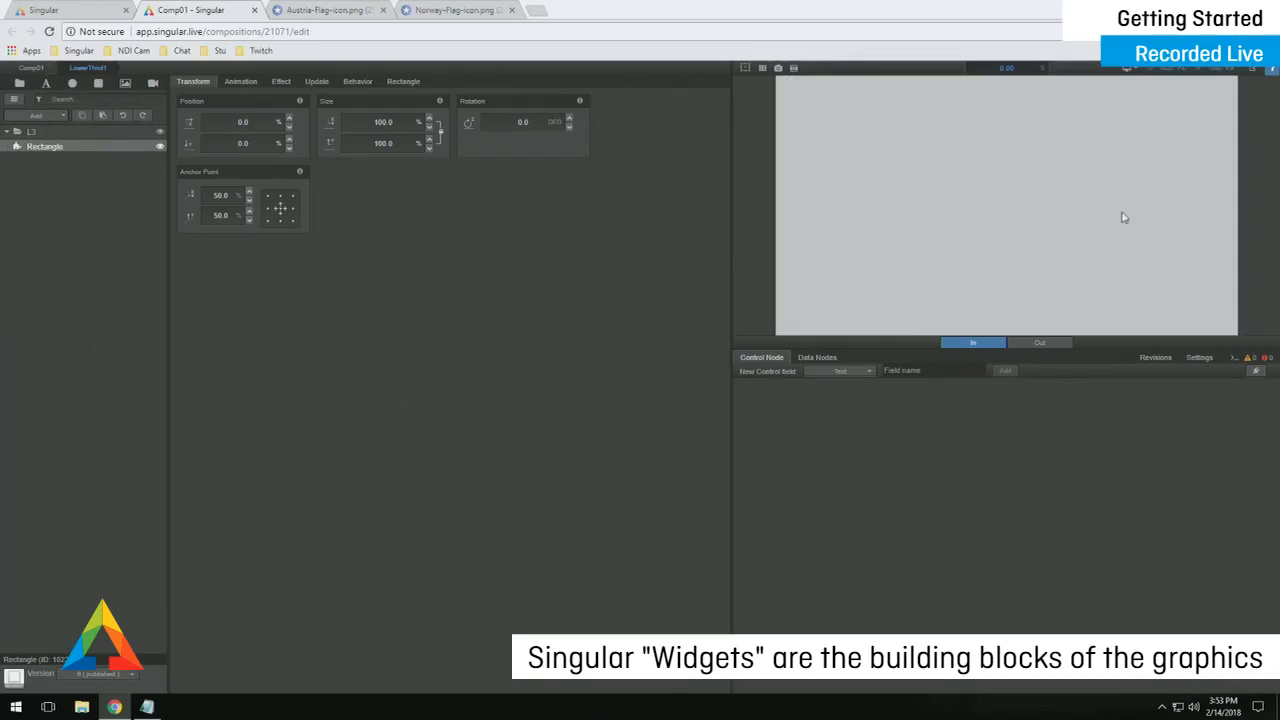
{"action": "left_click", "coordinate": [414, 84]}
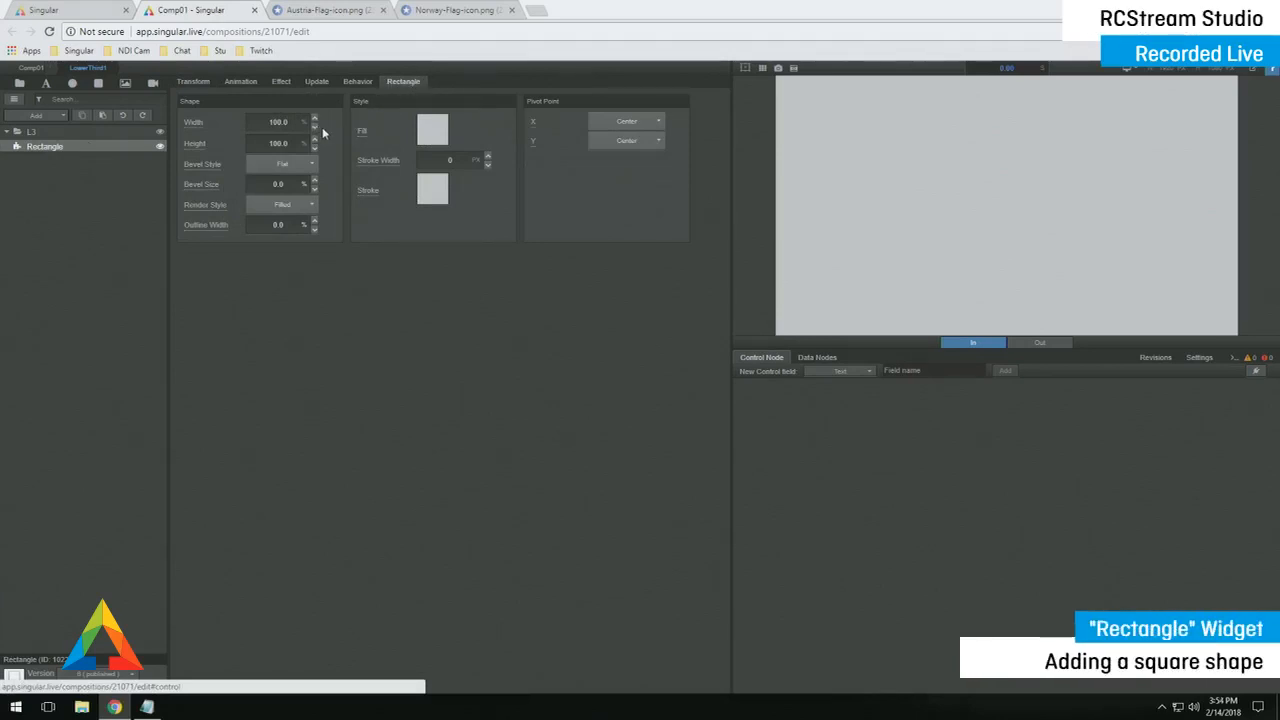
{"action": "left_click", "coordinate": [194, 81]}
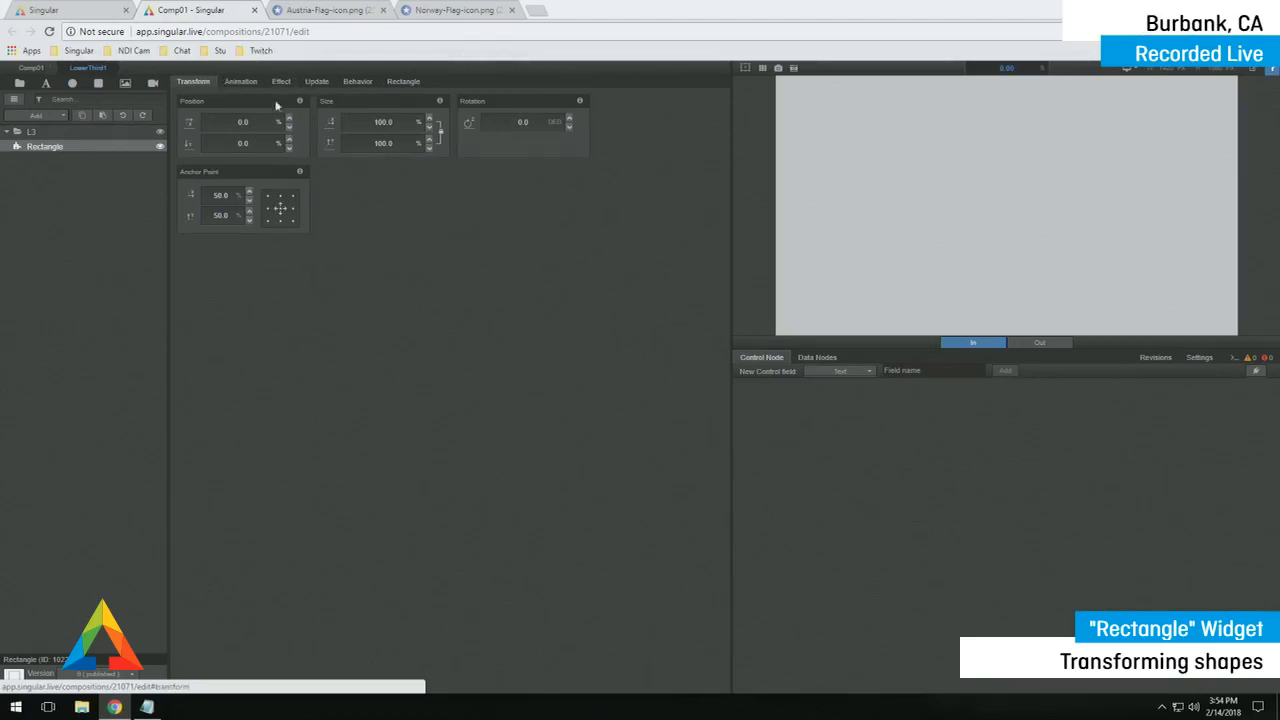
{"action": "left_click", "coordinate": [404, 82]}
{"action": "left_click", "coordinate": [194, 81]}
- Size the rectangle to 40% by 10% and set its Y position to 40%
{"action": "left_click", "coordinate": [381, 122]}
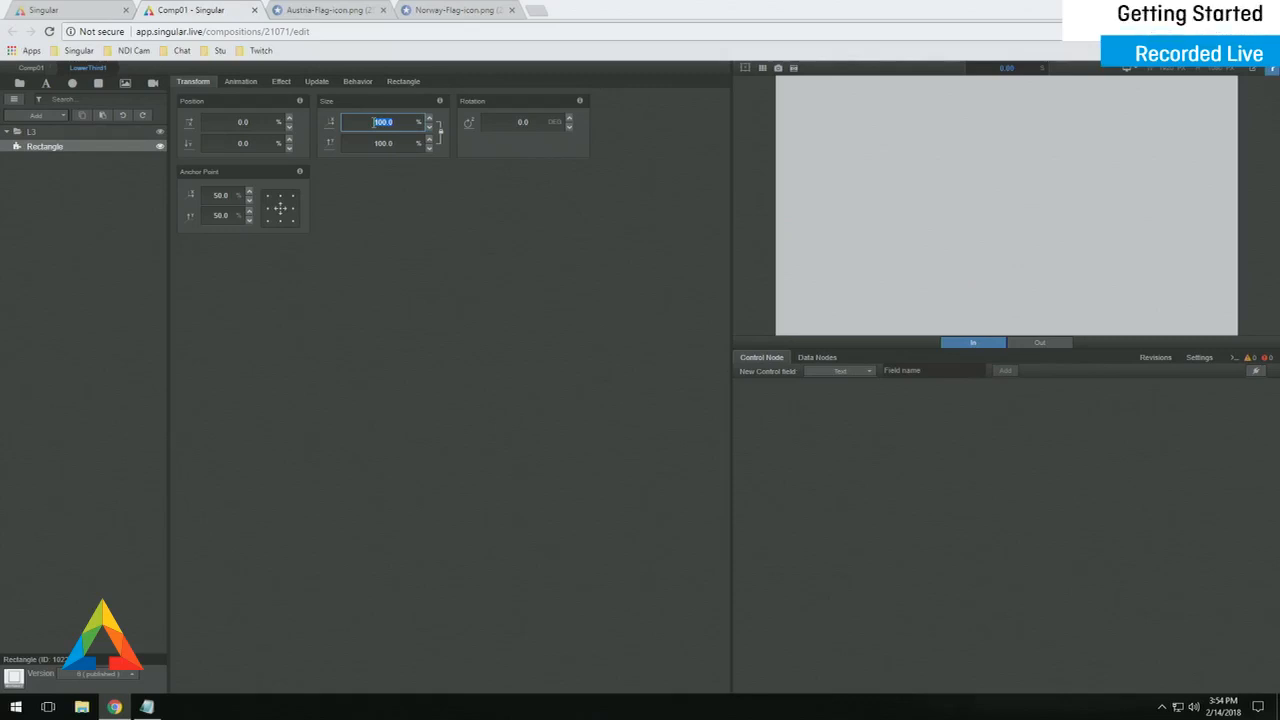
{"action": "type", "text": "40"}
{"action": "key", "text": "Return"}
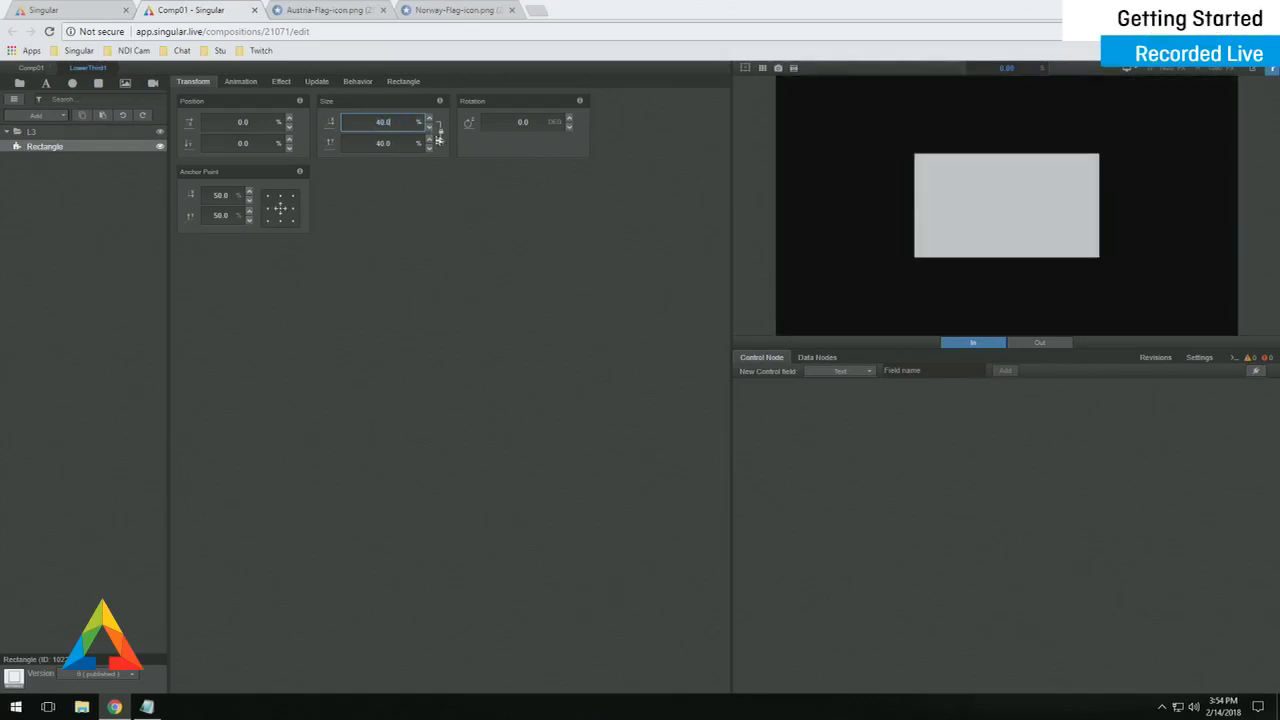
{"action": "left_click", "coordinate": [408, 143]}
{"action": "type", "text": "10"}
{"action": "key", "text": "Return"}
{"action": "left_click", "coordinate": [481, 233]}
{"action": "left_click", "coordinate": [243, 143]}
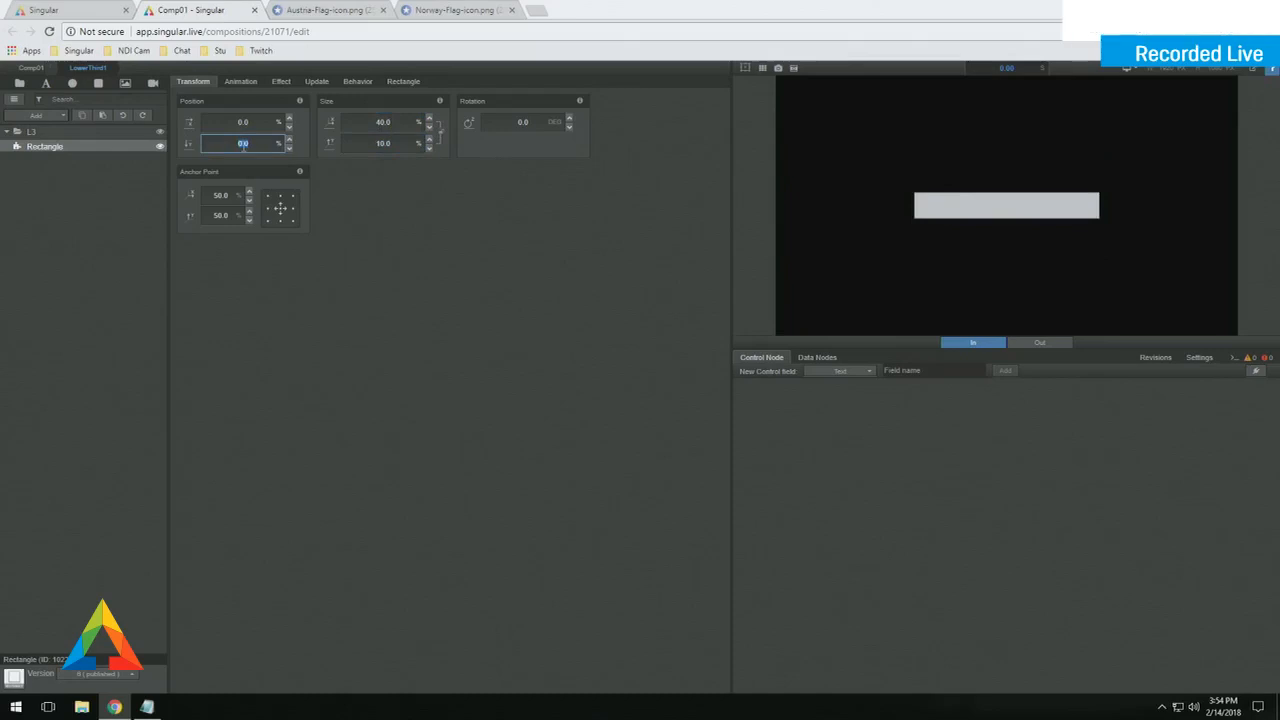
{"action": "type", "text": "40"}
{"action": "key", "text": "Return"}
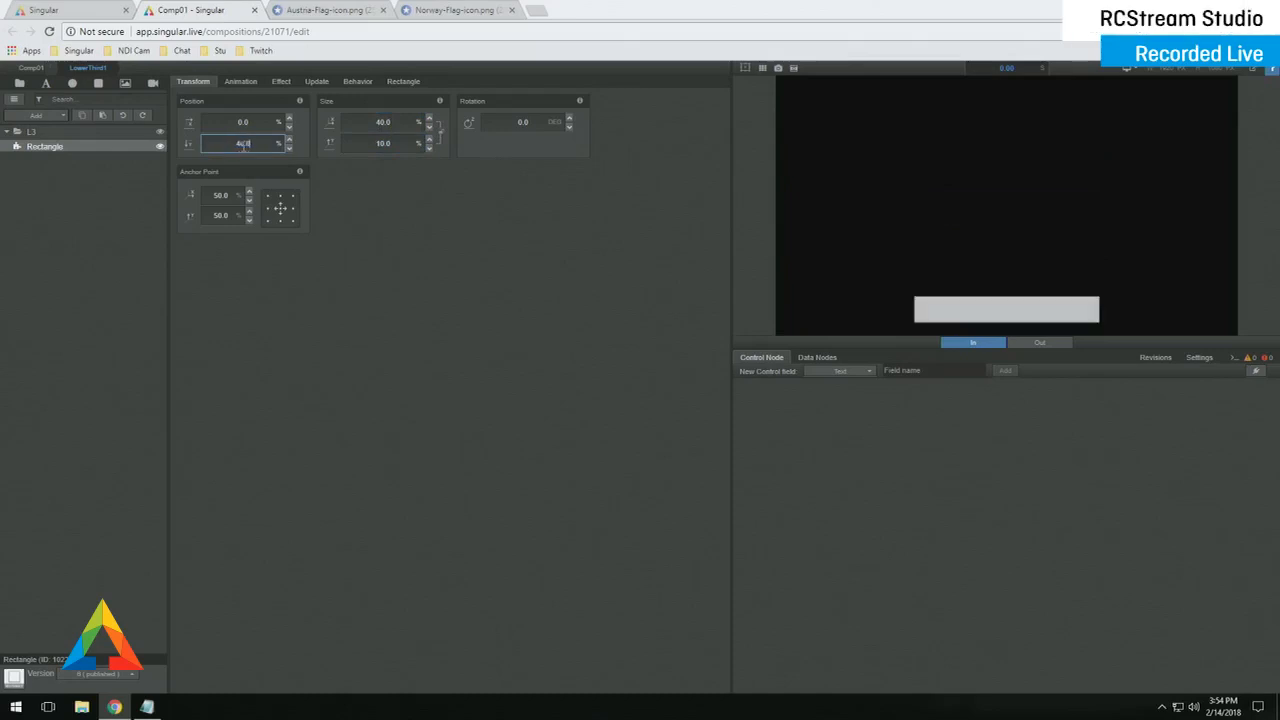
{"action": "left_click", "coordinate": [403, 82]}
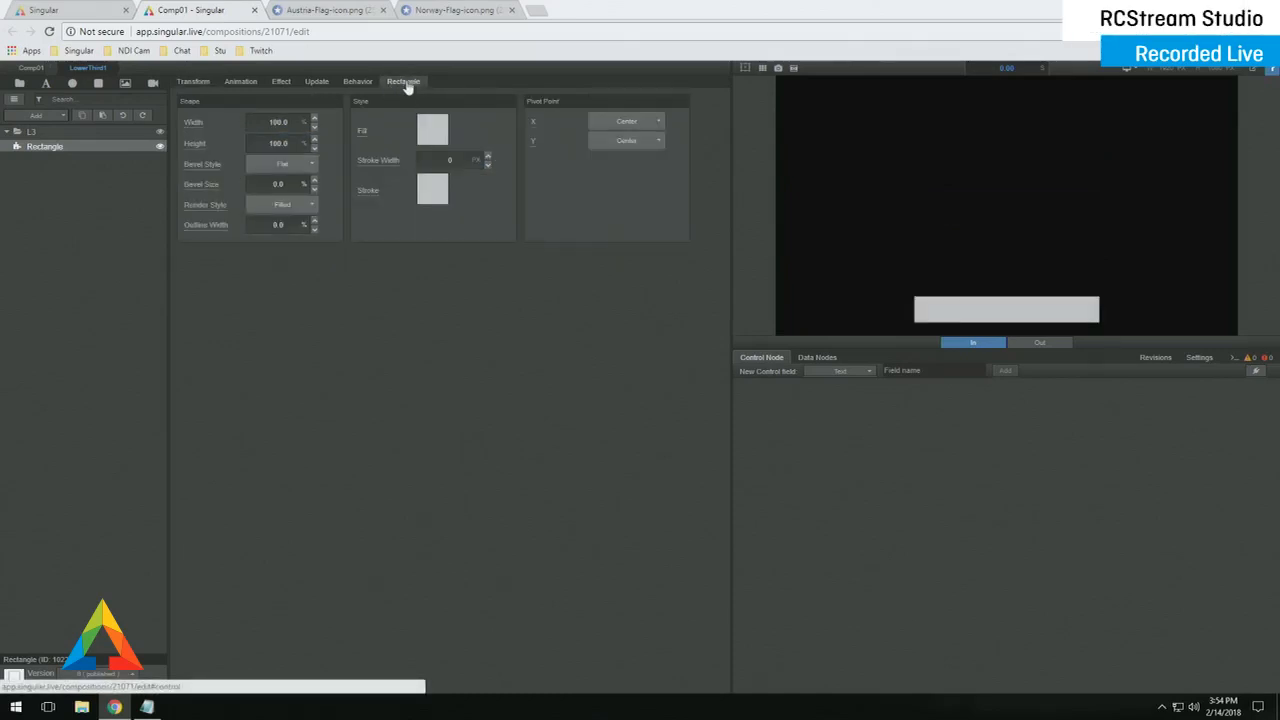
- After previewing gradient fills, give the rectangle a solid dark grey fill
{"action": "left_click", "coordinate": [430, 129]}
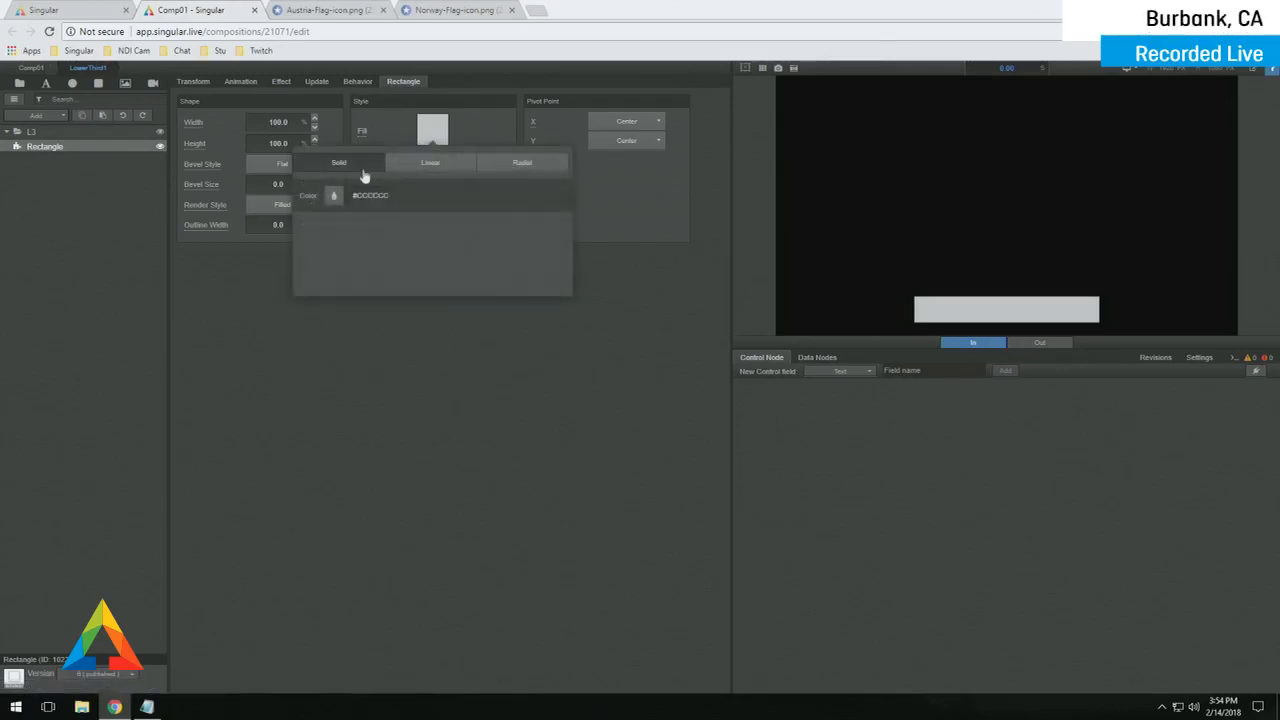
{"action": "left_click", "coordinate": [412, 166]}
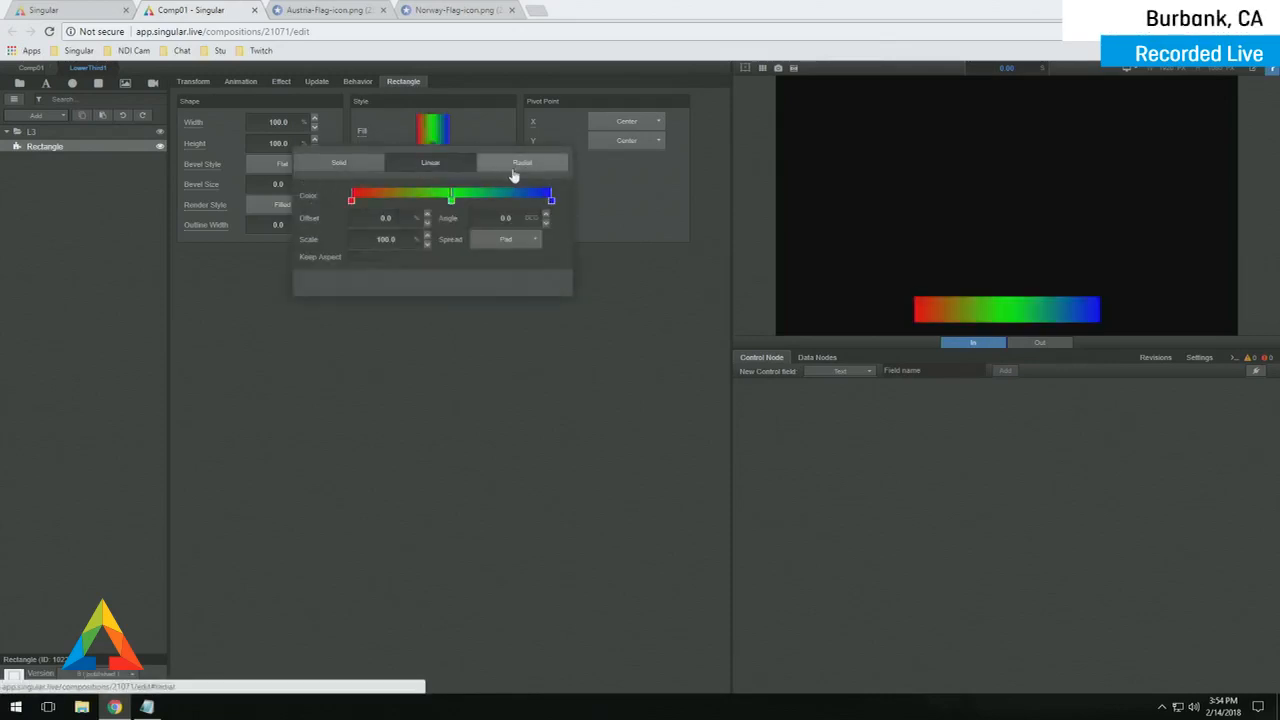
{"action": "left_click", "coordinate": [513, 170]}
{"action": "left_click", "coordinate": [430, 163]}
{"action": "left_click", "coordinate": [338, 163]}
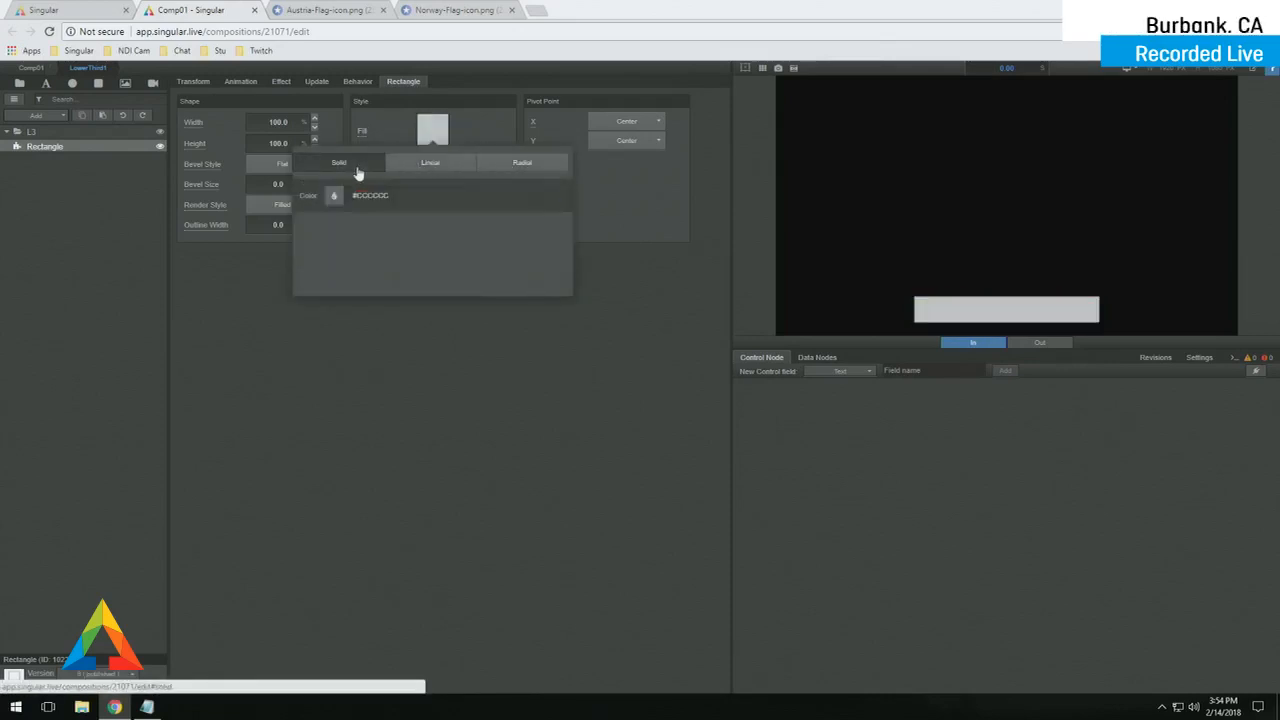
{"action": "left_click", "coordinate": [333, 195]}
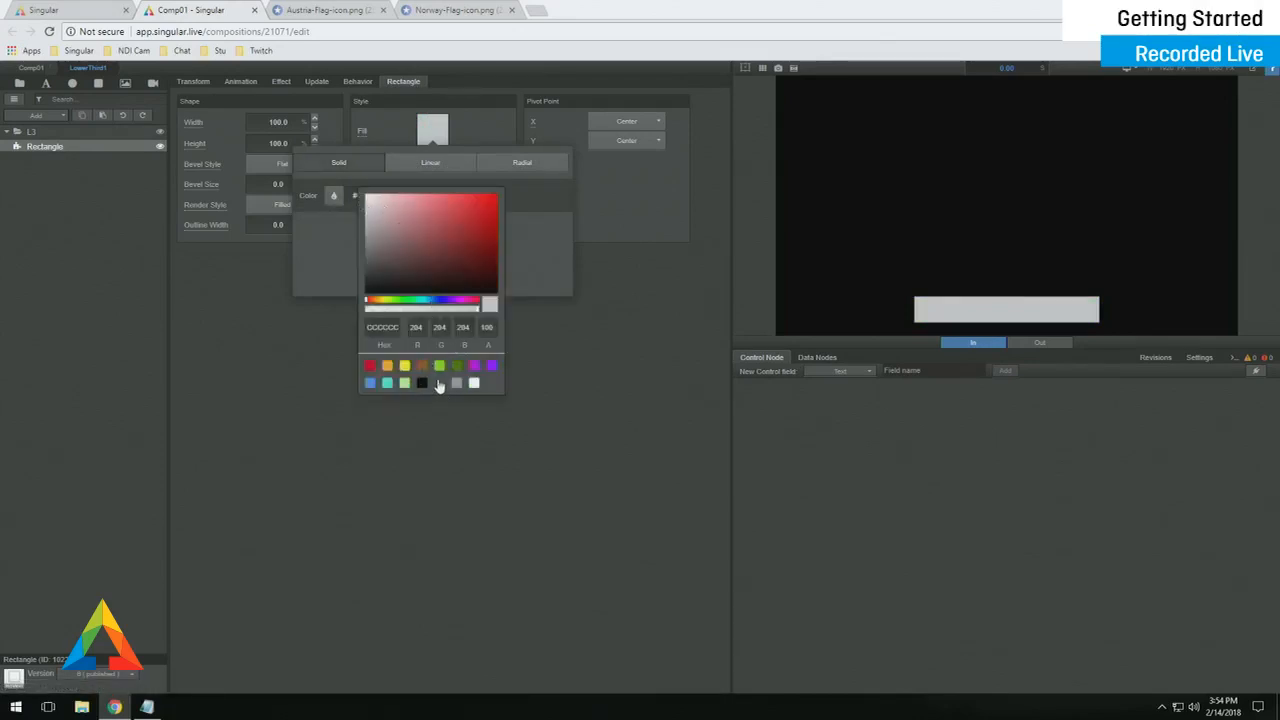
{"action": "left_click", "coordinate": [438, 385]}
{"action": "left_click", "coordinate": [450, 423]}
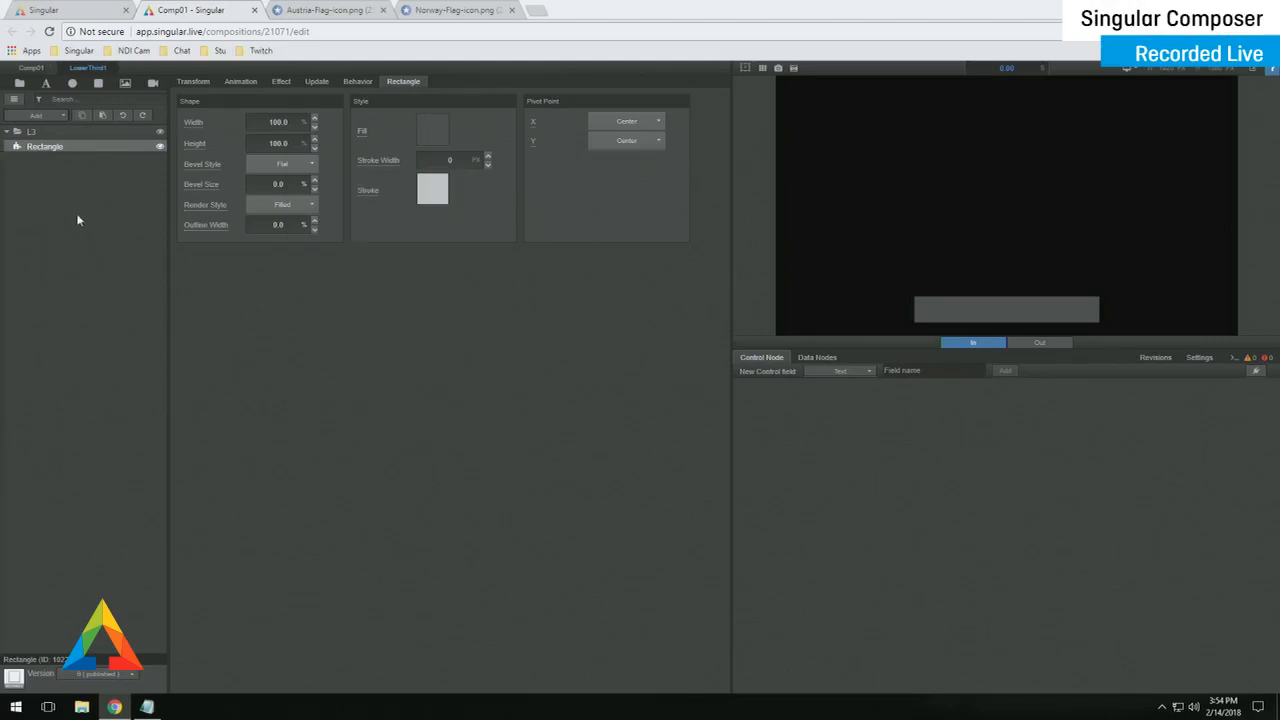
- Add a Text layer to L3, then browse the widget library for 'text' and close it
{"action": "left_click", "coordinate": [45, 85]}
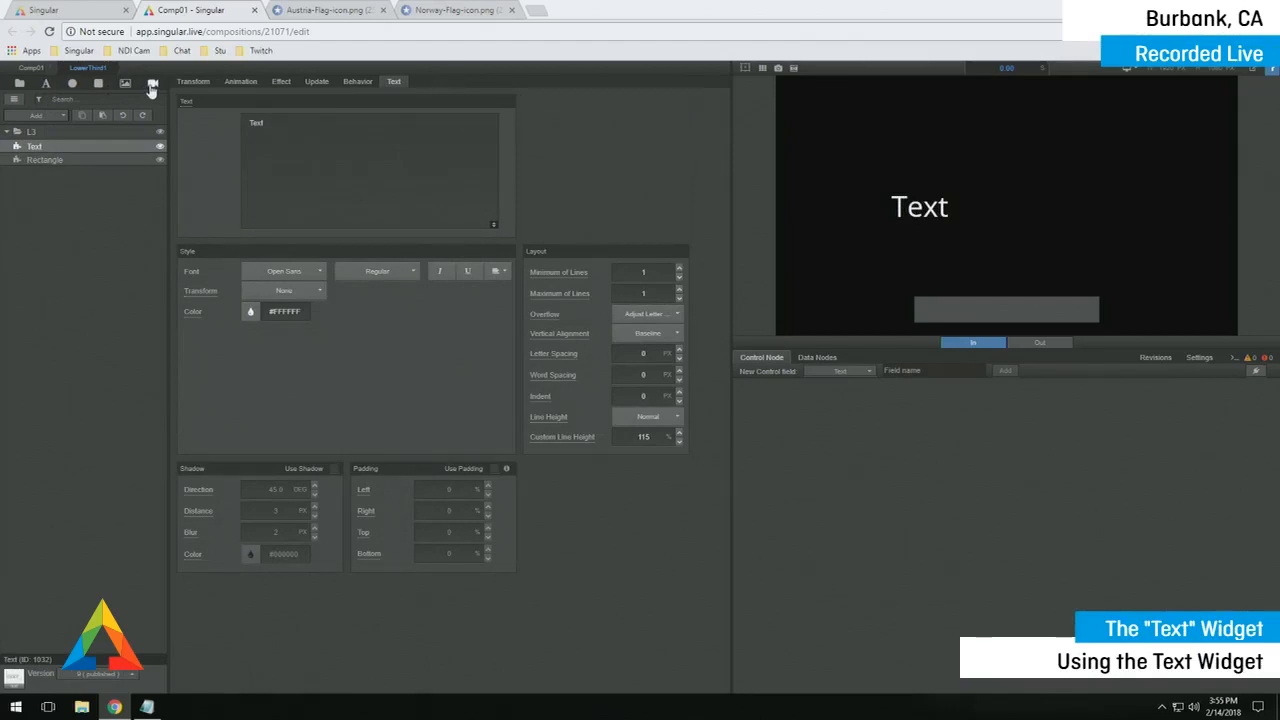
{"action": "left_click", "coordinate": [50, 118]}
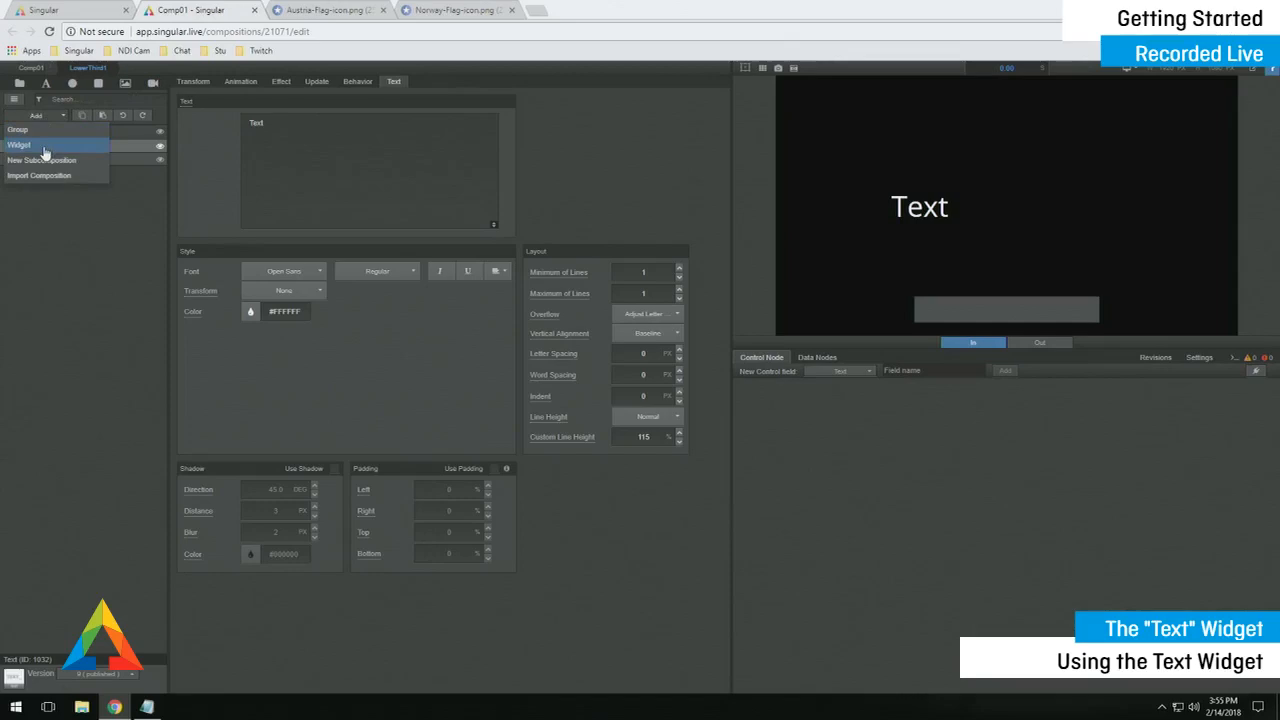
{"action": "left_click", "coordinate": [45, 153]}
{"action": "left_click", "coordinate": [433, 144]}
{"action": "type", "text": "text"}
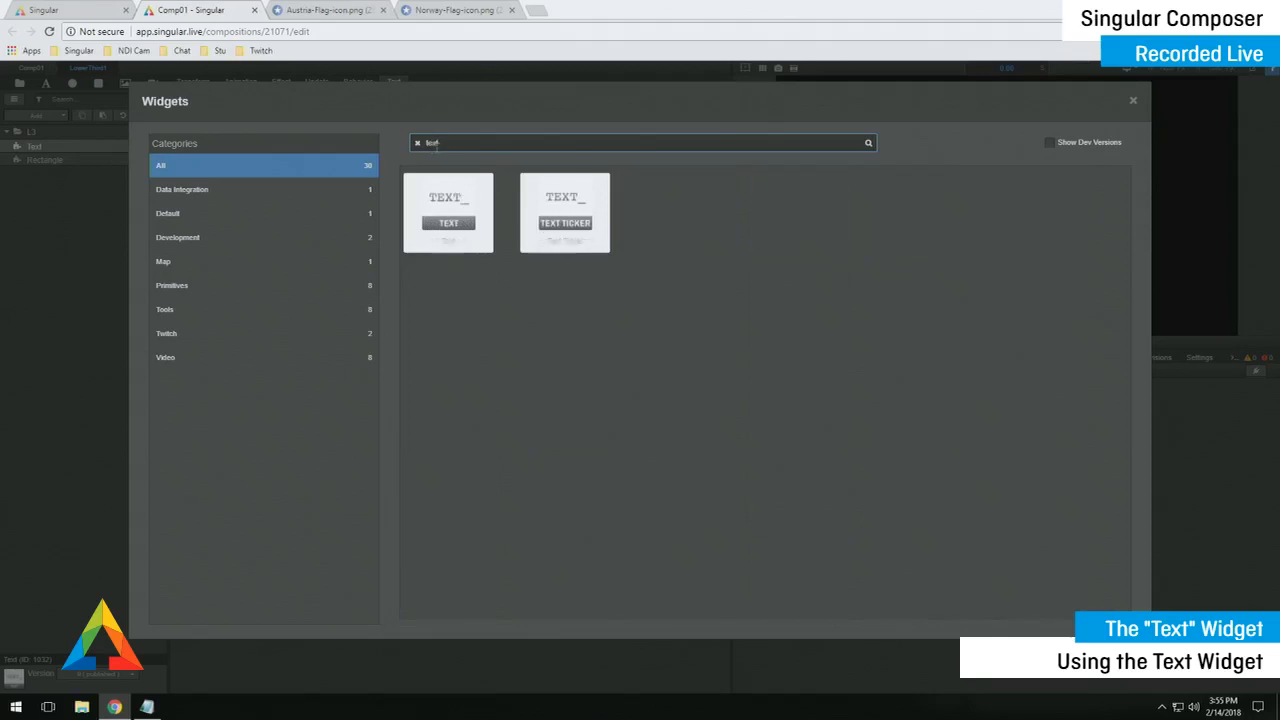
{"action": "key", "text": "BackSpace"}
{"action": "key", "text": "BackSpace"}
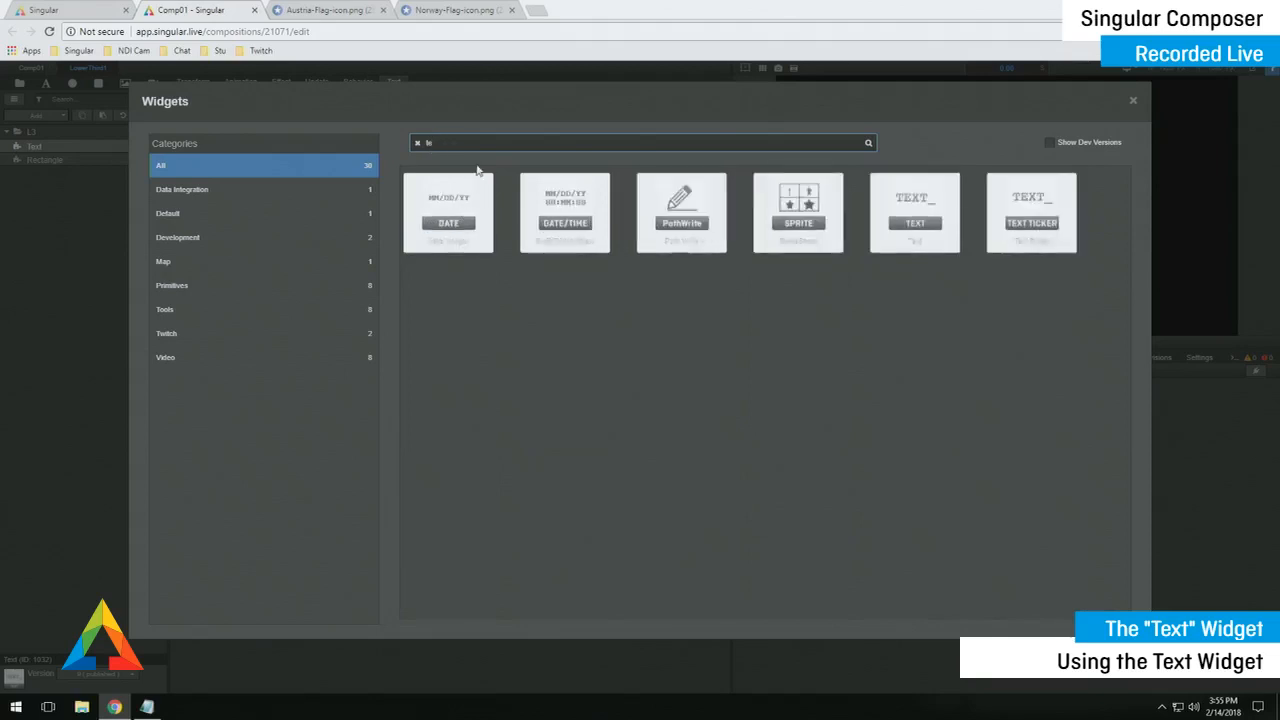
{"action": "key", "text": "BackSpace"}
{"action": "key", "text": "BackSpace"}
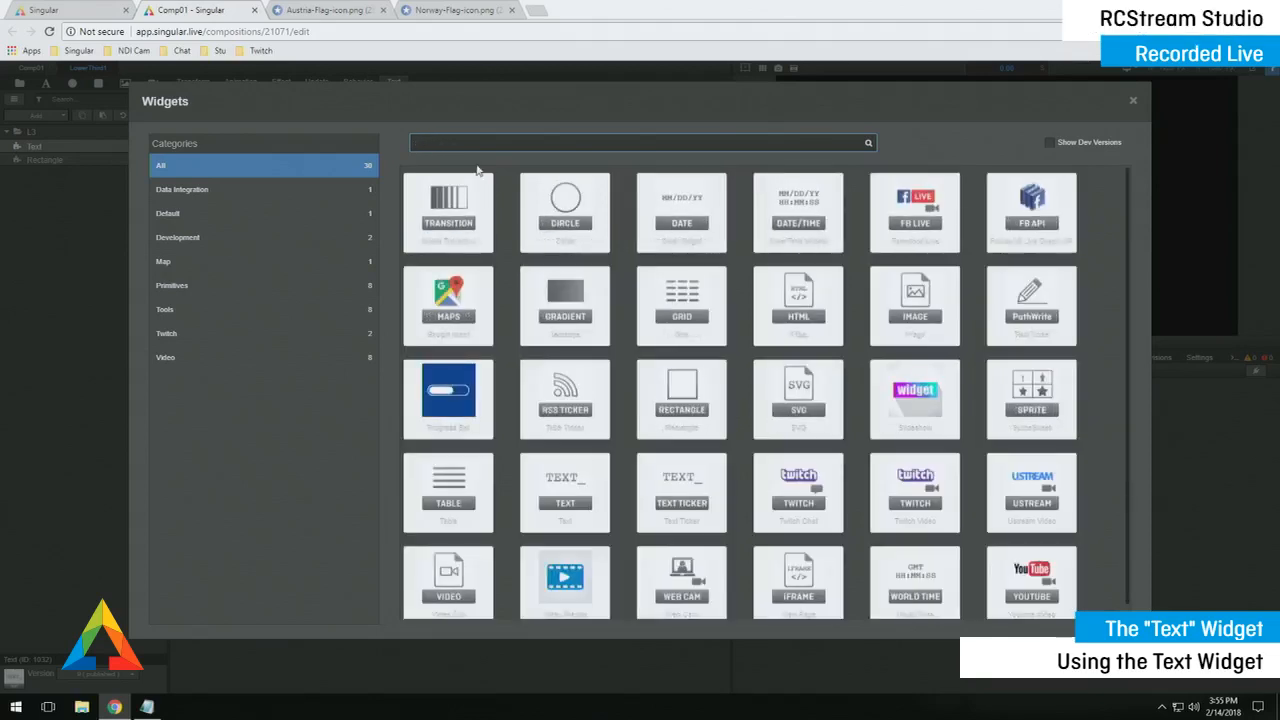
{"action": "left_click", "coordinate": [1132, 104]}
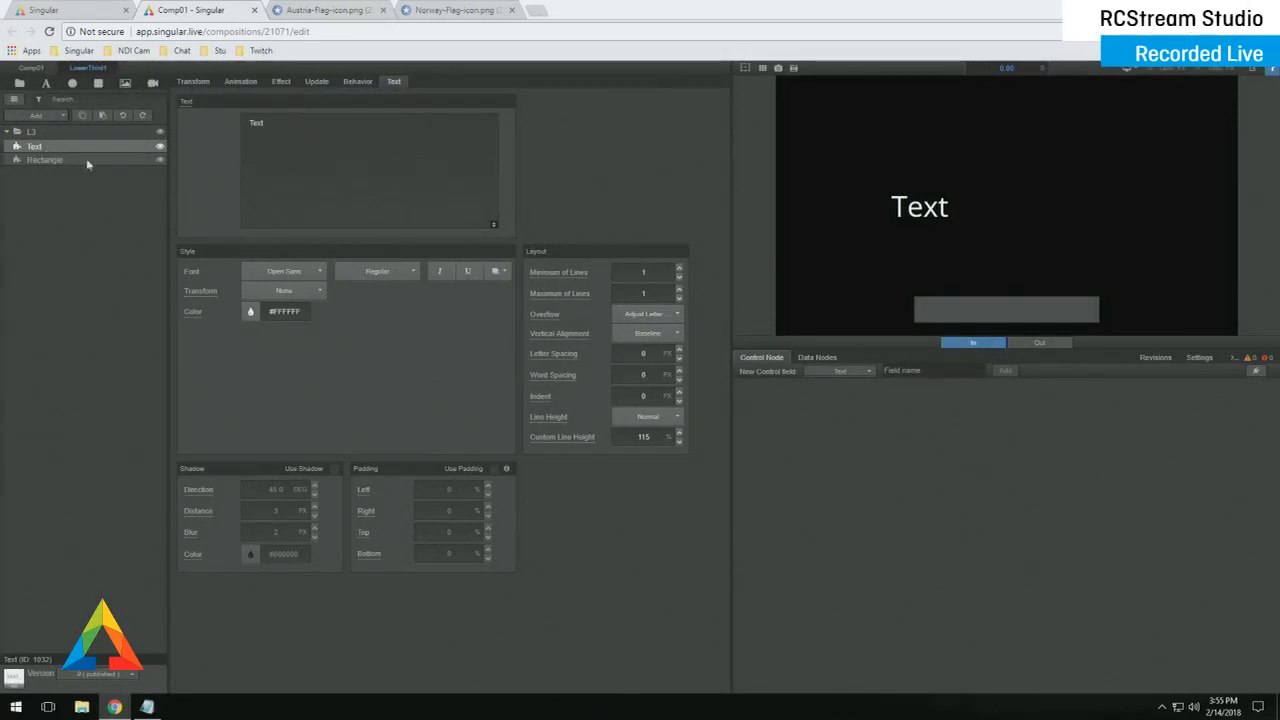
- Change the text to 'TextTextTextText', drag it onto the grey bar, and keep it above Rectangle
{"action": "left_click", "coordinate": [284, 130]}
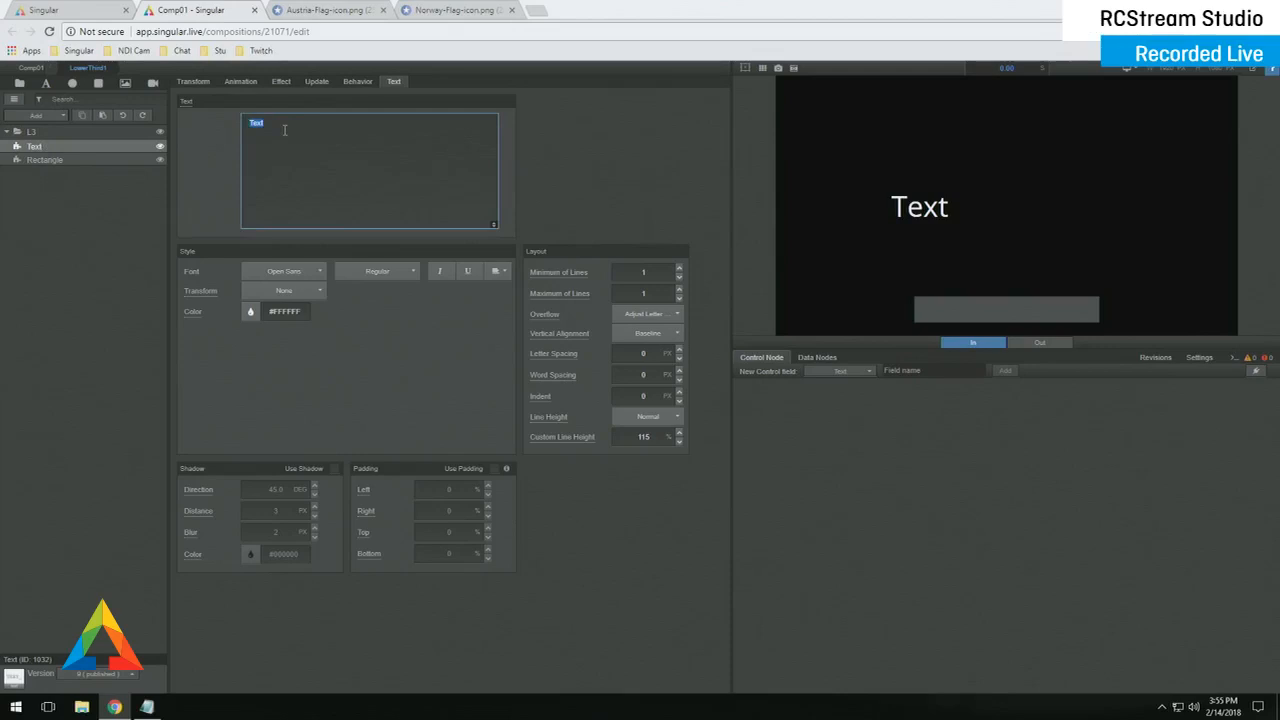
{"action": "key", "text": "ctrl+v"}
{"action": "key", "text": "ctrl+v"}
{"action": "key", "text": "ctrl+v"}
{"action": "key", "text": "ctrl+v"}
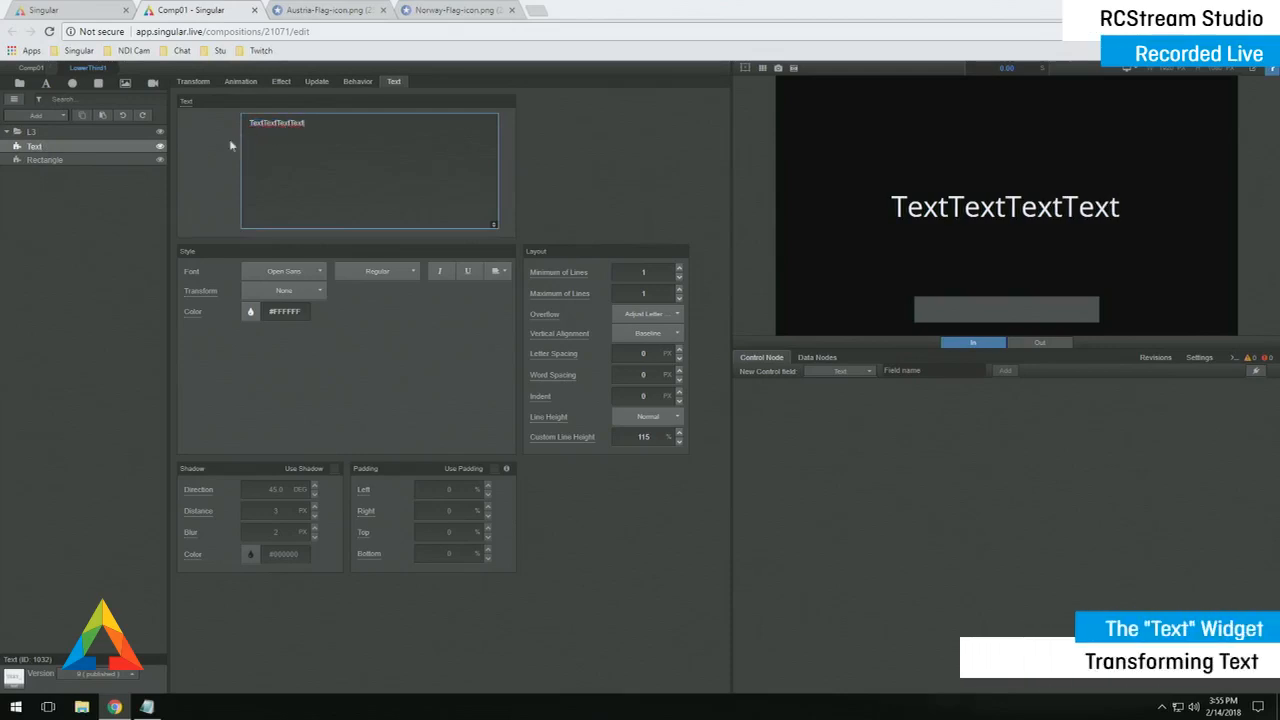
{"action": "left_click", "coordinate": [743, 70]}
{"action": "left_click", "coordinate": [971, 222]}
{"action": "left_click_drag", "start_coordinate": [971, 222], "coordinate": [986, 304]}
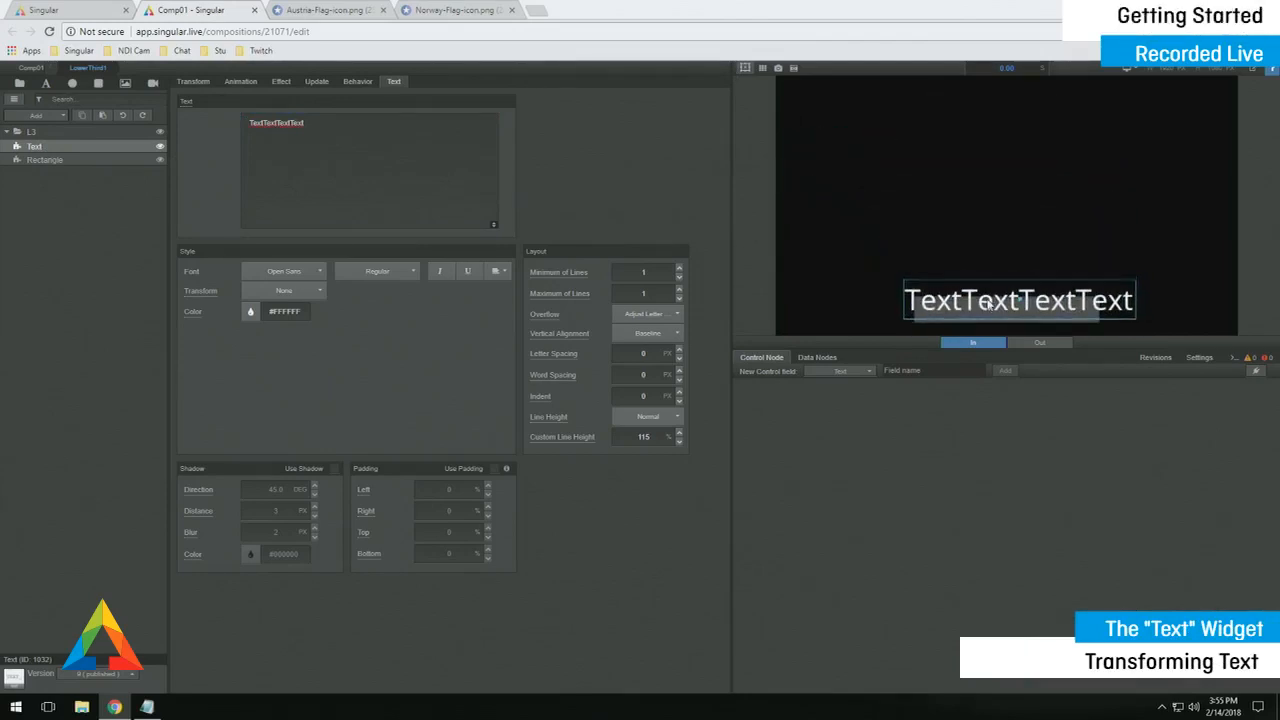
{"action": "left_click_drag", "start_coordinate": [77, 149], "coordinate": [76, 169]}
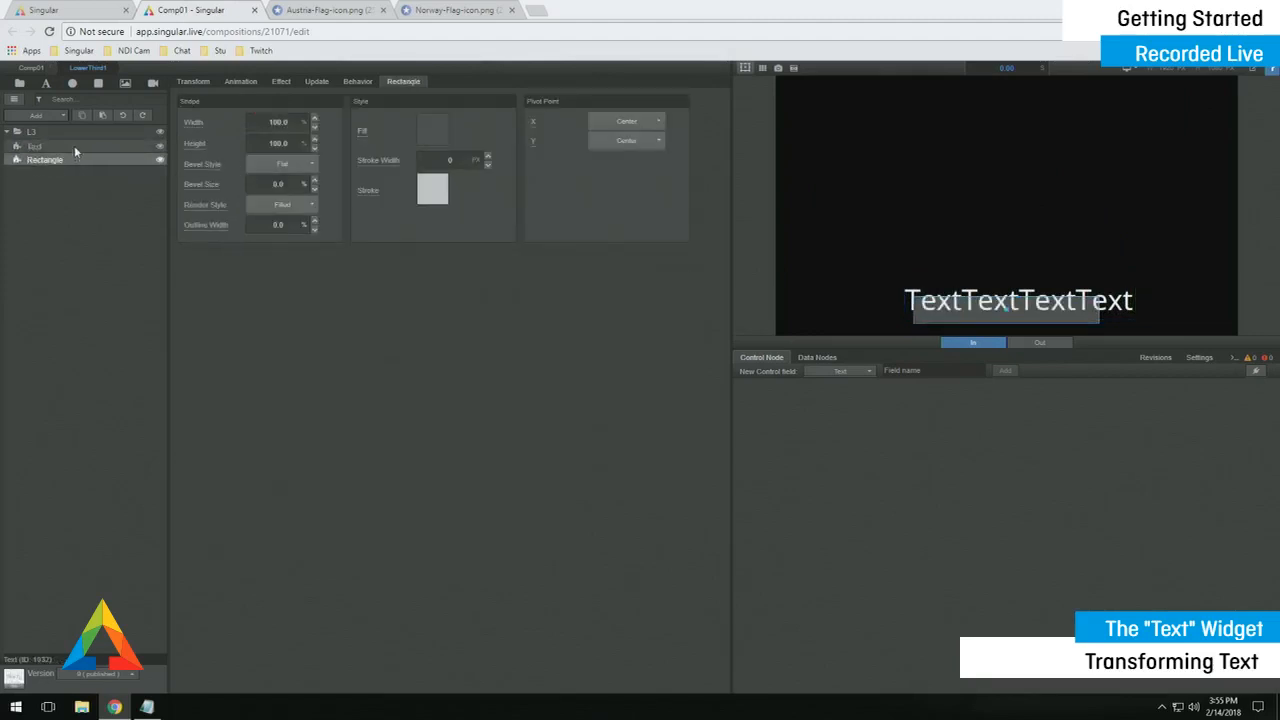
{"action": "left_click", "coordinate": [75, 147]}
- Set the text box position to 0/0 and height to 8%, and widen it with size unlinked
{"action": "left_click", "coordinate": [193, 81]}
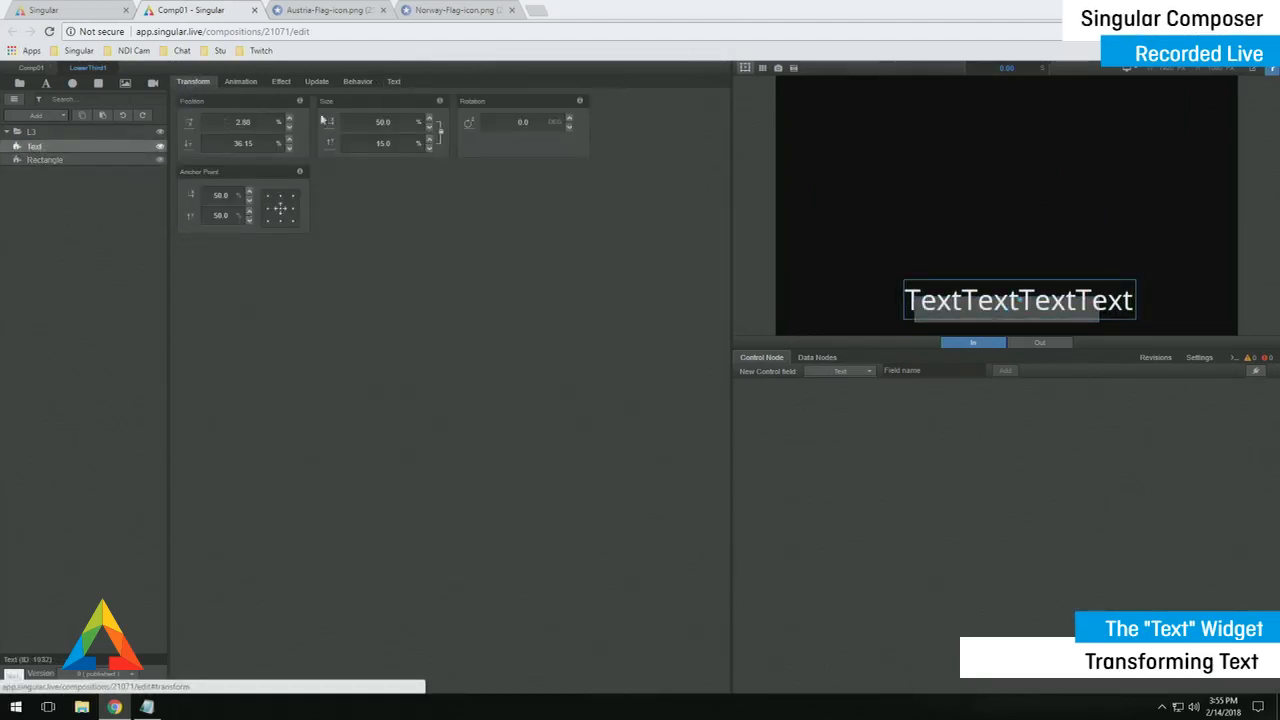
{"action": "left_click", "coordinate": [259, 122]}
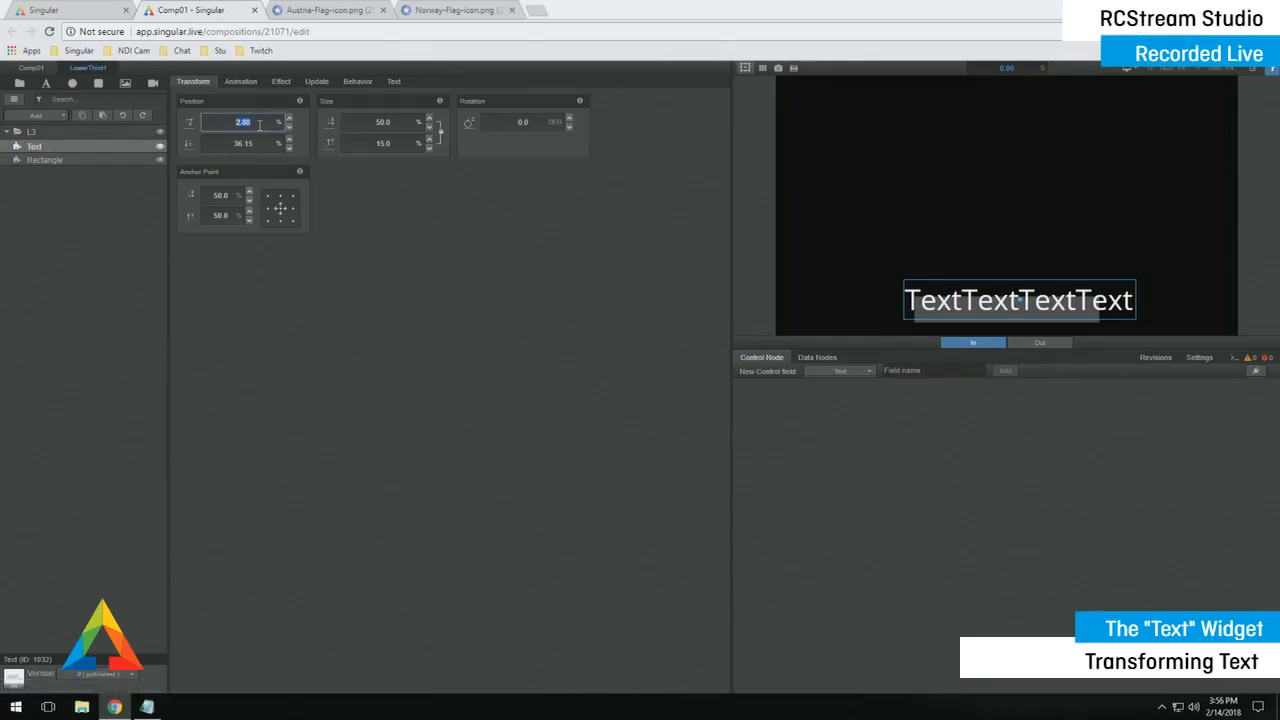
{"action": "type", "text": "0.0"}
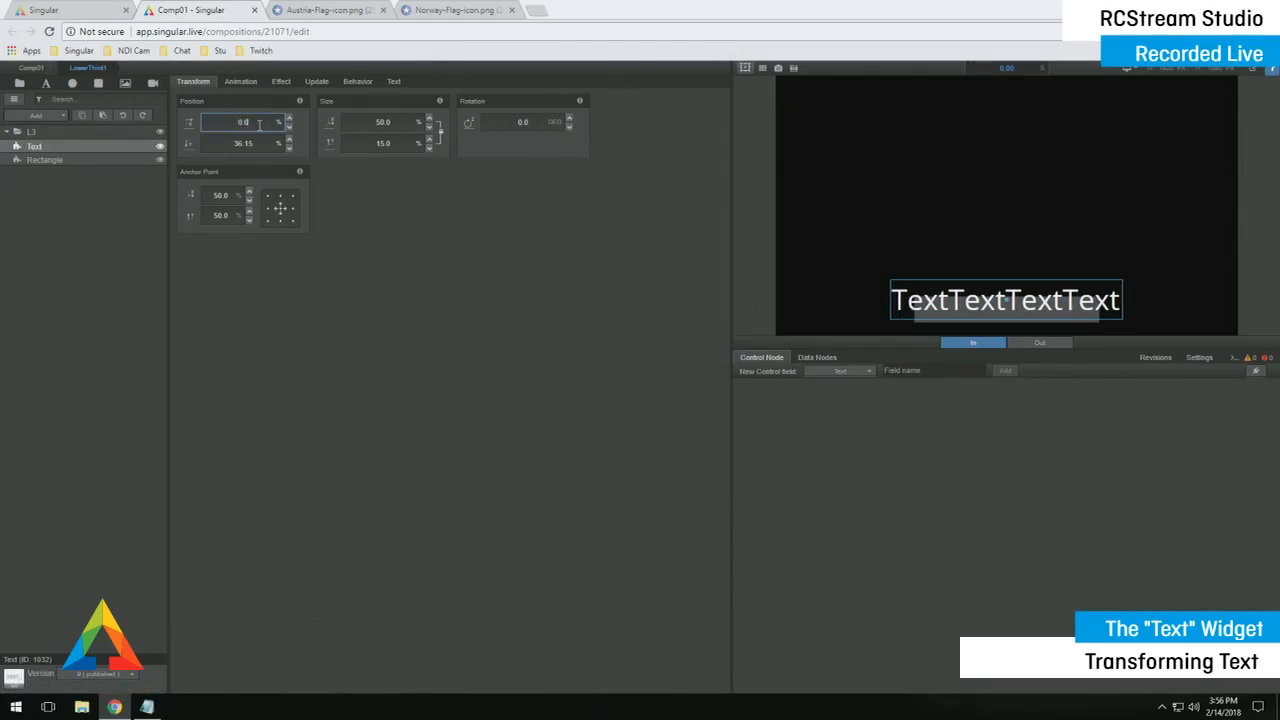
{"action": "left_click", "coordinate": [253, 143]}
{"action": "type", "text": "0.0"}
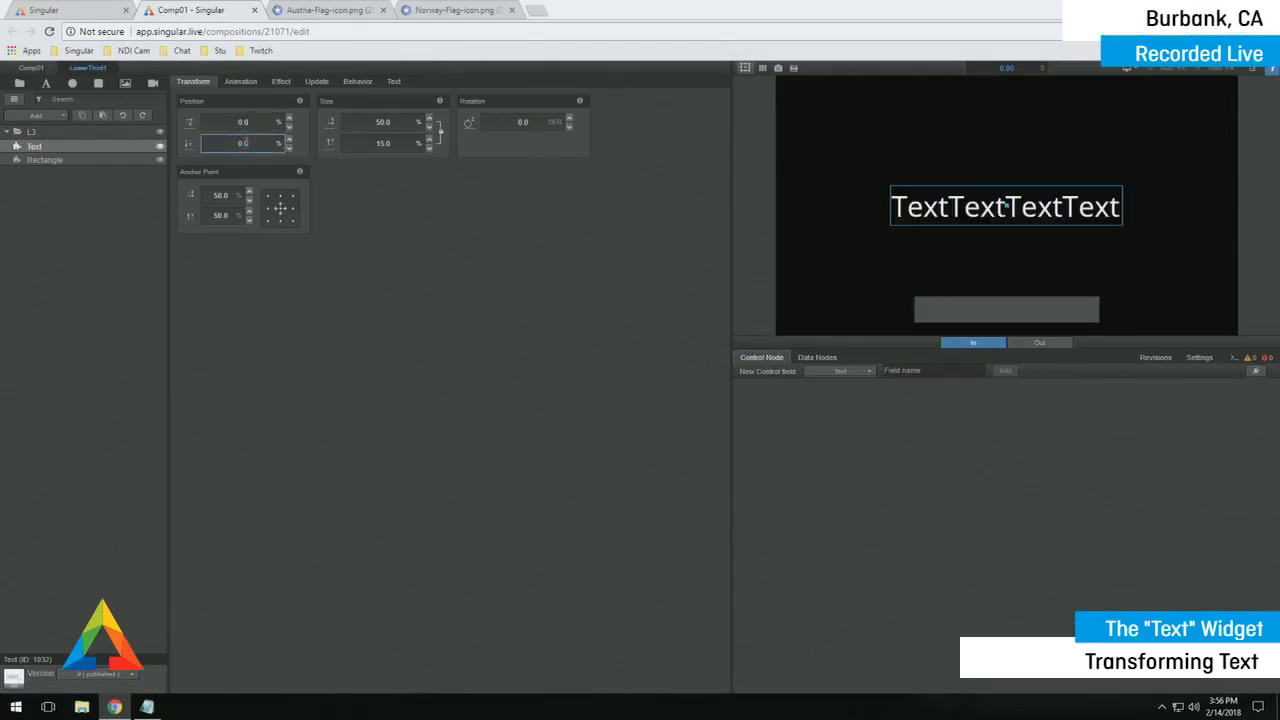
{"action": "left_click", "coordinate": [386, 143]}
{"action": "type", "text": "8.0"}
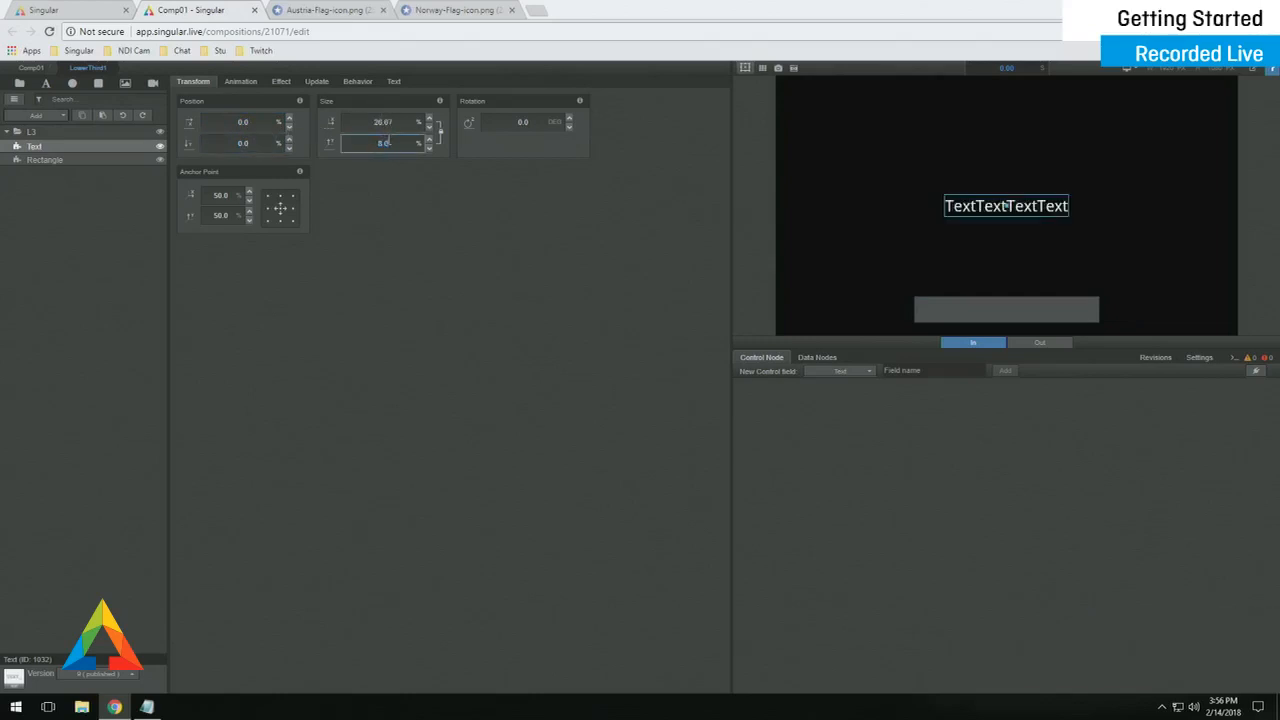
{"action": "left_click", "coordinate": [441, 139]}
{"action": "left_click", "coordinate": [400, 121]}
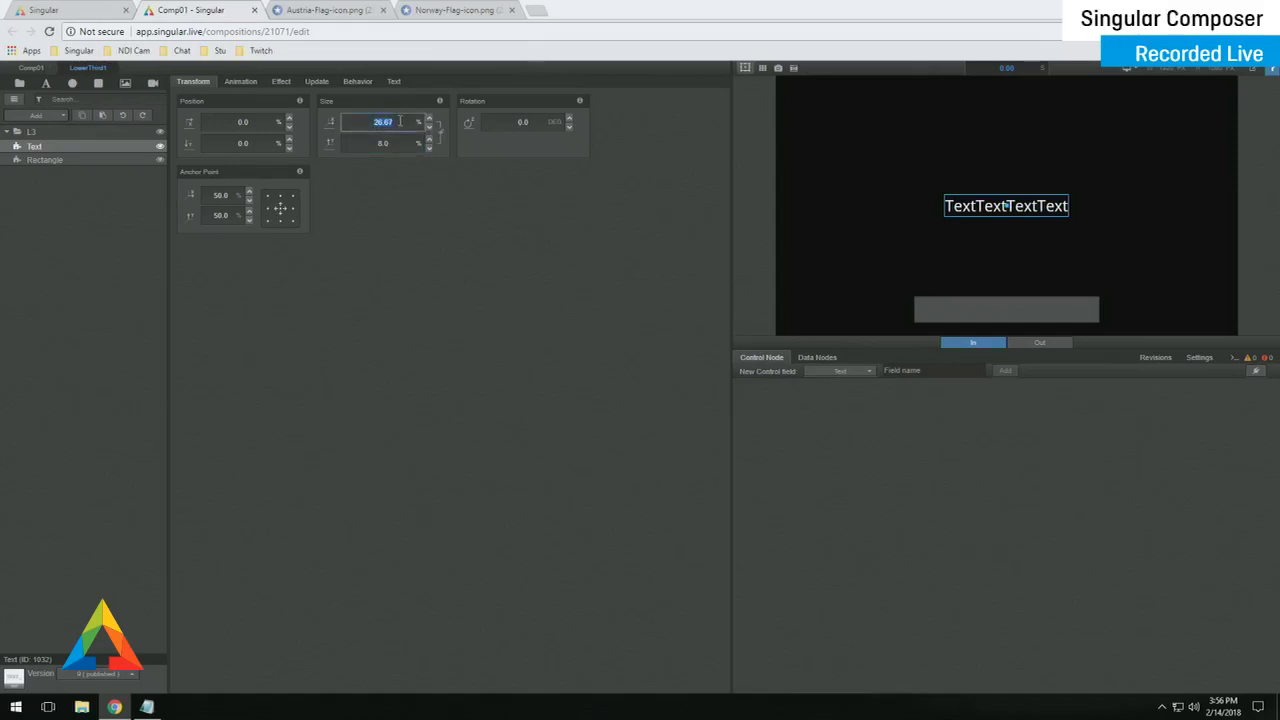
{"action": "type", "text": "30"}
{"action": "key", "text": "Return"}
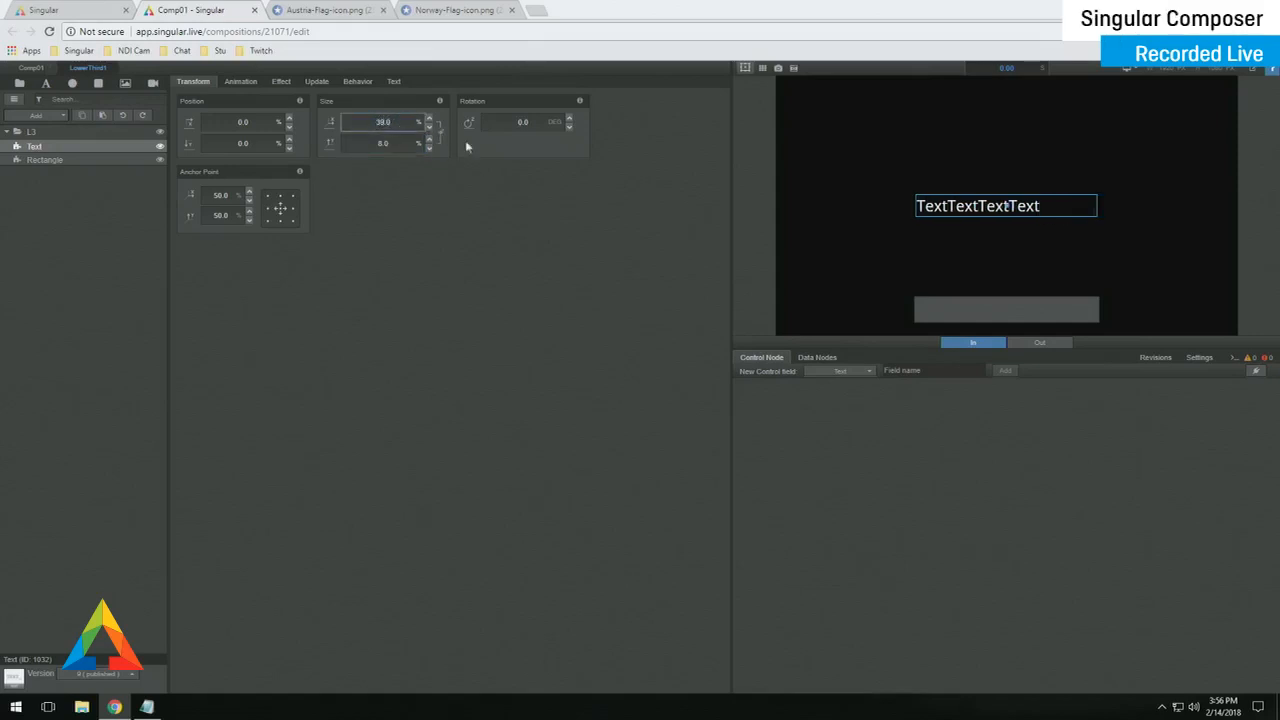
- Centre-align the text and move the box to Y 40% over the bar
{"action": "left_click", "coordinate": [394, 82]}
{"action": "left_click", "coordinate": [497, 271]}
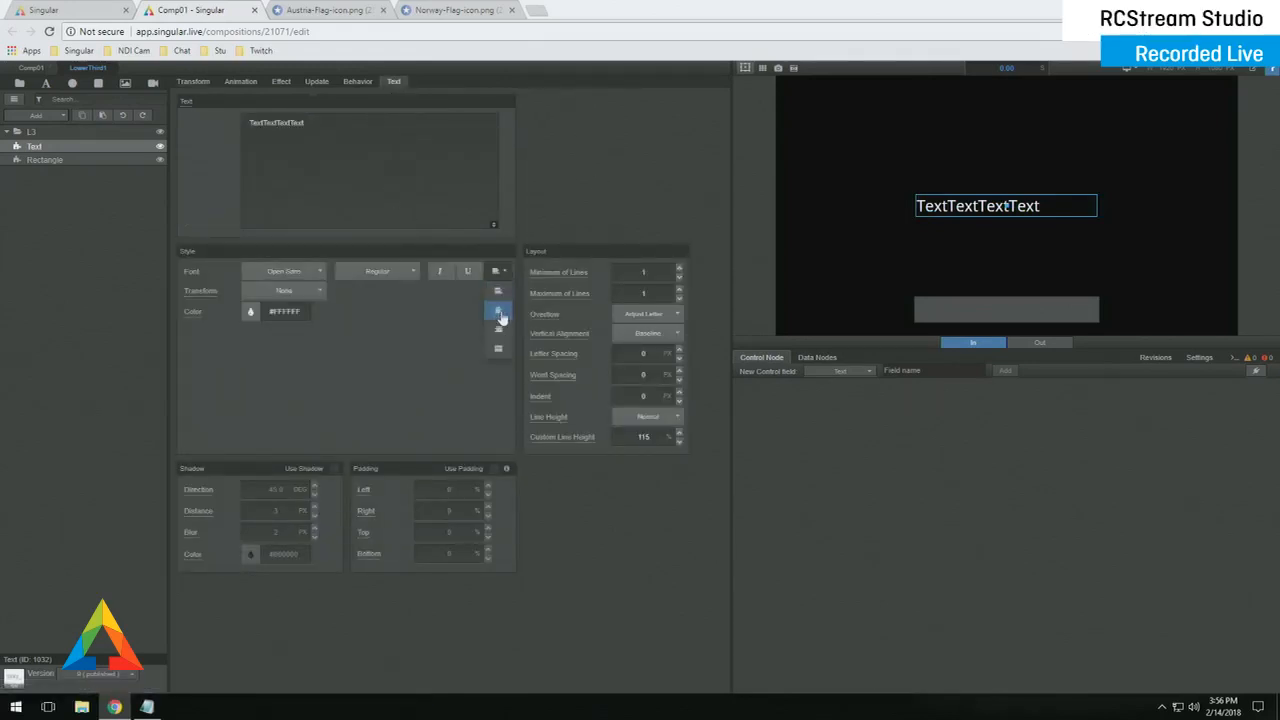
{"action": "left_click", "coordinate": [500, 310]}
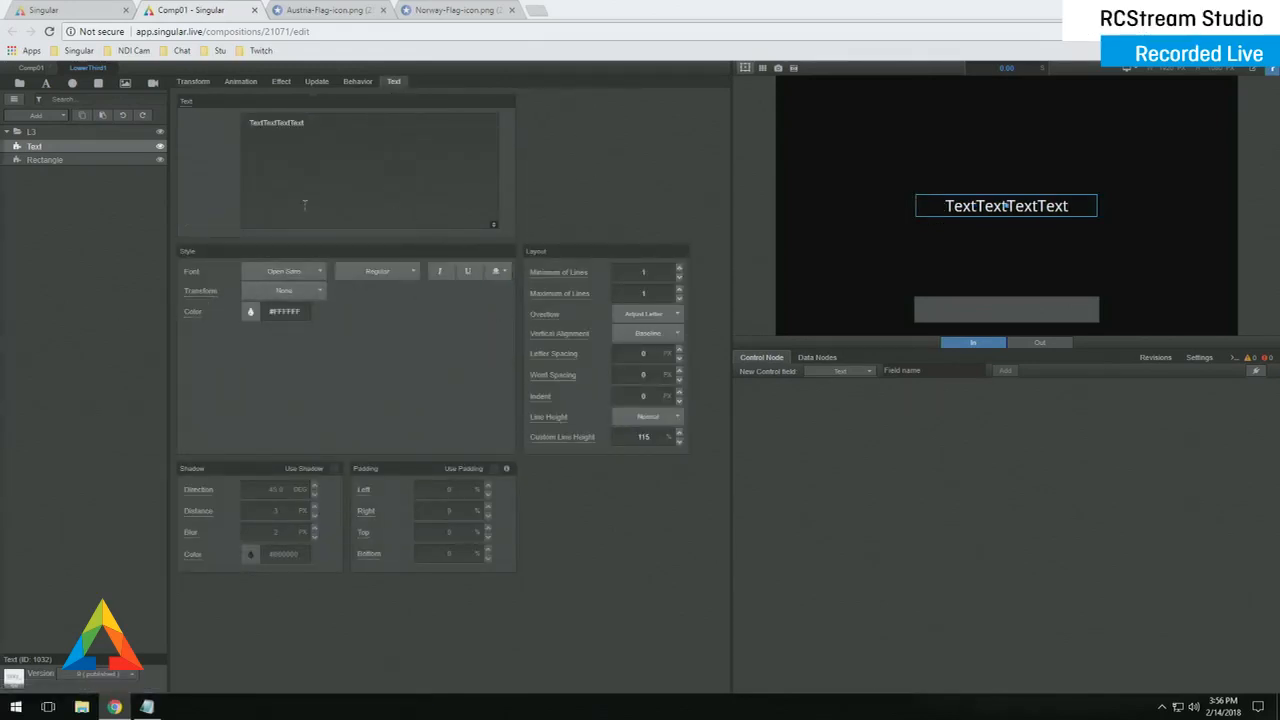
{"action": "left_click", "coordinate": [193, 81]}
{"action": "left_click", "coordinate": [244, 143]}
{"action": "type", "text": "40"}
{"action": "key", "text": "Return"}
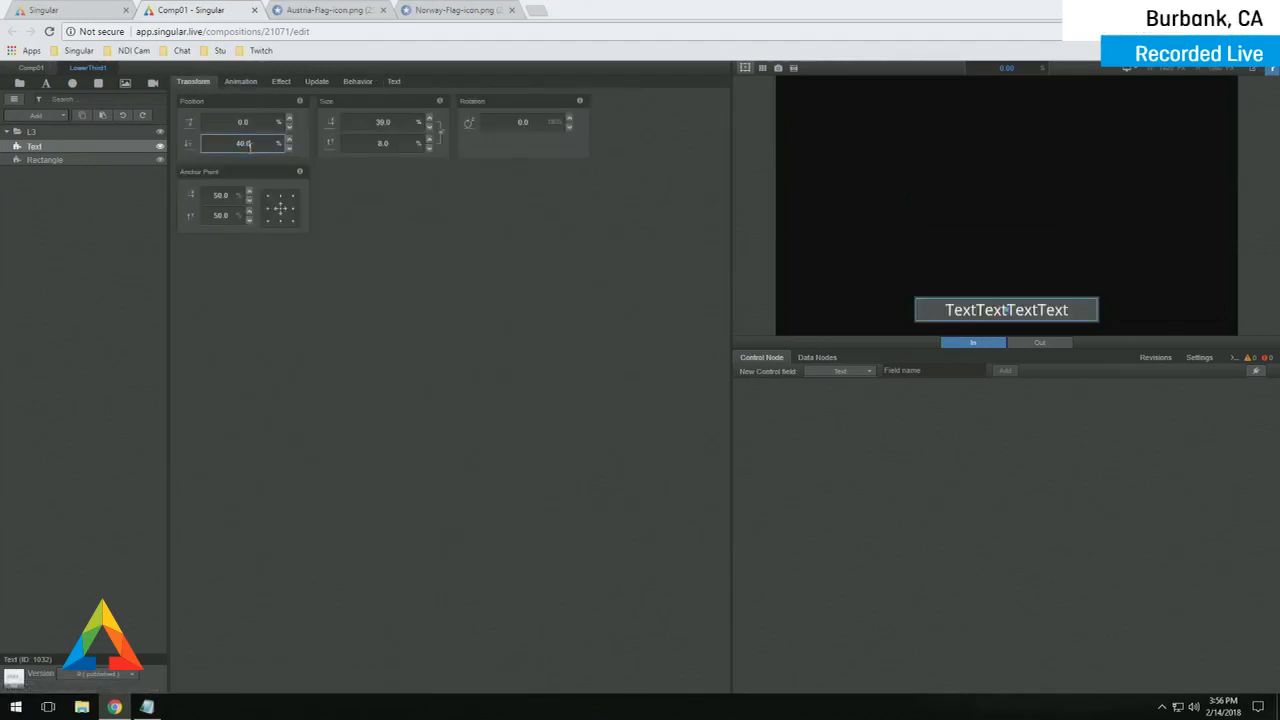
{"action": "left_click", "coordinate": [107, 220]}
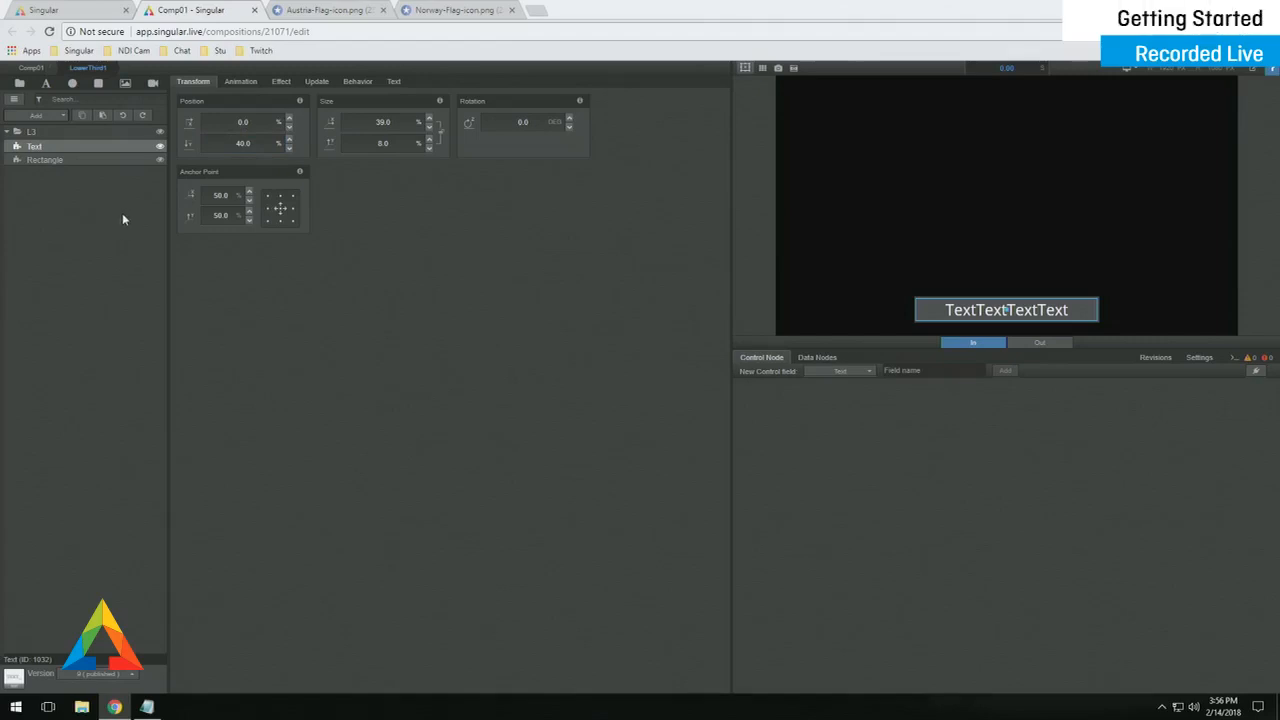
- In the animation timeline, set the Text layer's fade animation to None
{"action": "left_click", "coordinate": [241, 82]}
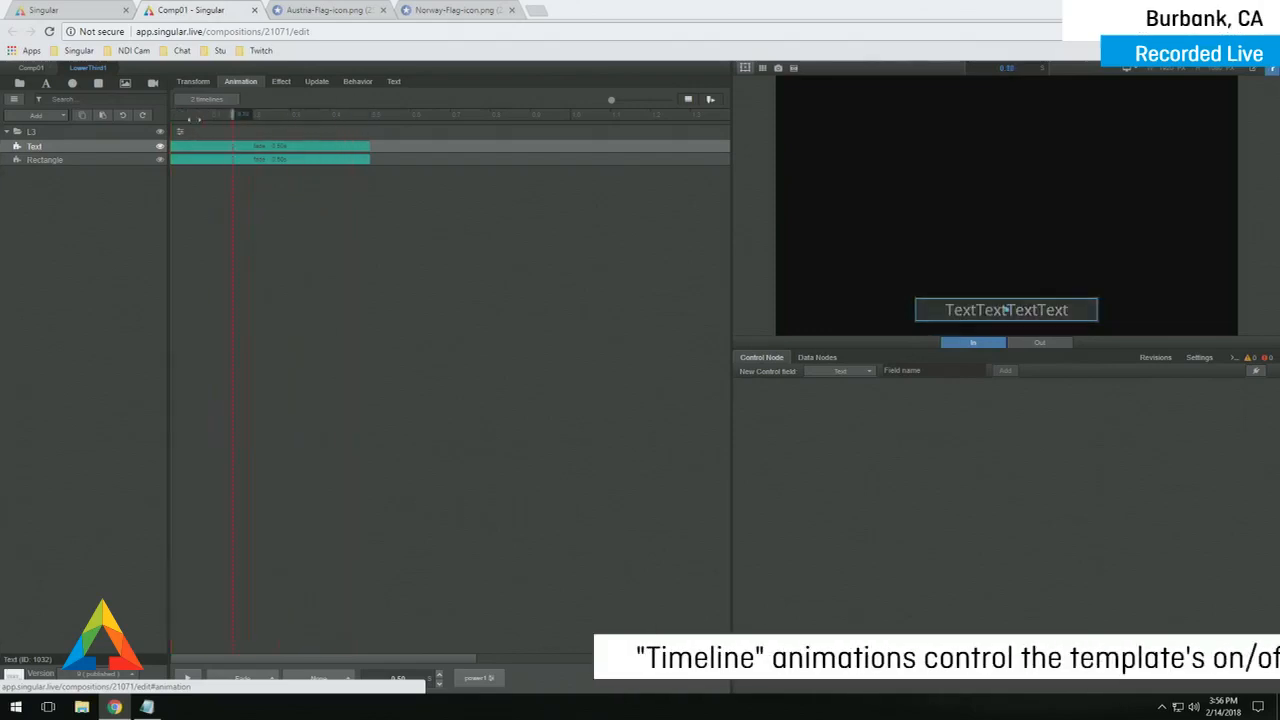
{"action": "left_click", "coordinate": [195, 150]}
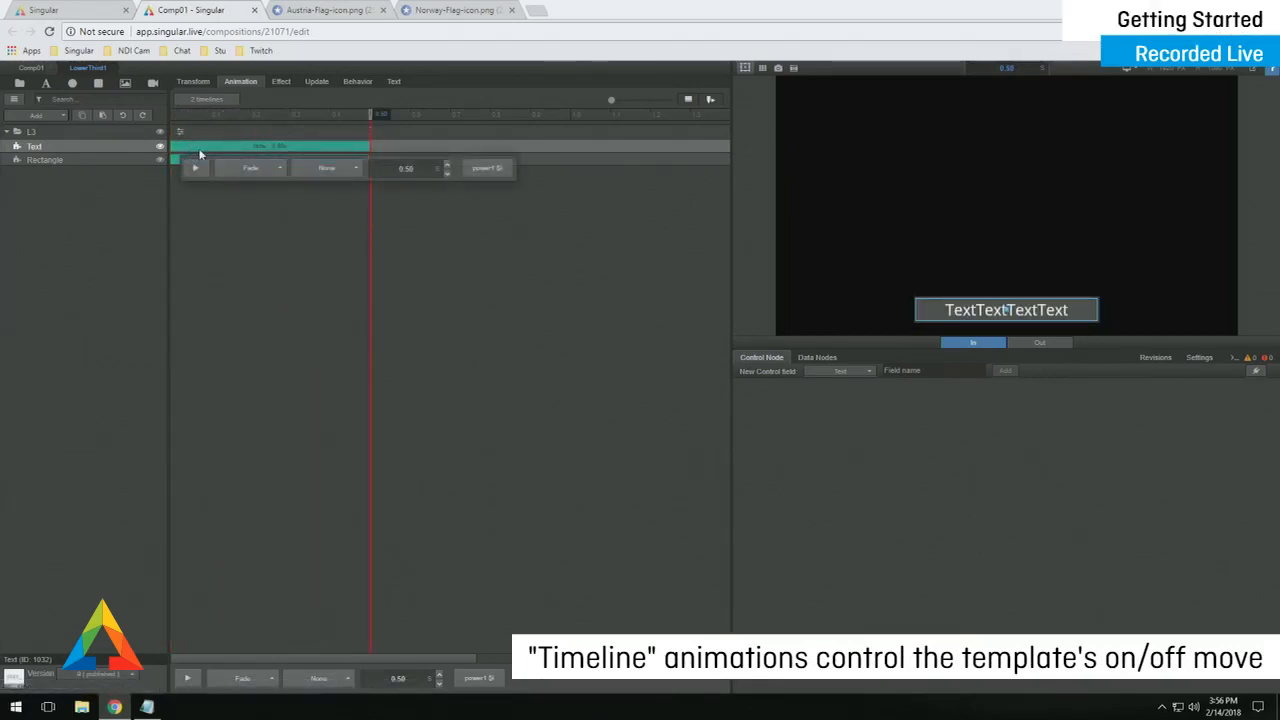
{"action": "left_click", "coordinate": [245, 165]}
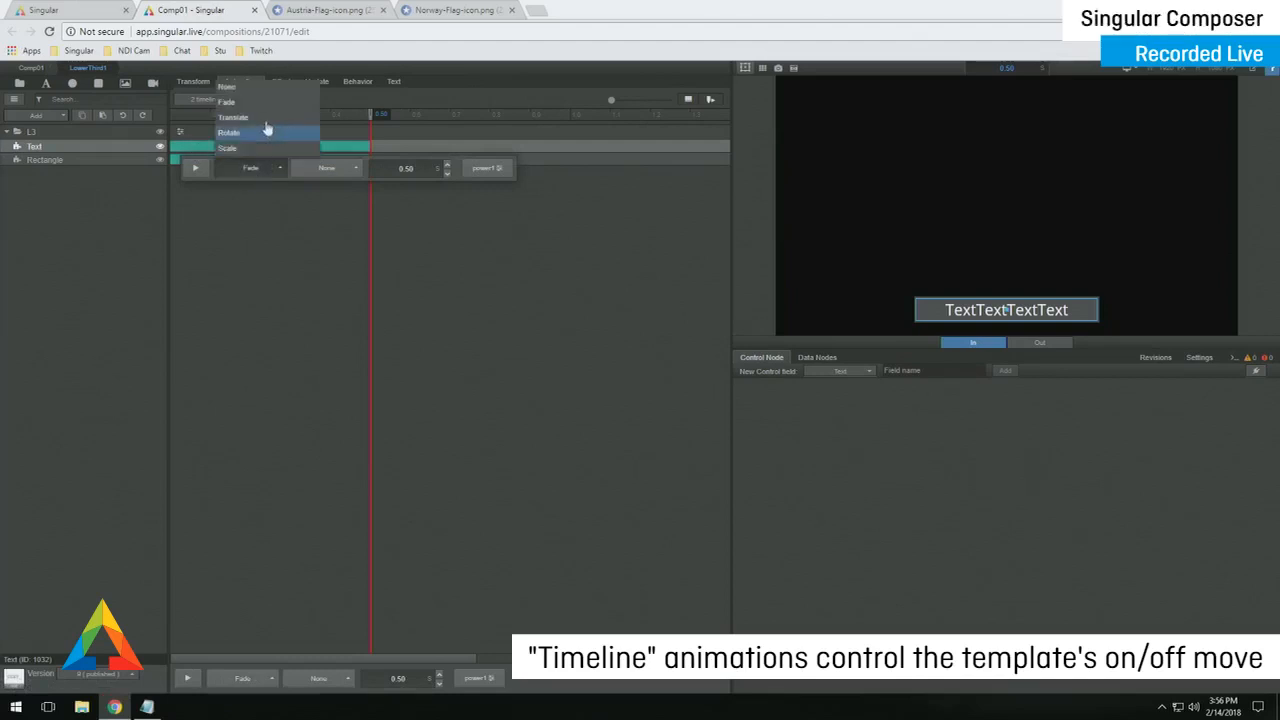
{"action": "left_click", "coordinate": [246, 95]}
- Set the Rectangle layer's fade animation to None and bring up the L3 group's animation settings
{"action": "left_click", "coordinate": [193, 163]}
{"action": "left_click", "coordinate": [243, 183]}
{"action": "left_click", "coordinate": [241, 112]}
{"action": "left_click", "coordinate": [180, 132]}
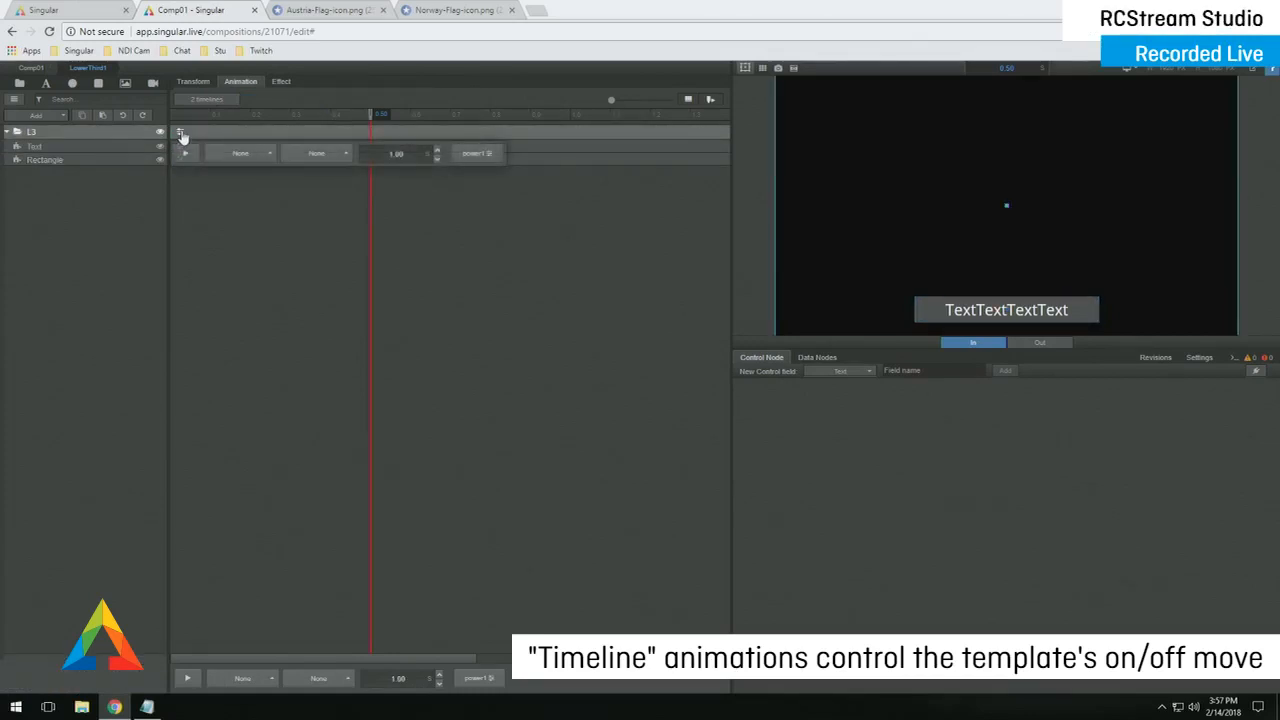
- Make the L3 lower third slide in from the left with Translate, scrubbing to preview it
{"action": "left_click", "coordinate": [237, 155]}
{"action": "left_click", "coordinate": [239, 106]}
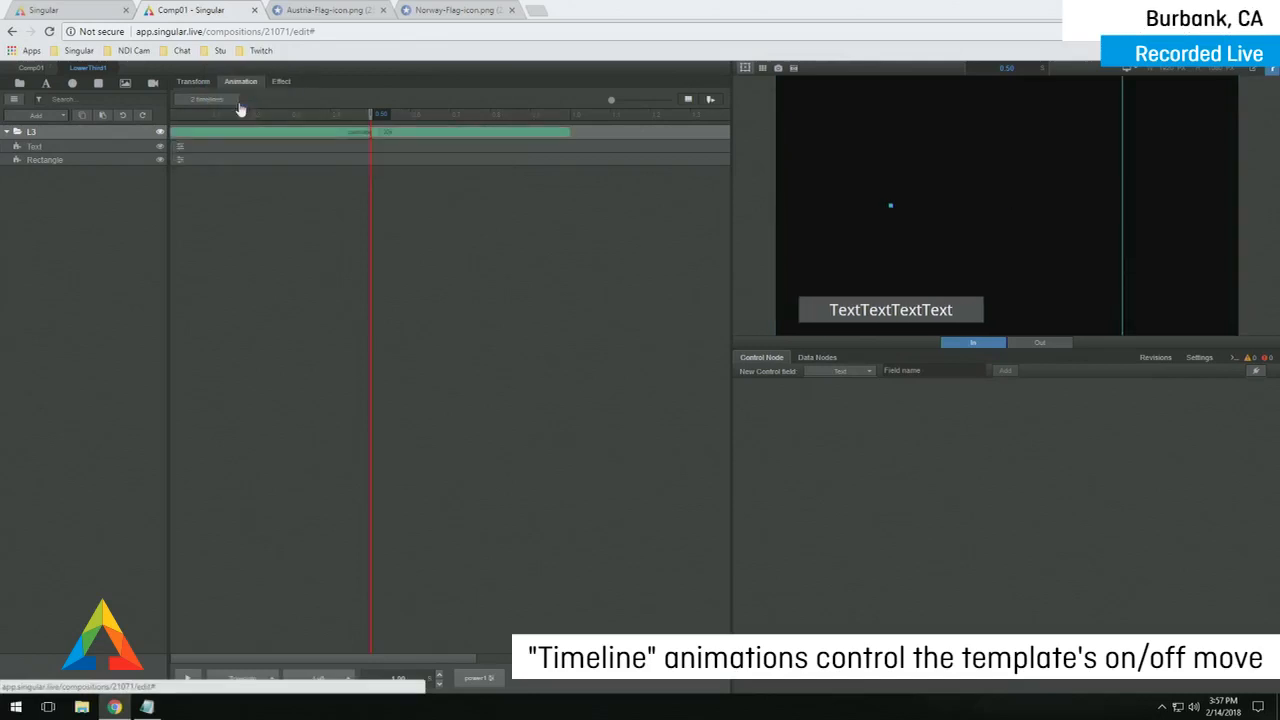
{"action": "left_click_drag", "start_coordinate": [376, 111], "coordinate": [213, 120]}
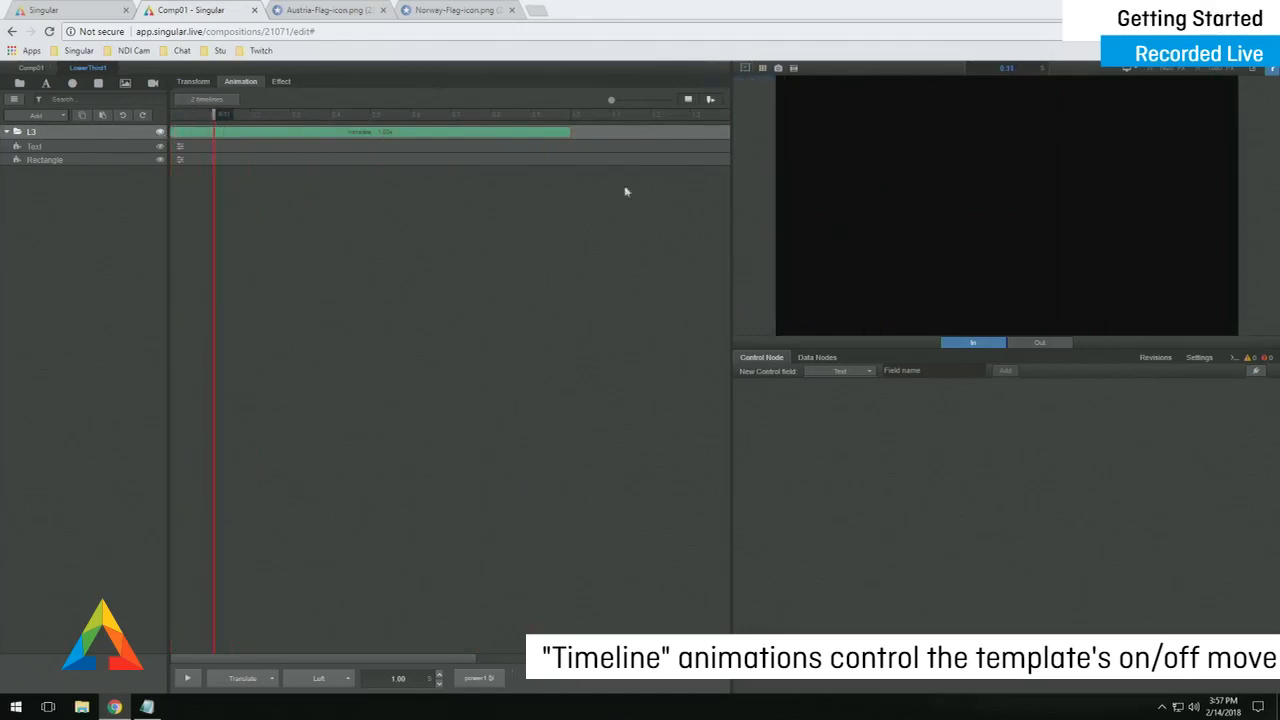
{"action": "mouse_move", "coordinate": [213, 114]}
{"action": "left_mouse_down"}
{"action": "mouse_move", "coordinate": [551, 112]}
{"action": "mouse_move", "coordinate": [232, 114]}
{"action": "left_mouse_up"}
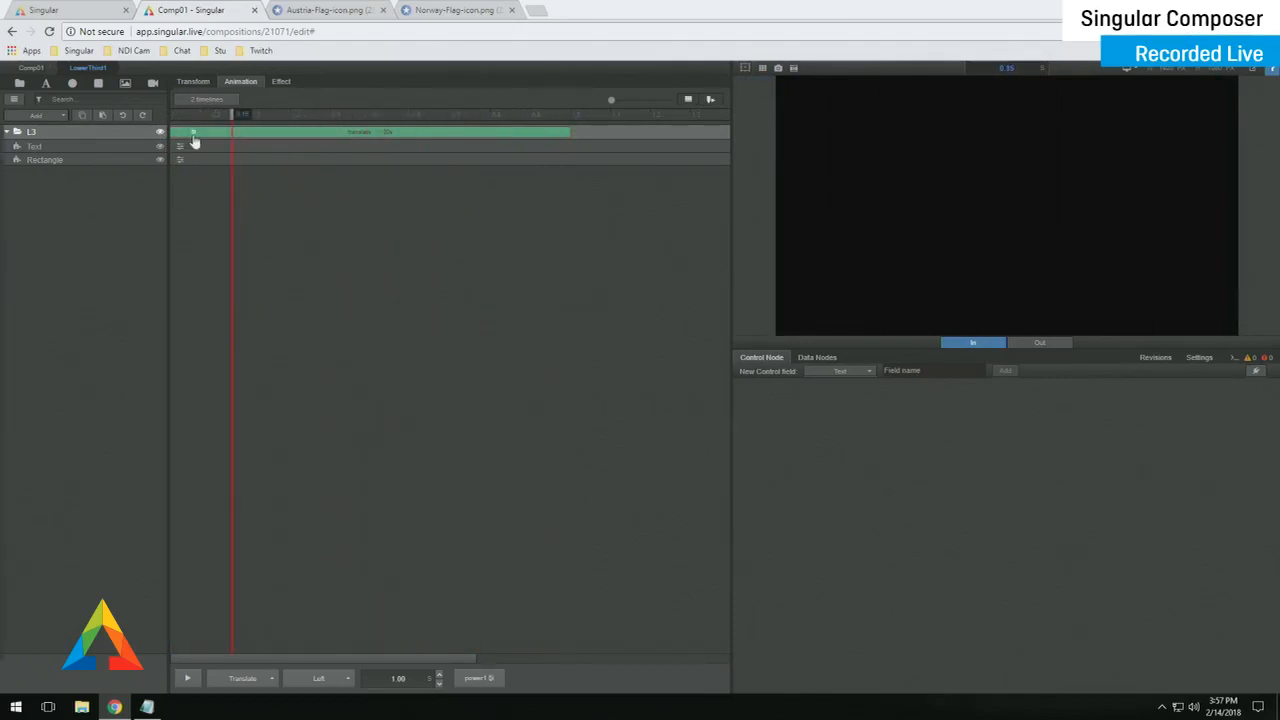
- Give the L3 transition a 0.75 s duration with Power3 easing
{"action": "left_click", "coordinate": [194, 136]}
{"action": "left_click", "coordinate": [407, 155]}
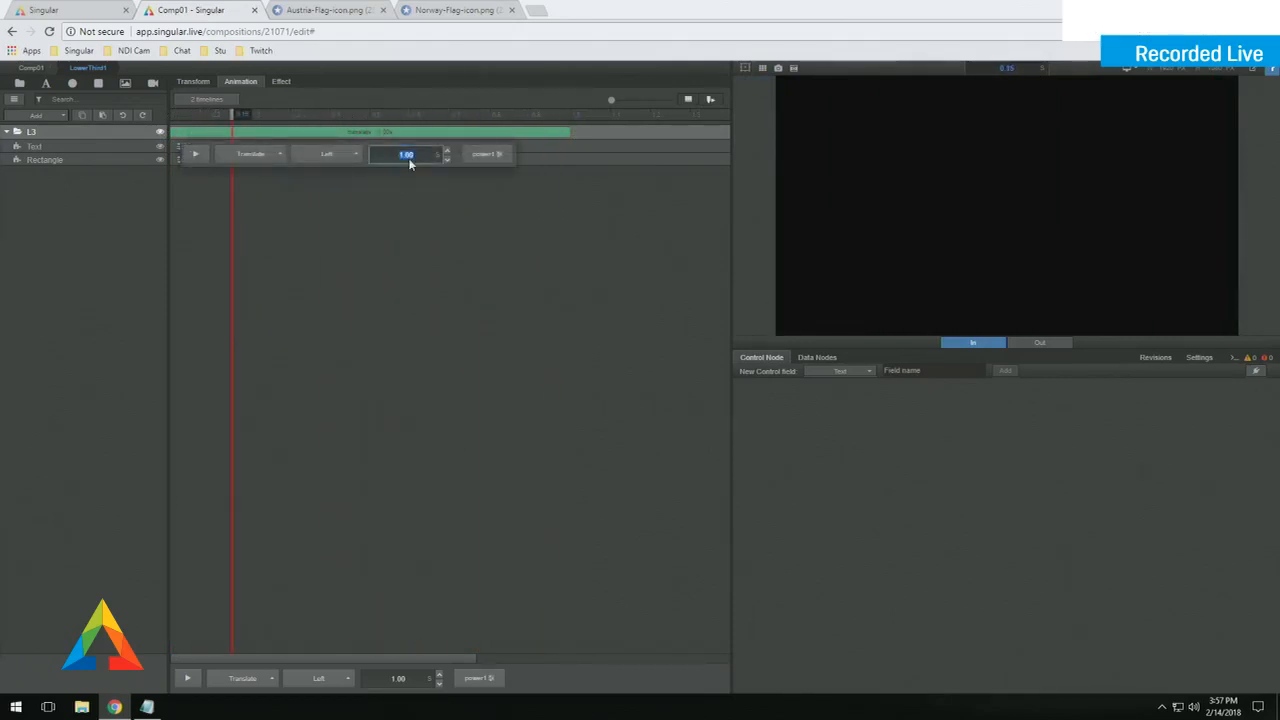
{"action": "type", "text": "0.75"}
{"action": "key", "text": "Return"}
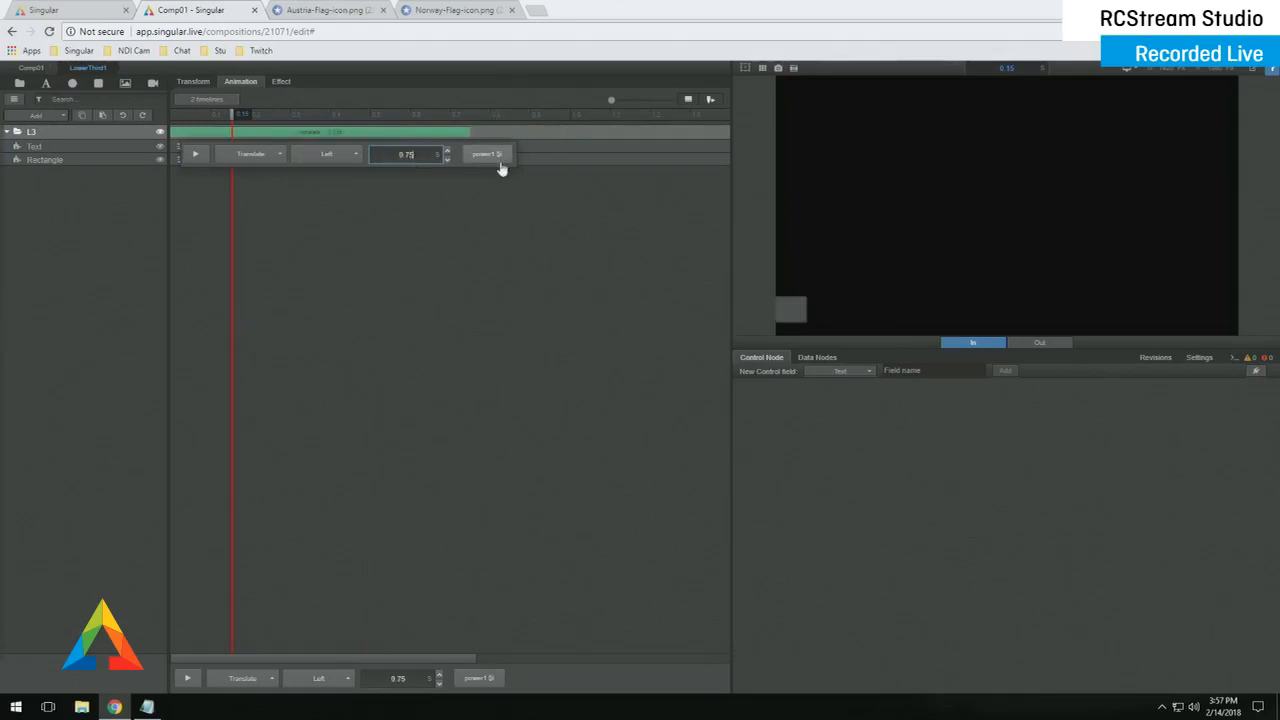
{"action": "left_click", "coordinate": [492, 154]}
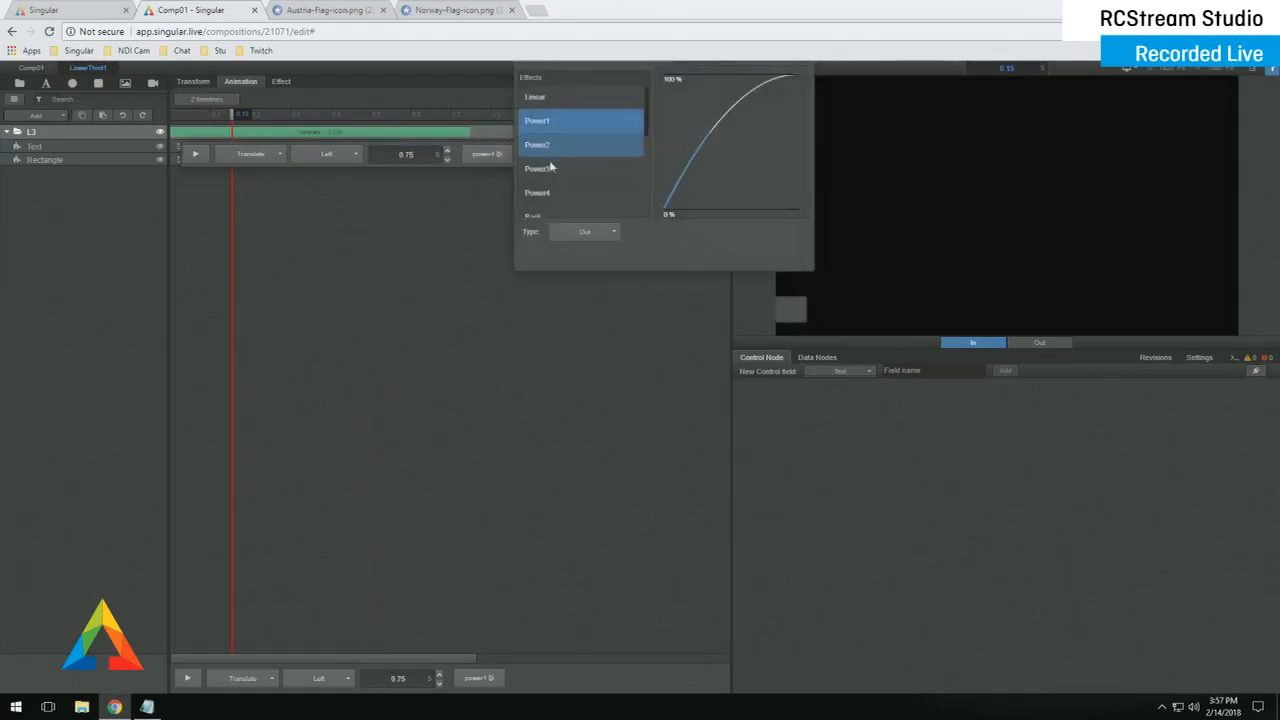
{"action": "mouse_move", "coordinate": [647, 131]}
{"action": "left_mouse_down"}
{"action": "mouse_move", "coordinate": [651, 222]}
{"action": "mouse_move", "coordinate": [652, 125]}
{"action": "left_mouse_up"}
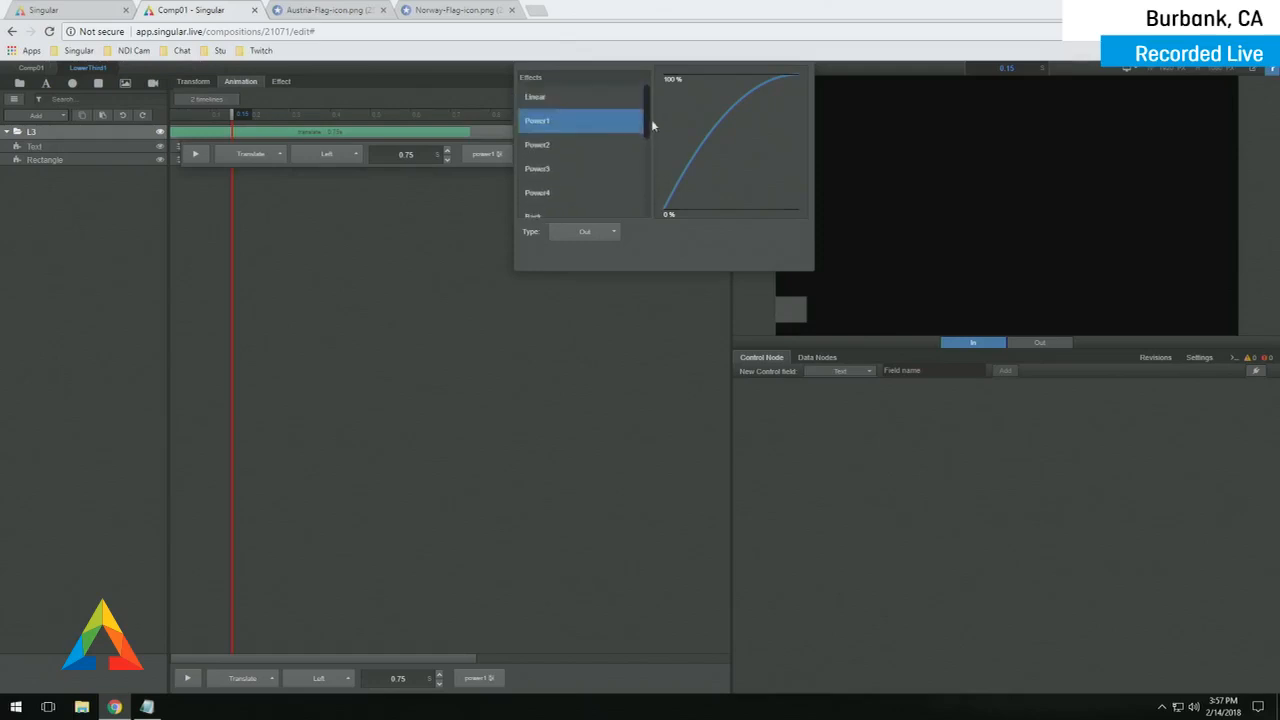
{"action": "left_click", "coordinate": [577, 177]}
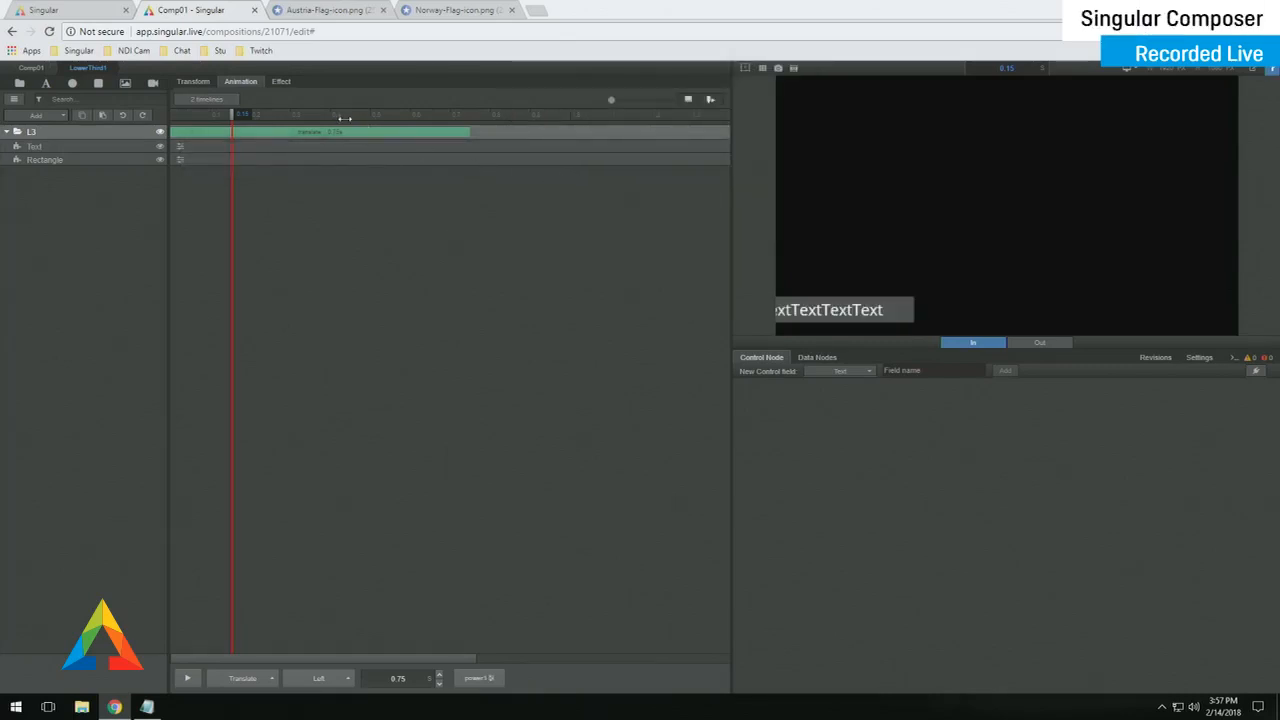
- Preview the lower third's out and in animations twice, then select the Text layer
{"action": "left_click", "coordinate": [1042, 347]}
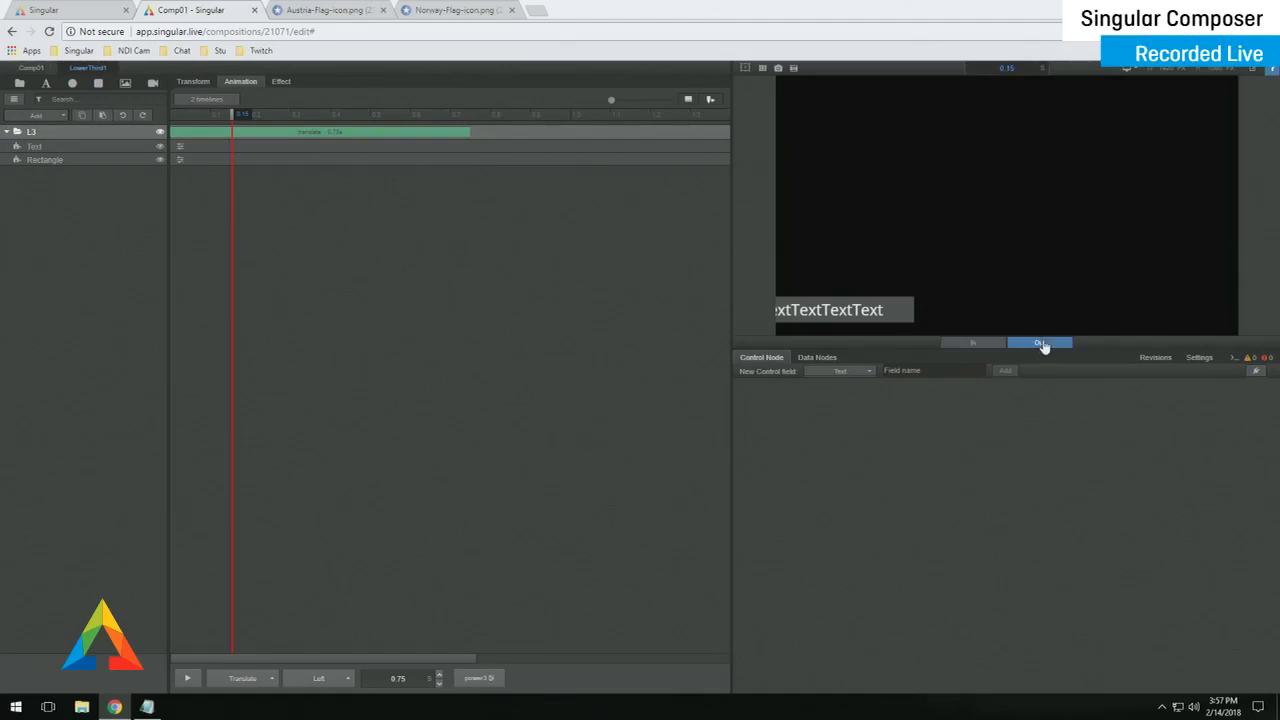
{"action": "left_click", "coordinate": [975, 346]}
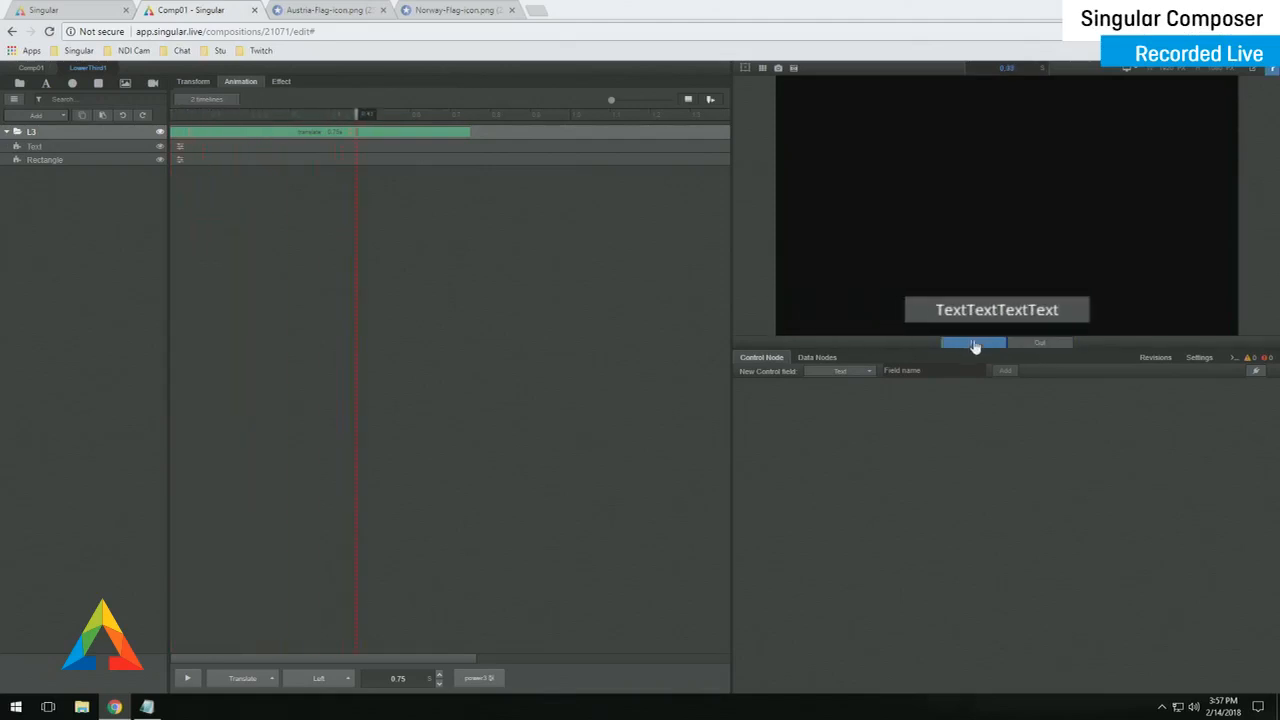
{"action": "left_click", "coordinate": [1027, 346]}
{"action": "left_click", "coordinate": [977, 345]}
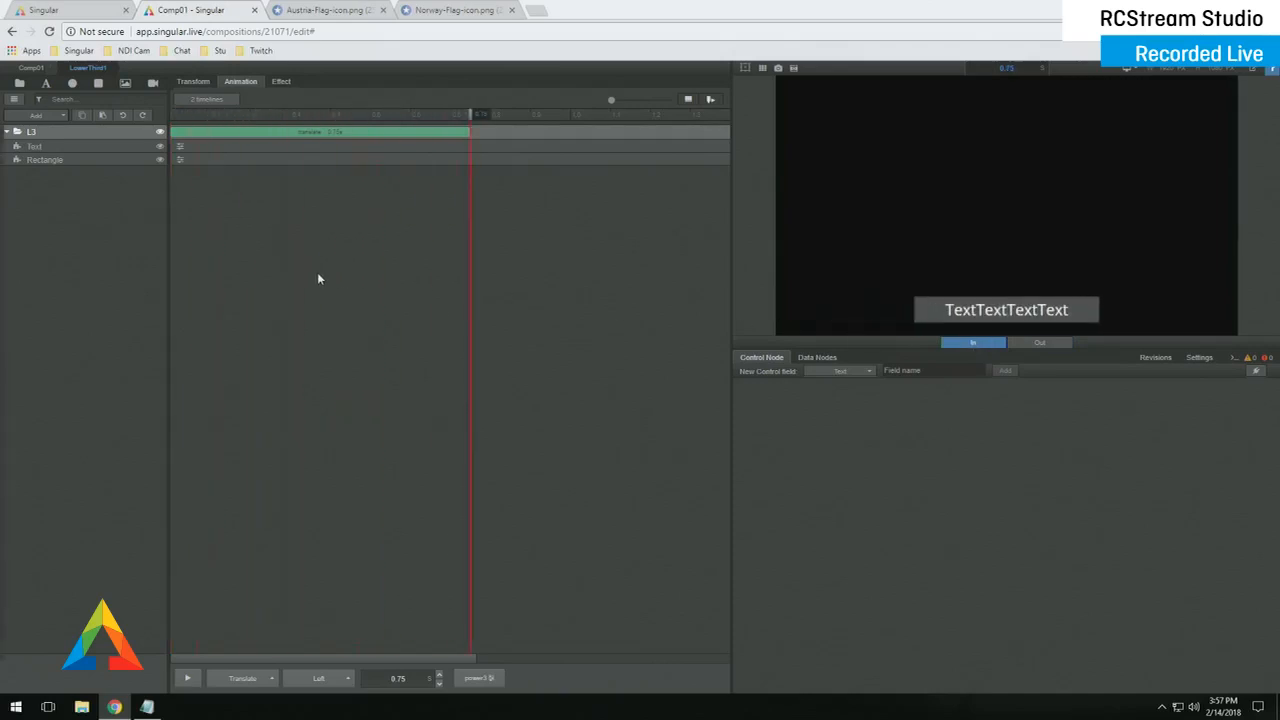
{"action": "left_click", "coordinate": [121, 146]}
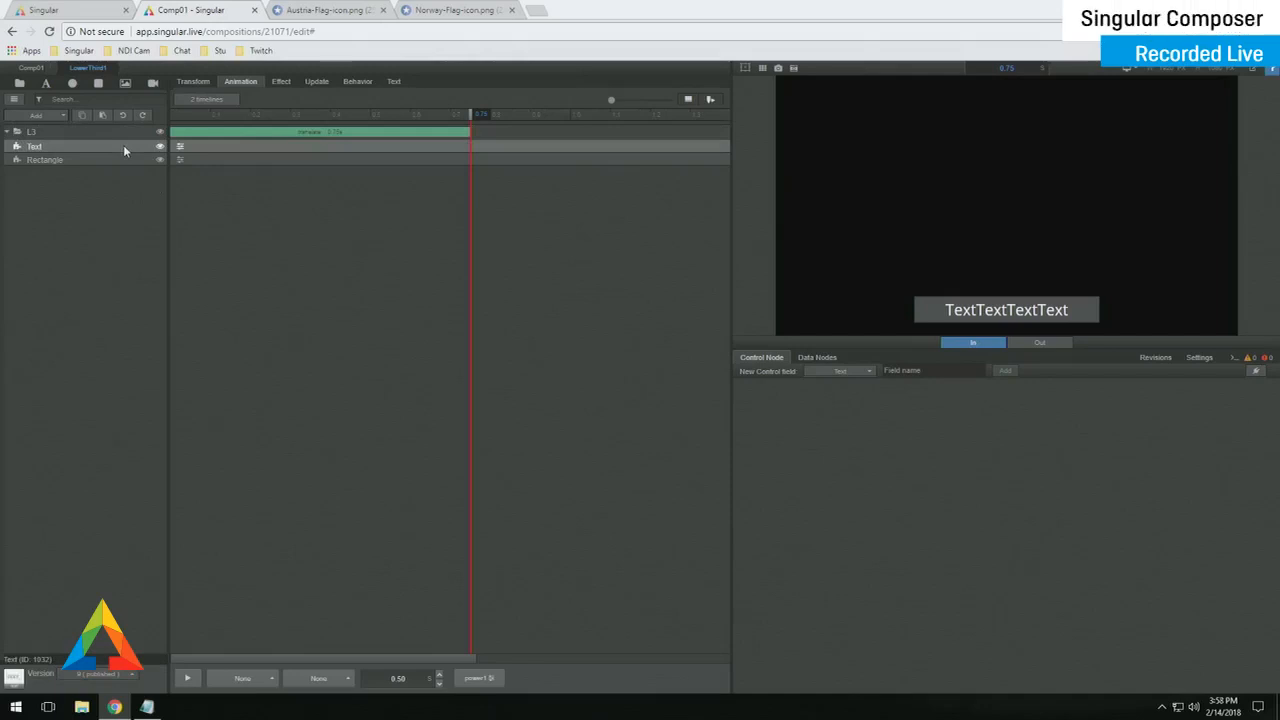
- Activate the Text layer's 0.50 s fade update animation and repeat the text TEST by copy-pasting
{"action": "left_click", "coordinate": [323, 84]}
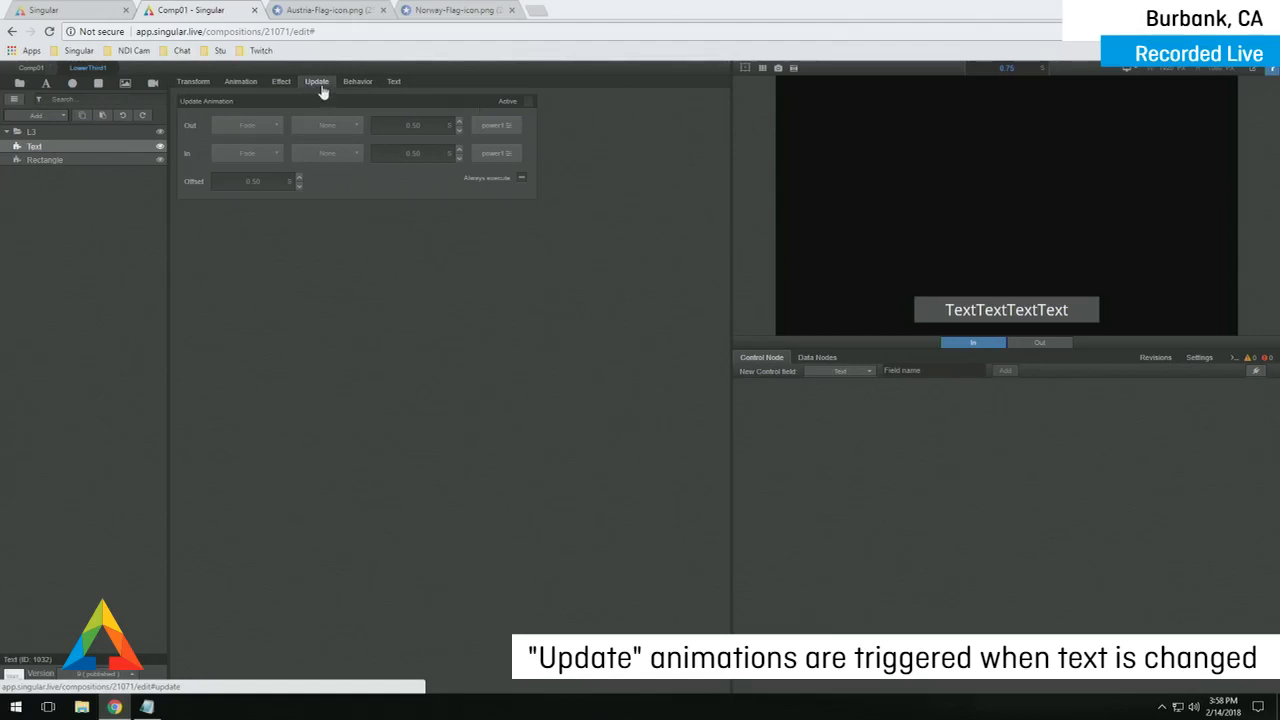
{"action": "left_click", "coordinate": [529, 102]}
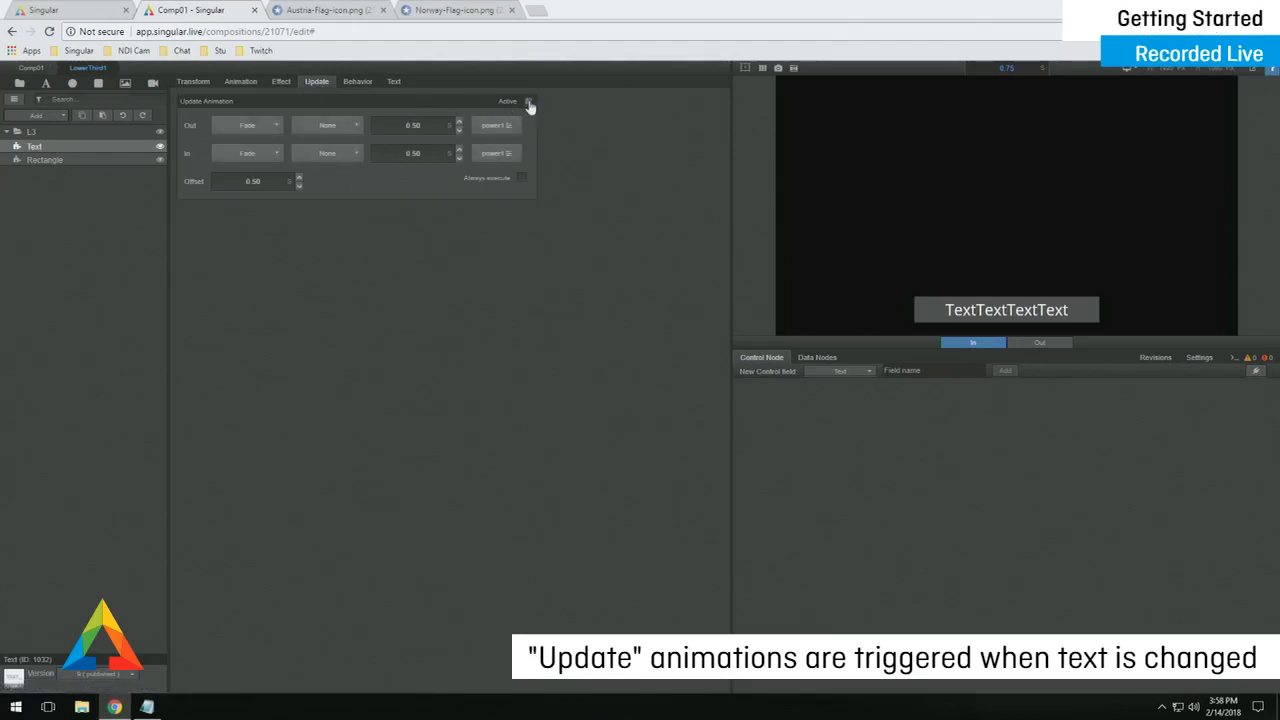
{"action": "left_click", "coordinate": [394, 82]}
{"action": "triple_click", "coordinate": [388, 126]}
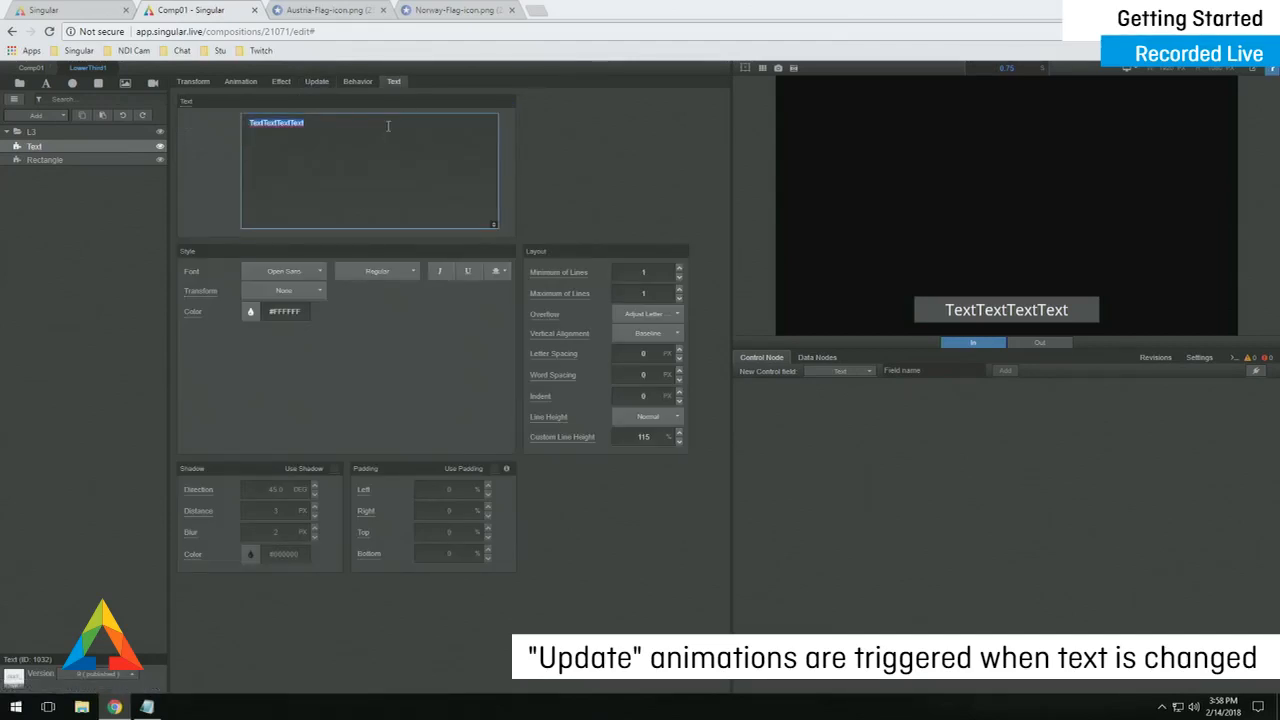
{"action": "type", "text": "TEST"}
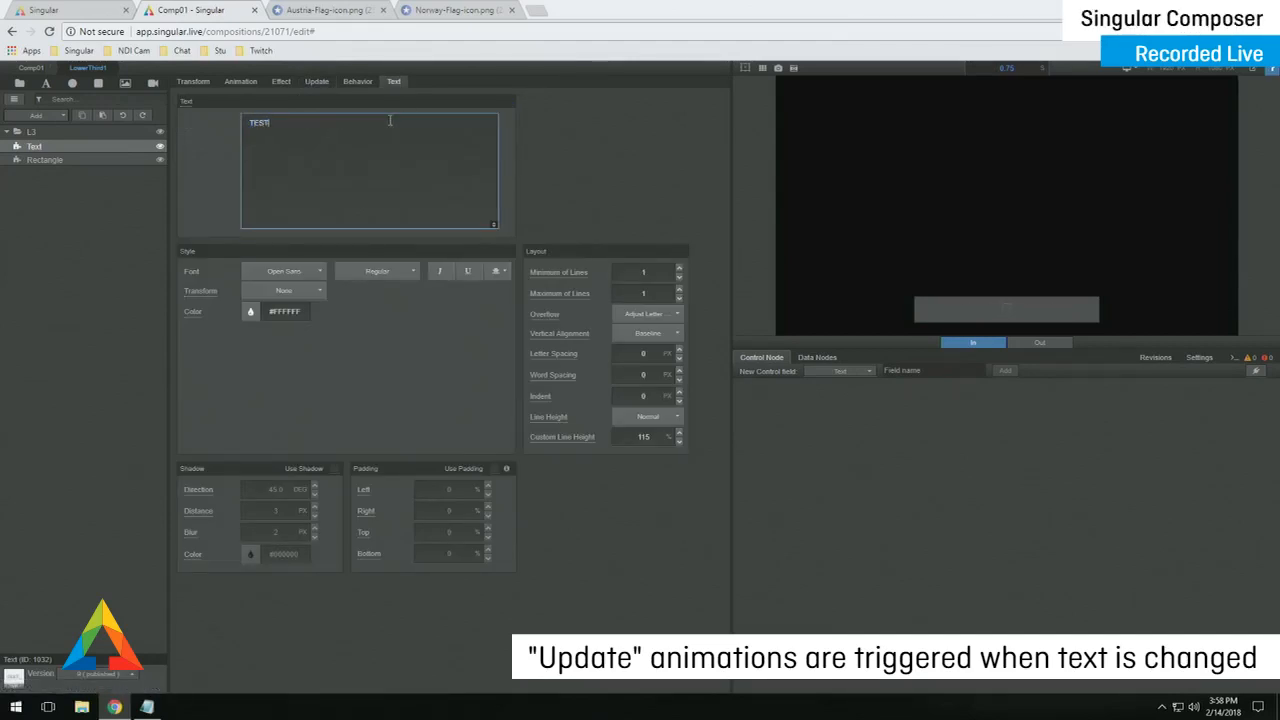
{"action": "triple_click", "coordinate": [390, 121]}
{"action": "key", "text": "ctrl+c"}
{"action": "key", "text": "ctrl+v"}
{"action": "key", "text": "ctrl+v"}
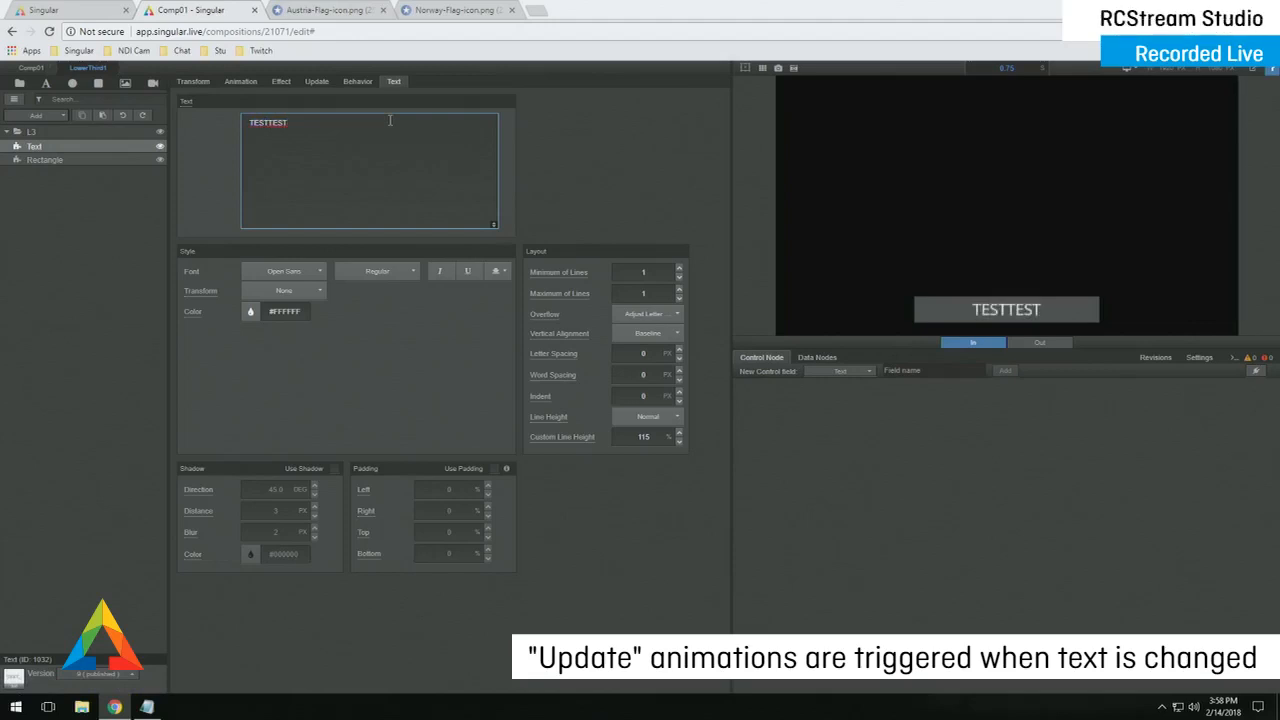
{"action": "key", "text": "ctrl+v"}
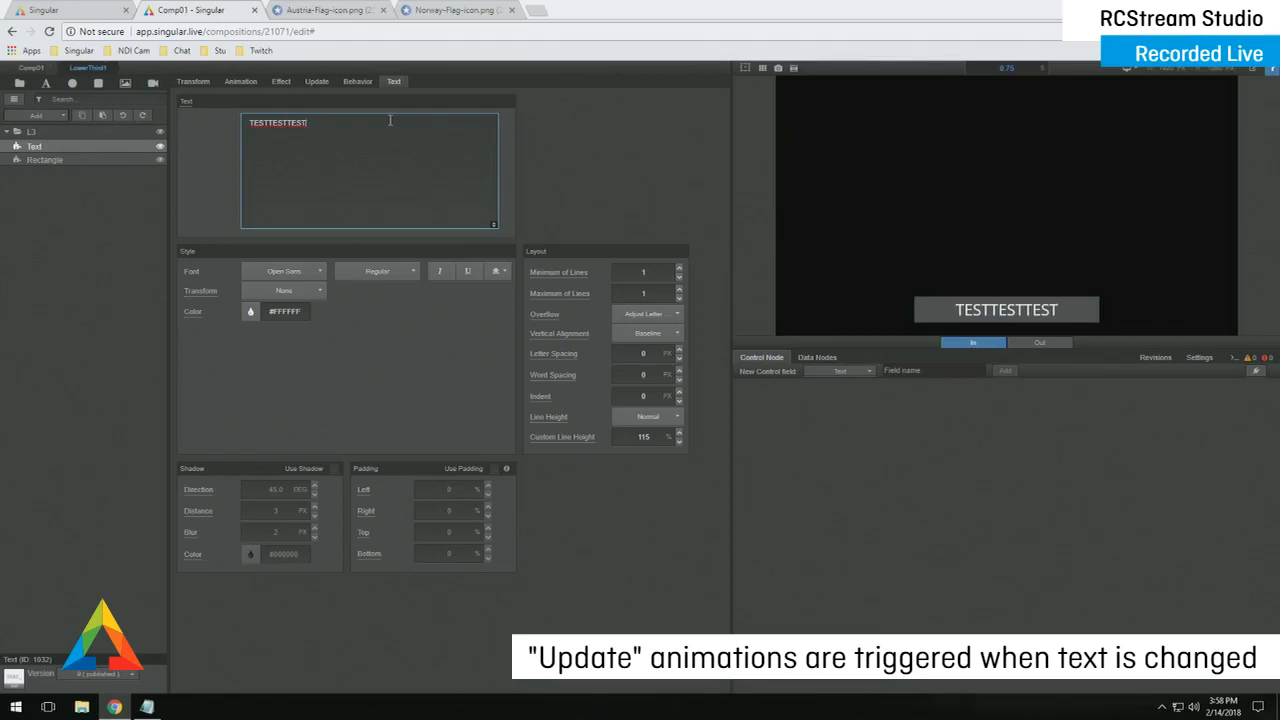
- Set the text's Out and In update animations to Translate with direction Up
{"action": "left_click", "coordinate": [323, 85]}
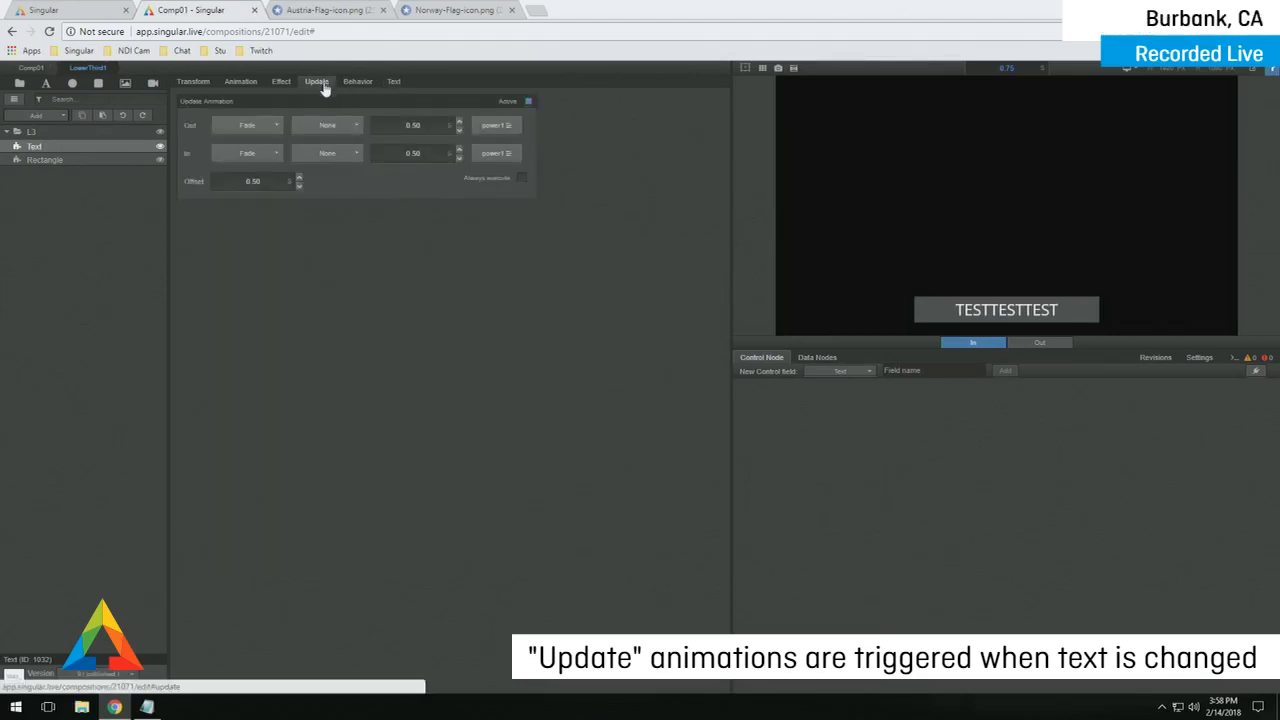
{"action": "left_click", "coordinate": [265, 134]}
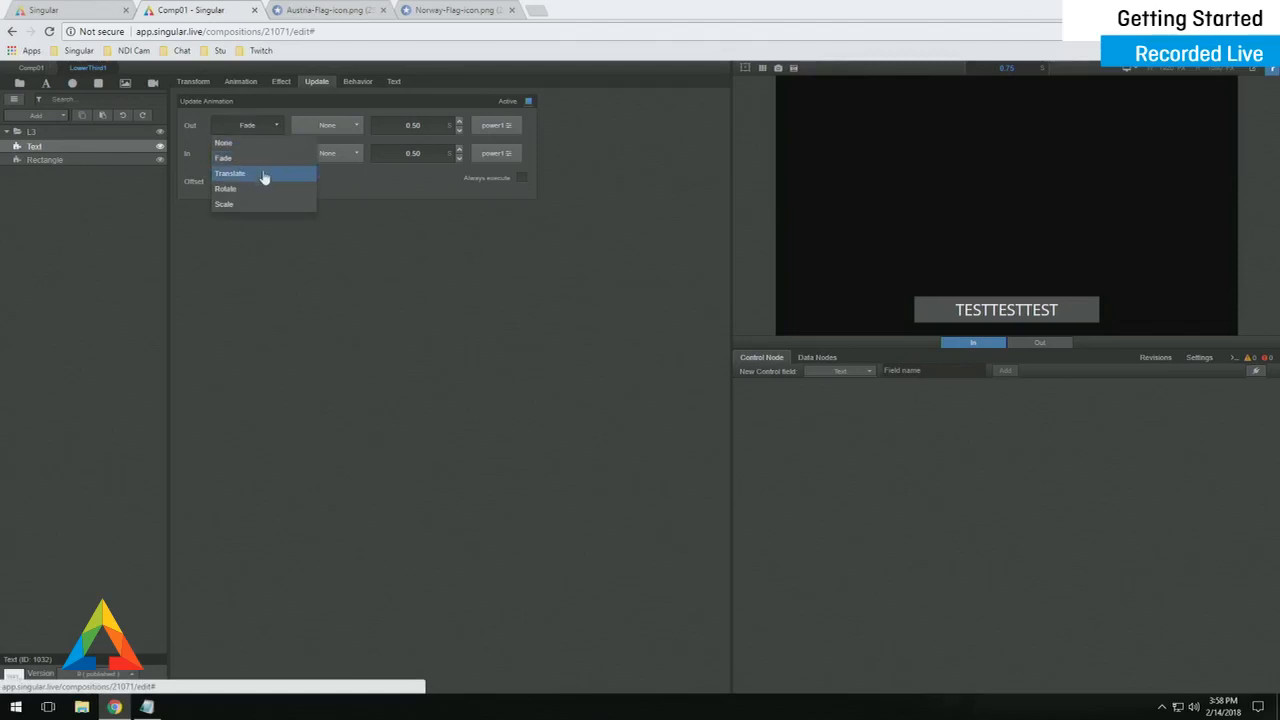
{"action": "left_click", "coordinate": [265, 173]}
{"action": "left_click", "coordinate": [250, 153]}
{"action": "left_click", "coordinate": [254, 203]}
{"action": "left_click", "coordinate": [318, 128]}
{"action": "left_click", "coordinate": [320, 170]}
{"action": "left_click", "coordinate": [327, 155]}
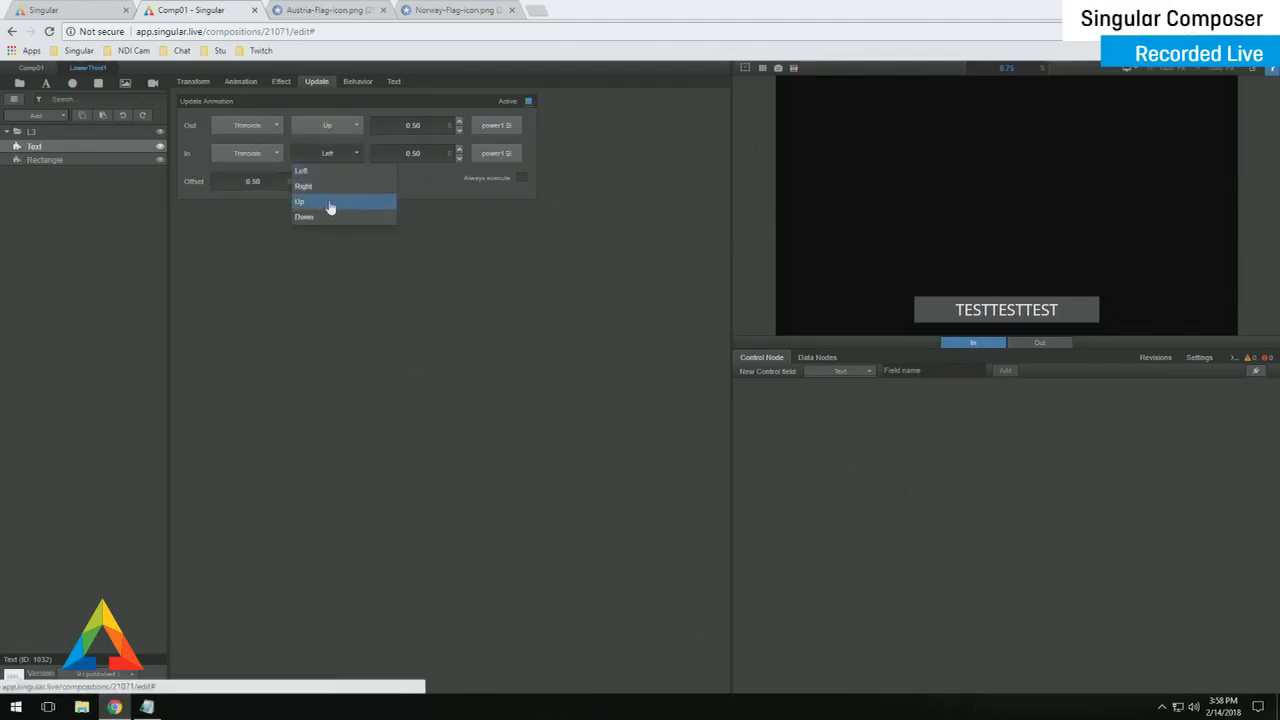
{"action": "left_click", "coordinate": [331, 203]}
- Select all of the Text layer's existing text content
{"action": "left_click", "coordinate": [394, 81]}
{"action": "left_click", "coordinate": [365, 117]}
{"action": "key", "text": "ctrl+a"}
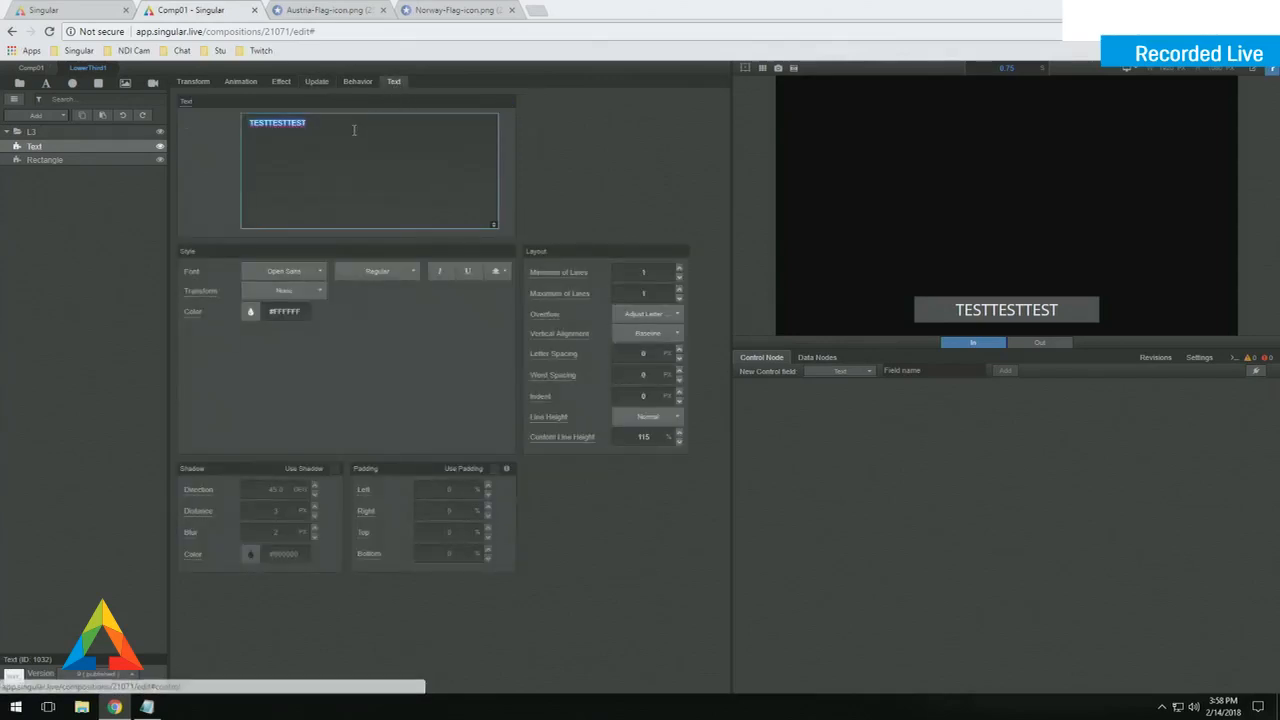
- Replace the text with TEST, then paste over it to trigger the update animation
{"action": "type", "text": "TEST"}
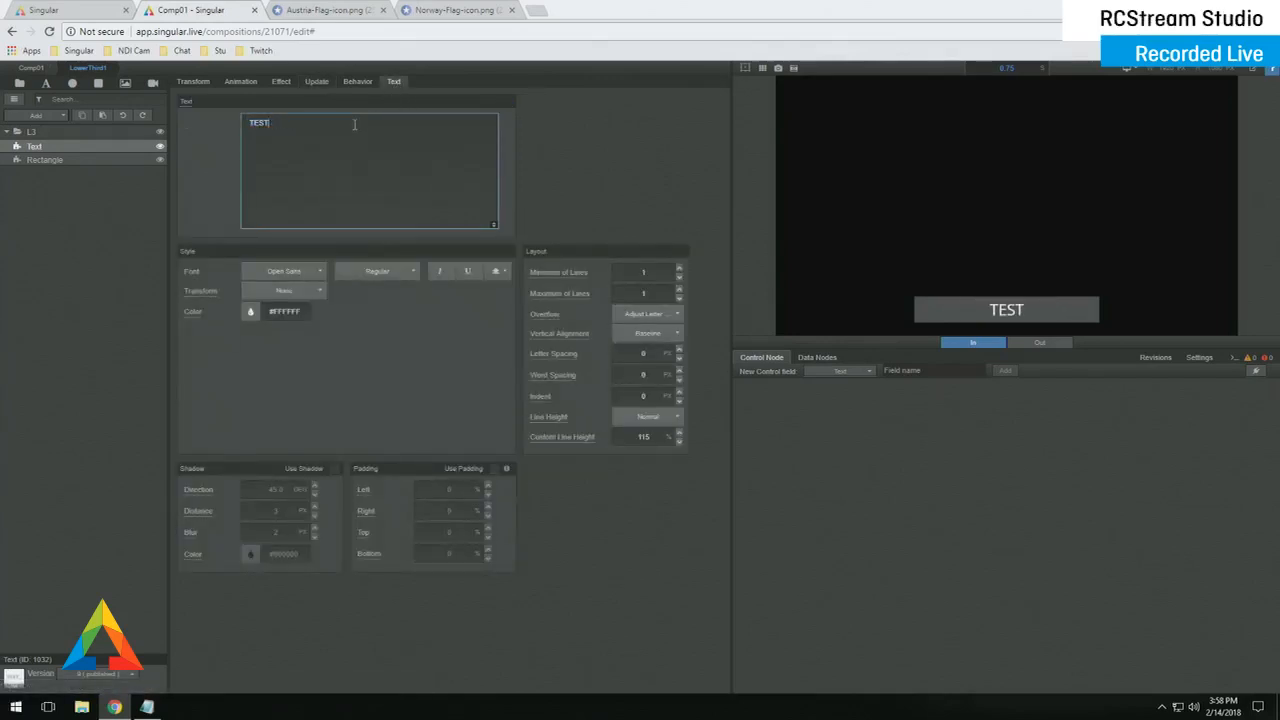
{"action": "key", "text": "ctrl+a"}
{"action": "key", "text": "ctrl+a"}
{"action": "key", "text": "ctrl+v"}
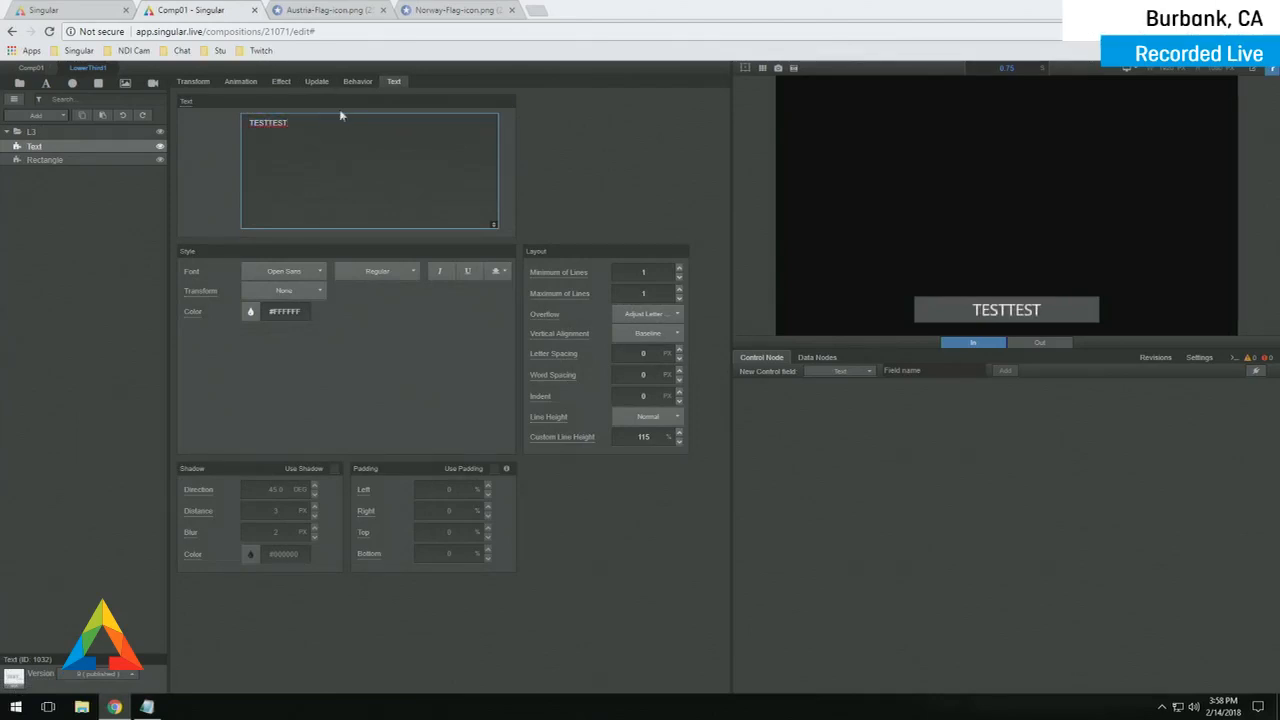
- Make updated text translate in Down, then paste TEST twice to retest the update
{"action": "left_click", "coordinate": [316, 84]}
{"action": "left_click", "coordinate": [335, 154]}
{"action": "left_click", "coordinate": [331, 217]}
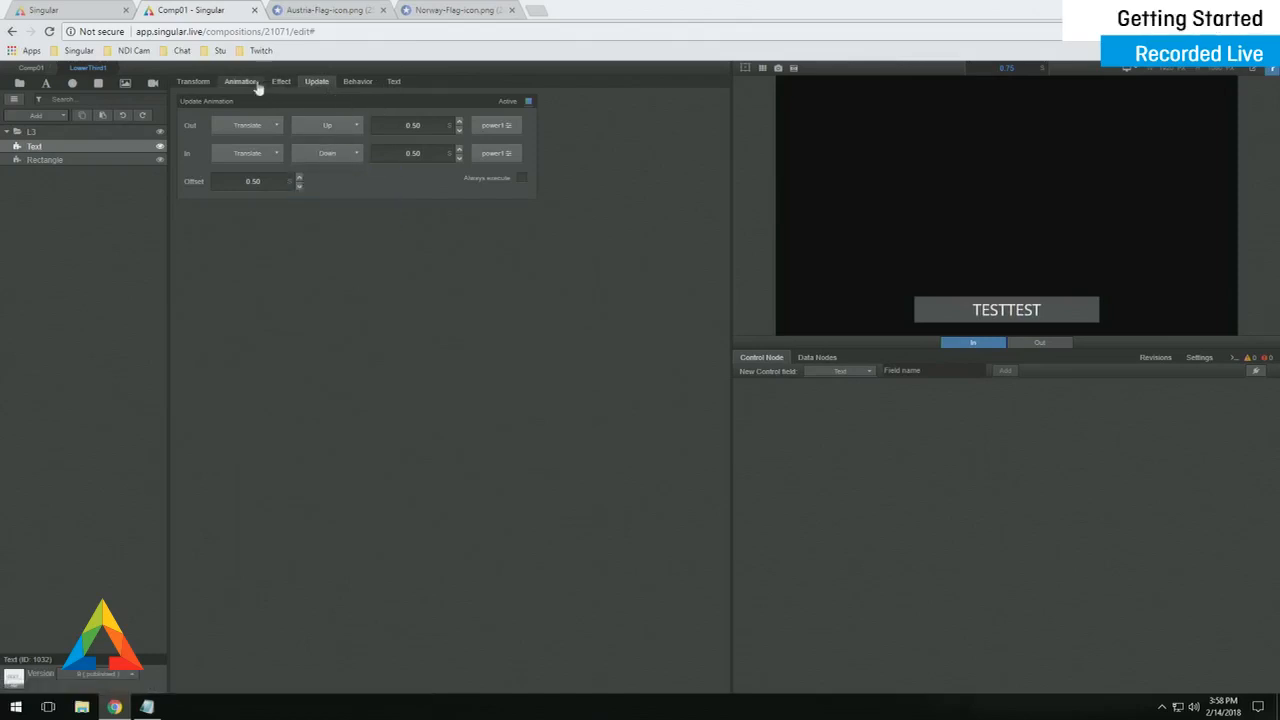
{"action": "left_click", "coordinate": [400, 86]}
{"action": "double_click", "coordinate": [345, 123]}
{"action": "key", "text": "ctrl+v"}
{"action": "key", "text": "ctrl+v"}
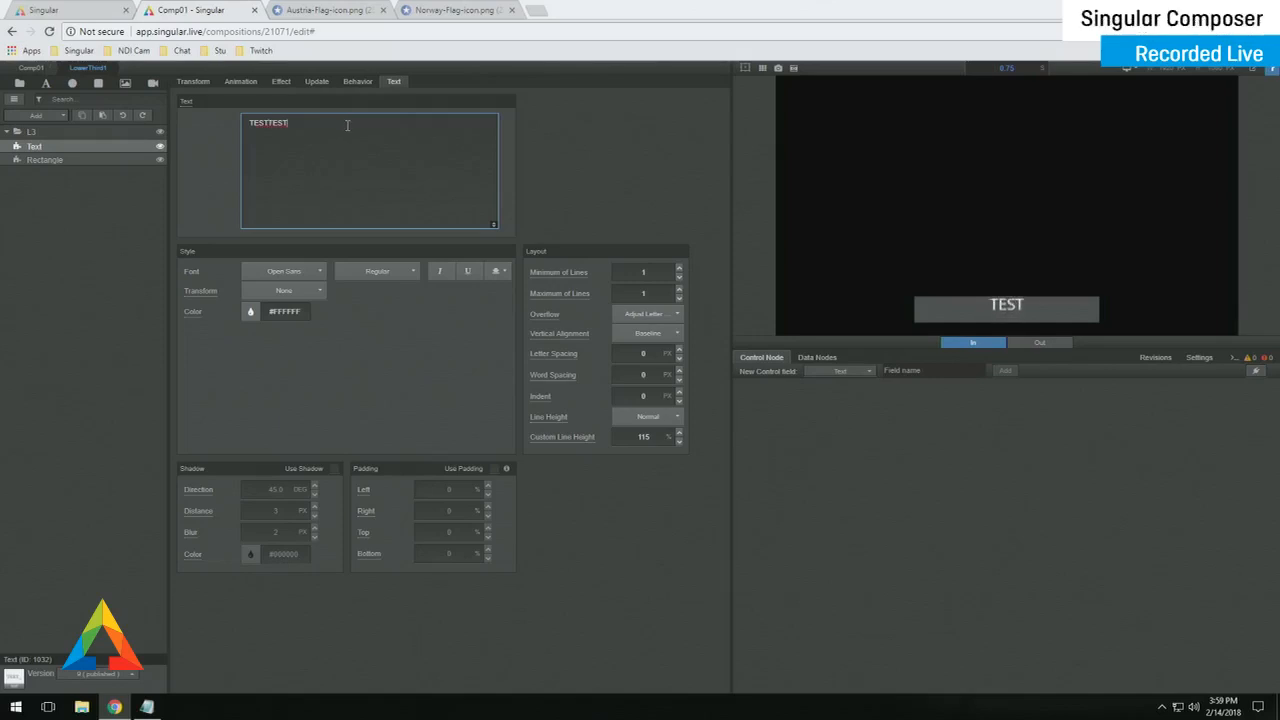
{"action": "key", "text": "ctrl+v"}
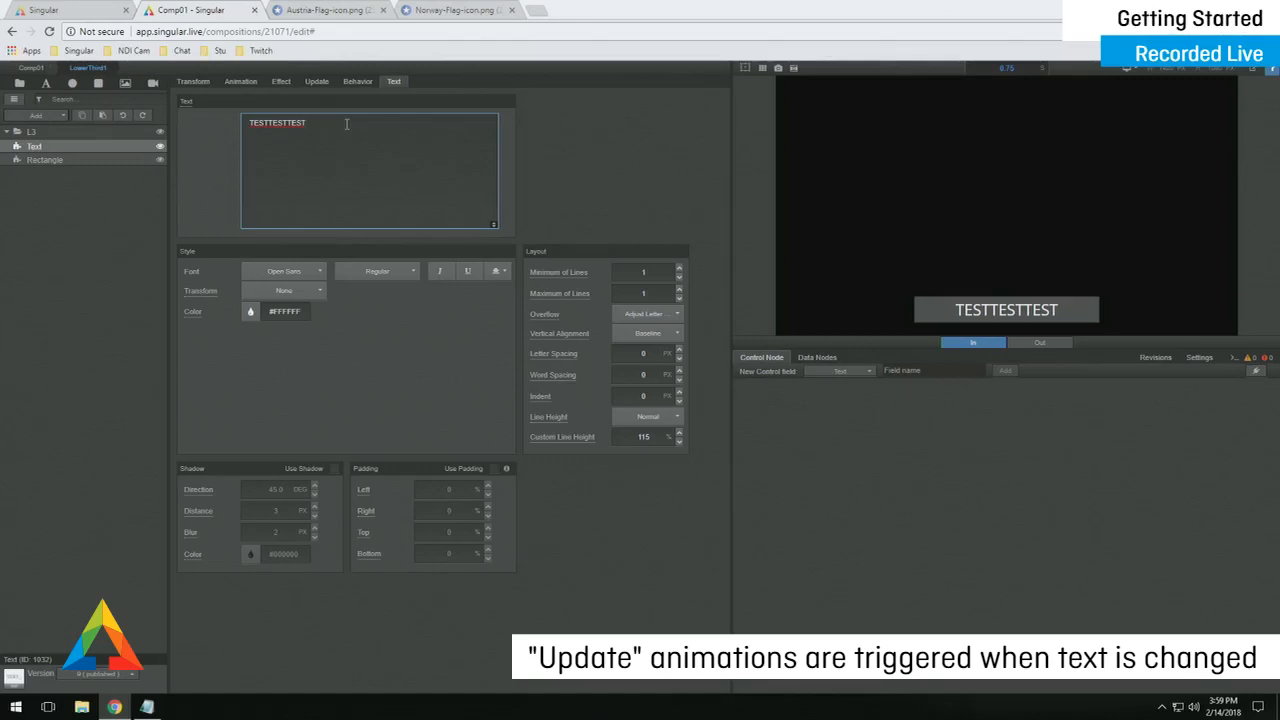
- Retype the text as TEST and reselect the Text layer
{"action": "key", "text": "ctrl+a"}
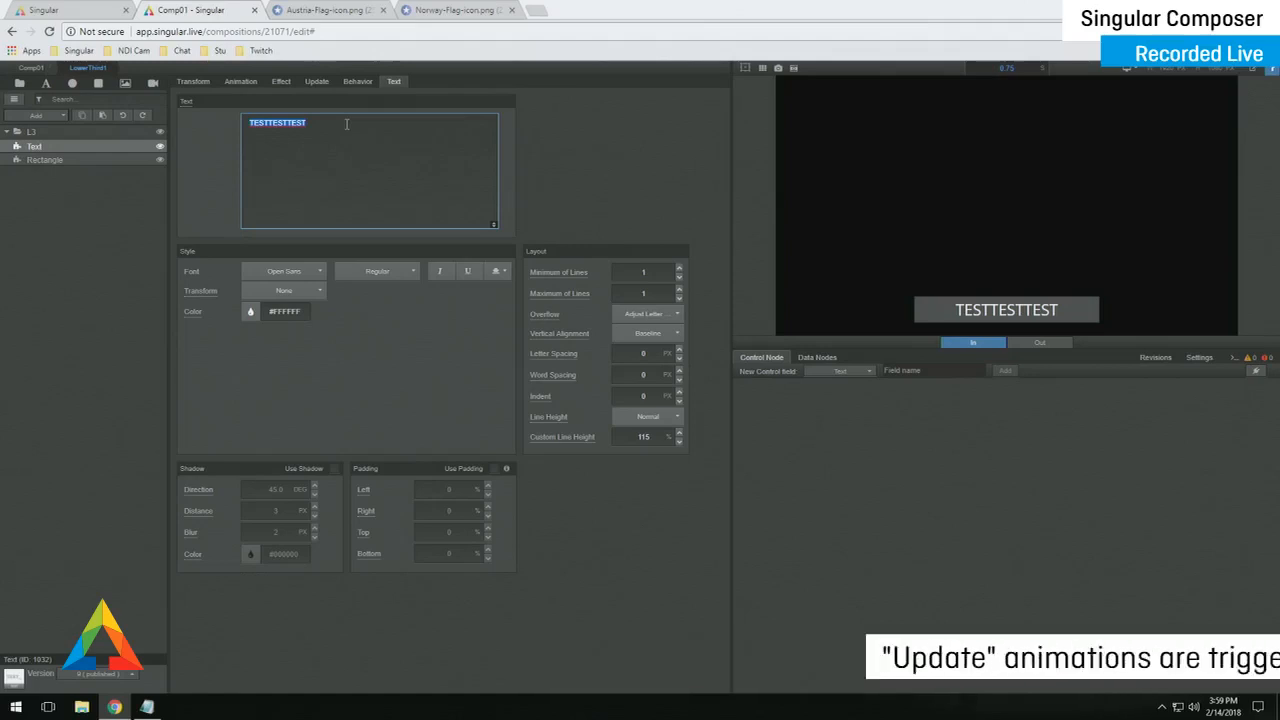
{"action": "type", "text": "TEST"}
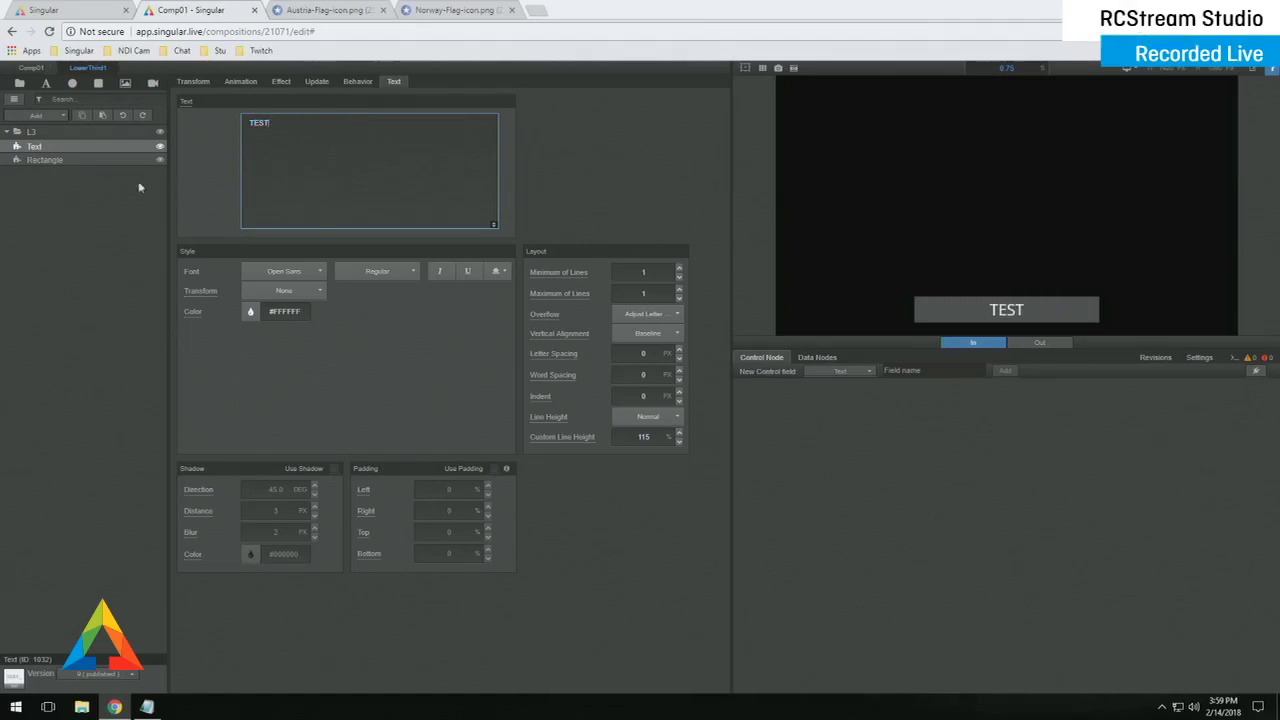
{"action": "left_click", "coordinate": [69, 162]}
{"action": "left_click", "coordinate": [75, 146]}
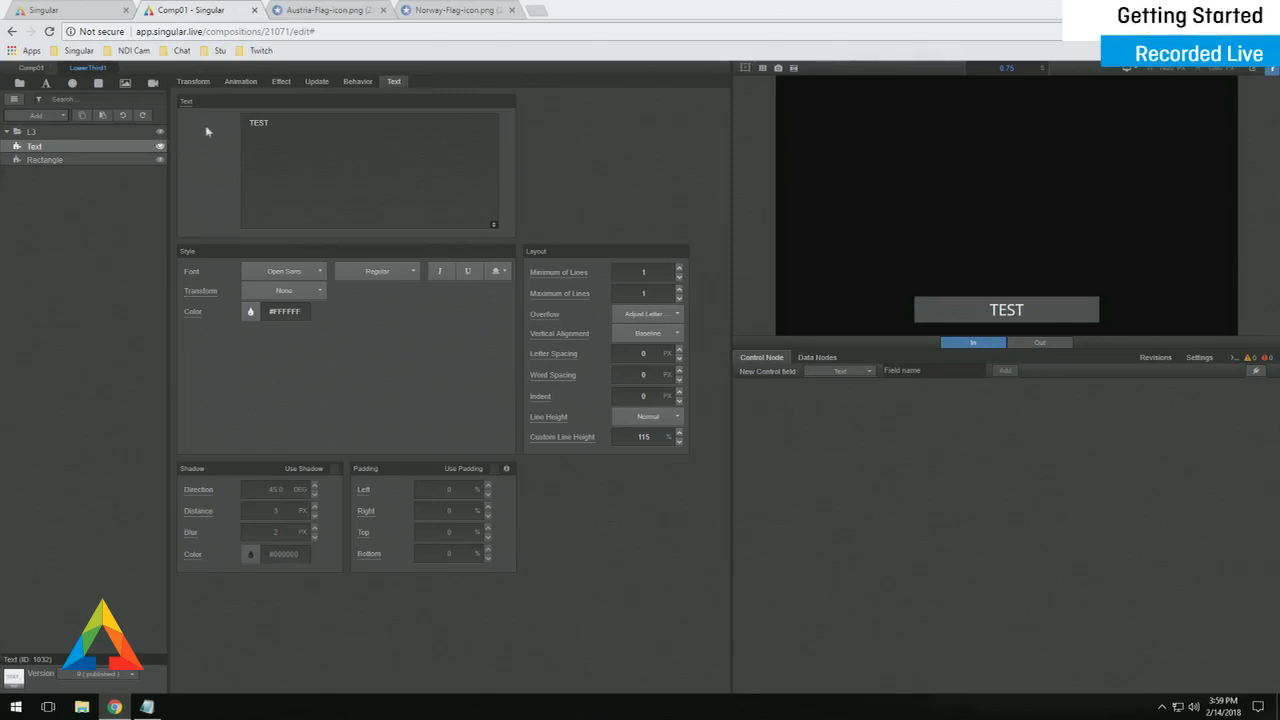
{"action": "left_click", "coordinate": [243, 86]}
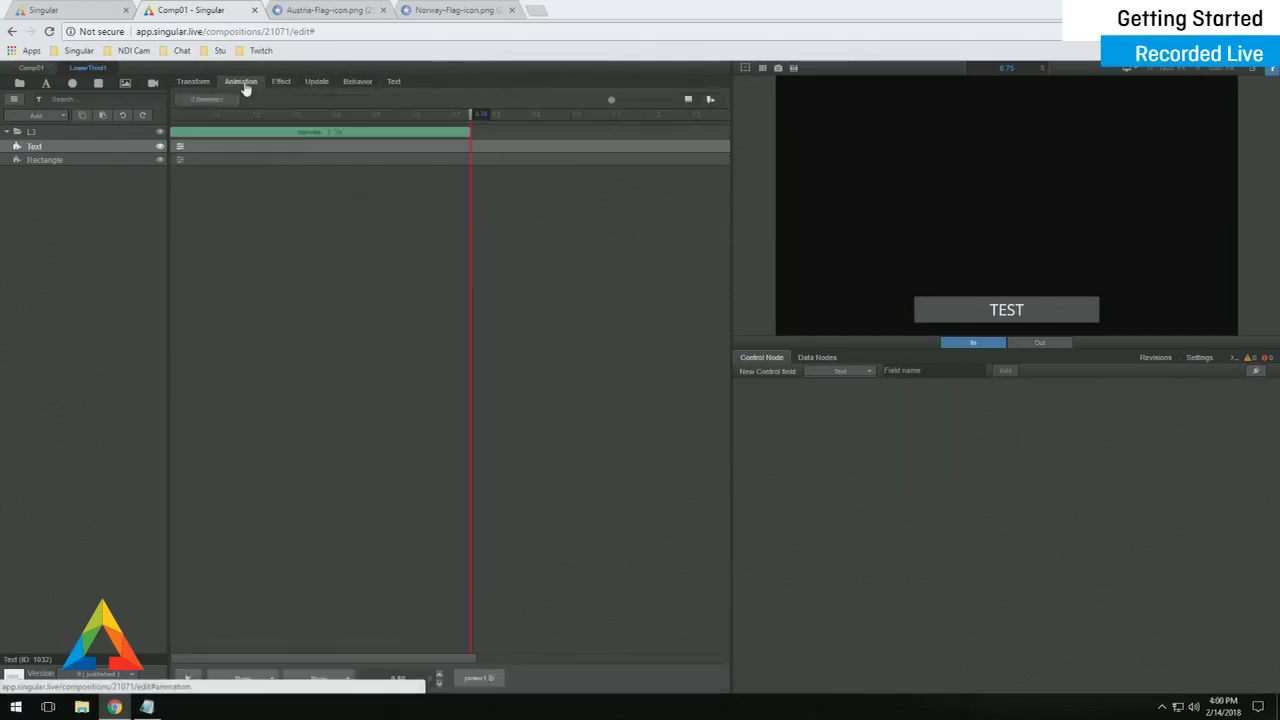
{"action": "left_click", "coordinate": [315, 86]}
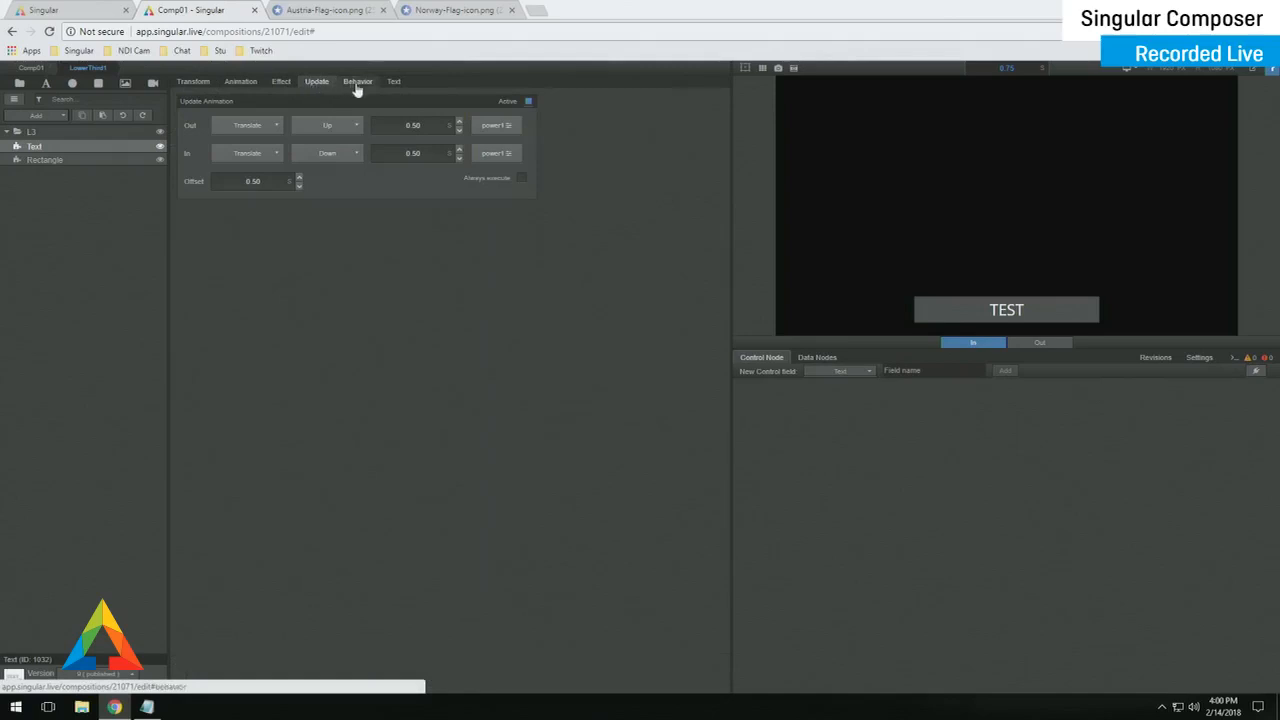
{"action": "left_click", "coordinate": [357, 85]}
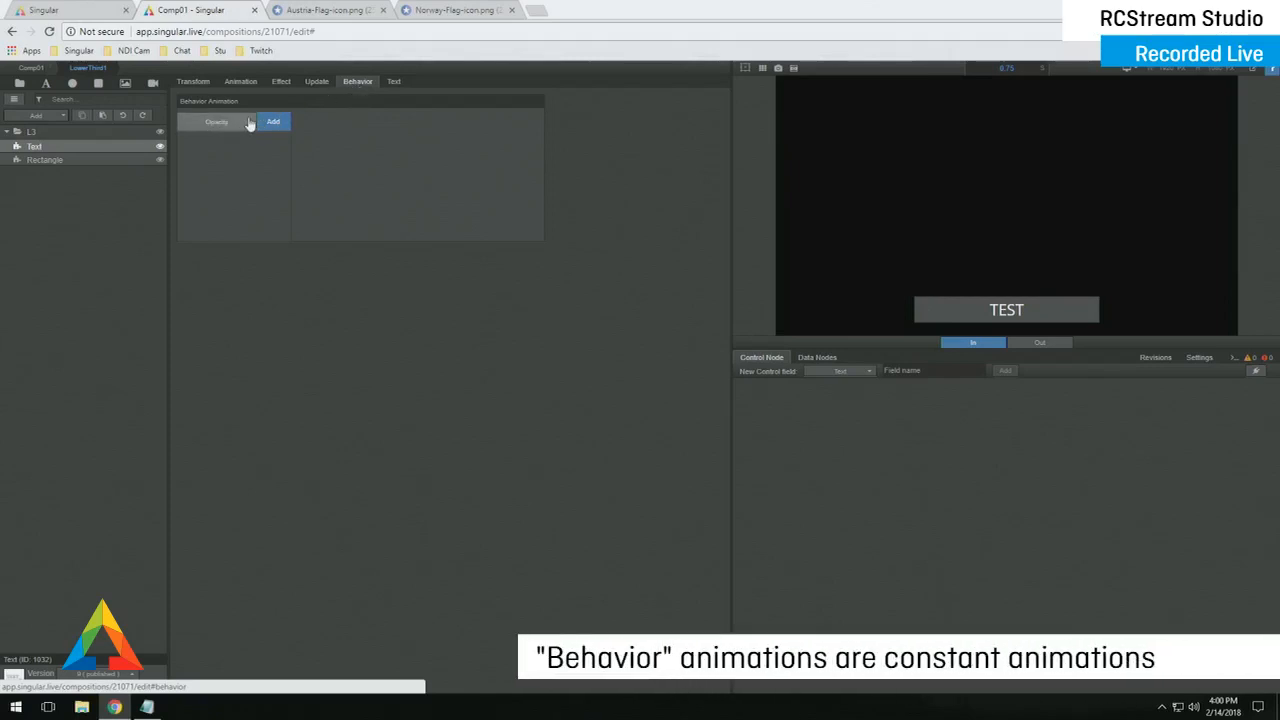
{"action": "left_click", "coordinate": [281, 126]}
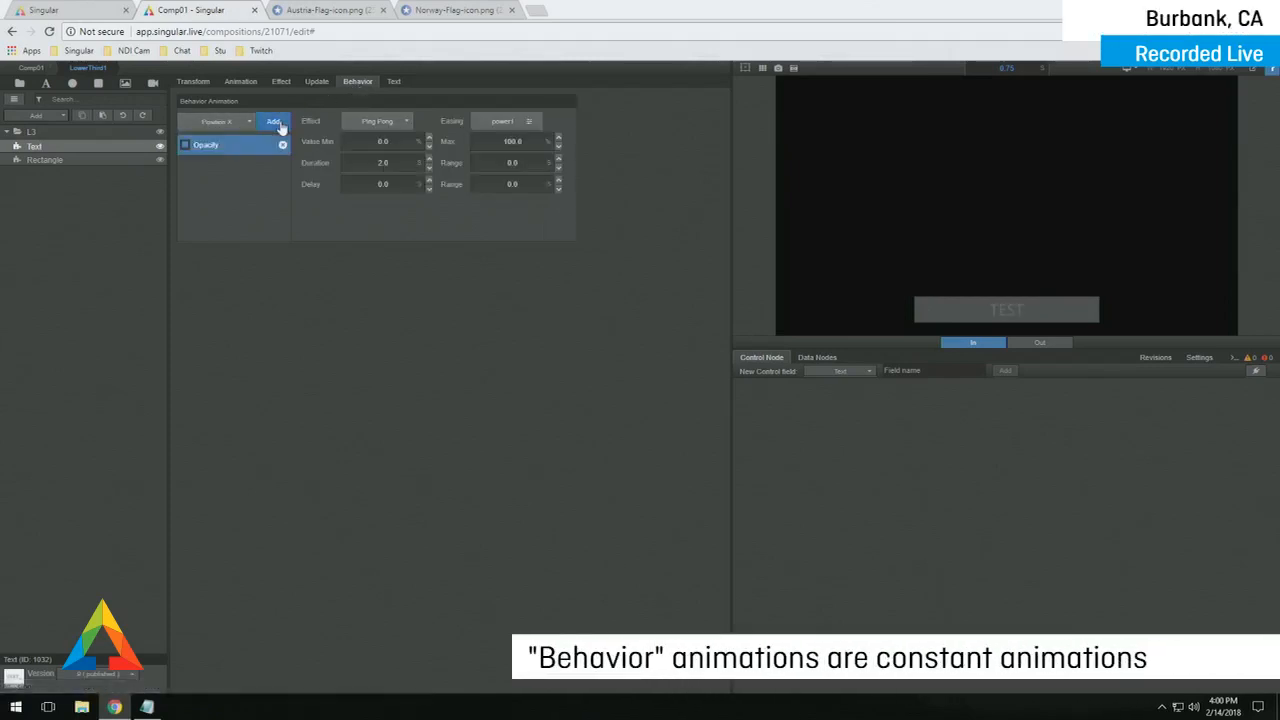
{"action": "left_click", "coordinate": [383, 141]}
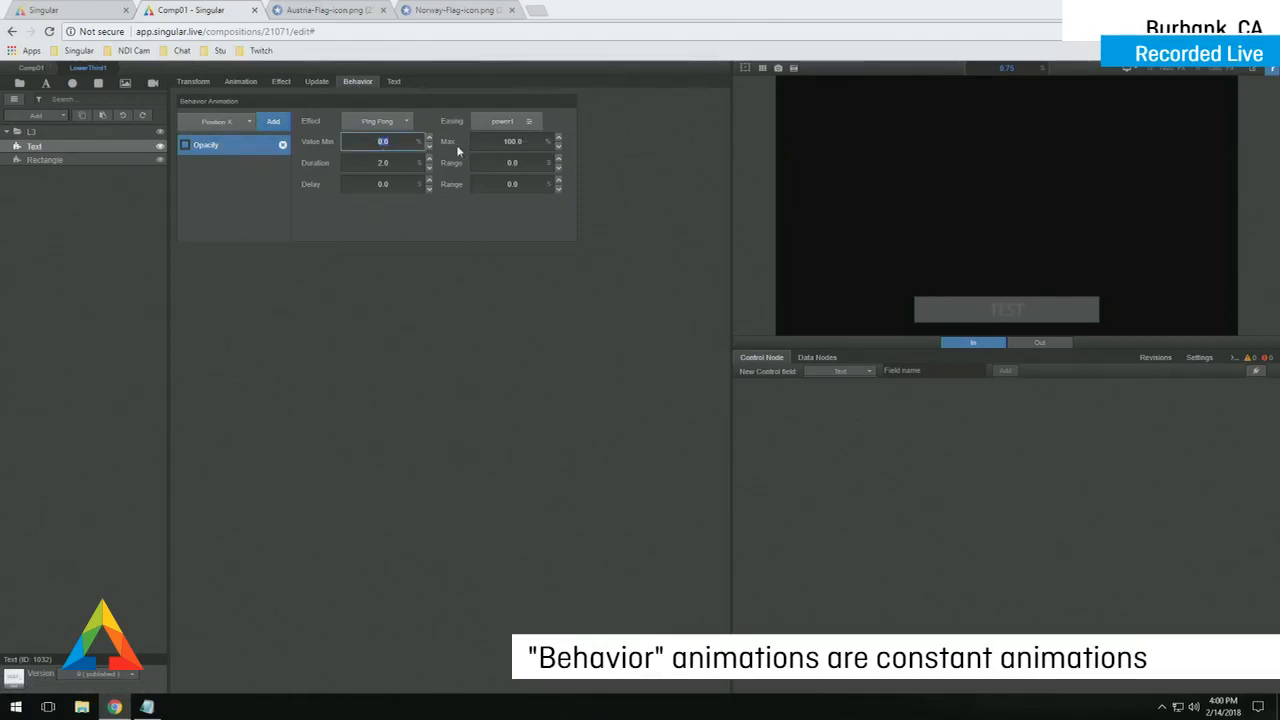
{"action": "left_click", "coordinate": [394, 166]}
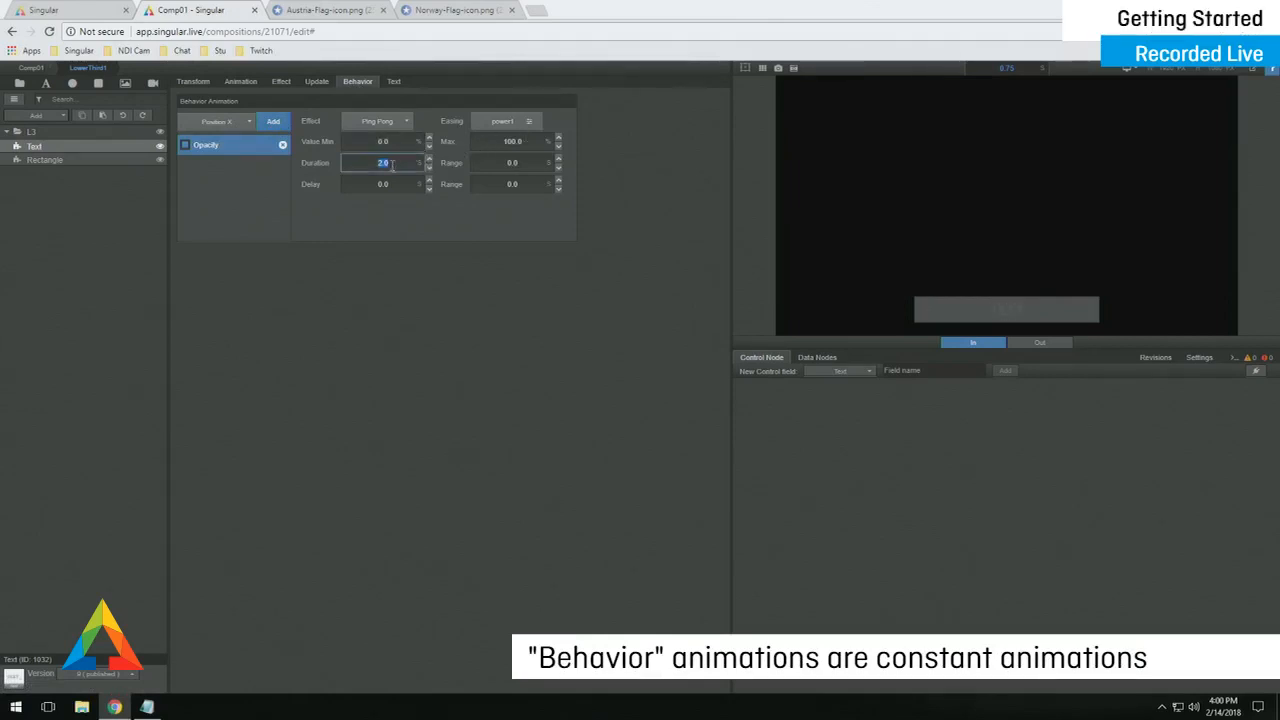
{"action": "type", "text": "1.0"}
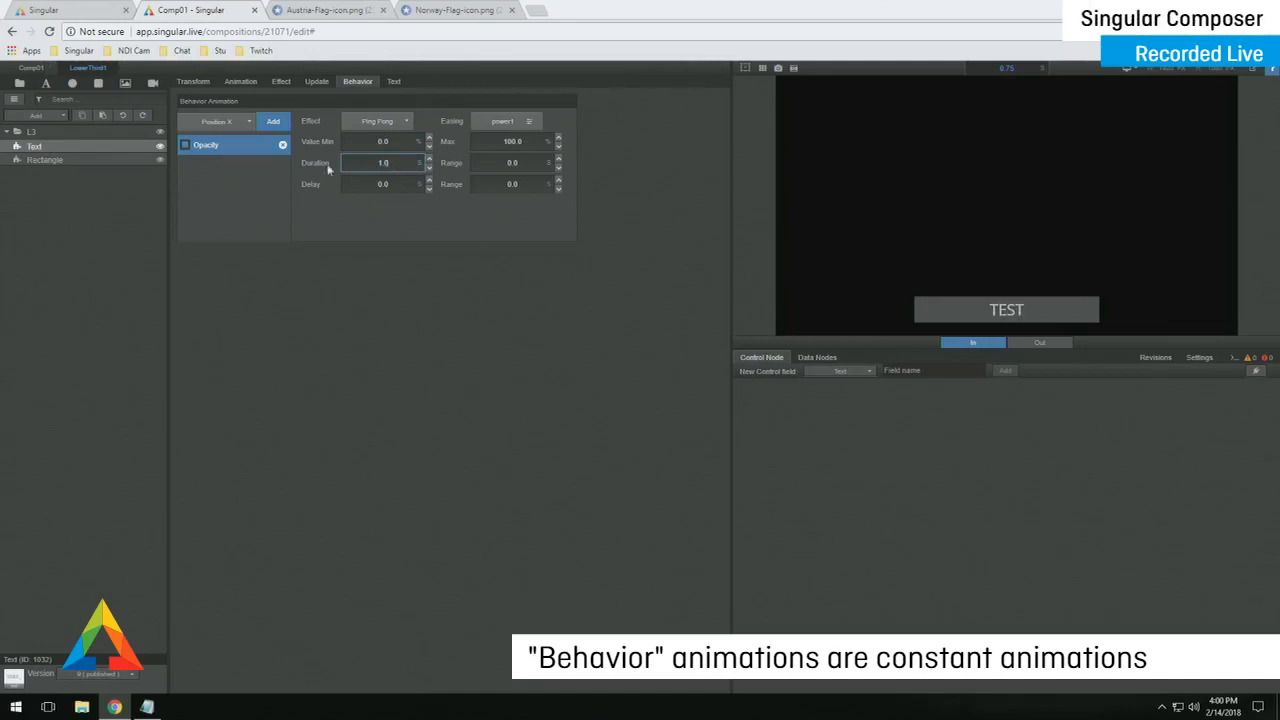
{"action": "left_click", "coordinate": [244, 121]}
{"action": "left_click", "coordinate": [235, 141]}
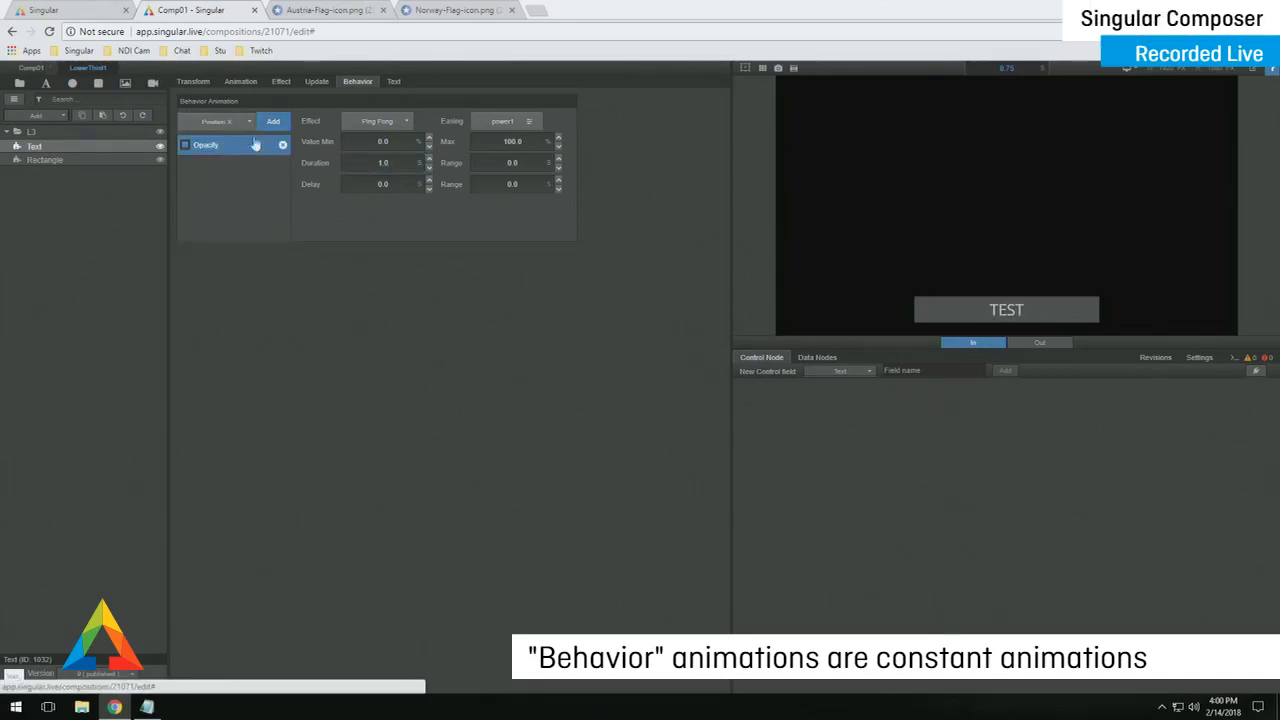
{"action": "left_click", "coordinate": [273, 123]}
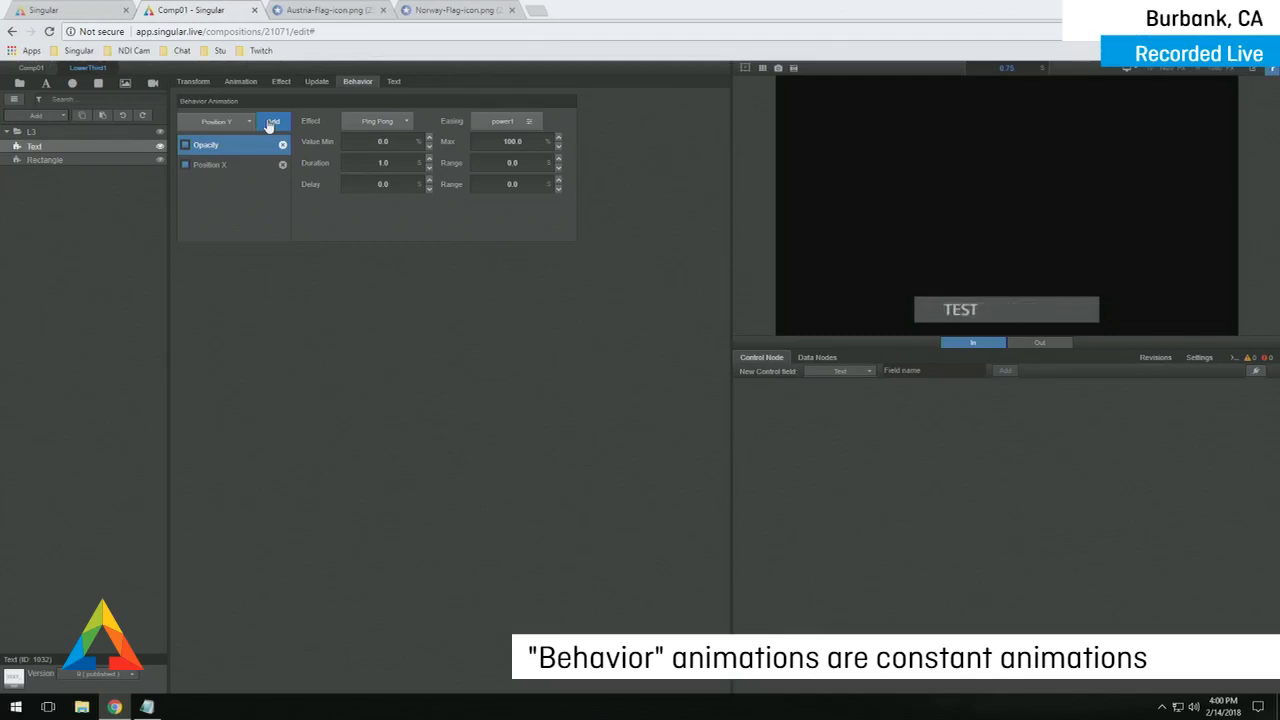
{"action": "left_click", "coordinate": [282, 164]}
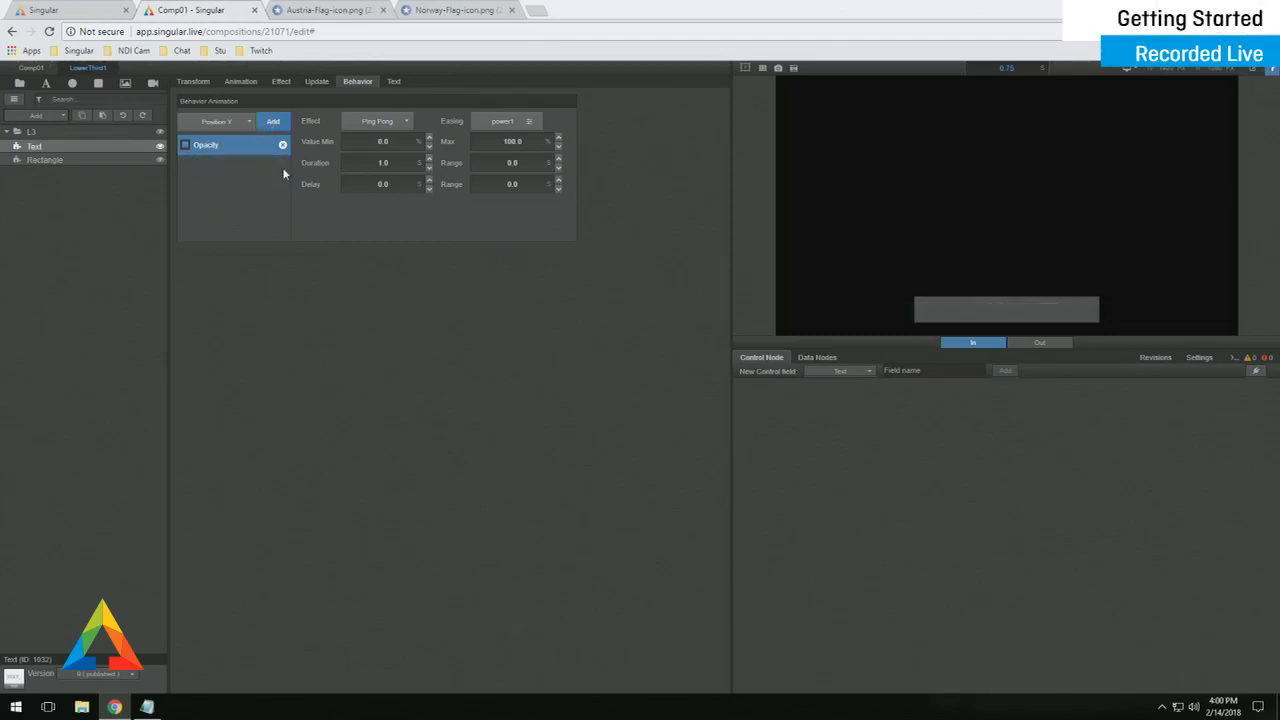
{"action": "left_click", "coordinate": [283, 147]}
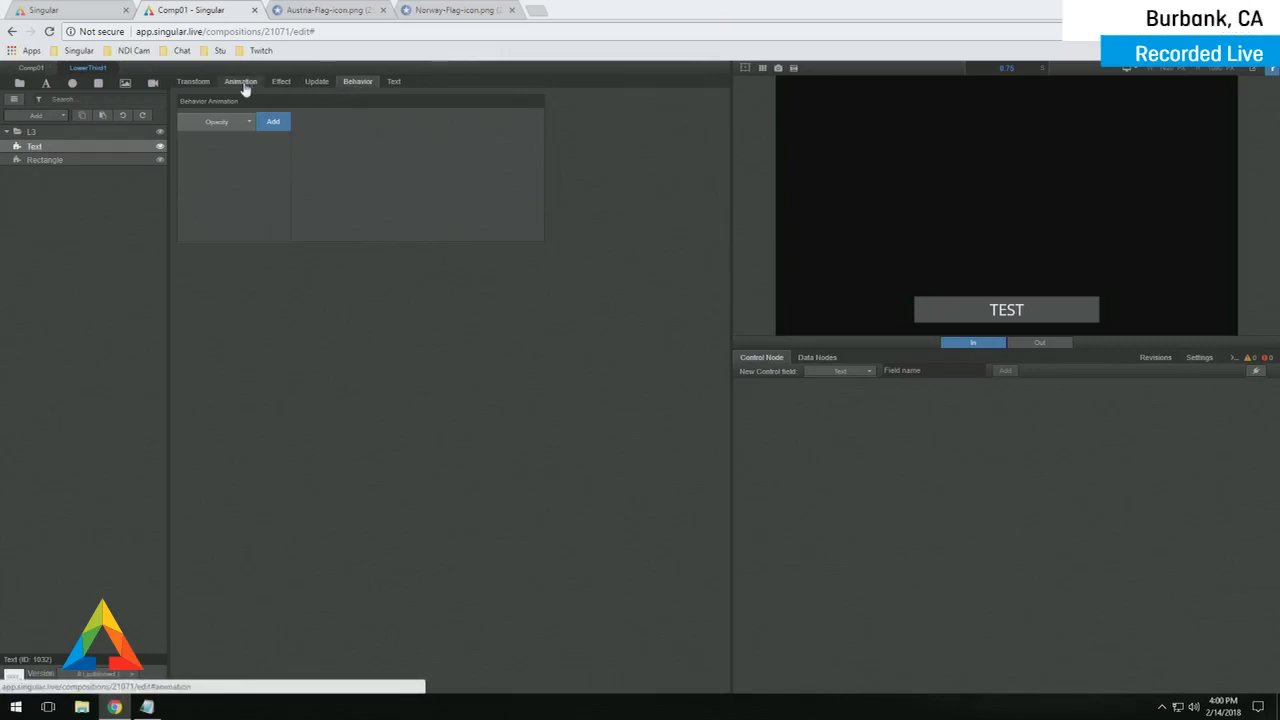
{"action": "left_click", "coordinate": [392, 83]}
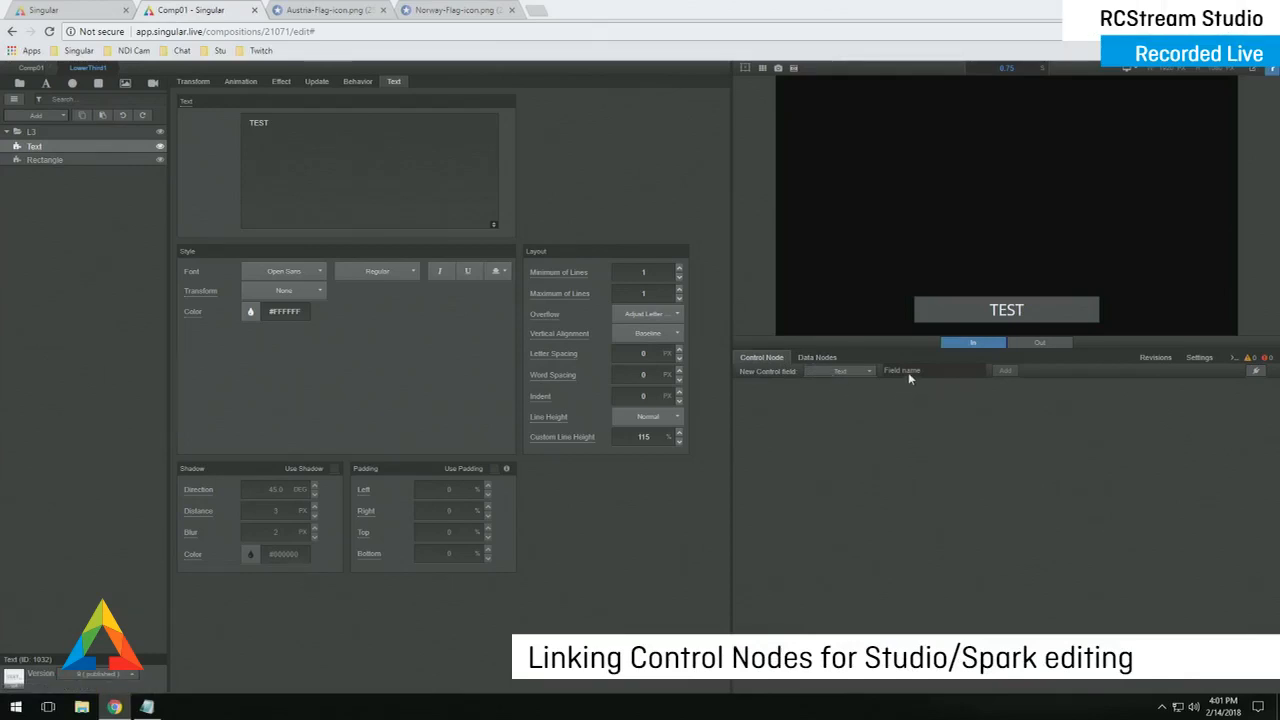
- Open the New Control field type list in the Control Node panel
{"action": "left_click", "coordinate": [843, 376]}
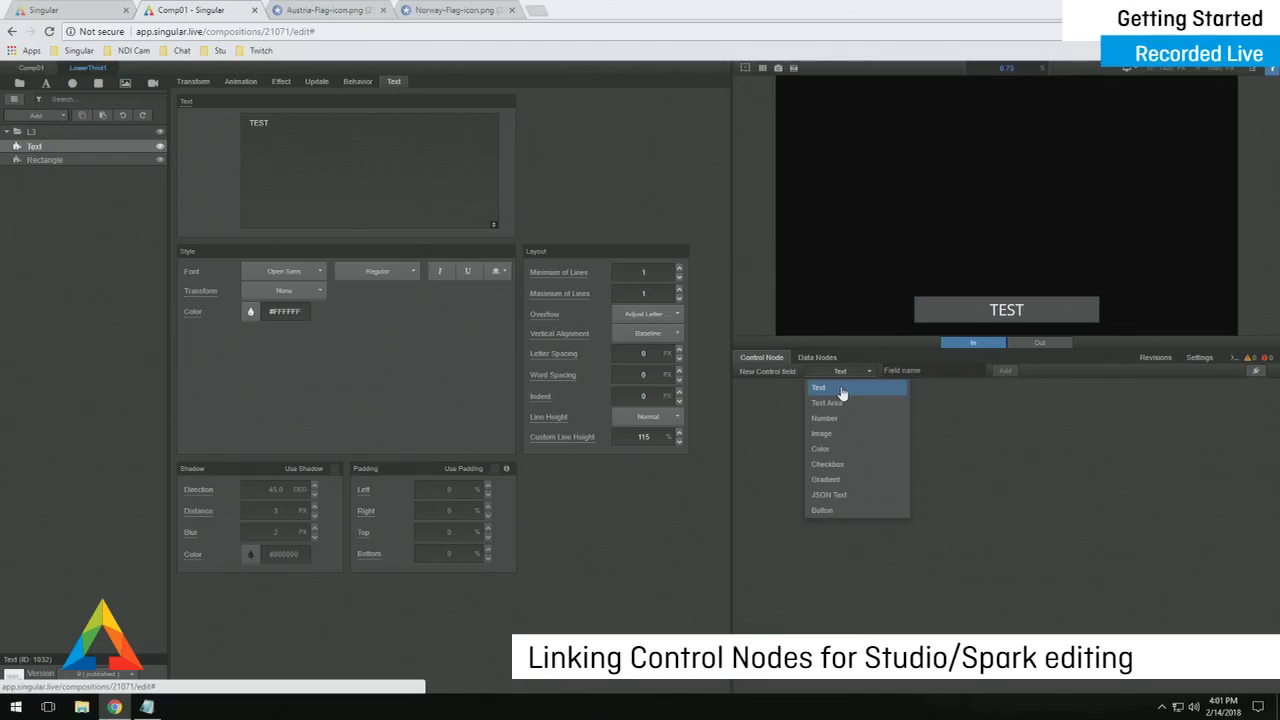
- Create a Text control field named Text1 and enter a greeting as its value
{"action": "left_click", "coordinate": [843, 392]}
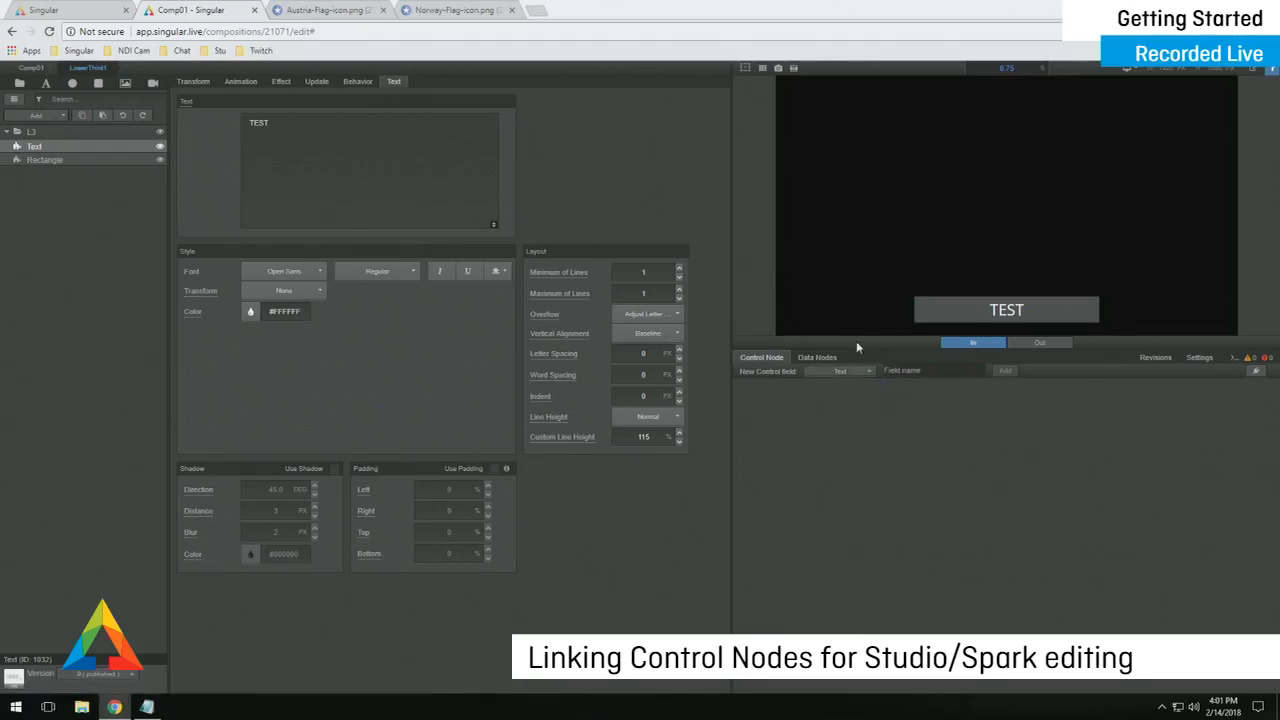
{"action": "type", "text": "Text1"}
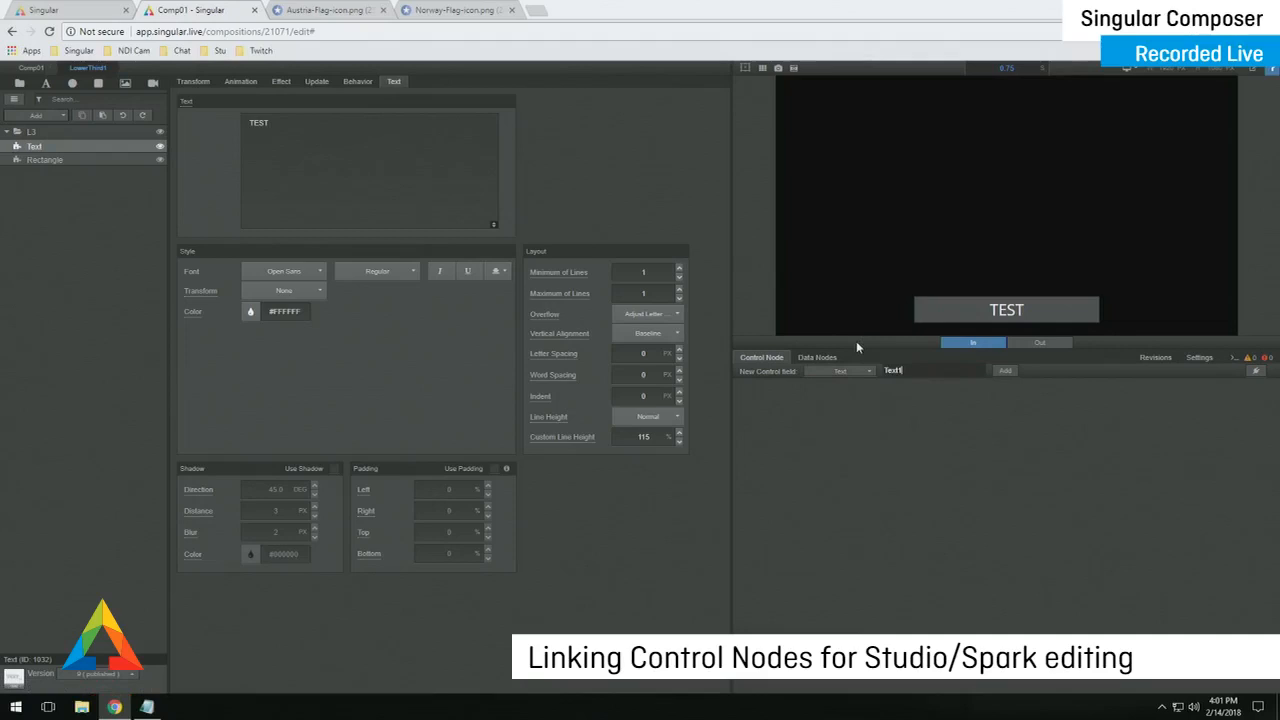
{"action": "key", "text": "Return"}
{"action": "left_click", "coordinate": [913, 392]}
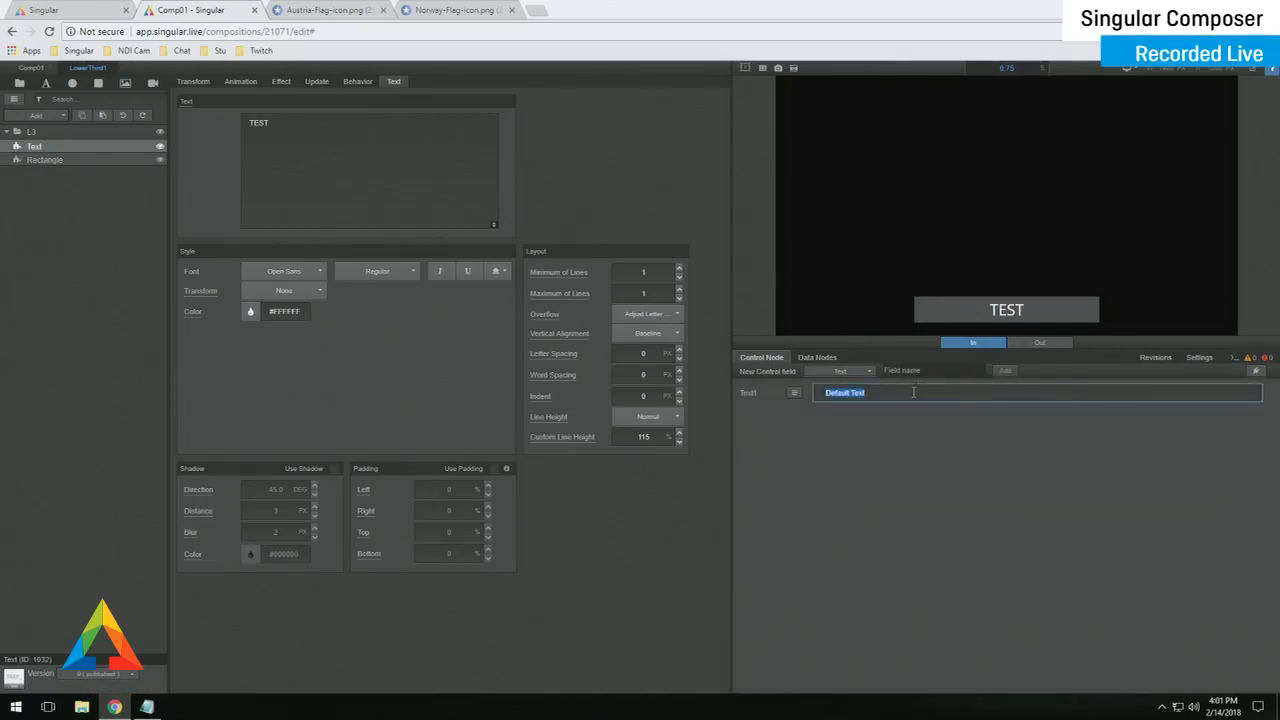
{"action": "type", "text": "HELLO SEAN"}
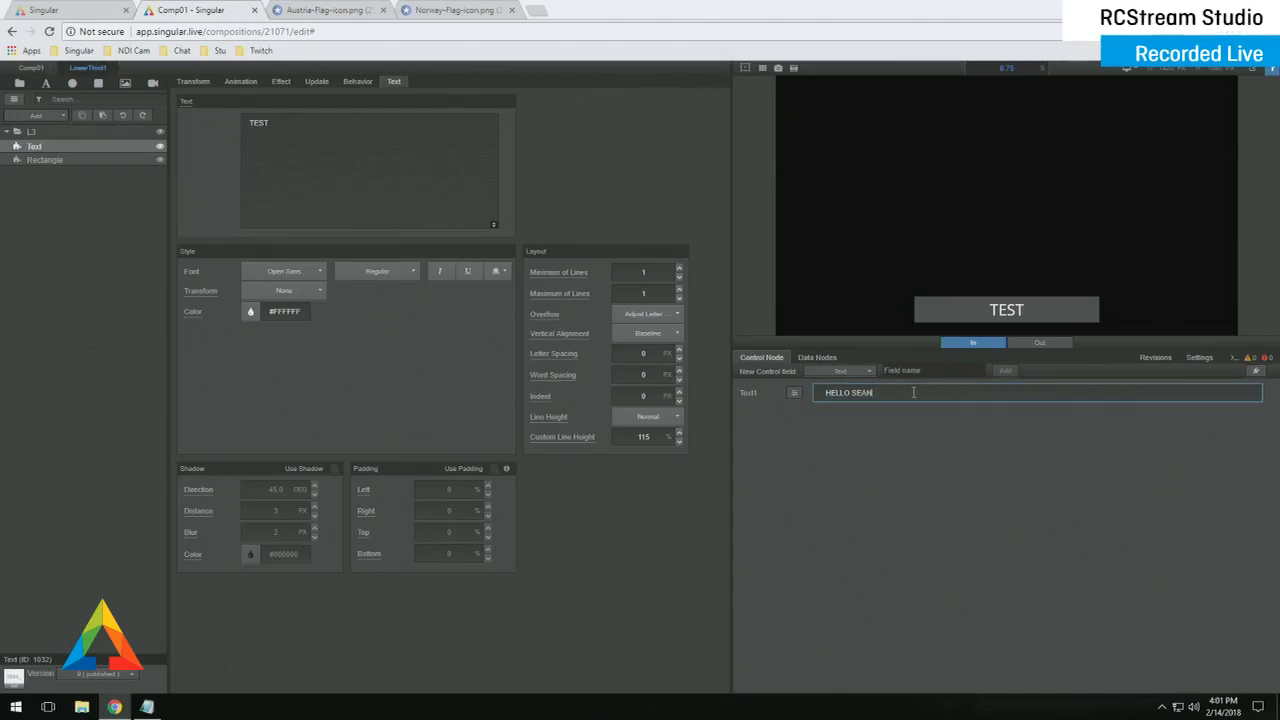
{"action": "double_click", "coordinate": [885, 396]}
{"action": "triple_click", "coordinate": [885, 396]}
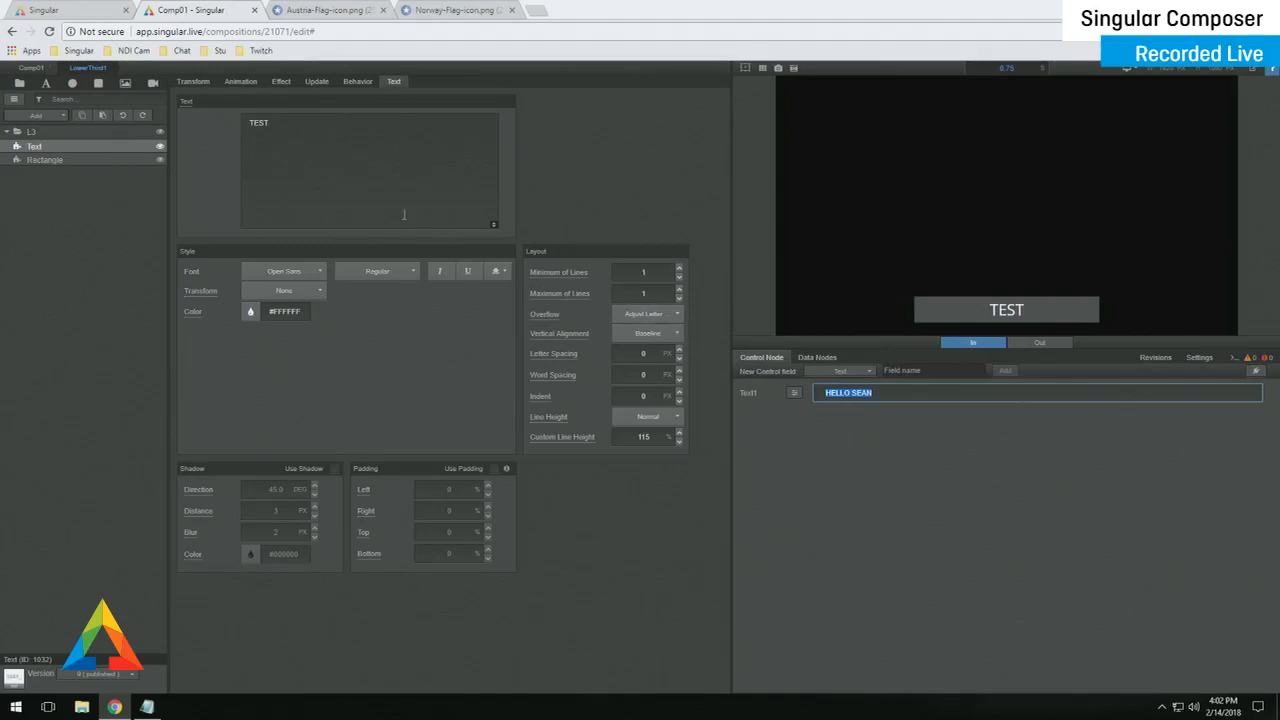
- Link the Text layer's text to the Control Node field Text1, then widen the preview
{"action": "left_click", "coordinate": [187, 102]}
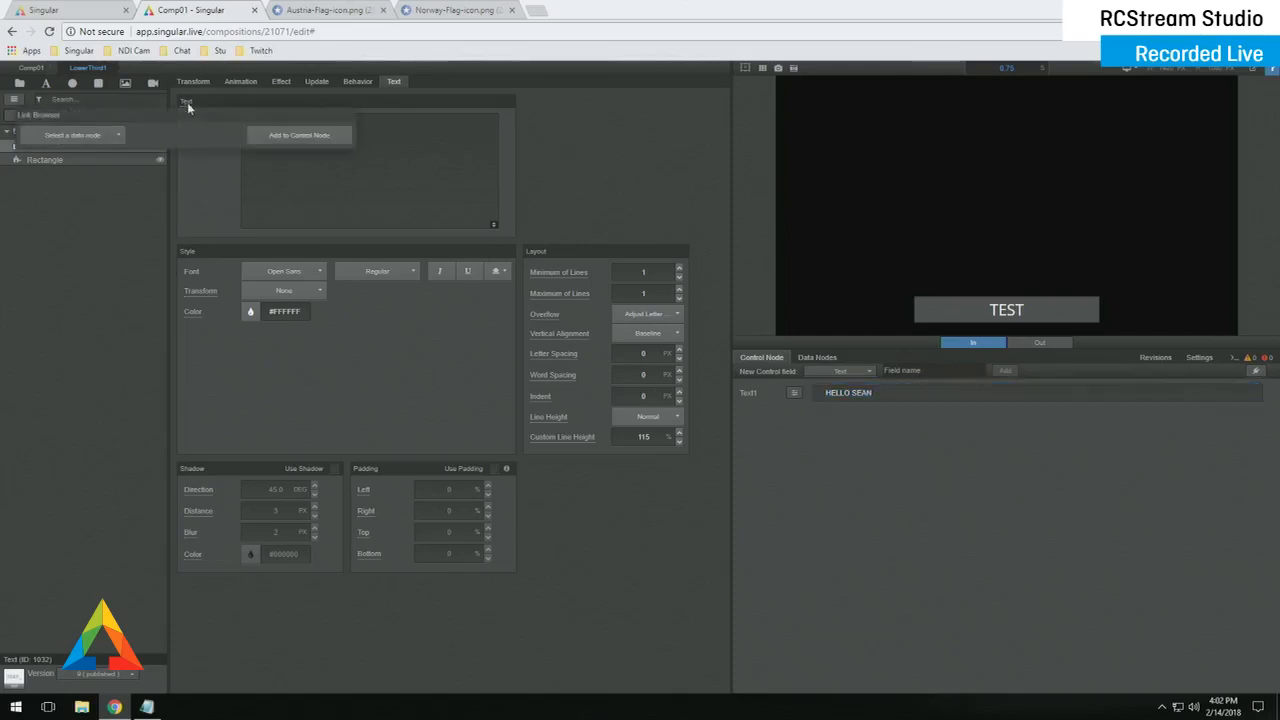
{"action": "left_click", "coordinate": [86, 134]}
{"action": "left_click", "coordinate": [118, 153]}
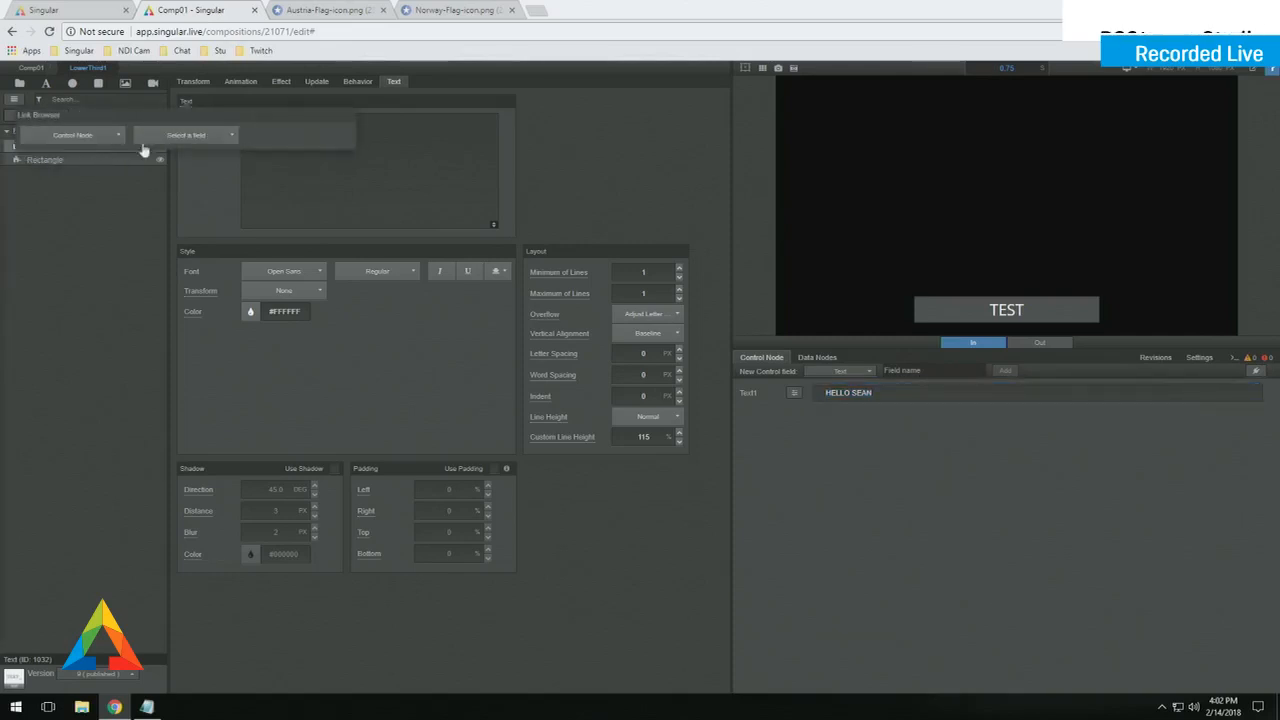
{"action": "left_click", "coordinate": [182, 135]}
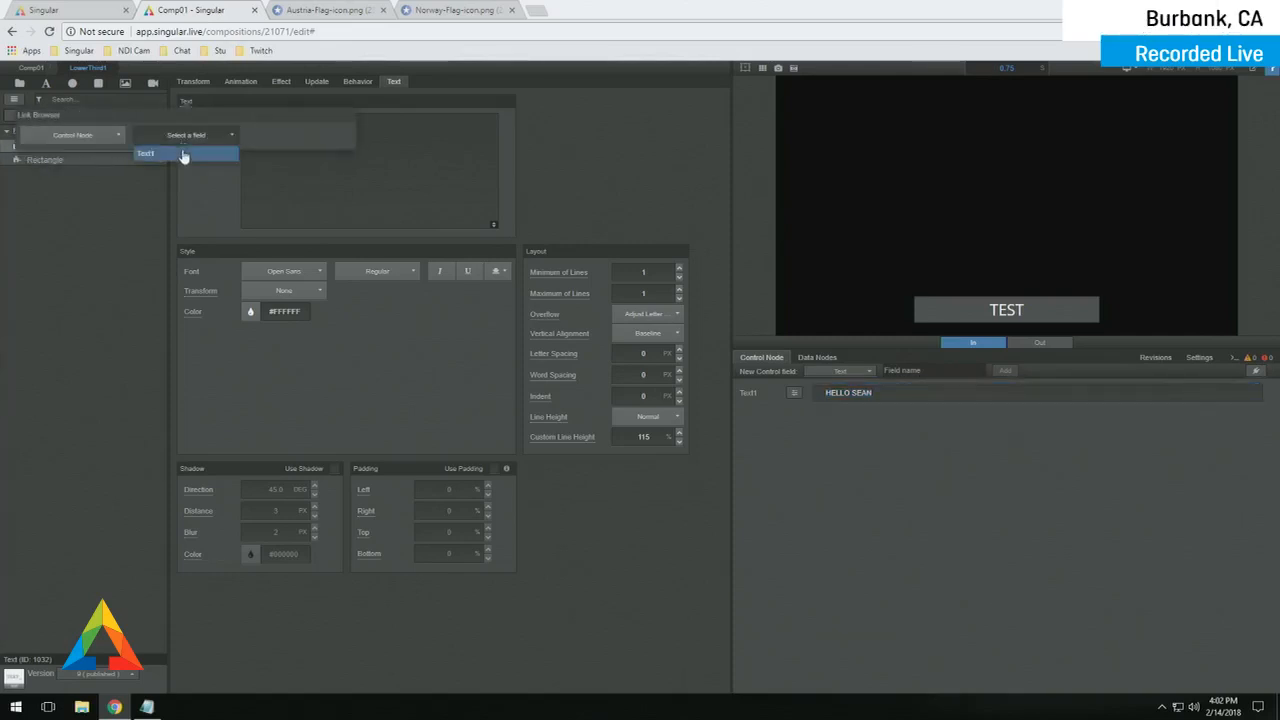
{"action": "left_click", "coordinate": [183, 154]}
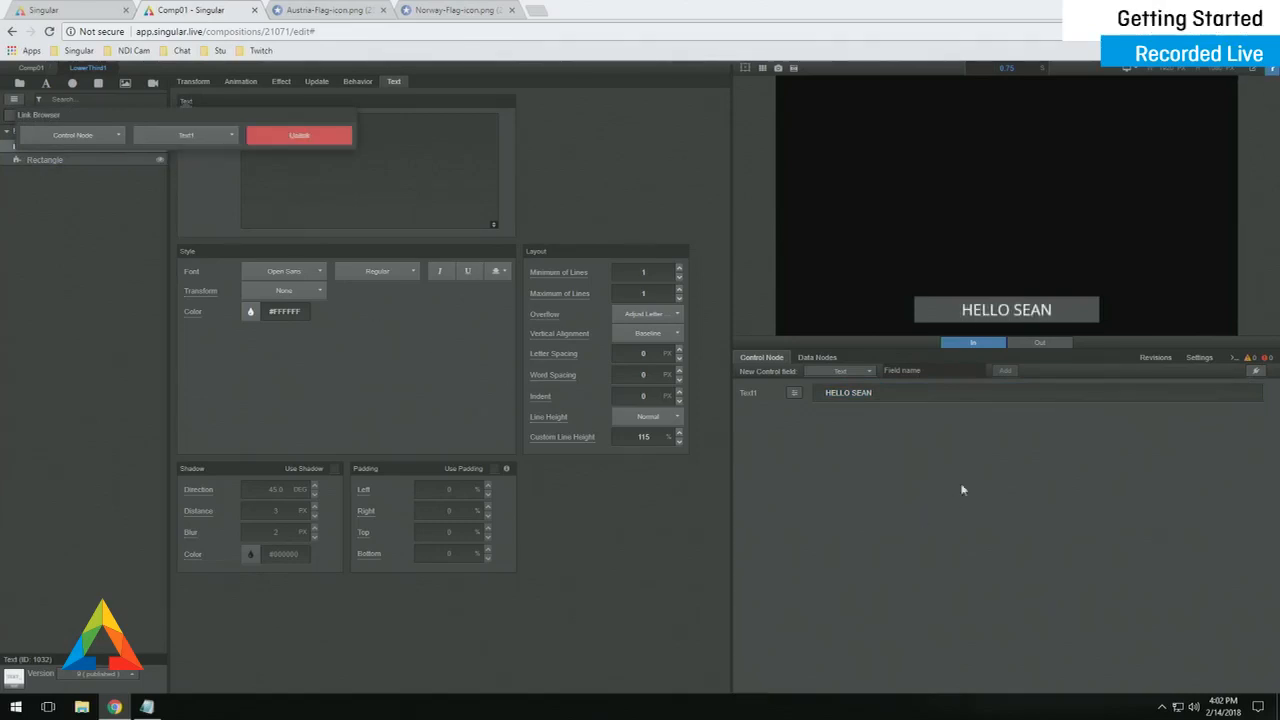
{"action": "left_click", "coordinate": [916, 398]}
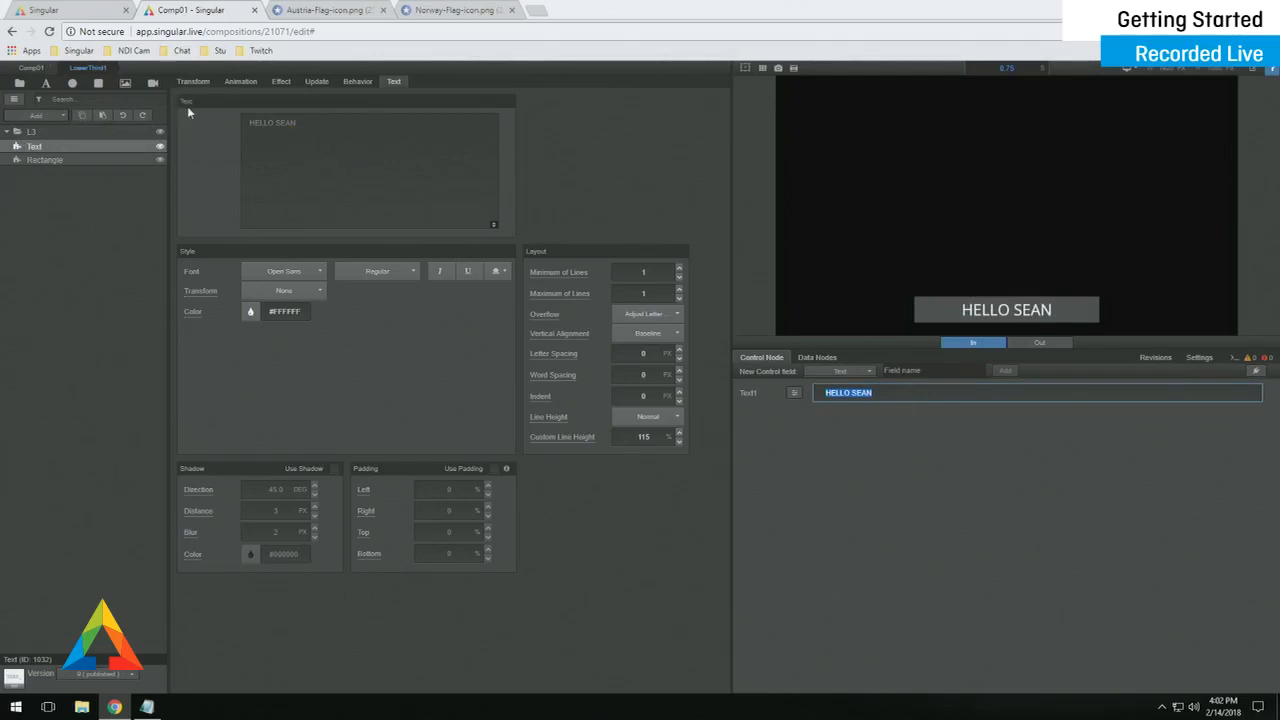
{"action": "double_click", "coordinate": [293, 123]}
{"action": "key", "text": "ctrl+a"}
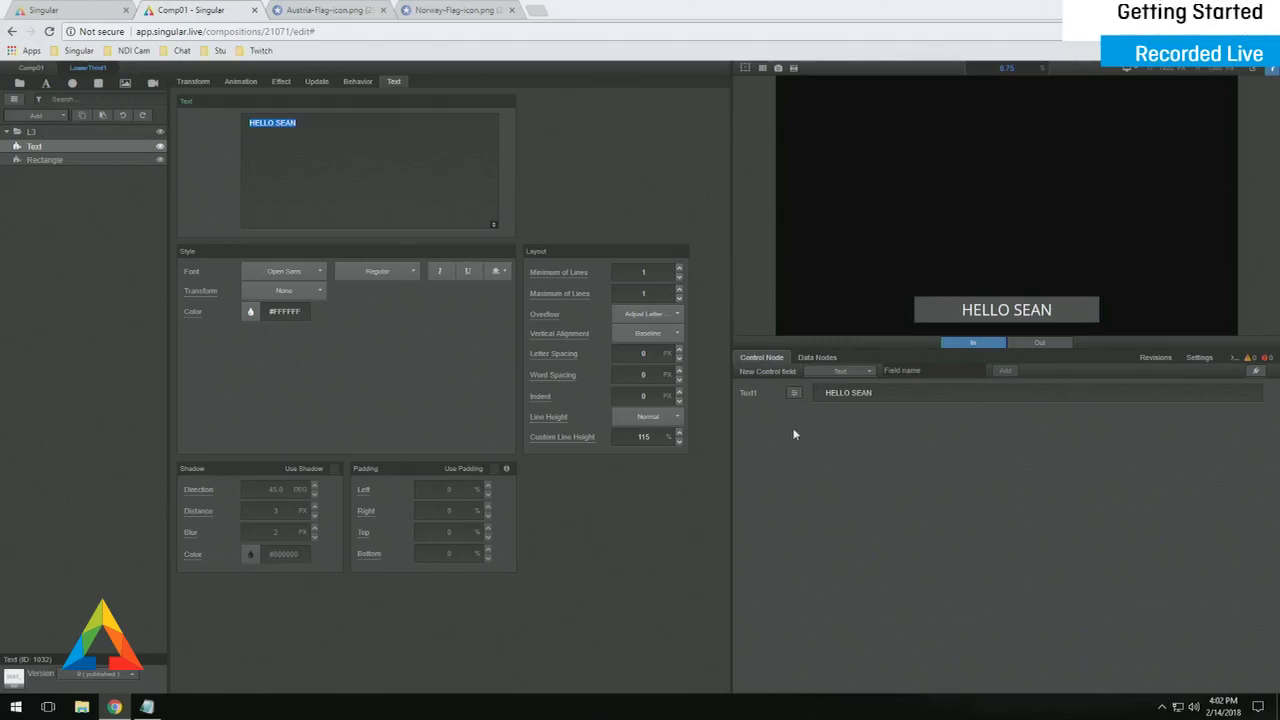
{"action": "left_click_drag", "start_coordinate": [732, 461], "coordinate": [703, 475]}
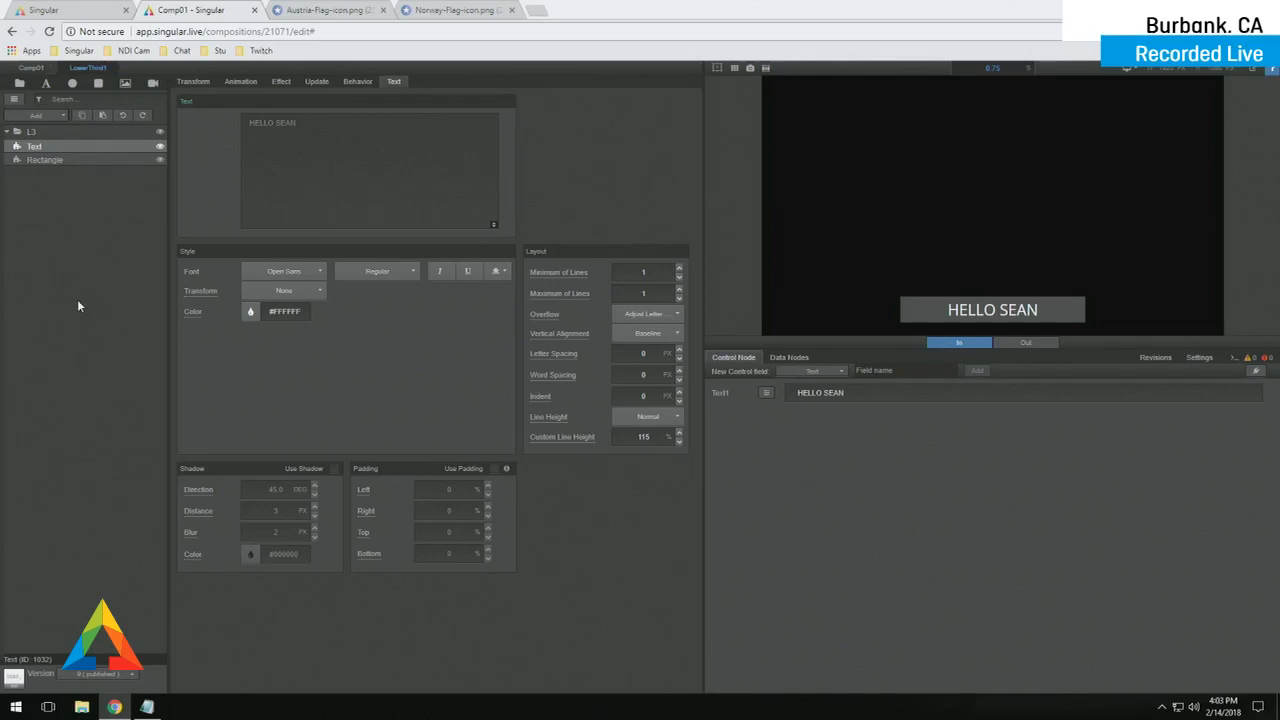
- Assign LowerThird1 to a new logic layer named Lower in the composition navigator
{"action": "key", "text": "ctrl+f"}
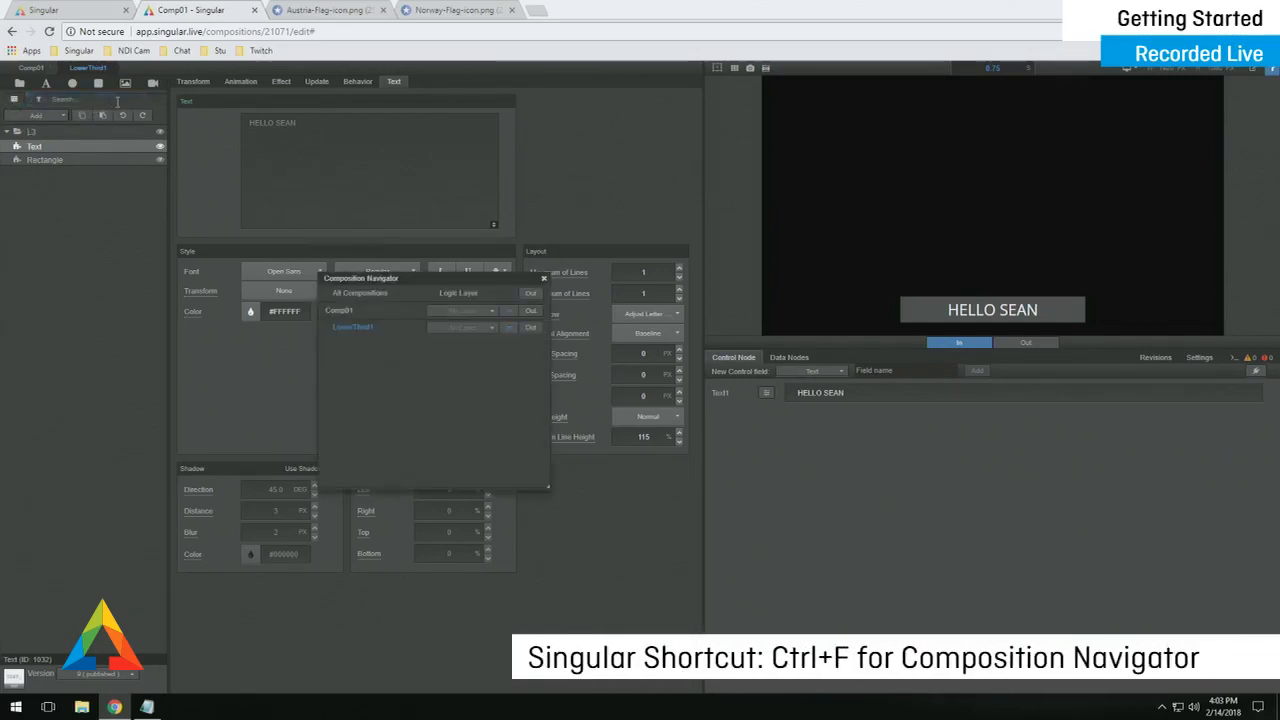
{"action": "left_click", "coordinate": [496, 332]}
{"action": "type", "text": "Lo"}
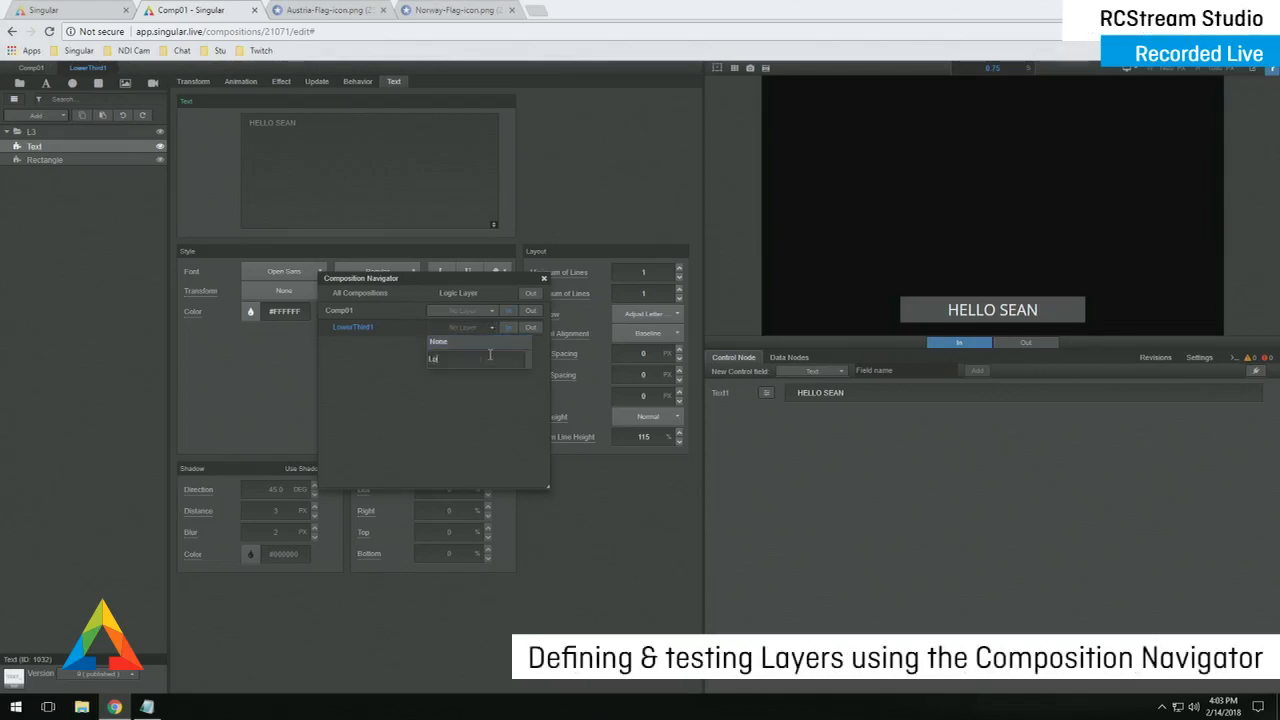
{"action": "type", "text": "wer"}
{"action": "key", "text": "Return"}
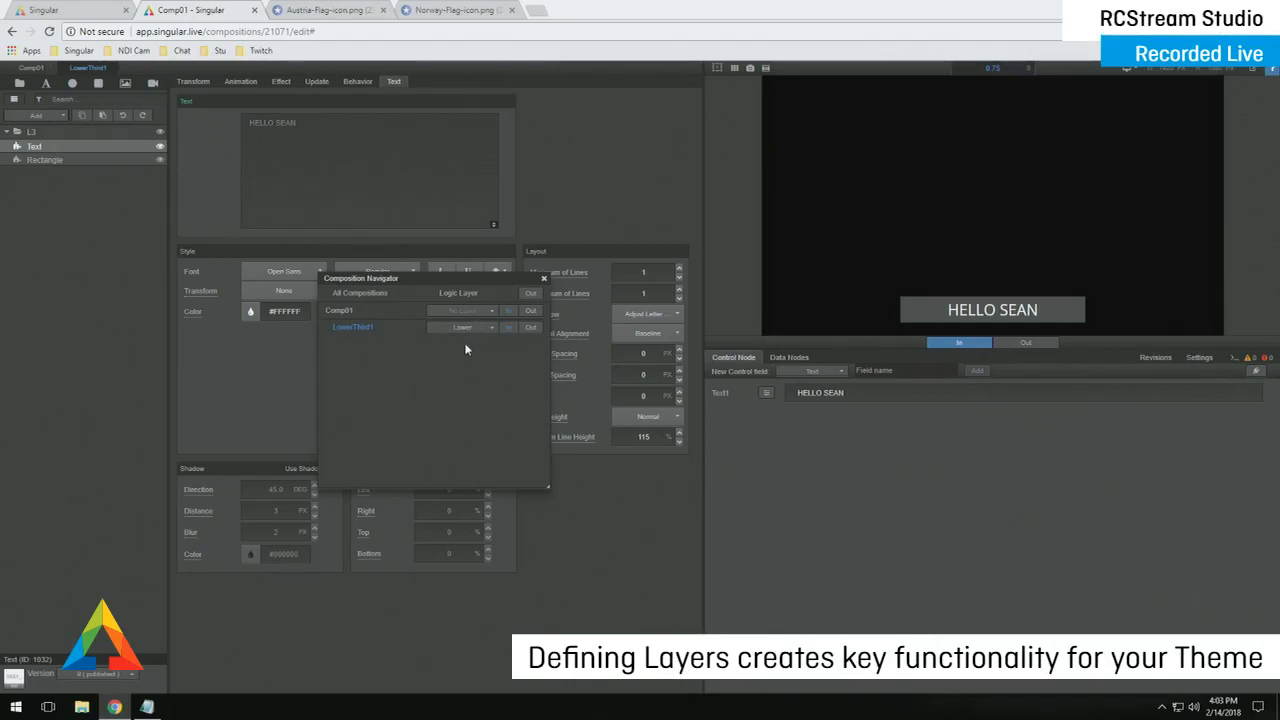
- Close and reopen the composition navigator, then switch to editing Comp01
{"action": "left_click", "coordinate": [544, 278]}
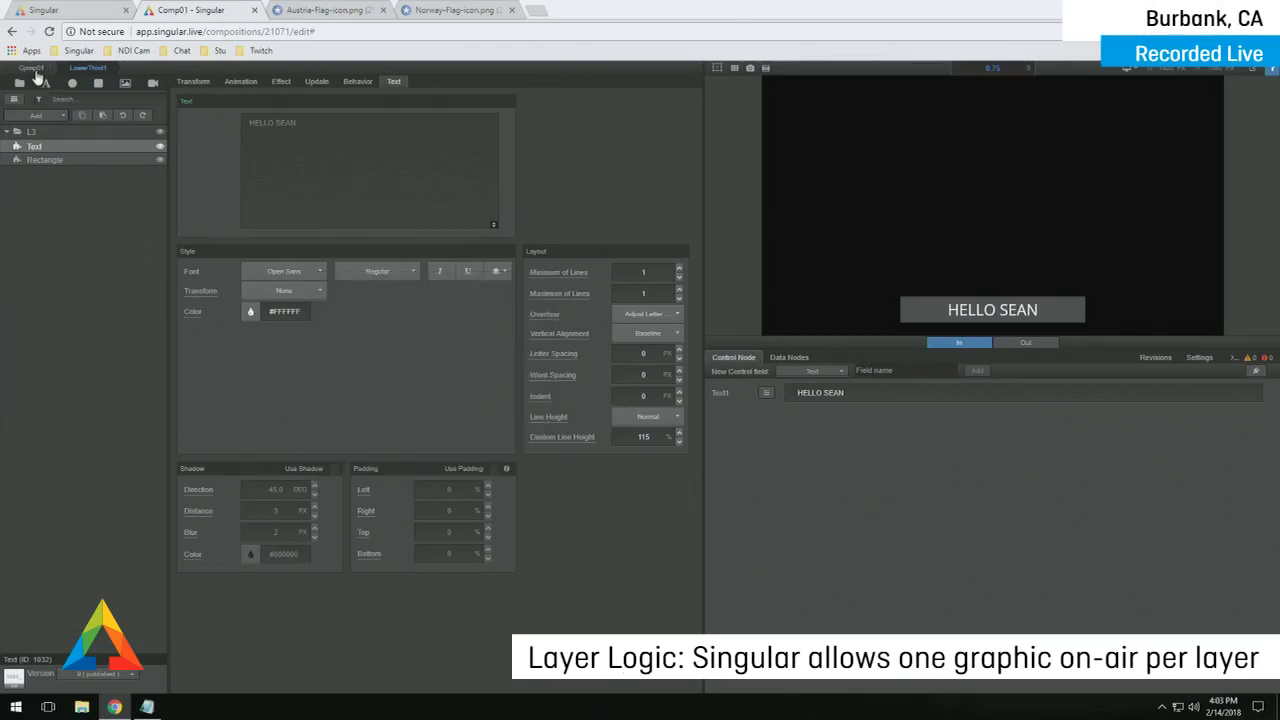
{"action": "left_click", "coordinate": [32, 68]}
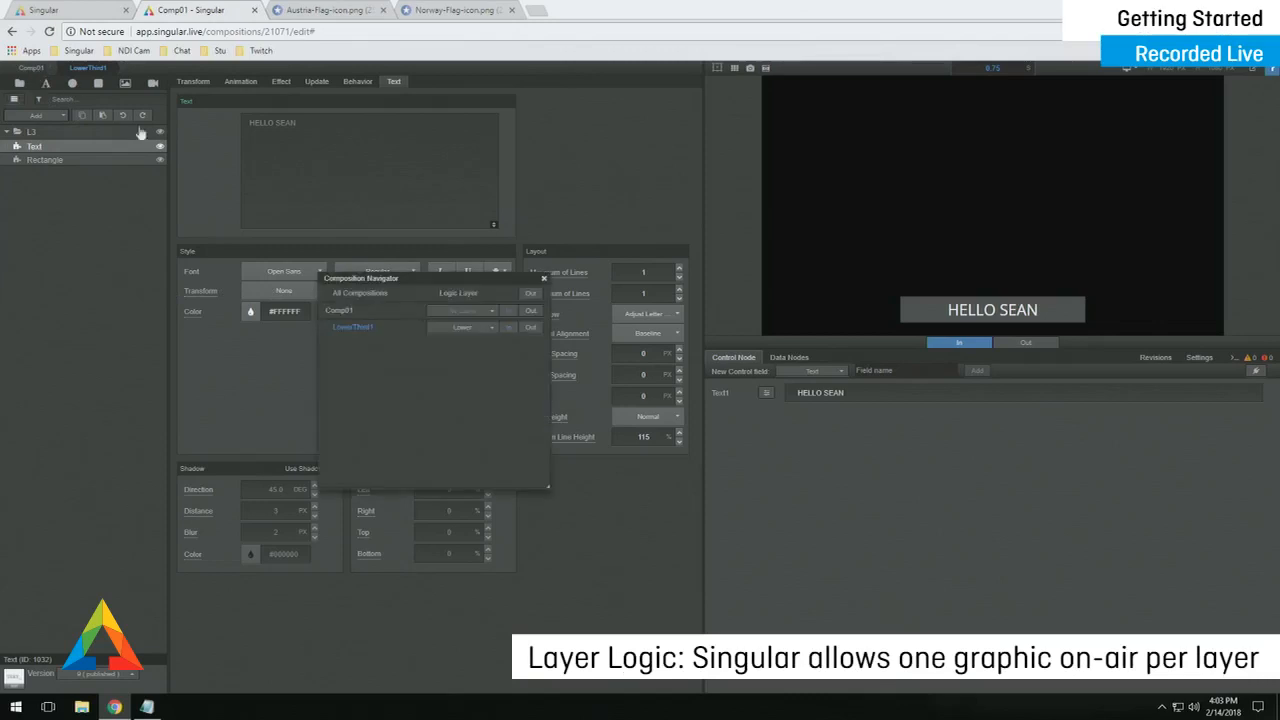
{"action": "left_click", "coordinate": [336, 311]}
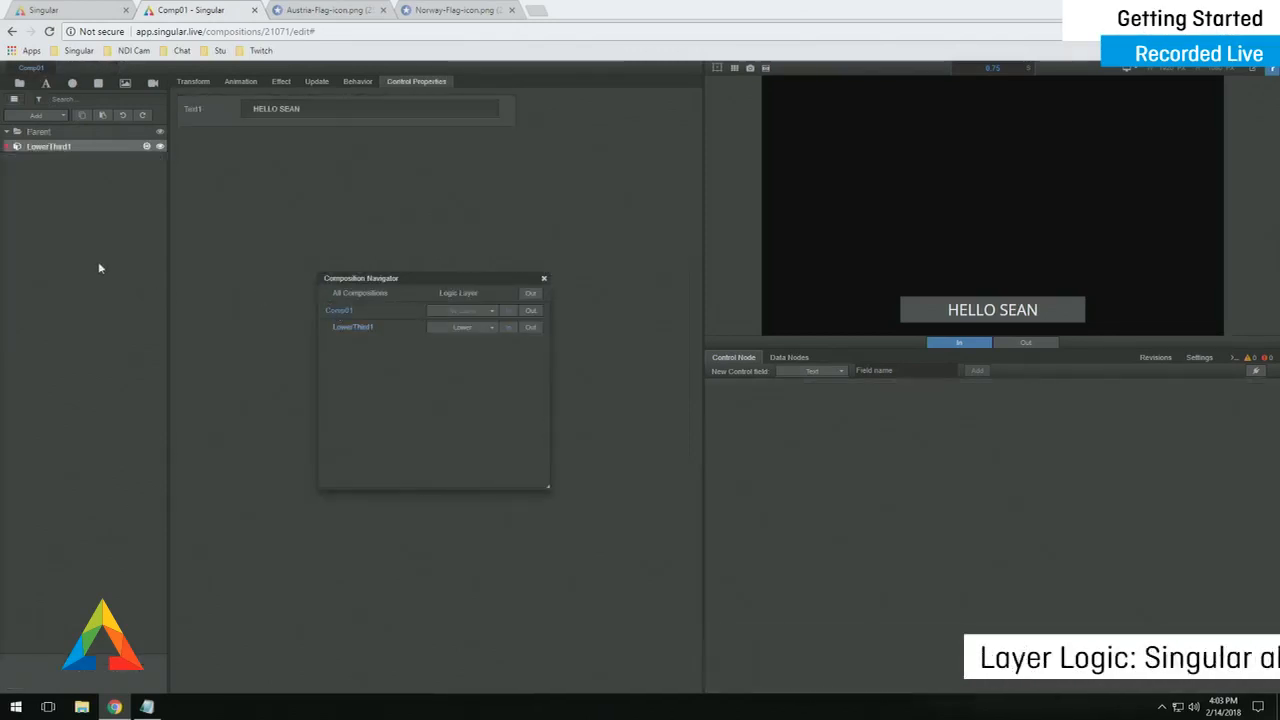
- Duplicate the LowerThird1 layer in Comp01
{"action": "right_click", "coordinate": [14, 148]}
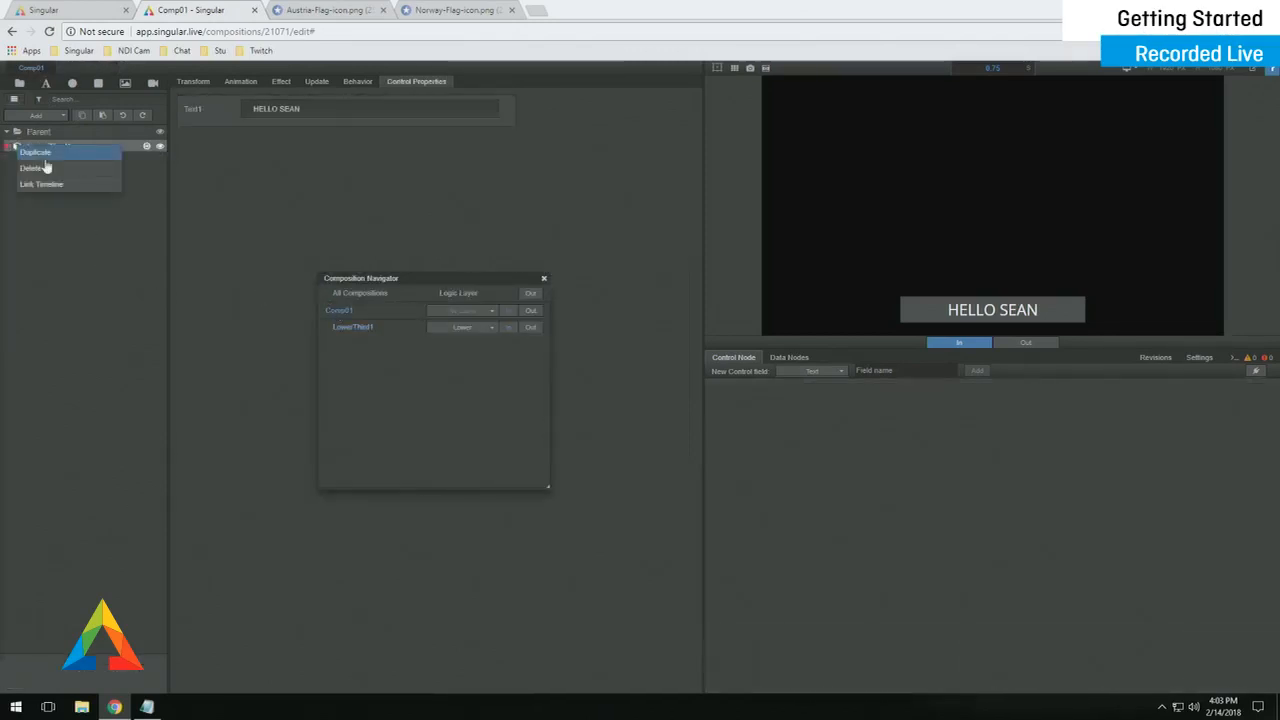
{"action": "left_click", "coordinate": [46, 166]}
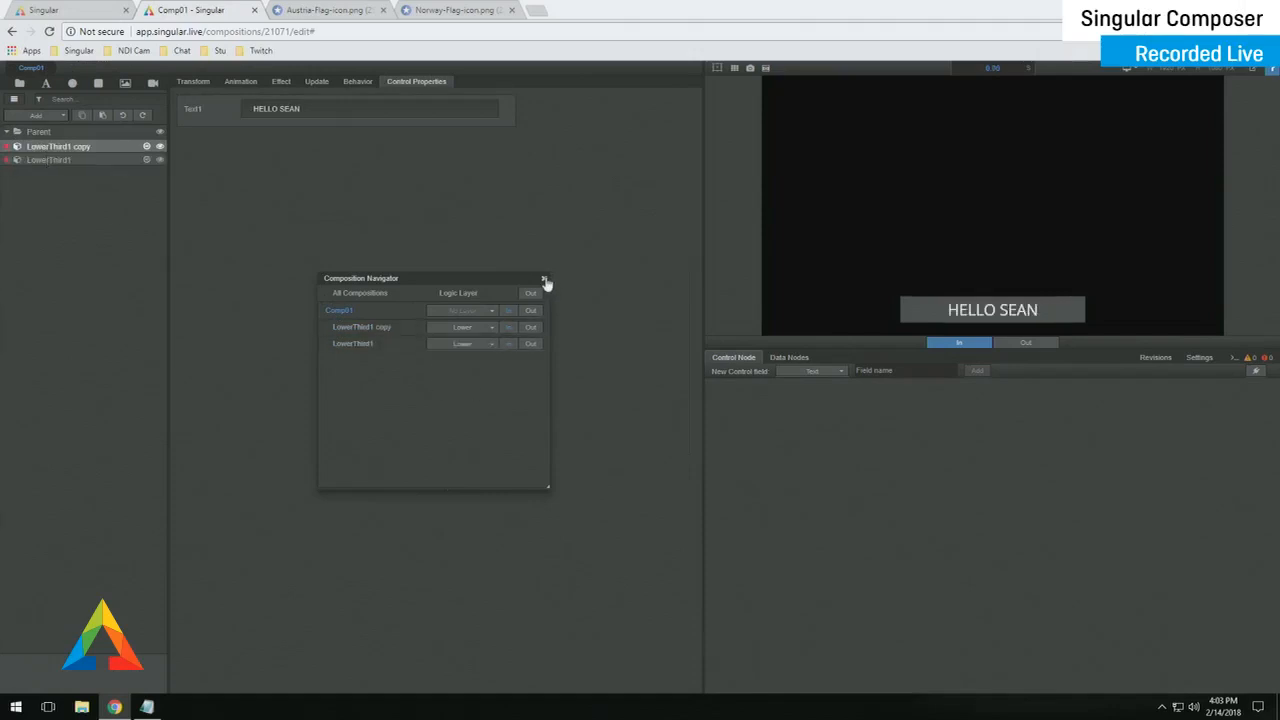
{"action": "left_click_drag", "start_coordinate": [511, 280], "coordinate": [651, 484]}
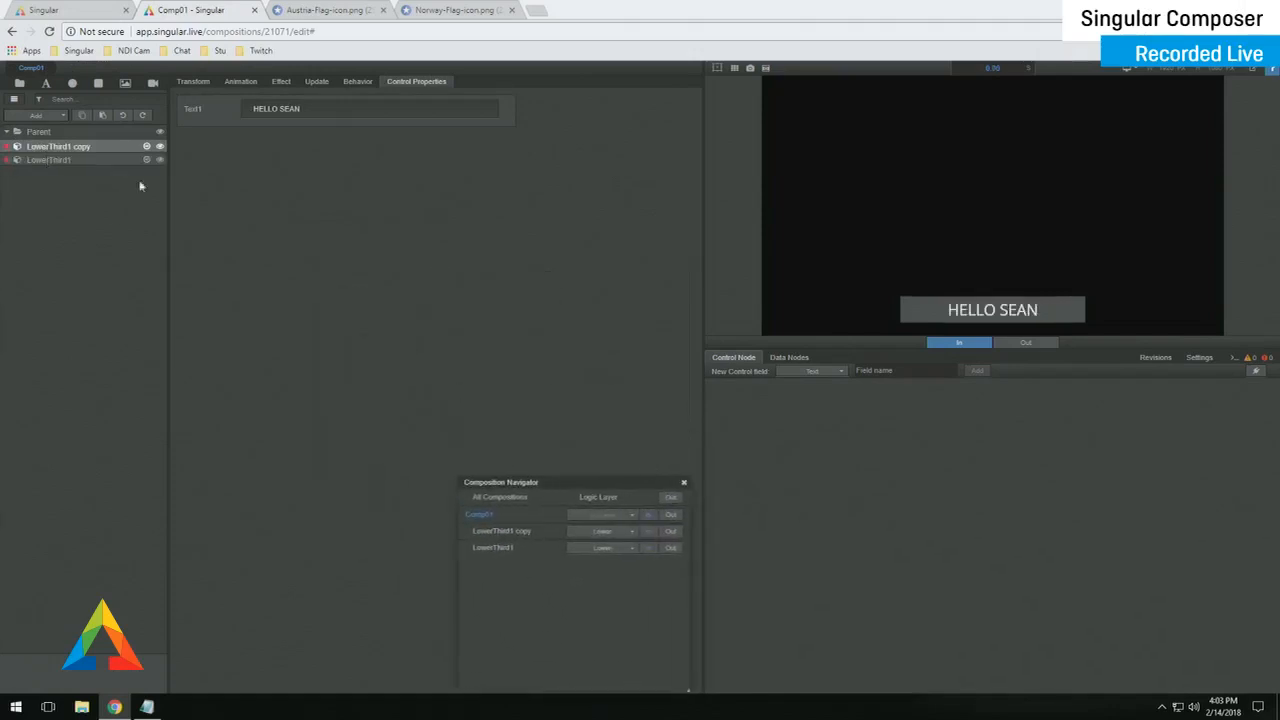
- Rename the copy LowerThird2, move it below LowerThird1, and open it for editing
{"action": "double_click", "coordinate": [93, 149]}
{"action": "left_click", "coordinate": [93, 147]}
{"action": "key", "text": "BackSpace"}
{"action": "key", "text": "BackSpace"}
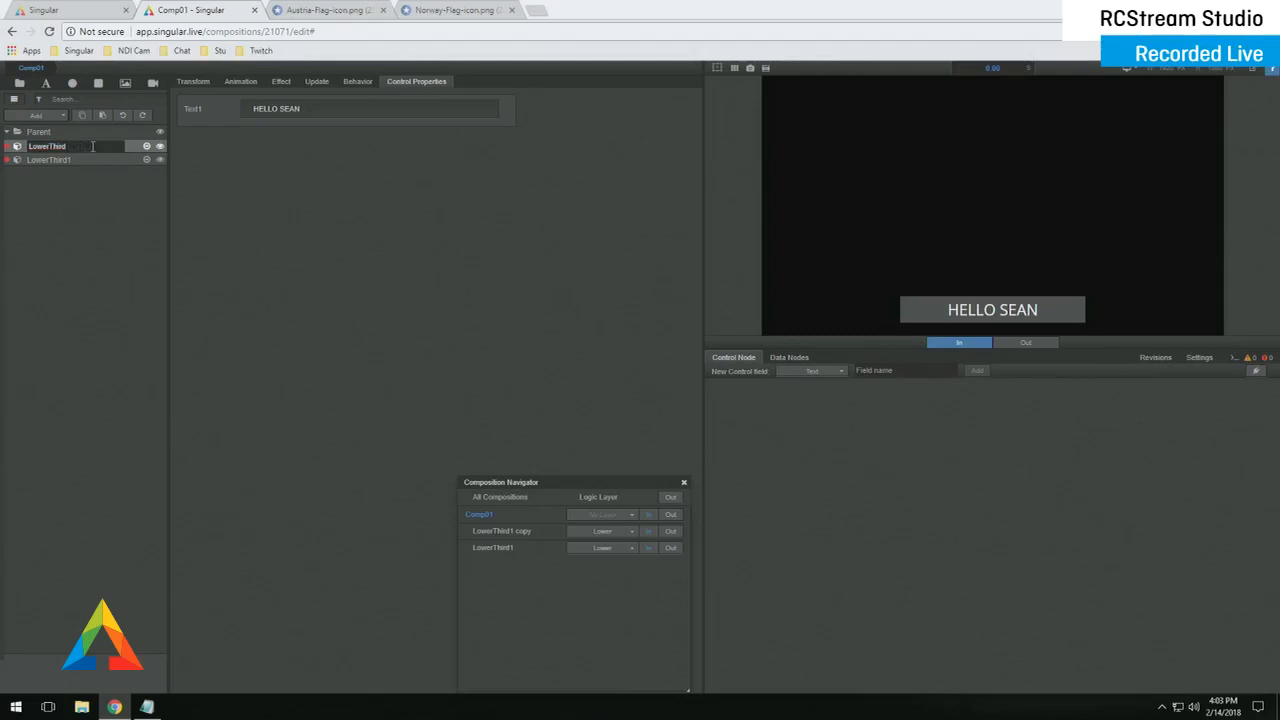
{"action": "type", "text": "2"}
{"action": "key", "text": "Return"}
{"action": "left_click_drag", "start_coordinate": [91, 146], "coordinate": [94, 171]}
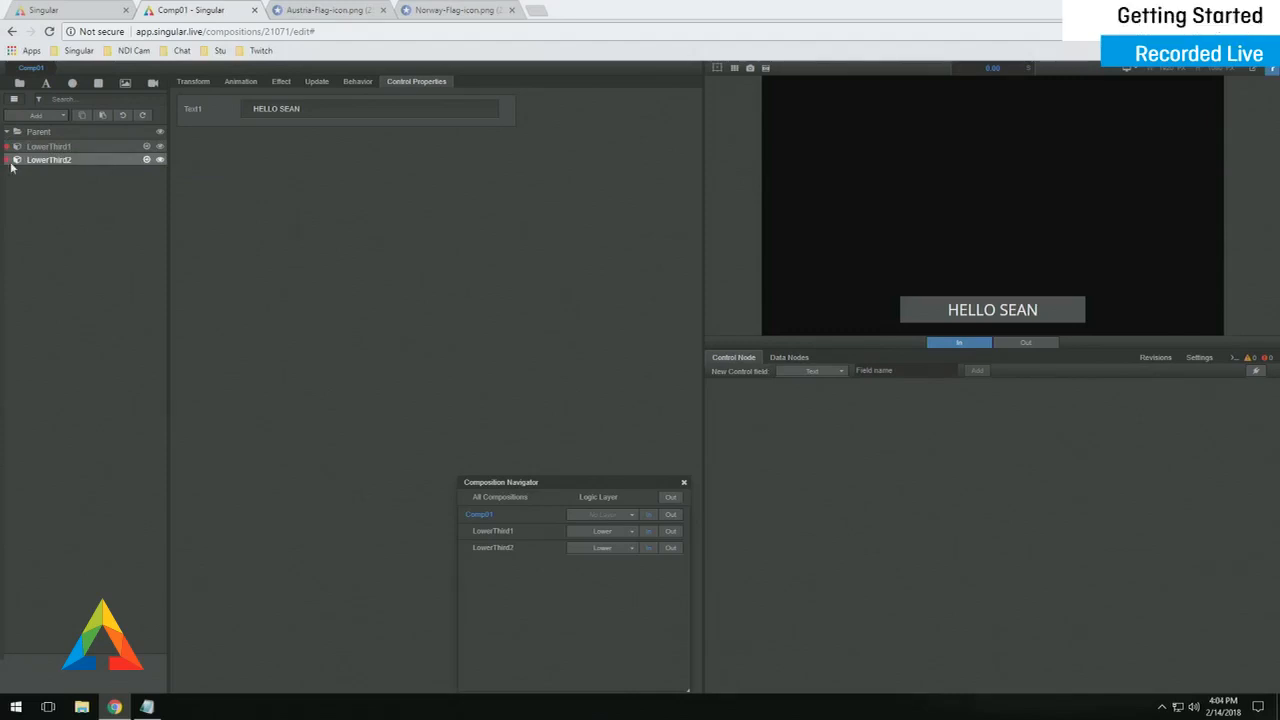
{"action": "left_click", "coordinate": [502, 549]}
- Select LowerThird2's Rectangle layer and give it a dark red fill
{"action": "left_click", "coordinate": [73, 160]}
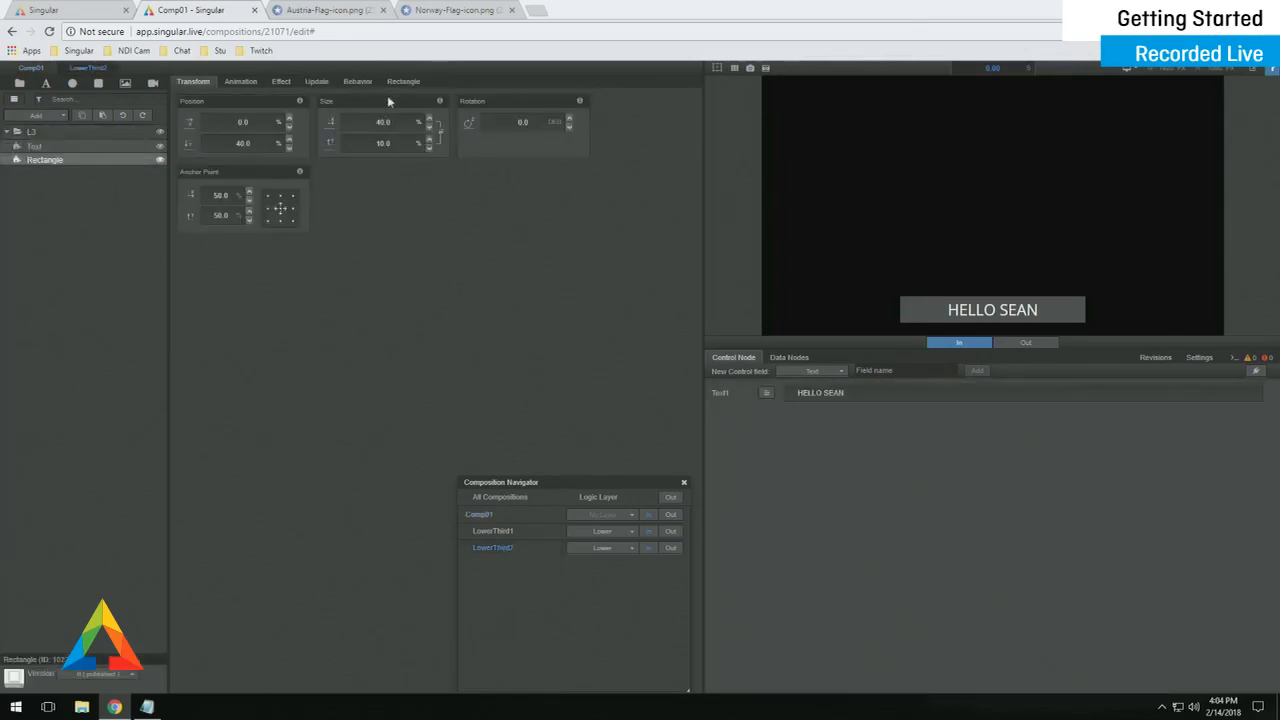
{"action": "left_click", "coordinate": [404, 81]}
{"action": "left_click", "coordinate": [432, 130]}
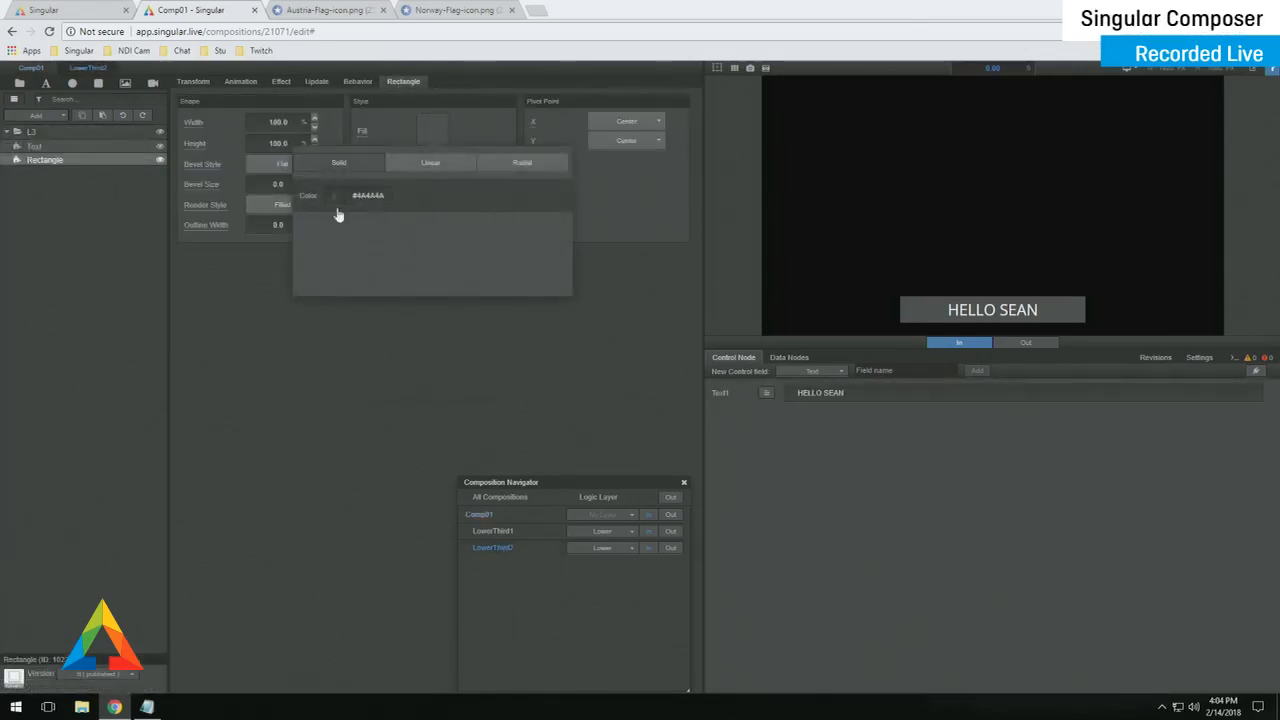
{"action": "left_click", "coordinate": [334, 196]}
{"action": "left_click_drag", "start_coordinate": [477, 257], "coordinate": [491, 262]}
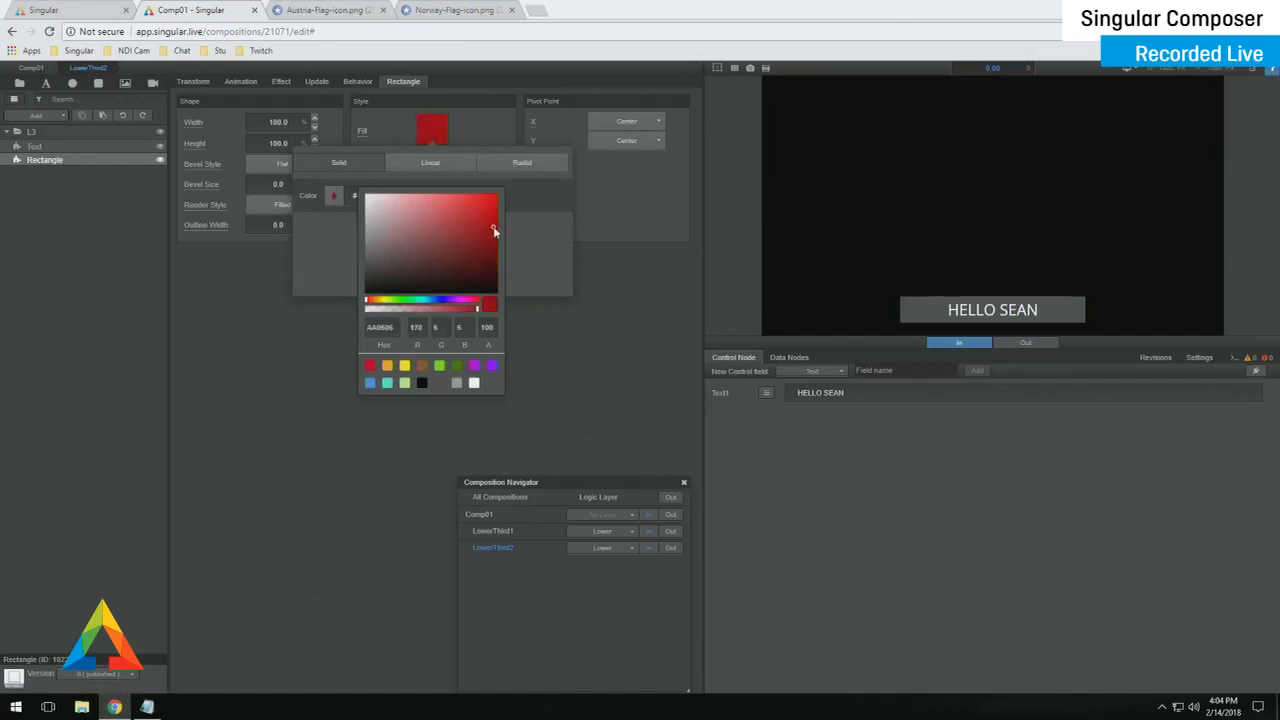
{"action": "left_click", "coordinate": [237, 286]}
- Resize the rectangle to 50% wide and 12% tall
{"action": "left_click", "coordinate": [193, 81]}
{"action": "left_click", "coordinate": [393, 128]}
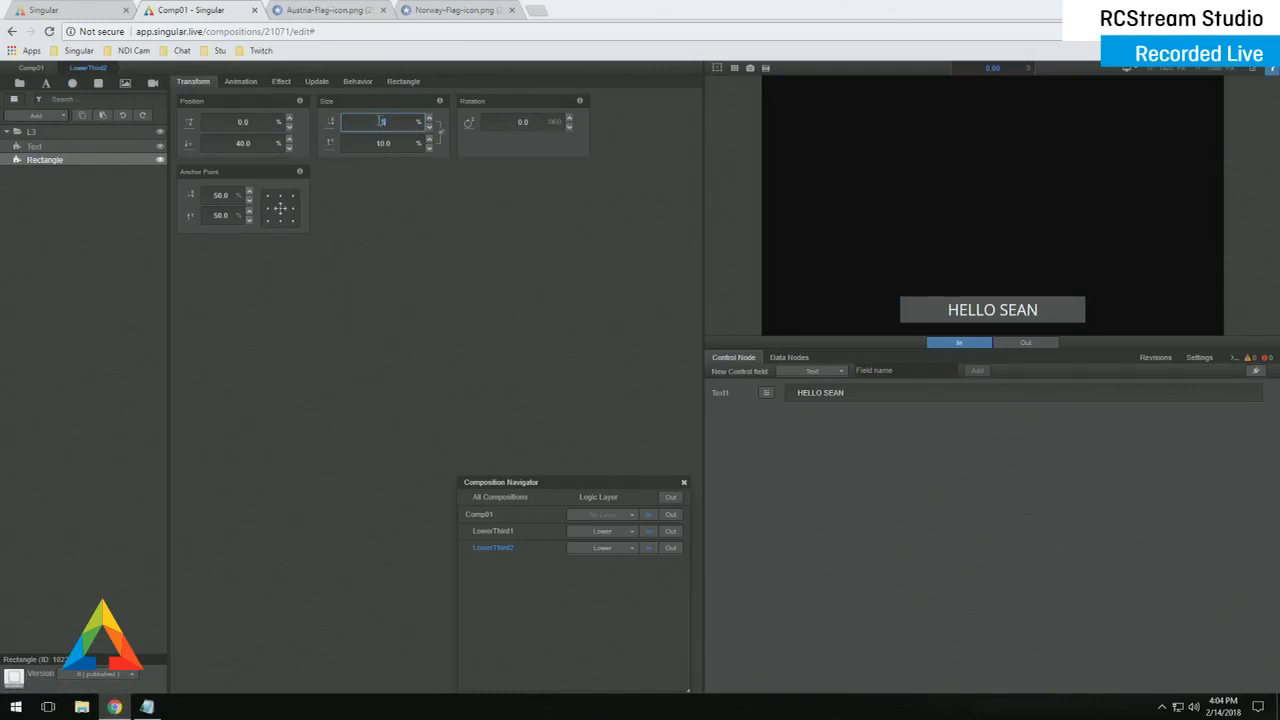
{"action": "key", "text": "Tab"}
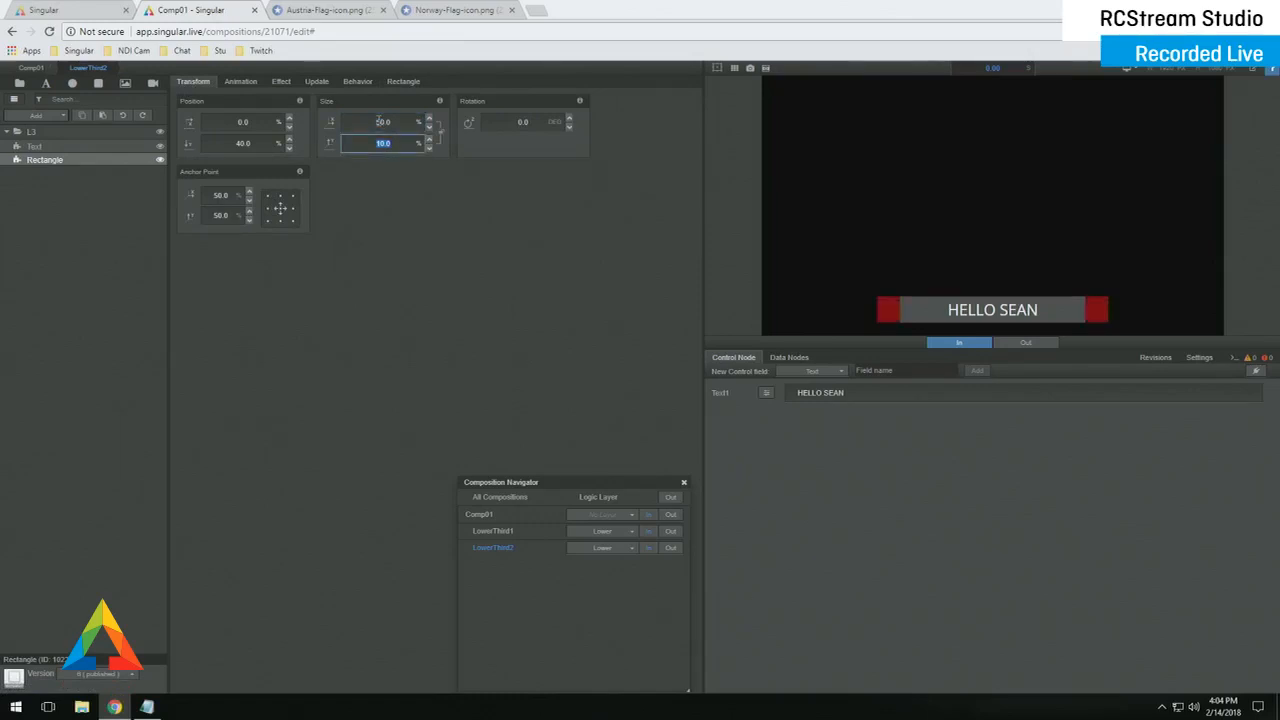
{"action": "type", "text": "12"}
{"action": "key", "text": "Return"}
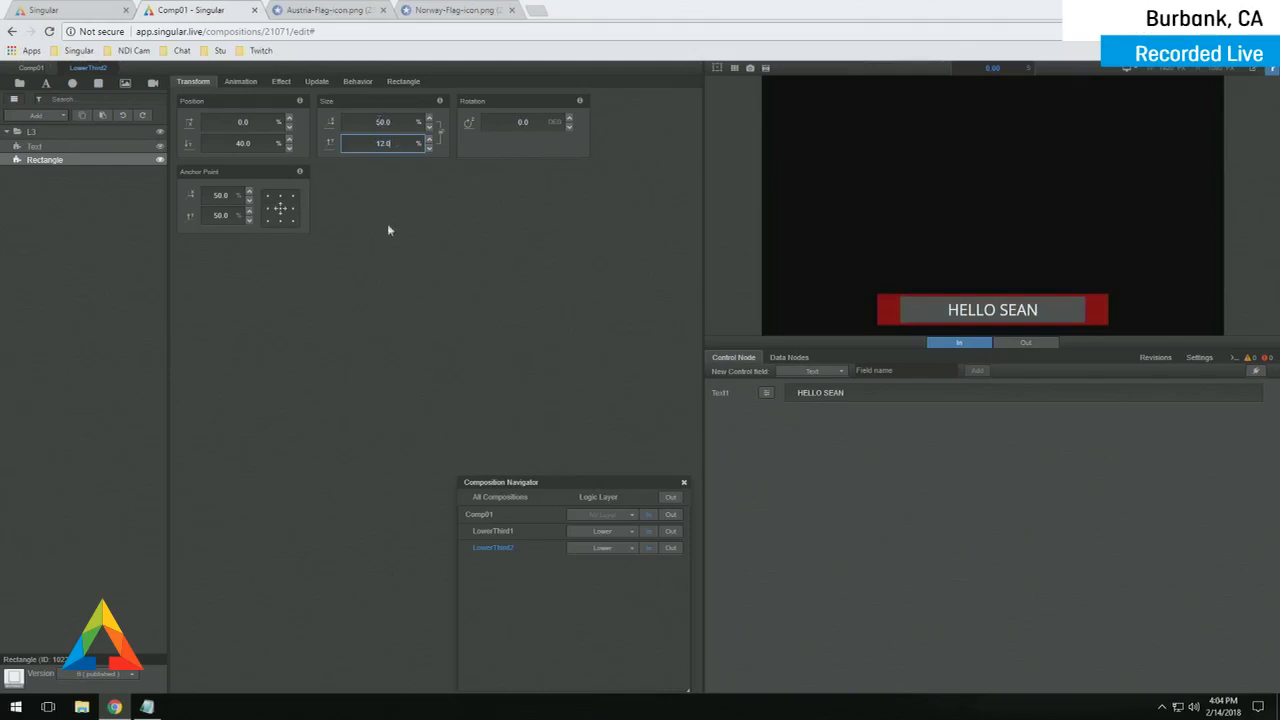
- Give the rectangle a 2 px white stroke
{"action": "left_click", "coordinate": [403, 81]}
{"action": "left_click", "coordinate": [449, 159]}
{"action": "type", "text": "2"}
{"action": "left_click", "coordinate": [440, 195]}
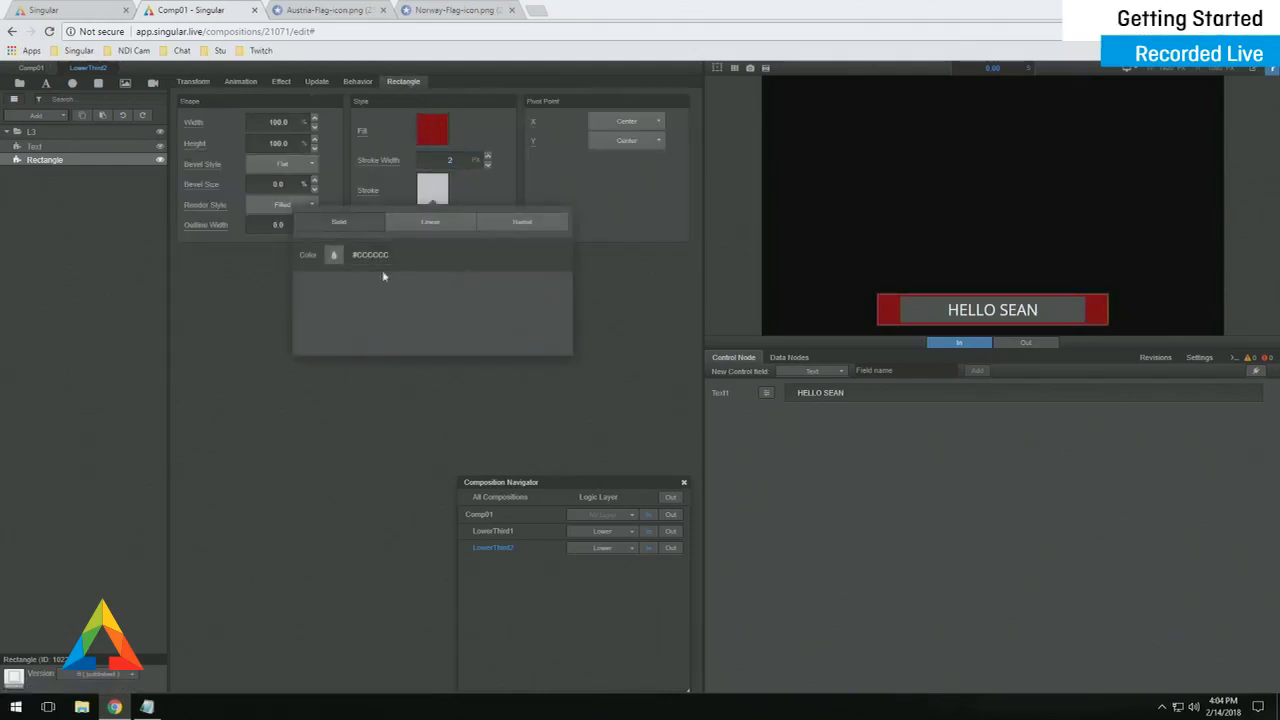
{"action": "left_click", "coordinate": [334, 256]}
{"action": "left_click", "coordinate": [474, 441]}
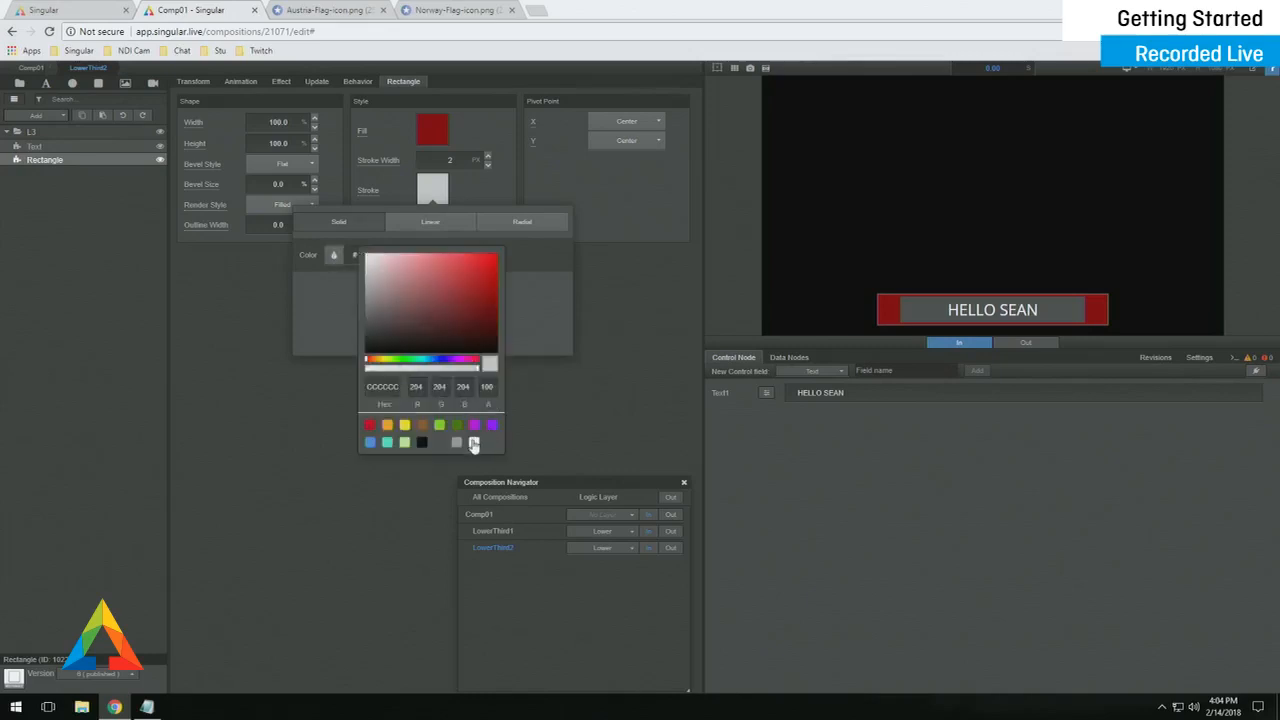
- Change the L3 group's transition direction from Left to Right
{"action": "left_click", "coordinate": [130, 131]}
{"action": "left_click", "coordinate": [240, 81]}
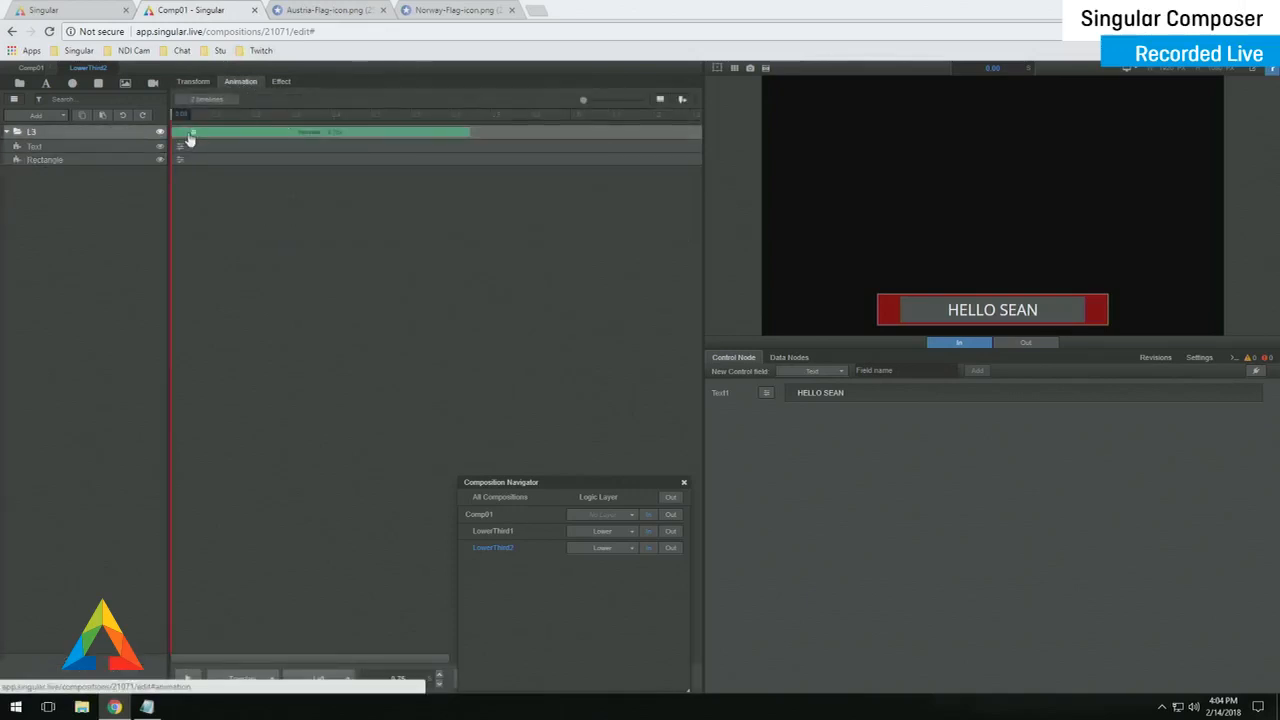
{"action": "left_click", "coordinate": [189, 139]}
{"action": "left_click", "coordinate": [329, 154]}
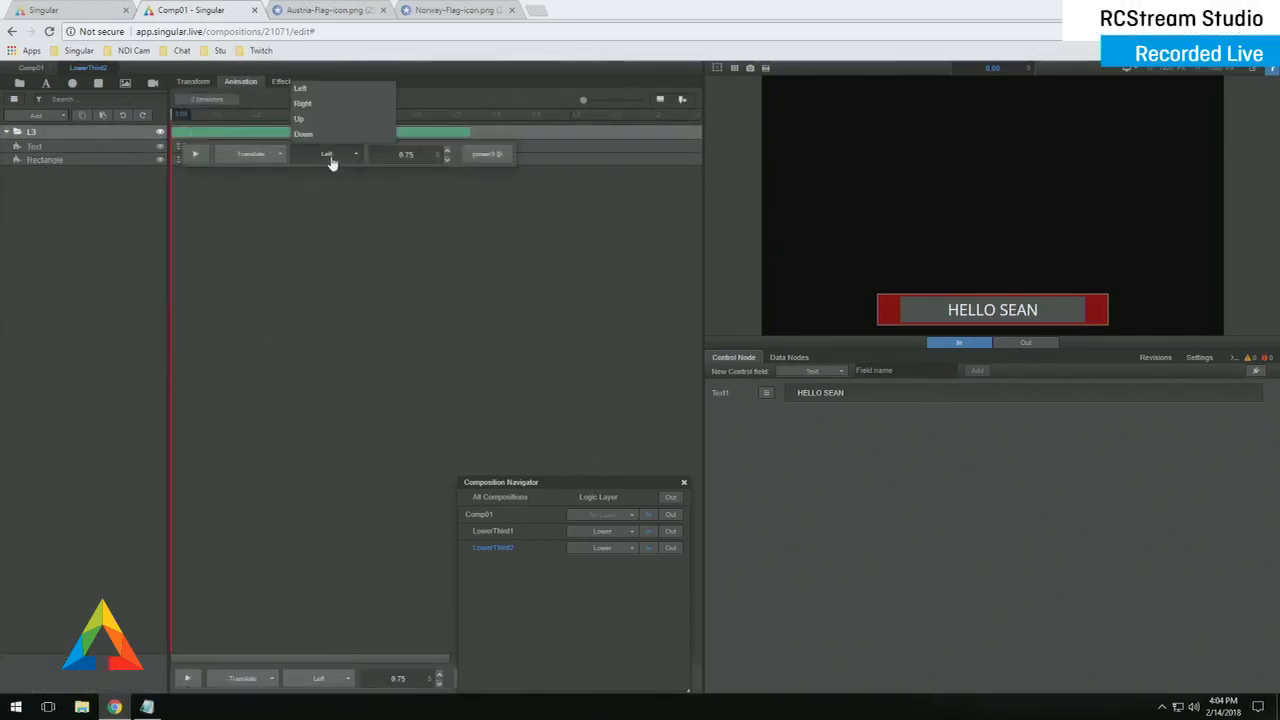
{"action": "left_click", "coordinate": [302, 103]}
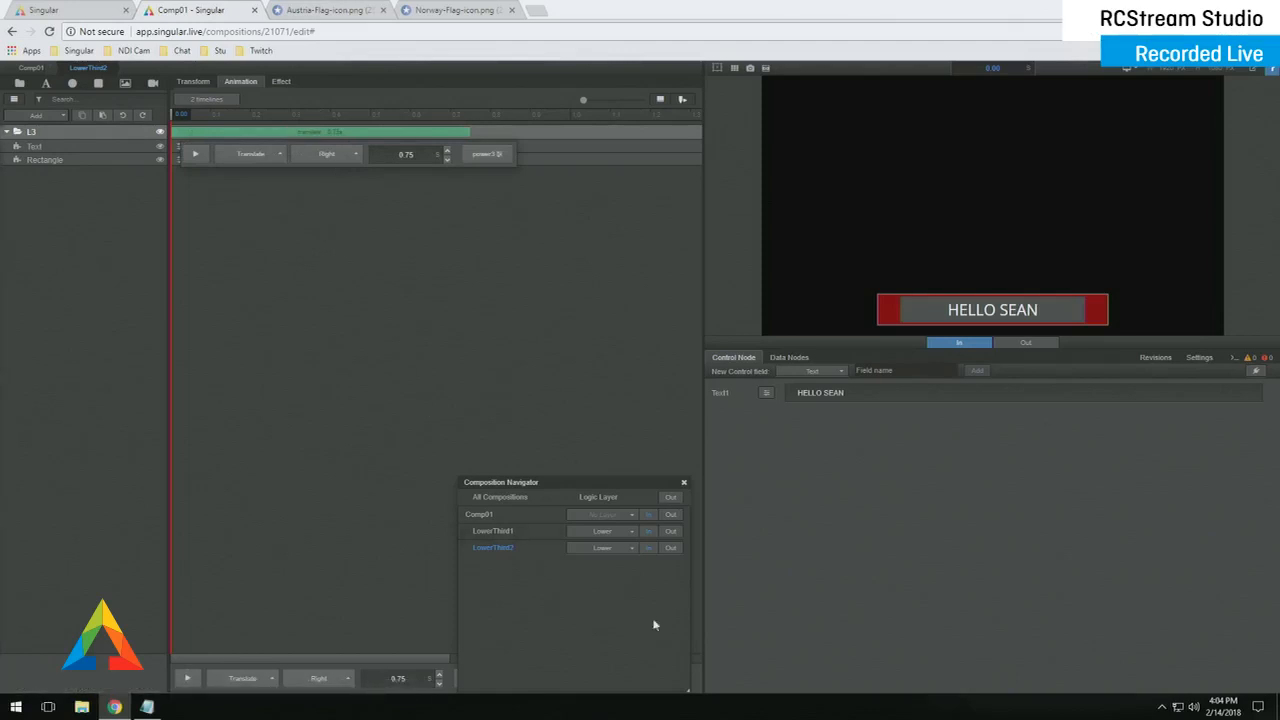
{"action": "left_click_drag", "start_coordinate": [594, 485], "coordinate": [389, 301]}
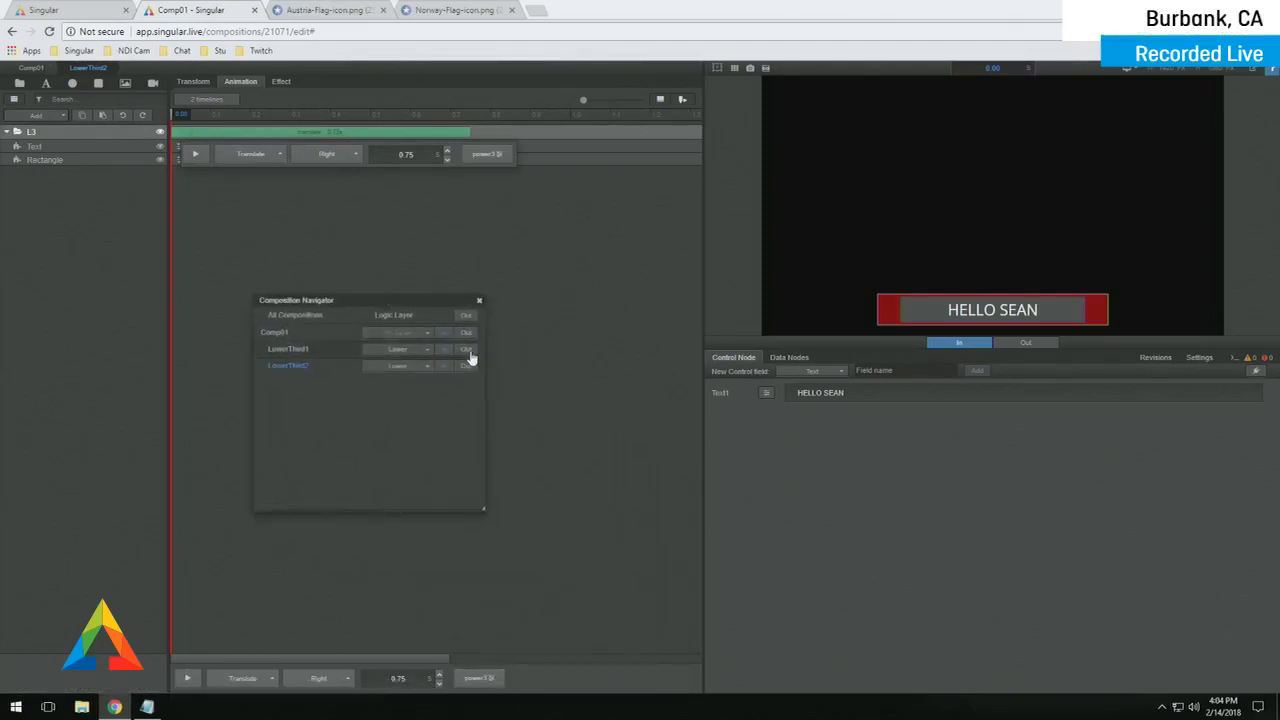
- Alternate LowerThird1 and LowerThird2 on air several times, finishing with LowerThird1 shown
{"action": "left_click", "coordinate": [471, 356]}
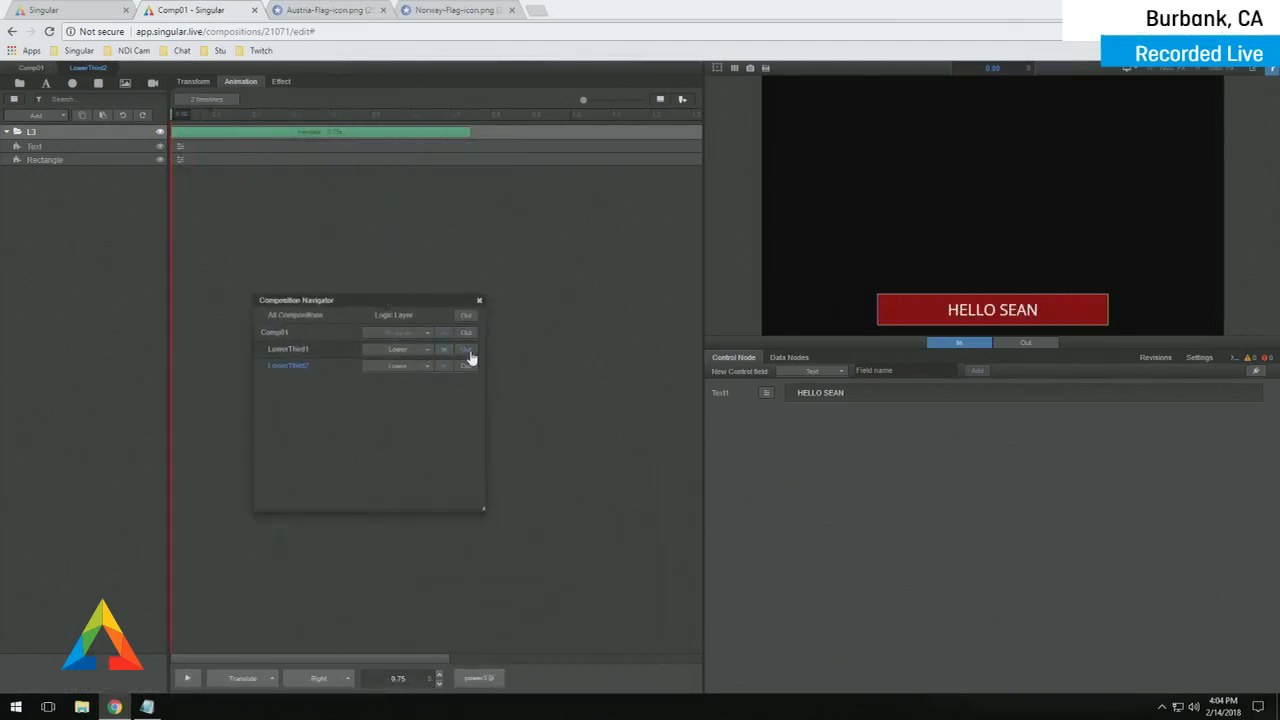
{"action": "left_click", "coordinate": [443, 354]}
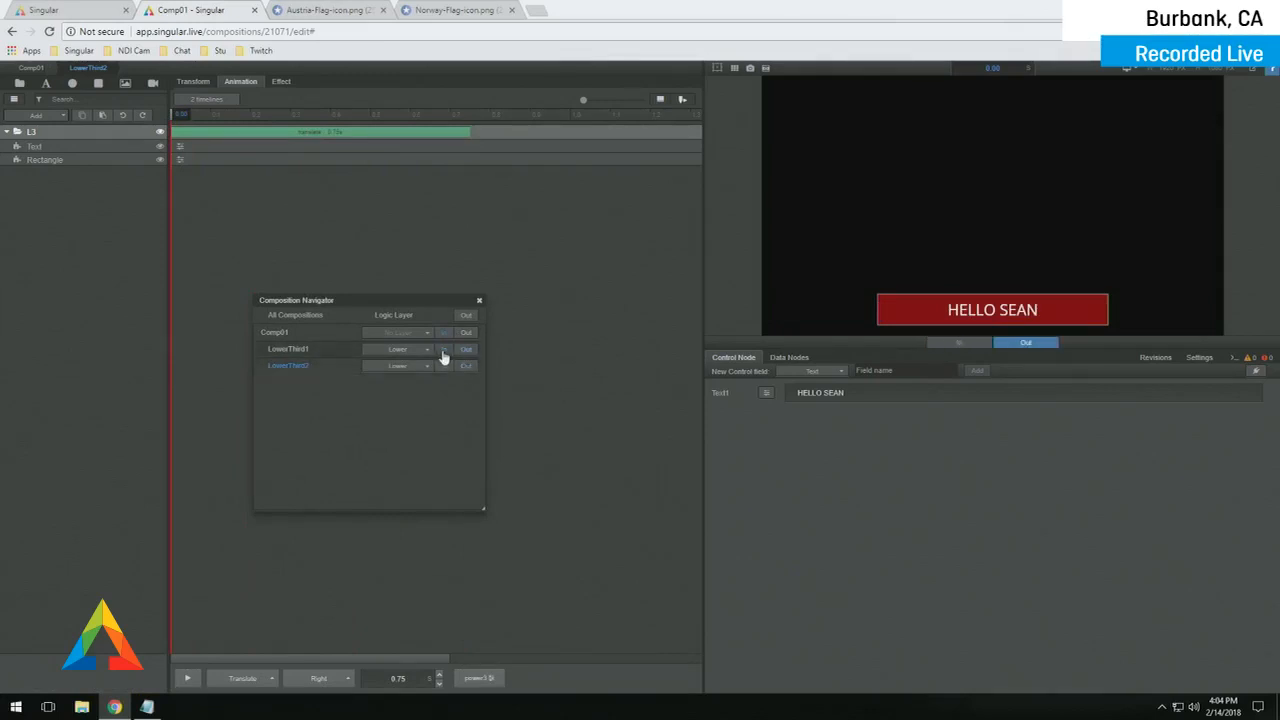
{"action": "left_click", "coordinate": [445, 357]}
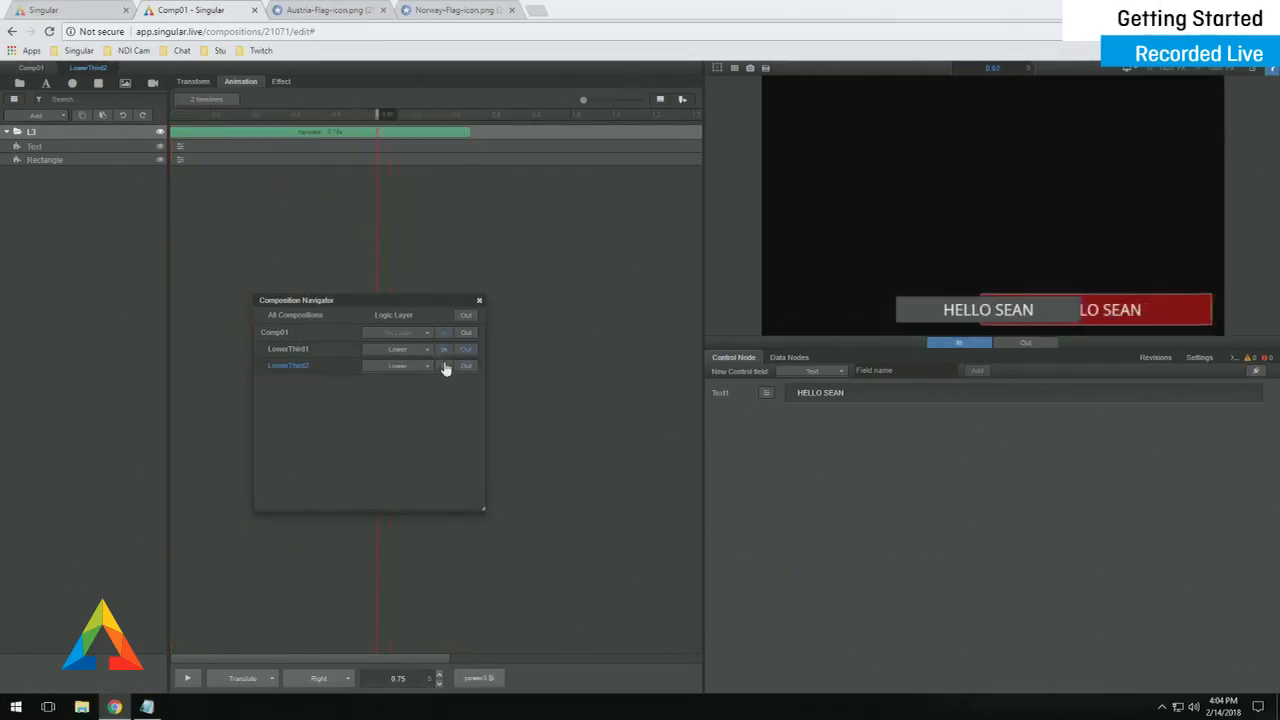
{"action": "left_click", "coordinate": [445, 355]}
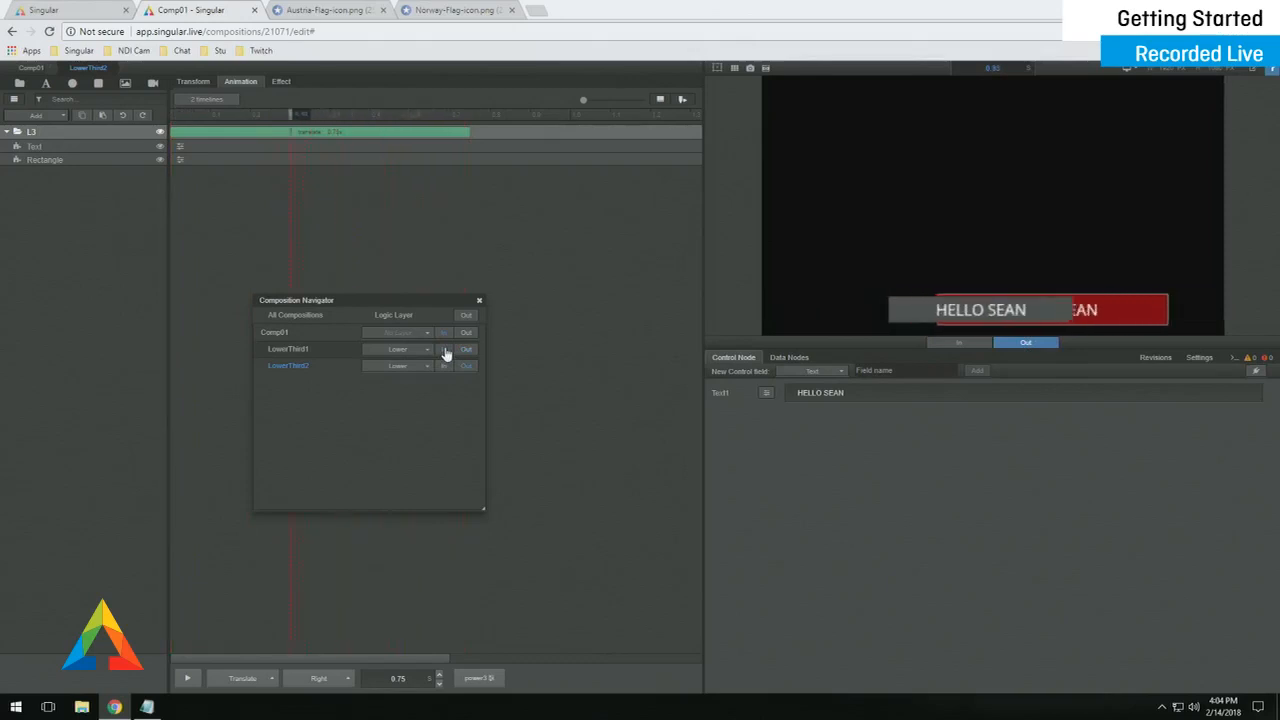
{"action": "left_click", "coordinate": [441, 366]}
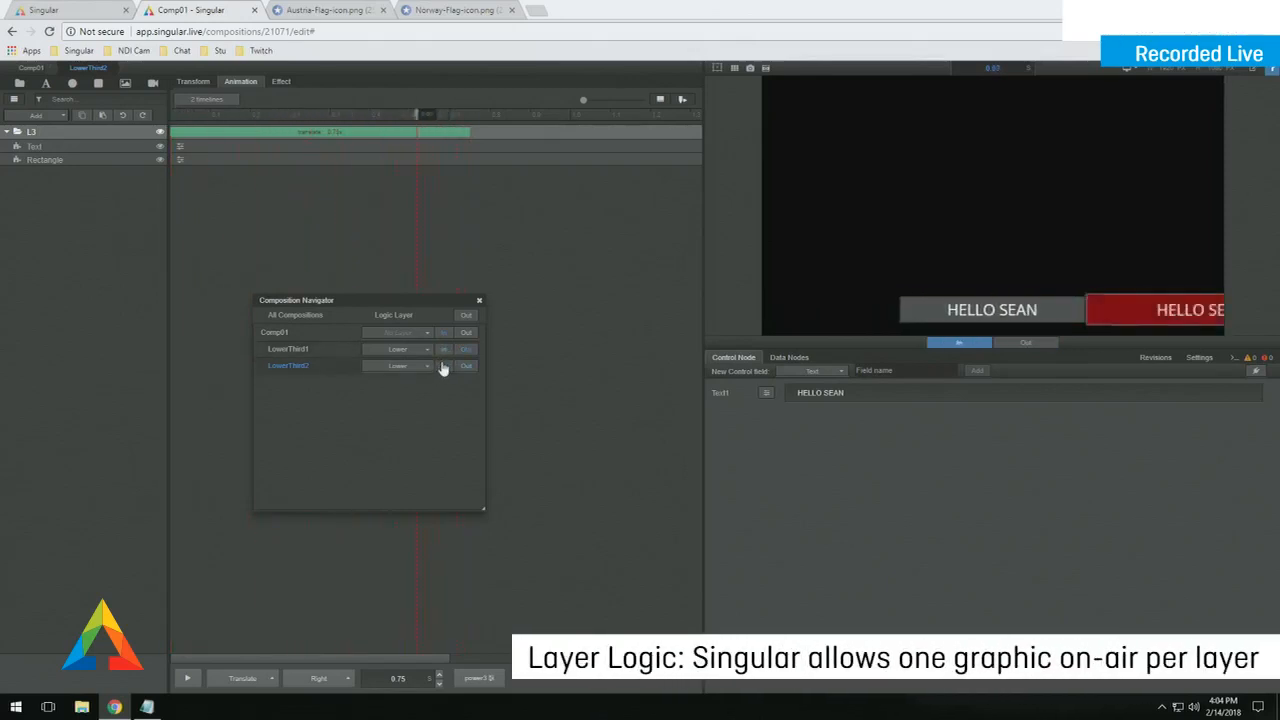
{"action": "left_click", "coordinate": [449, 355]}
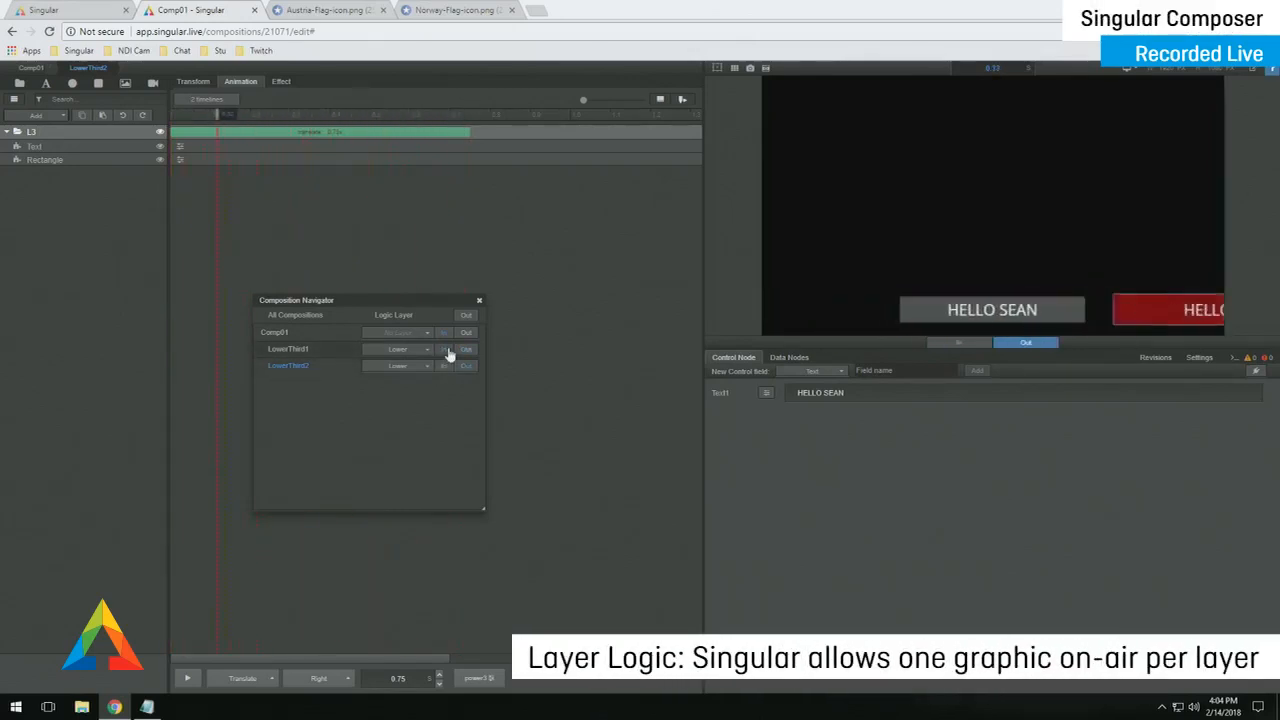
{"action": "left_click", "coordinate": [443, 368]}
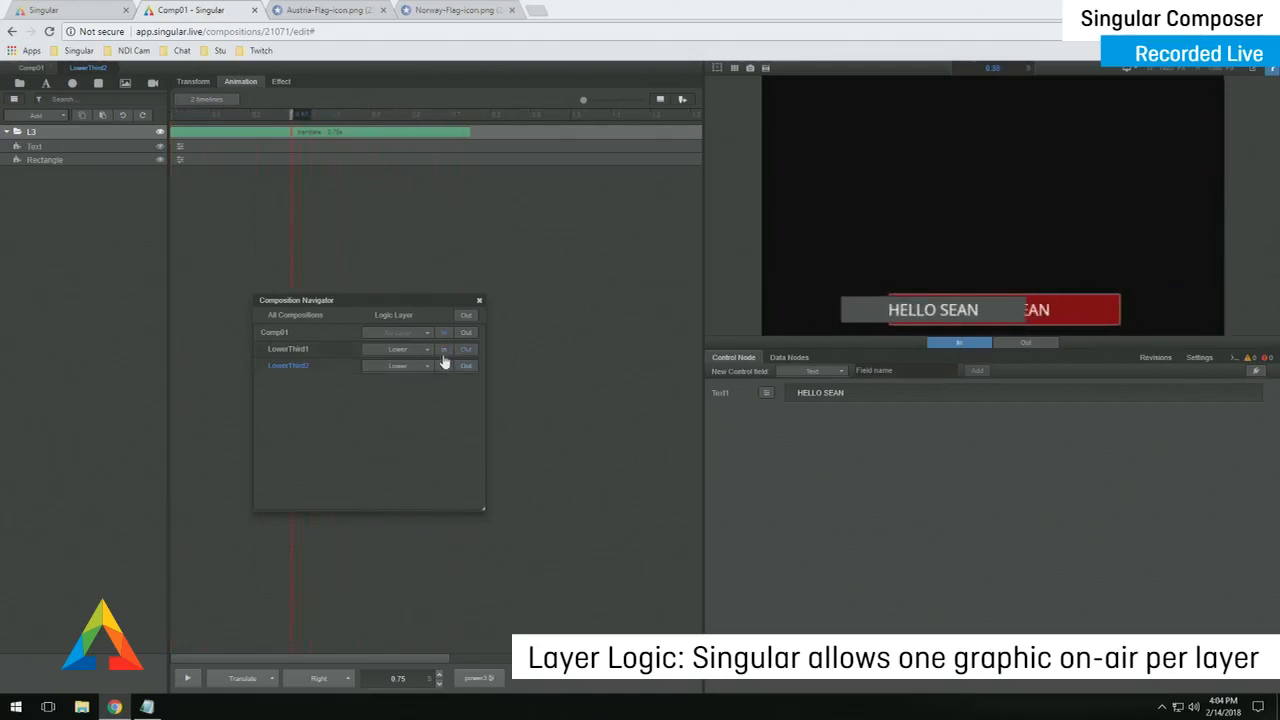
{"action": "left_click", "coordinate": [447, 354]}
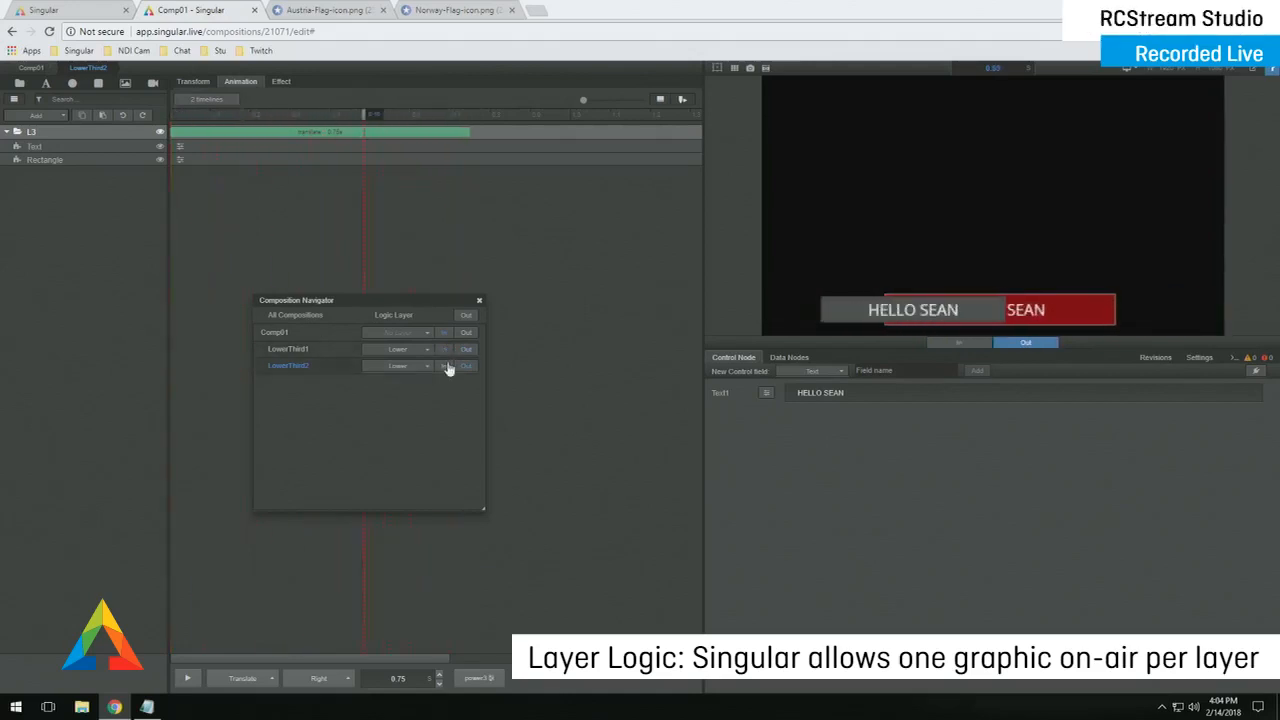
{"action": "left_click", "coordinate": [449, 367]}
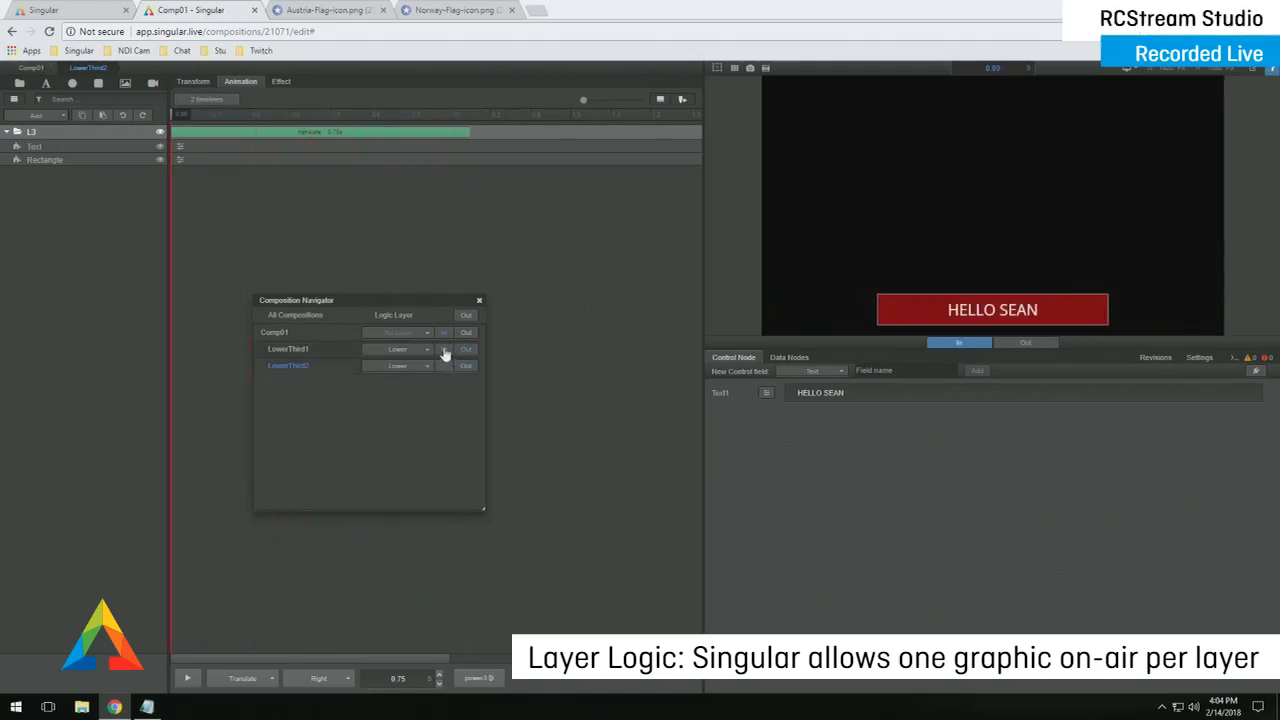
{"action": "left_click", "coordinate": [445, 352]}
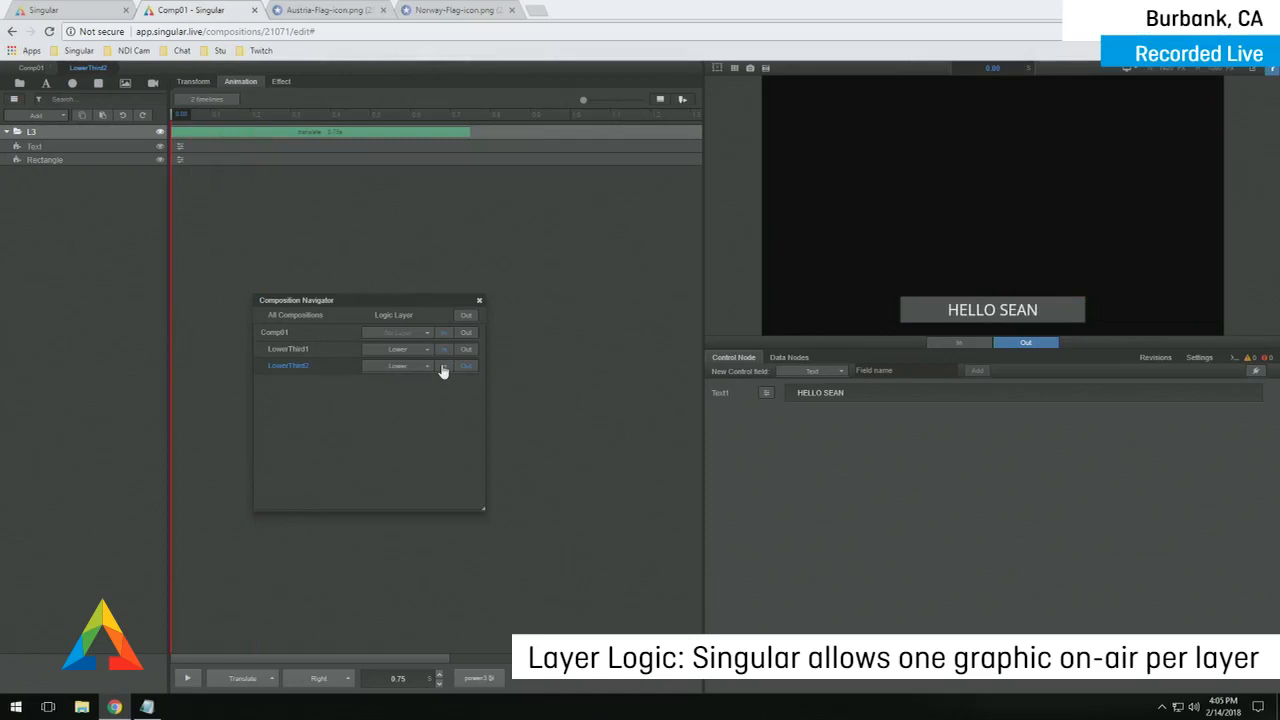
{"action": "left_click", "coordinate": [443, 367]}
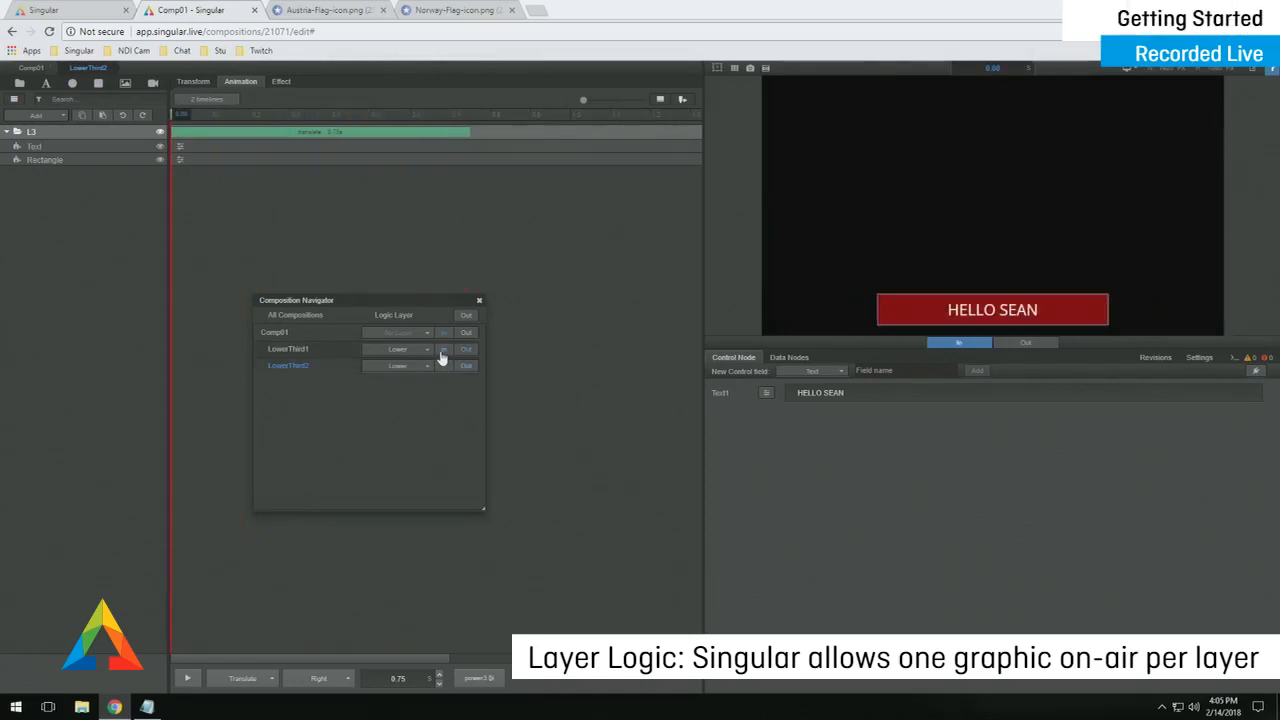
{"action": "left_click", "coordinate": [442, 352]}
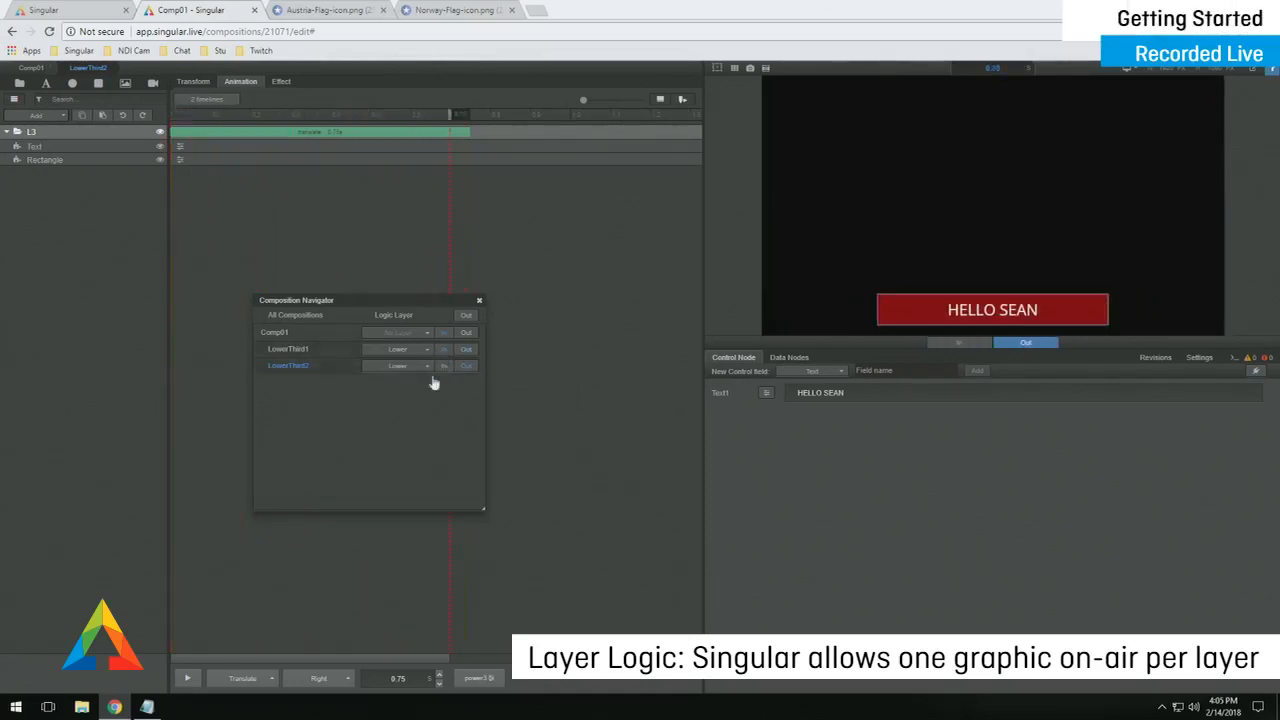
{"action": "left_click", "coordinate": [195, 138]}
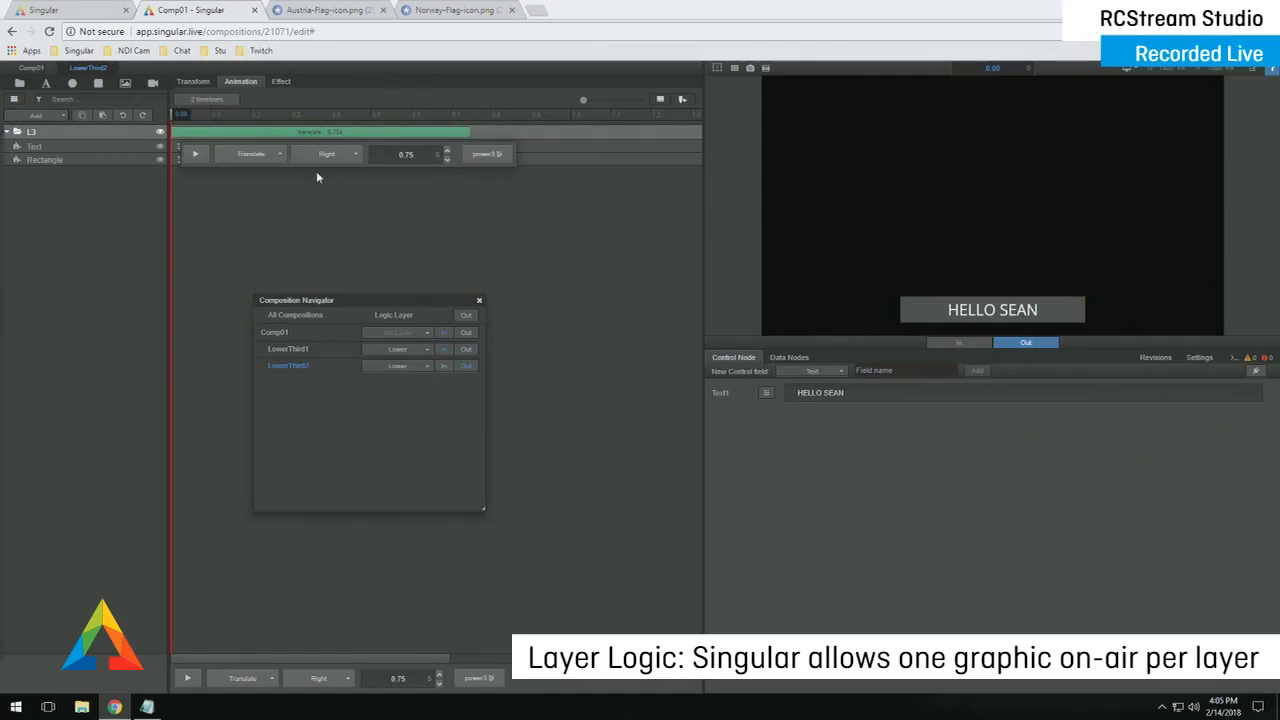
- Look through the easing curve options for the L3 and LowerThird1 transitions
{"action": "left_click", "coordinate": [487, 157]}
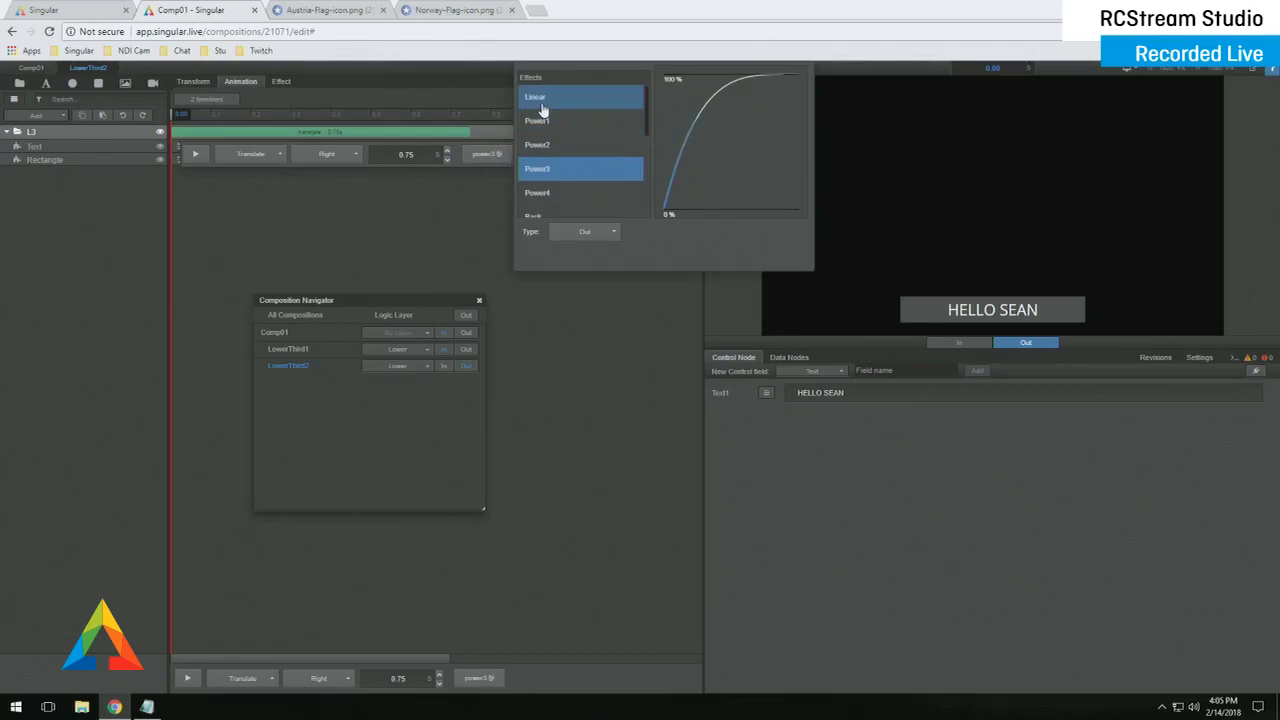
{"action": "left_click", "coordinate": [286, 349]}
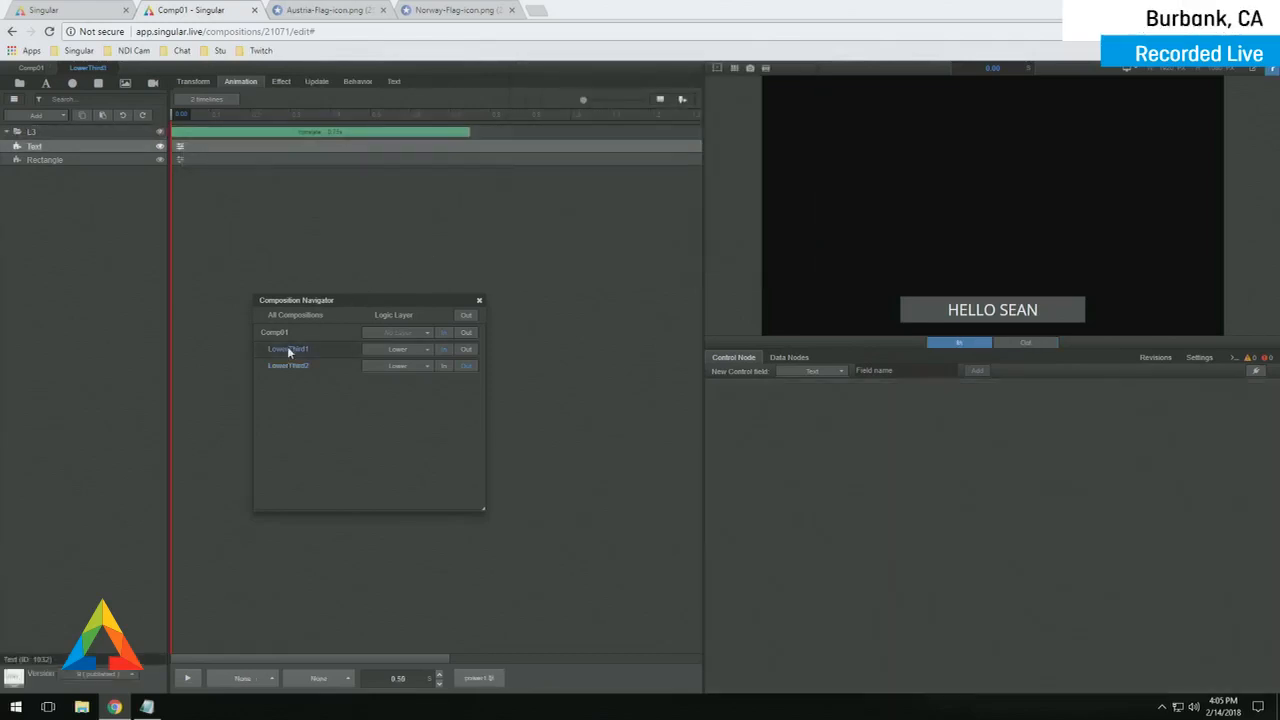
{"action": "left_click", "coordinate": [193, 131]}
{"action": "left_click", "coordinate": [486, 154]}
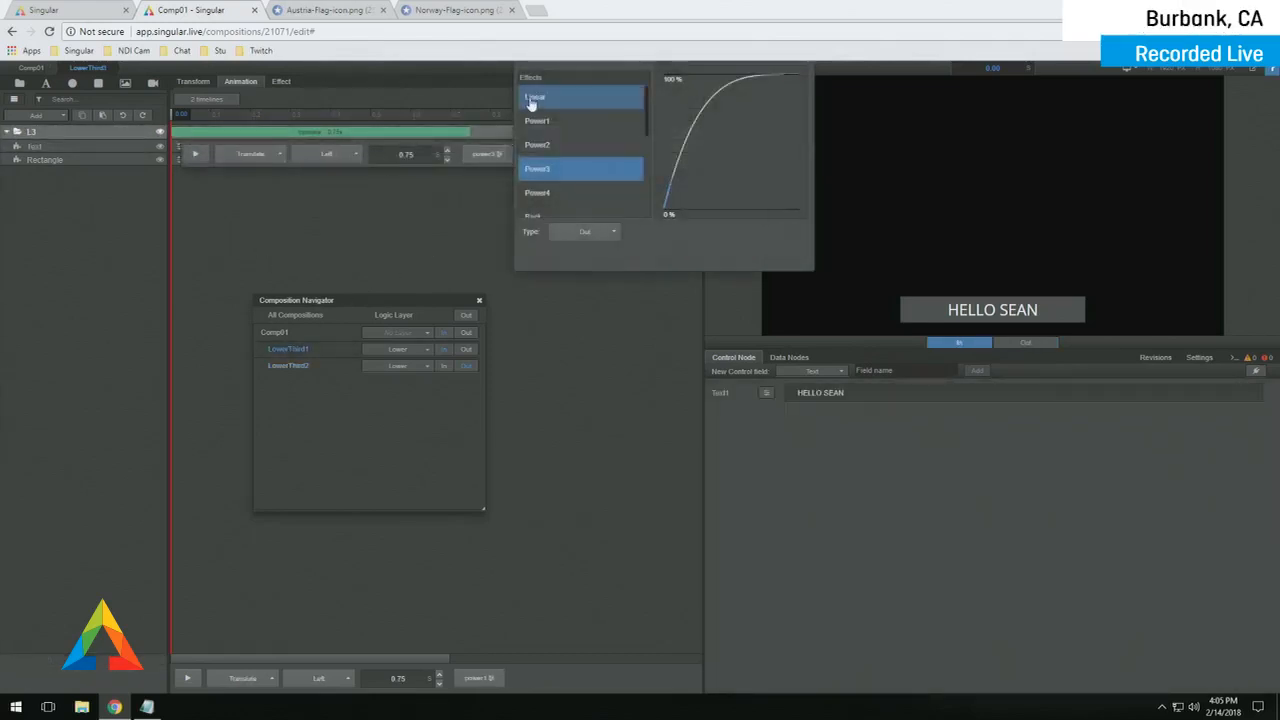
- Swap the lower thirds on air, ending with the grey one, and close the navigator
{"action": "left_click", "coordinate": [444, 366]}
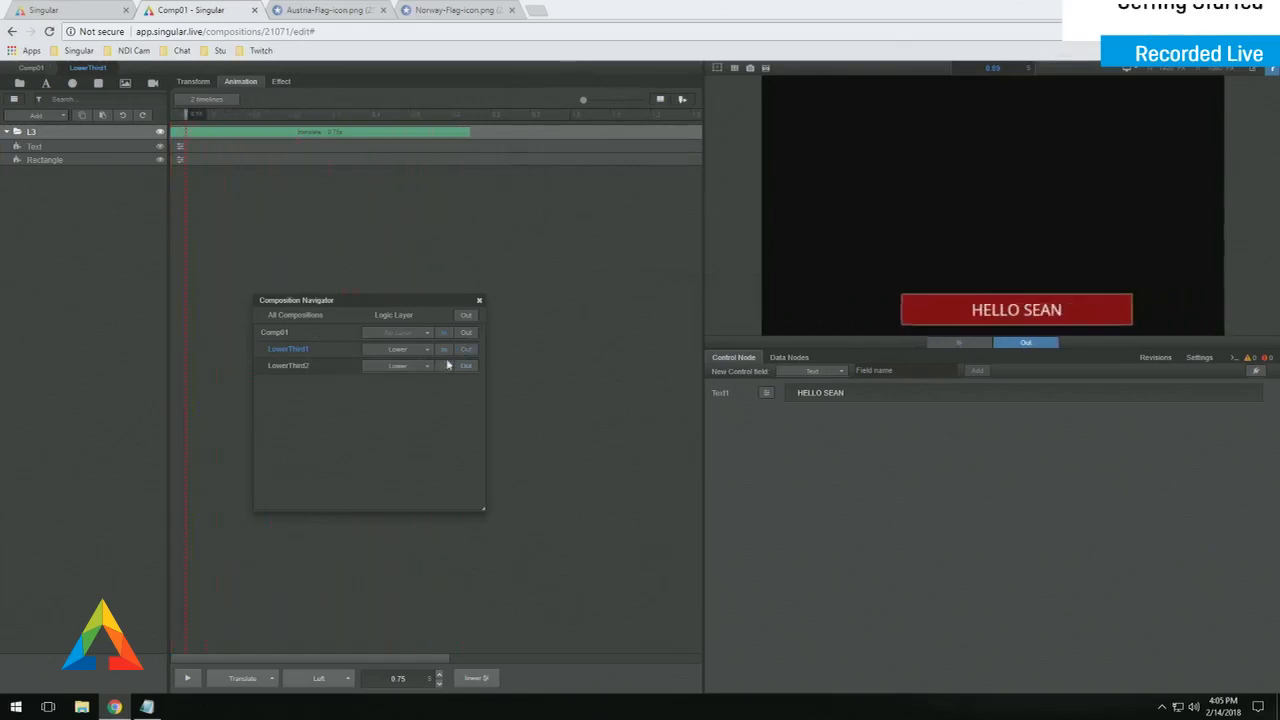
{"action": "left_click", "coordinate": [445, 351]}
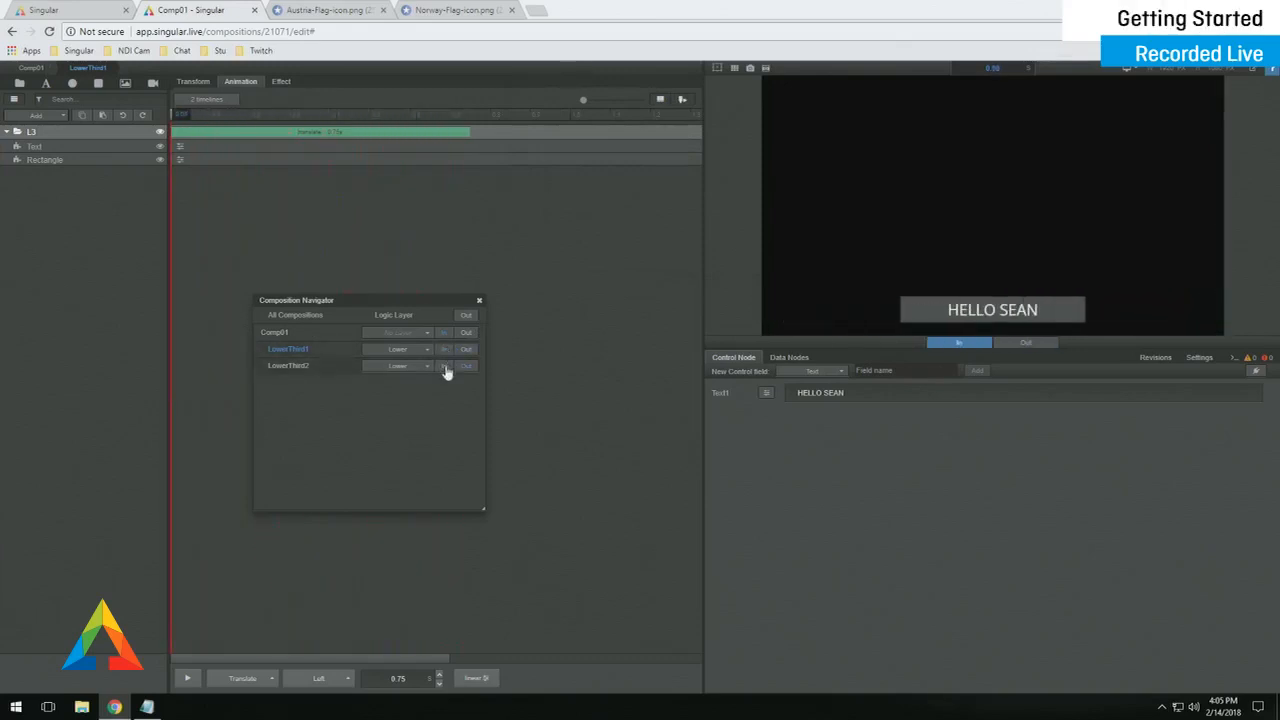
{"action": "left_click", "coordinate": [444, 366]}
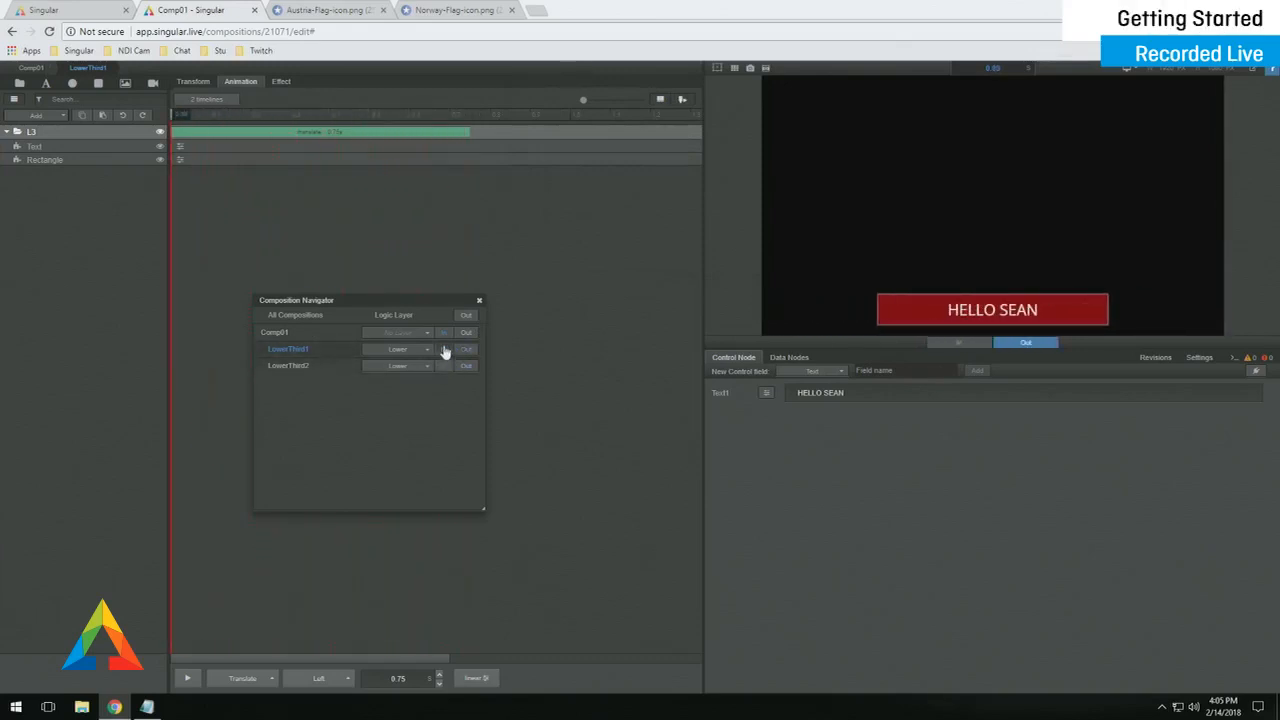
{"action": "left_click", "coordinate": [445, 350]}
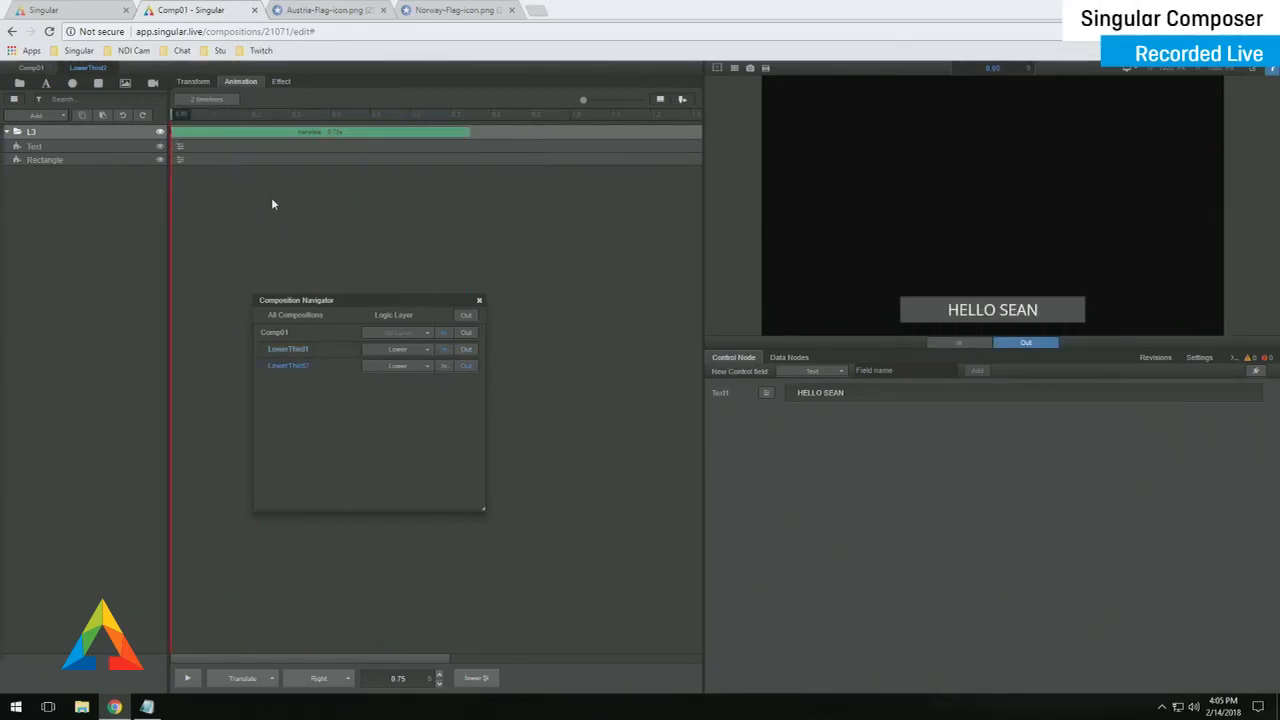
{"action": "left_click", "coordinate": [479, 300]}
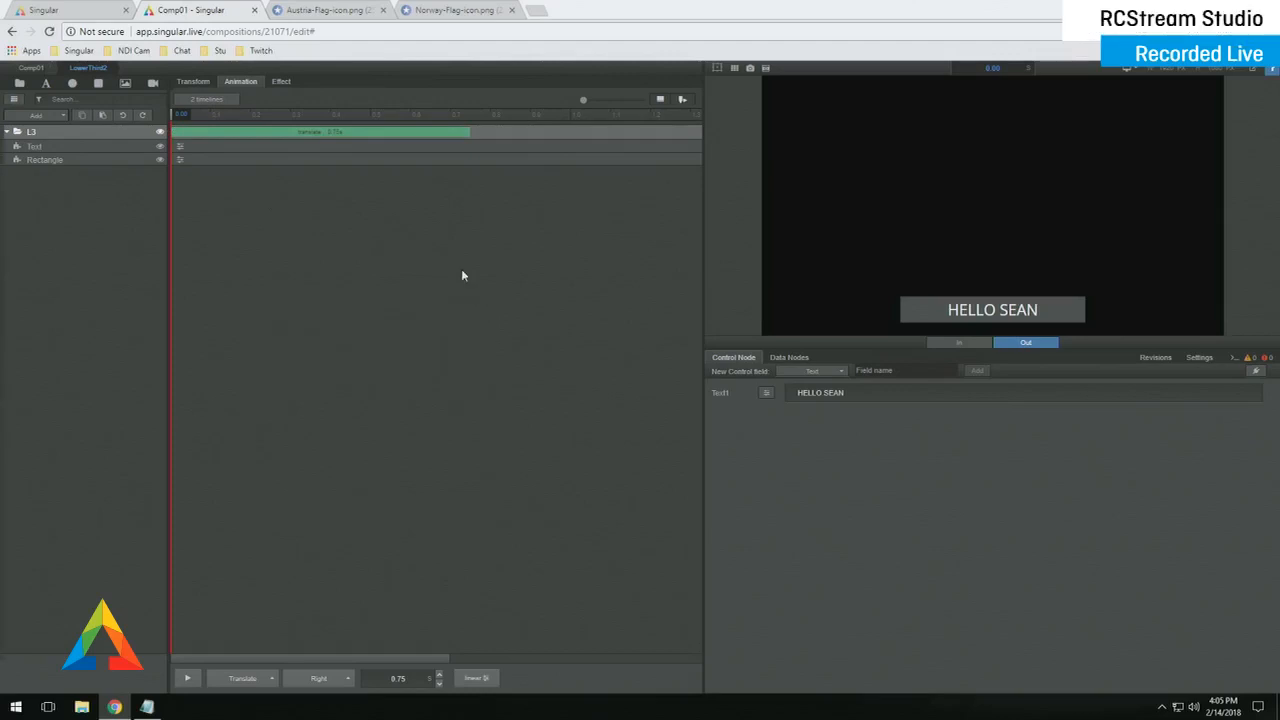
- Add a subcomposition to Comp01 above LowerThird1, name it UpperLeftBug, and open it
{"action": "left_click", "coordinate": [31, 68]}
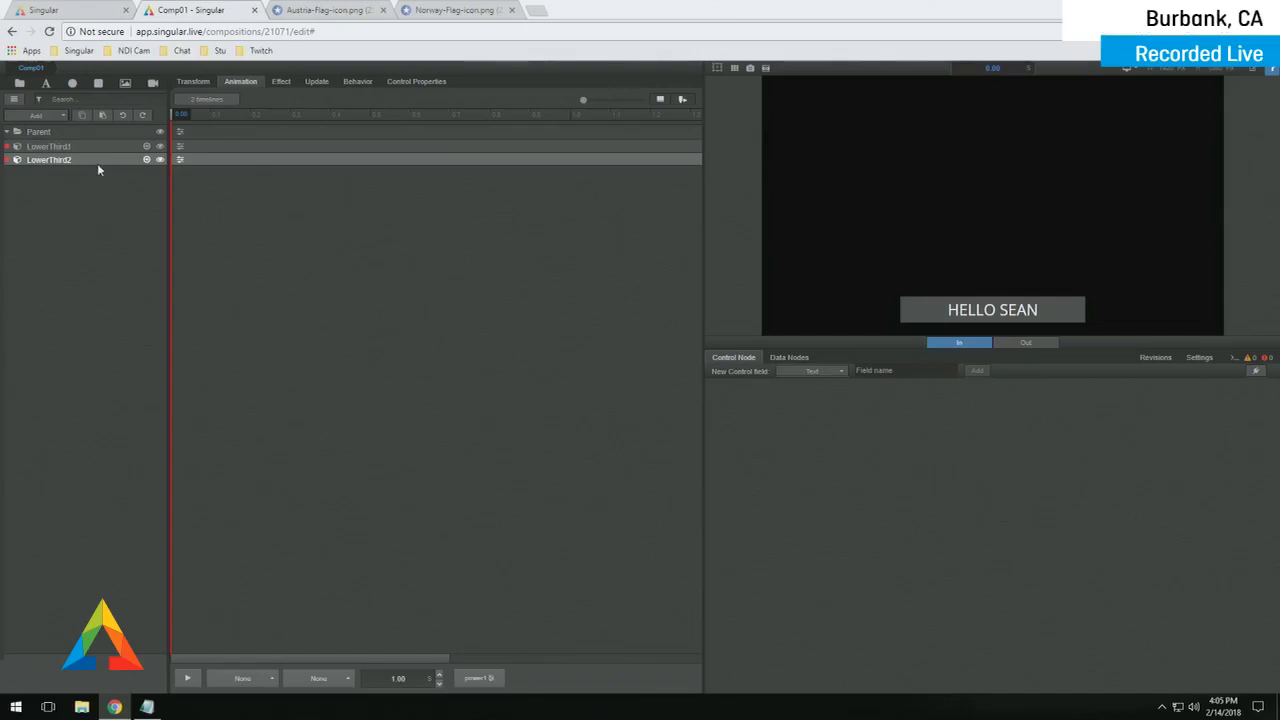
{"action": "left_click", "coordinate": [40, 116]}
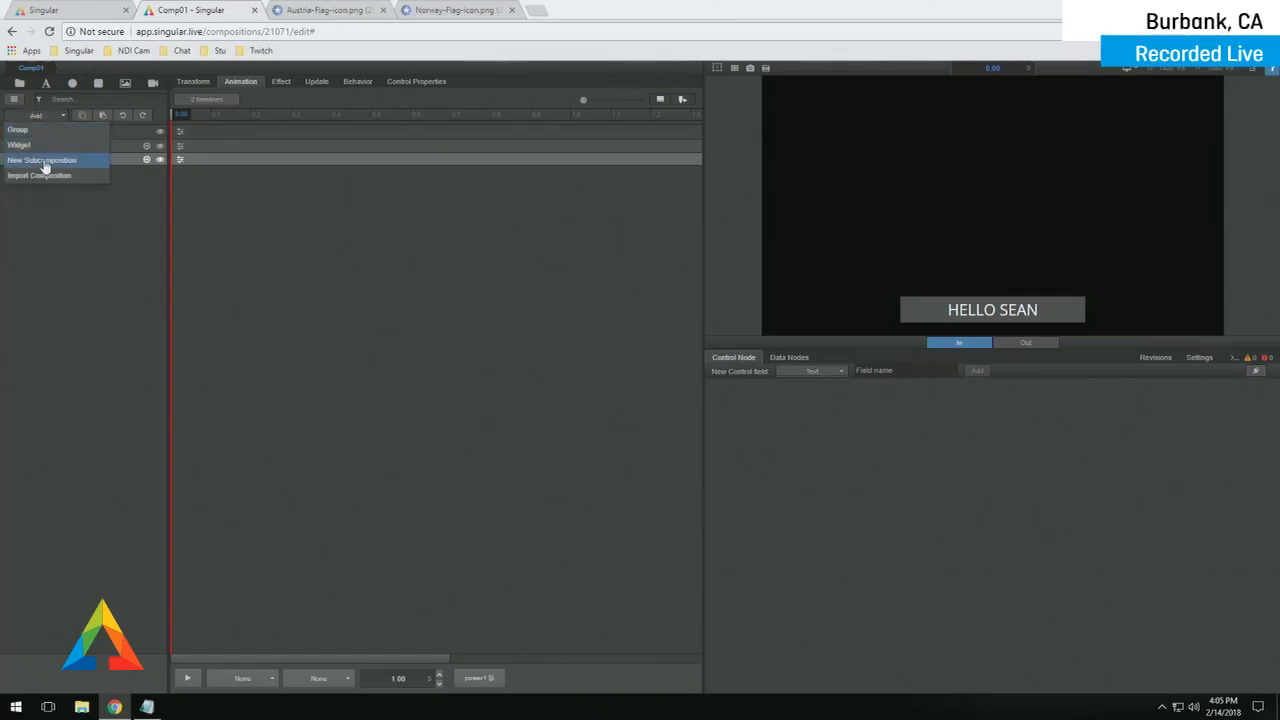
{"action": "left_click", "coordinate": [44, 160]}
{"action": "left_click_drag", "start_coordinate": [93, 163], "coordinate": [91, 138]}
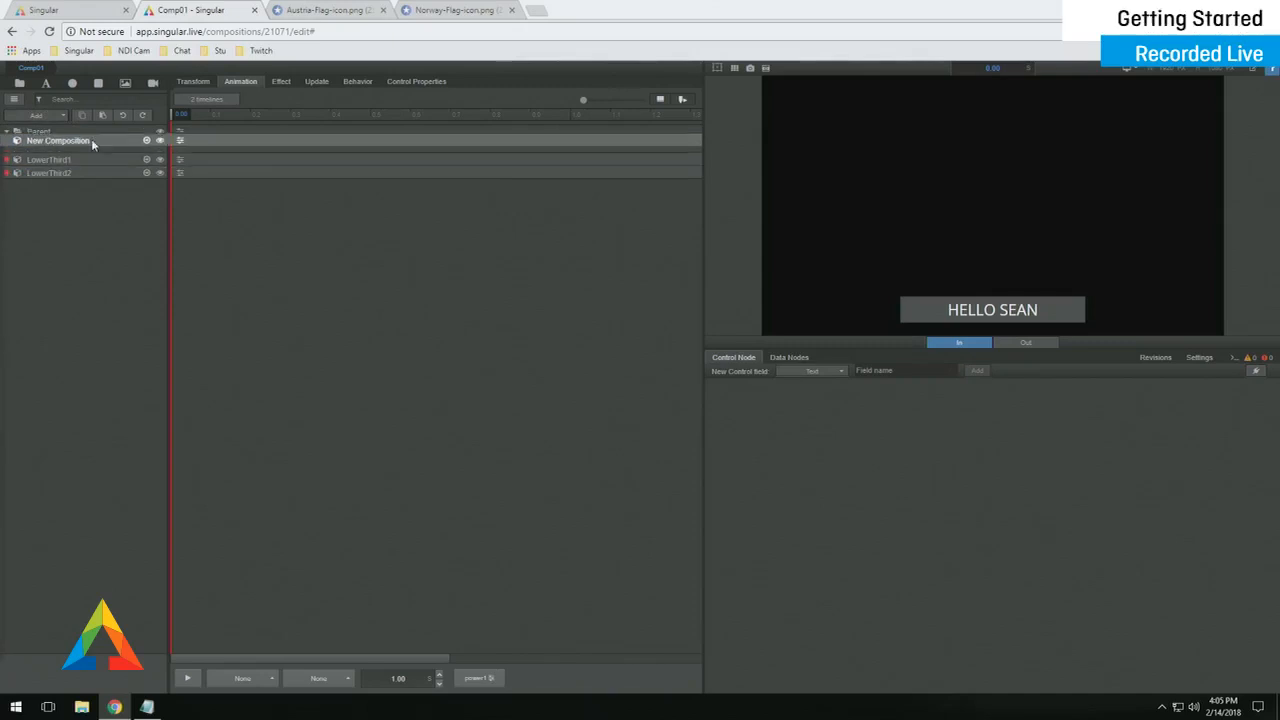
{"action": "double_click", "coordinate": [80, 146]}
{"action": "type", "text": "Fl"}
{"action": "type", "text": "perLeft"}
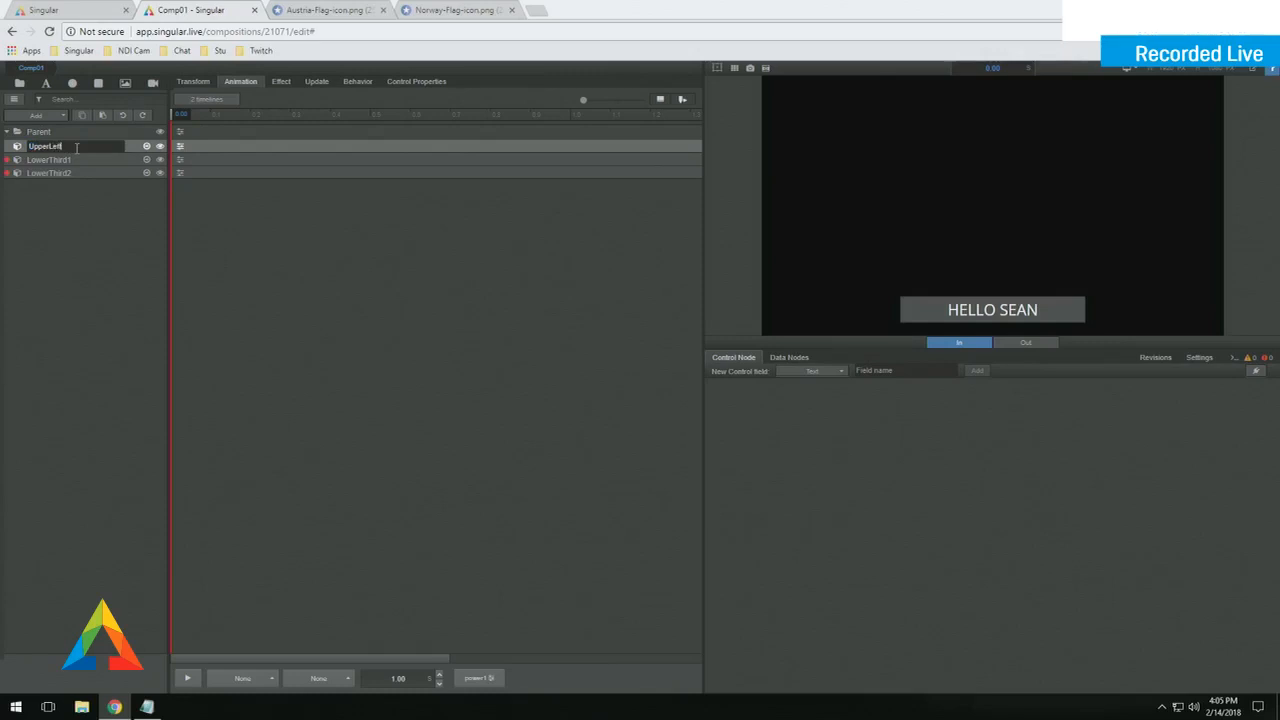
{"action": "type", "text": "Bug"}
{"action": "key", "text": "Return"}
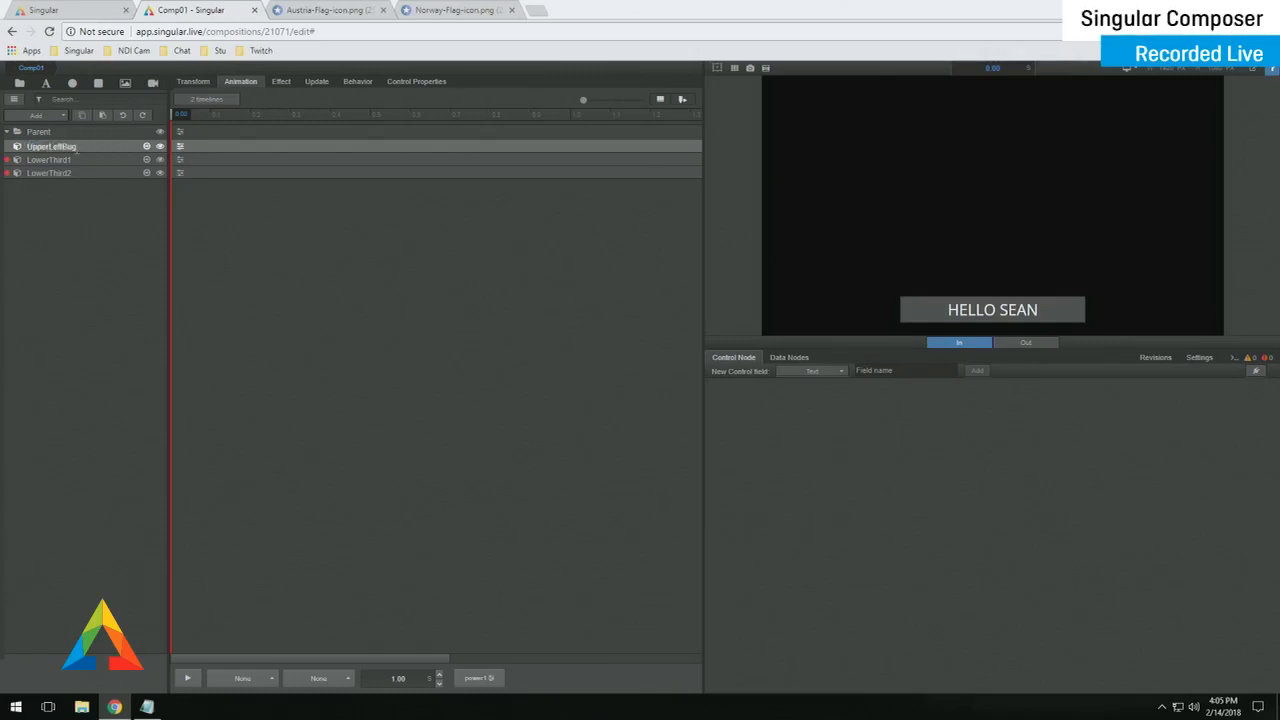
{"action": "double_click", "coordinate": [15, 147]}
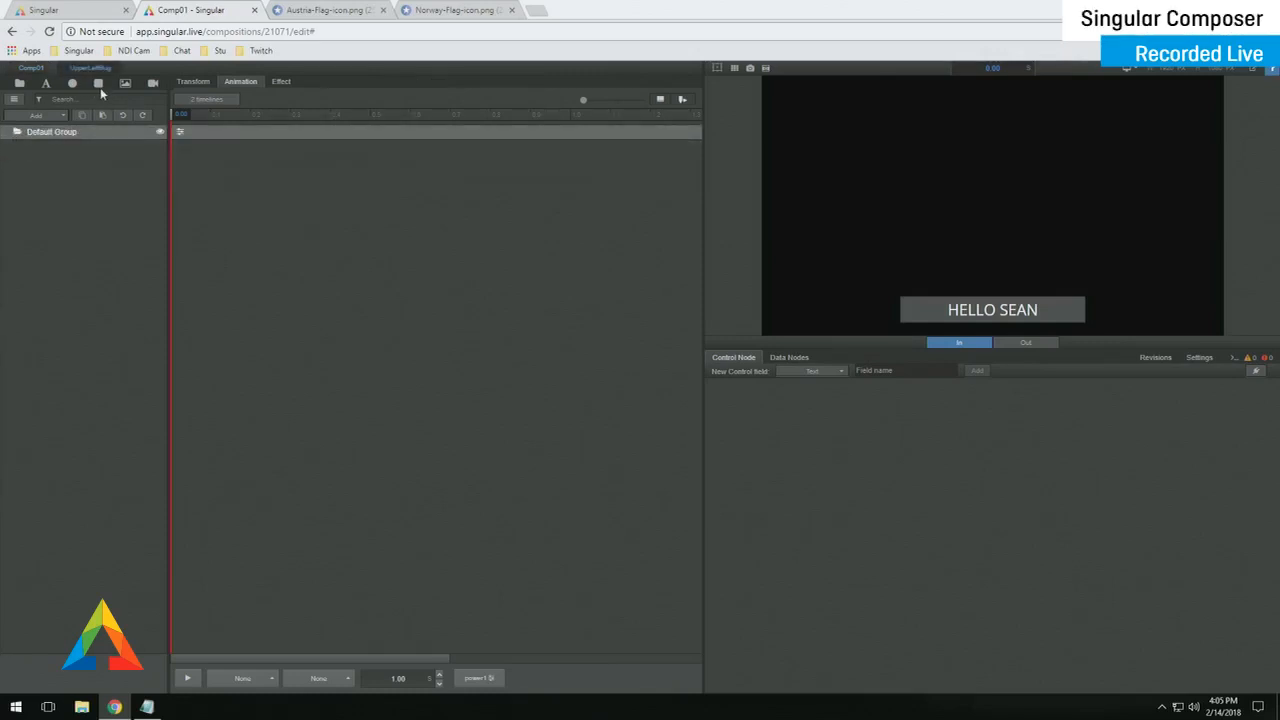
- Add a rectangle with its transition set to None, then select the Default Group's animation
{"action": "left_click", "coordinate": [98, 83]}
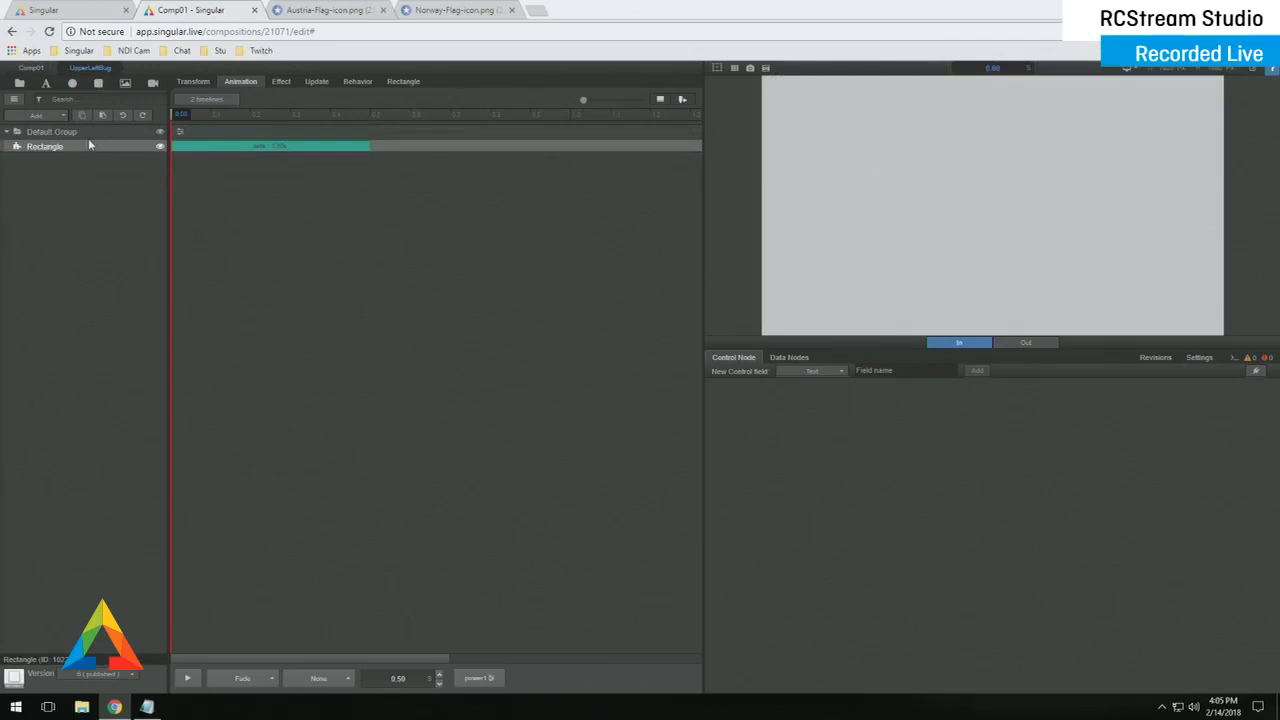
{"action": "left_click", "coordinate": [191, 150]}
{"action": "left_click", "coordinate": [250, 167]}
{"action": "left_click", "coordinate": [233, 93]}
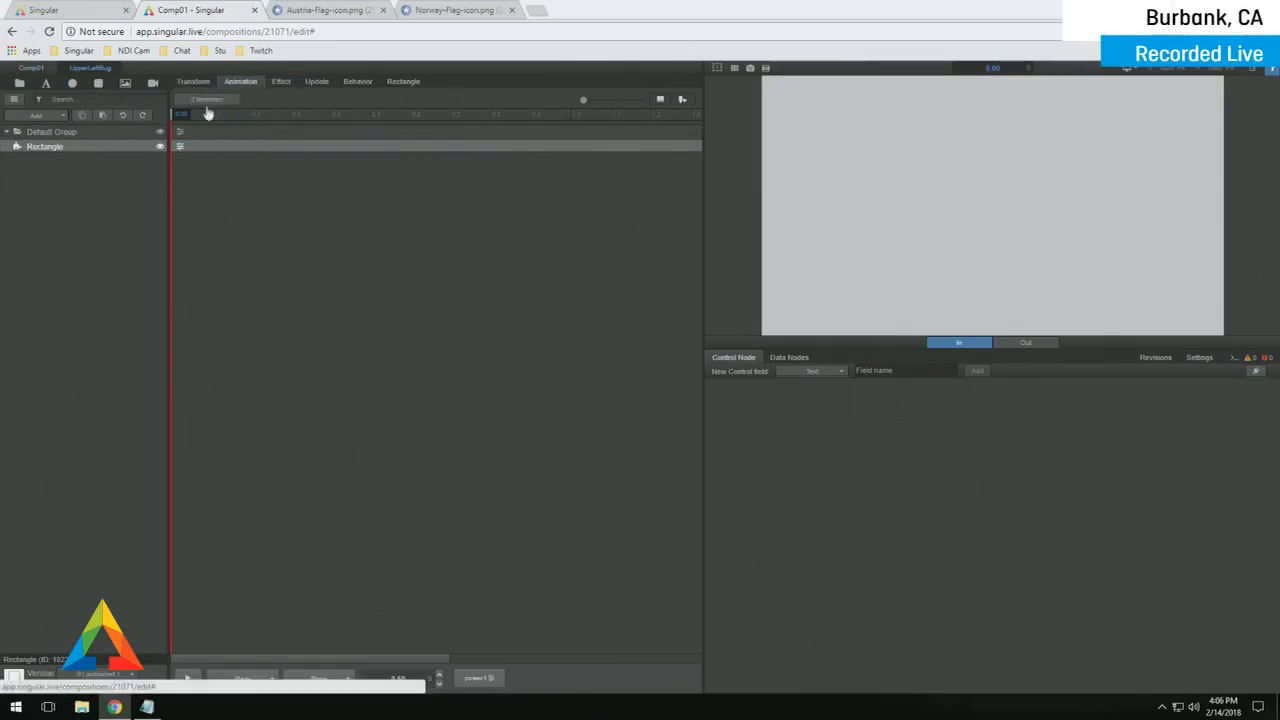
{"action": "left_click", "coordinate": [178, 134]}
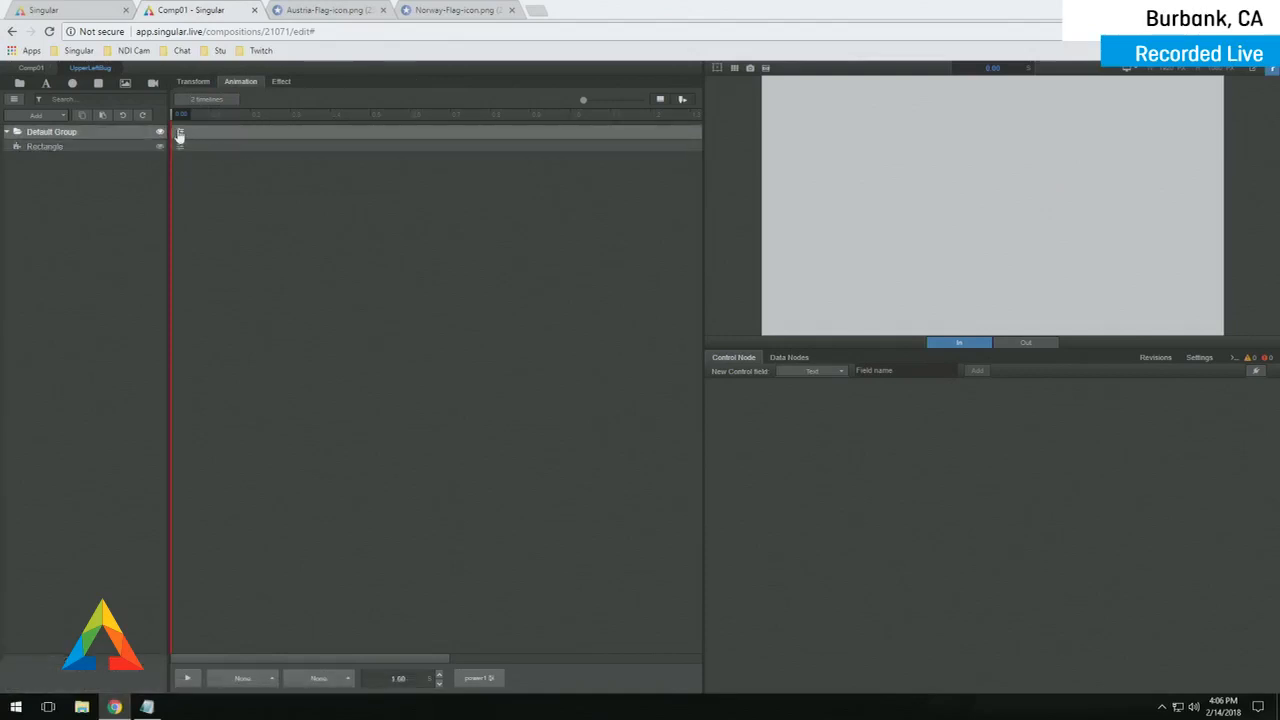
{"action": "left_click", "coordinate": [181, 136]}
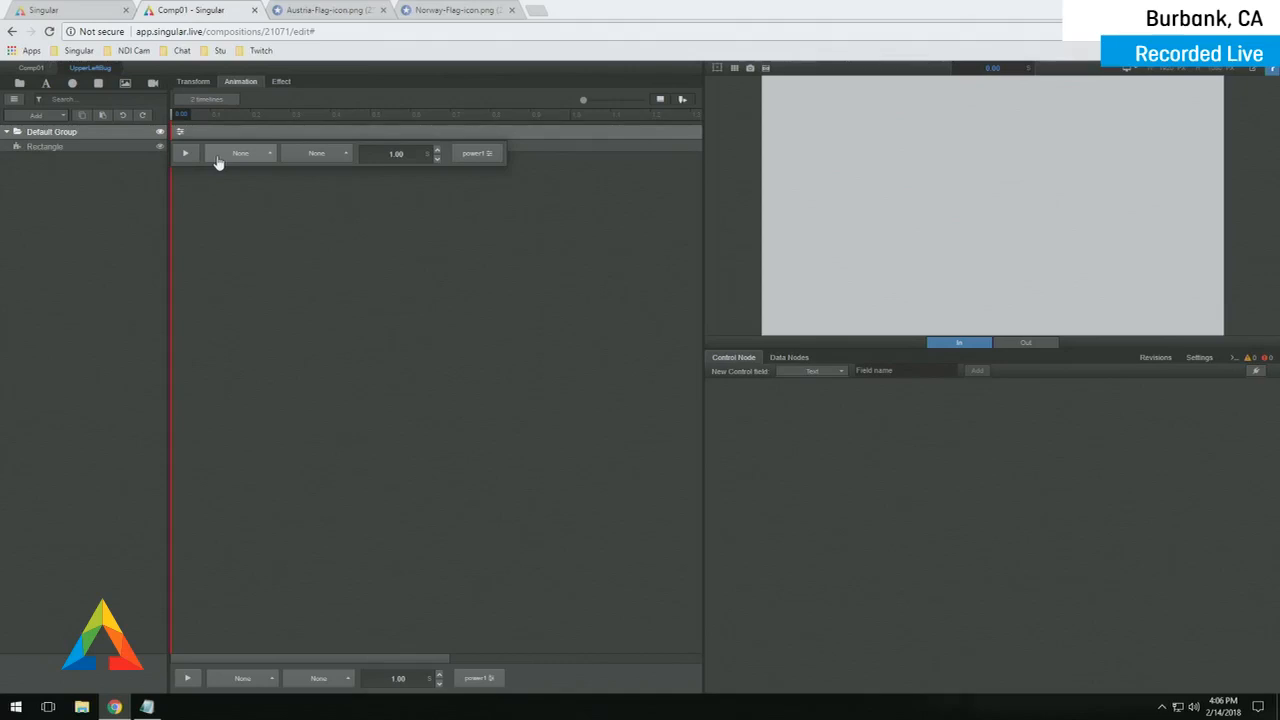
- Give the Default Group a 0.75 s Translate slide-in and preview its end position
{"action": "left_click", "coordinate": [217, 158]}
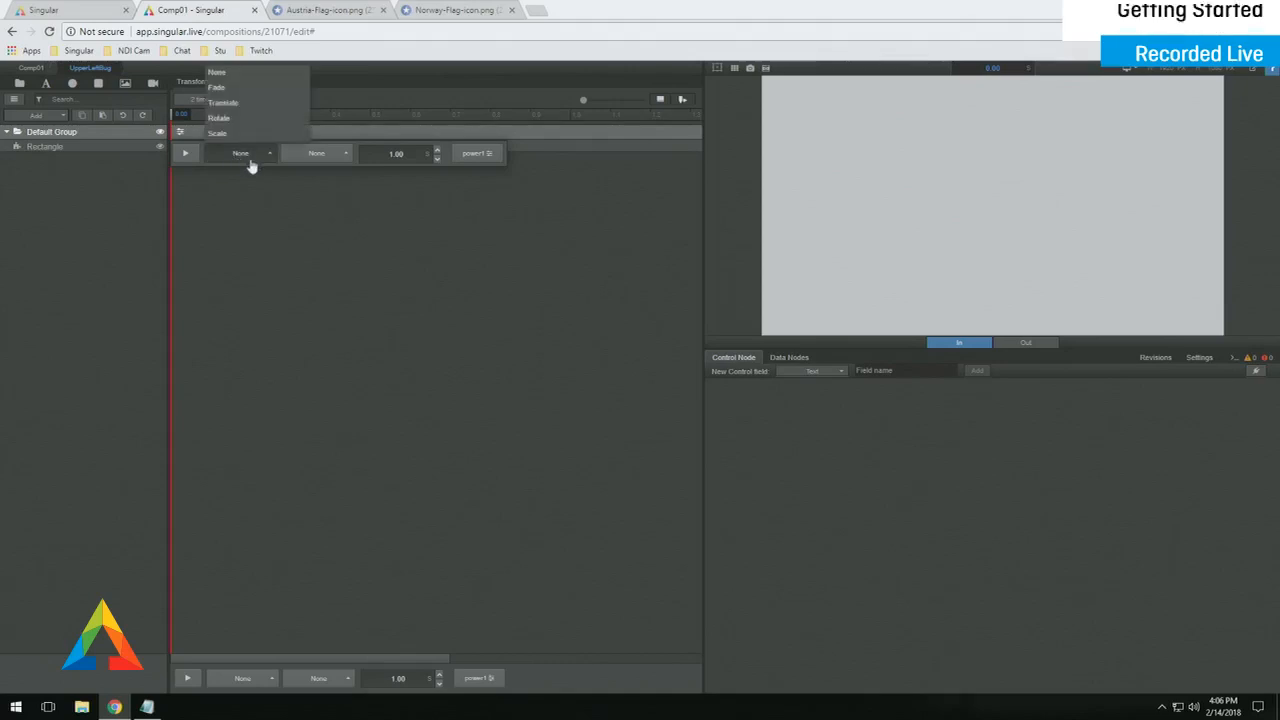
{"action": "left_click", "coordinate": [260, 112]}
{"action": "left_click", "coordinate": [193, 134]}
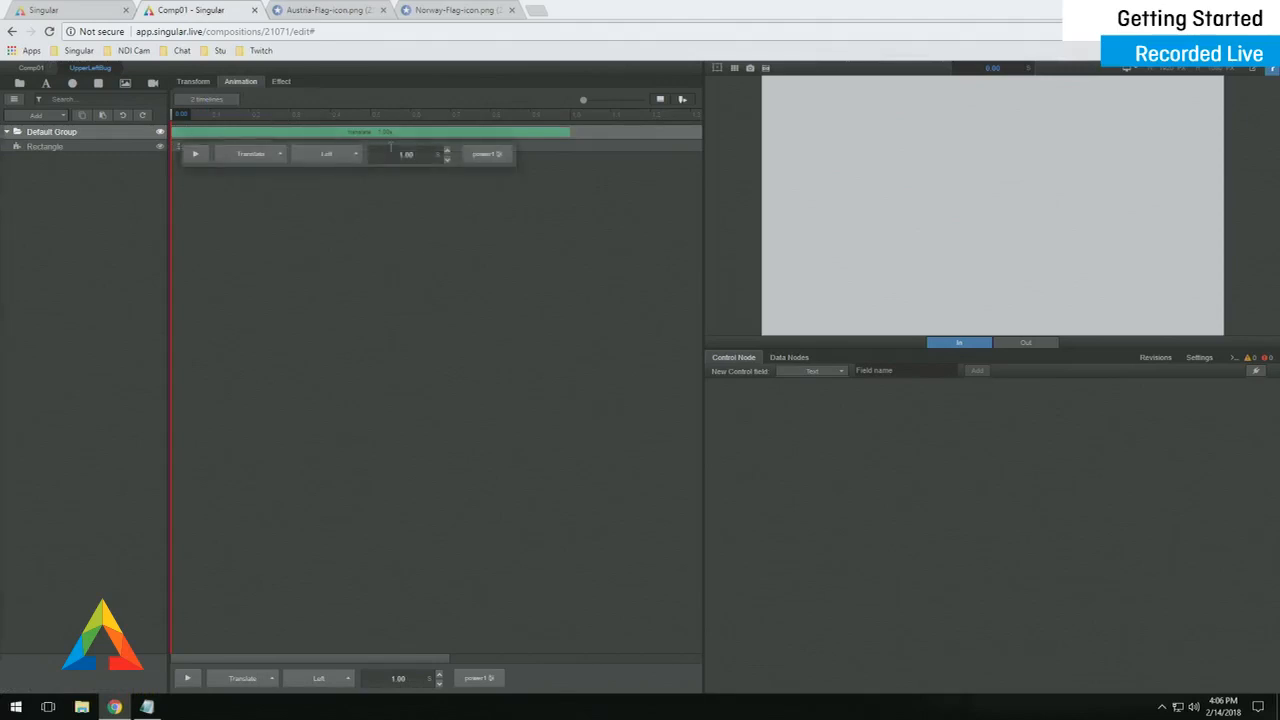
{"action": "double_click", "coordinate": [420, 154]}
{"action": "type", "text": "25"}
{"action": "key", "text": "Return"}
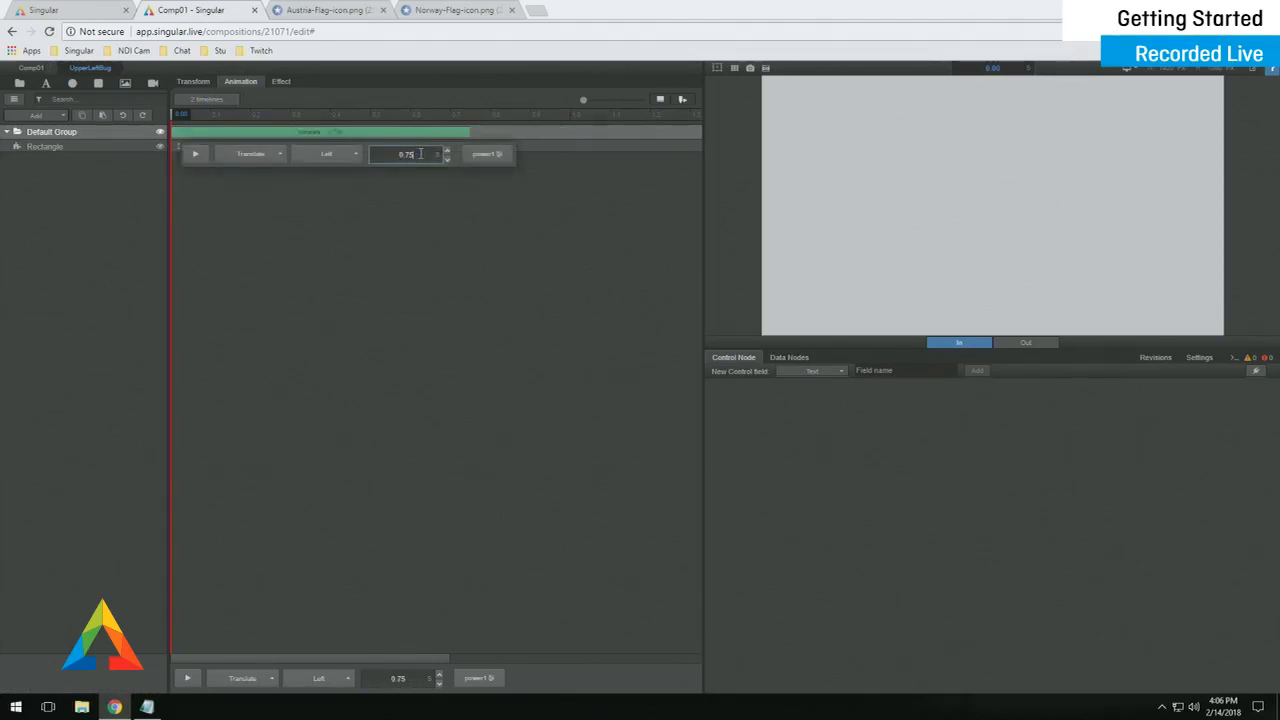
{"action": "left_click_drag", "start_coordinate": [250, 113], "coordinate": [471, 119]}
{"action": "left_click", "coordinate": [178, 147]}
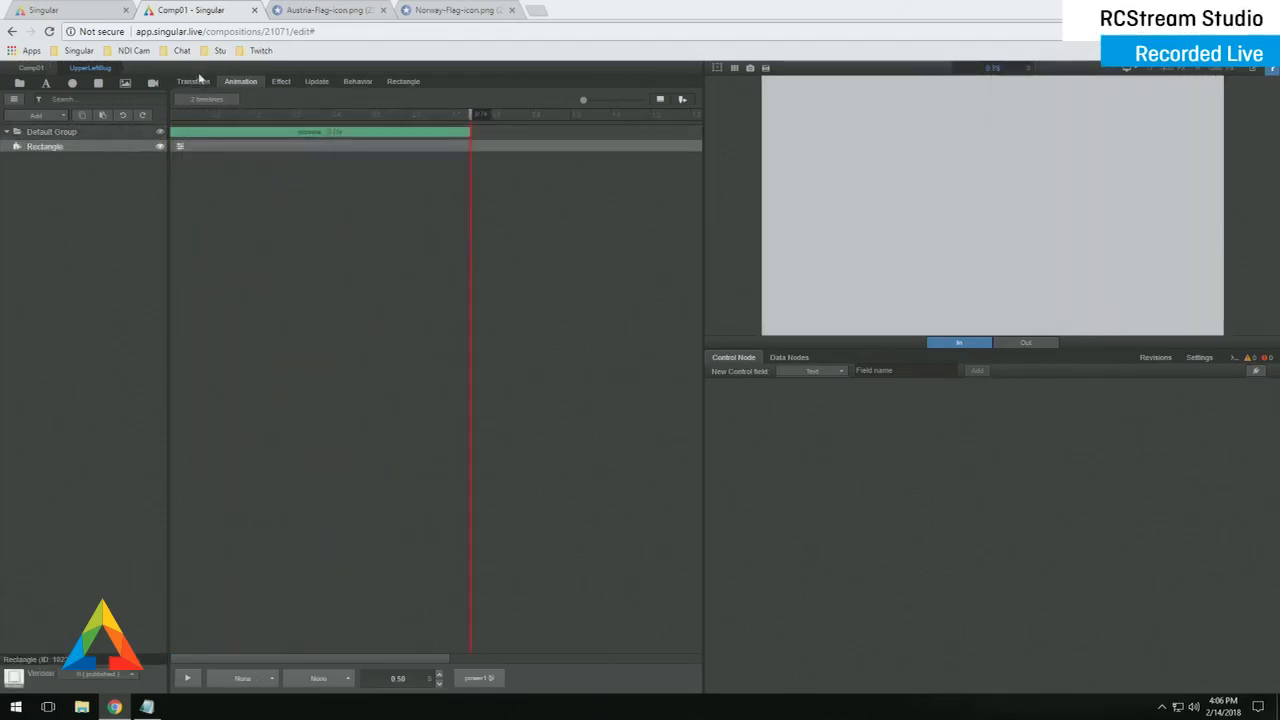
- Anchor the rectangle top-left and size it 20% by 10% with proportions unlinked
{"action": "left_click", "coordinate": [193, 81]}
{"action": "left_click", "coordinate": [266, 196]}
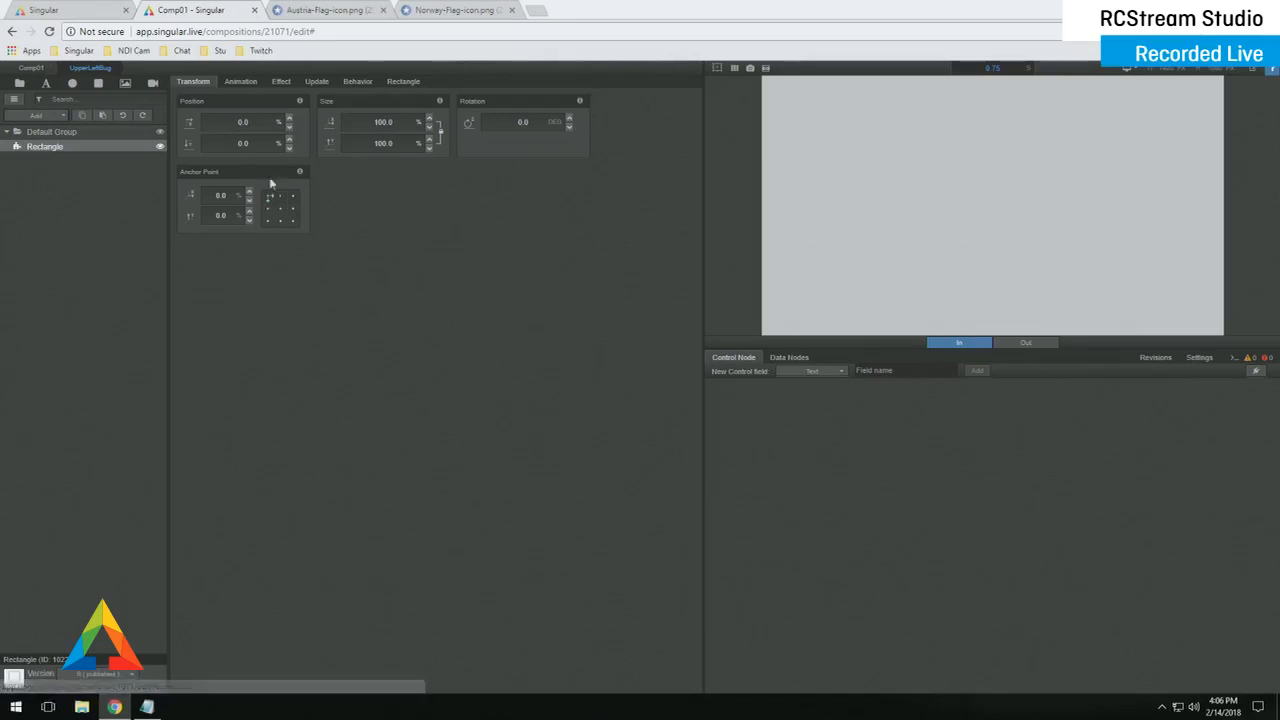
{"action": "left_click", "coordinate": [374, 121]}
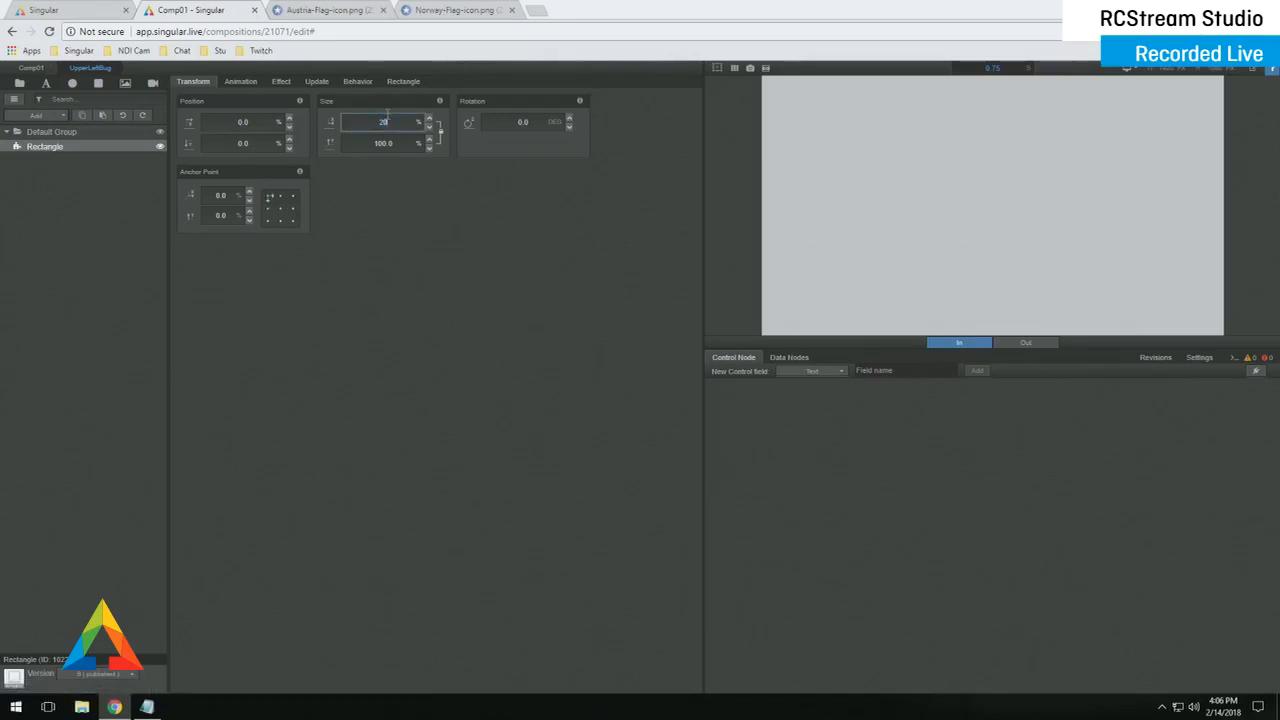
{"action": "type", "text": "20"}
{"action": "key", "text": "Tab"}
{"action": "left_click", "coordinate": [439, 131]}
{"action": "left_click", "coordinate": [397, 145]}
{"action": "type", "text": "10"}
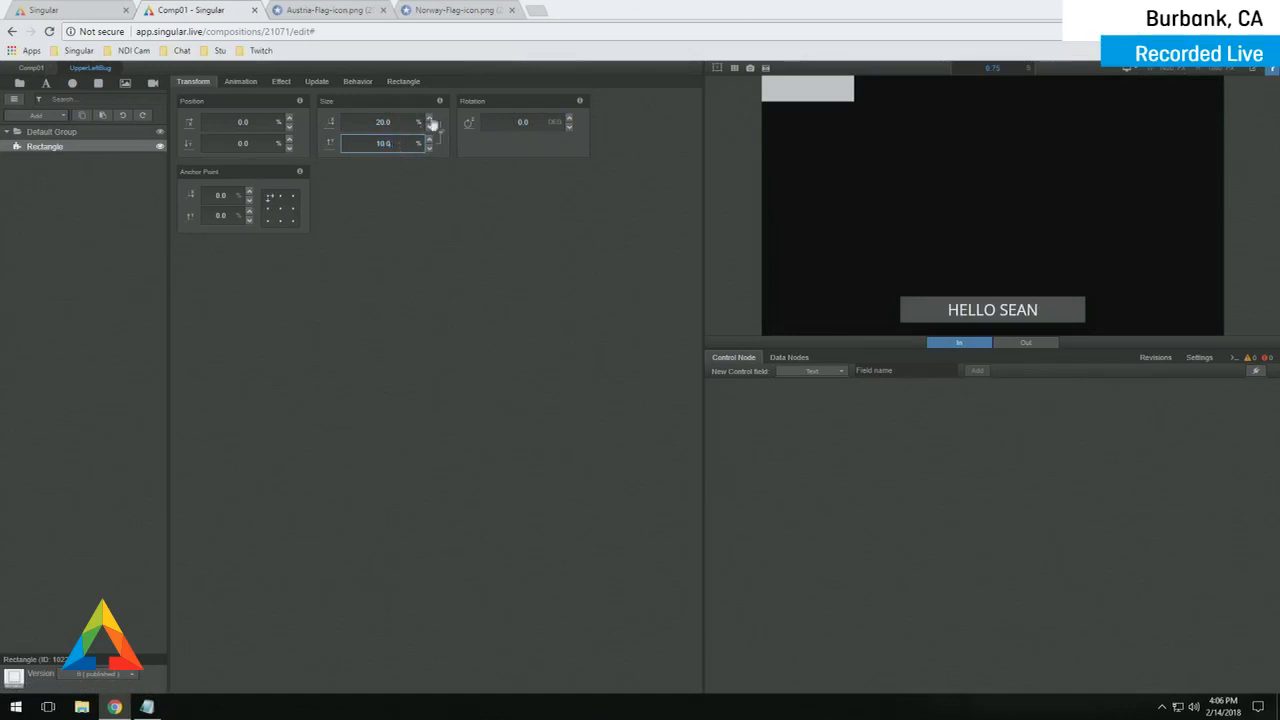
- Fill the rectangle dark grey and add a Text layer
{"action": "left_click", "coordinate": [404, 81]}
{"action": "left_click", "coordinate": [432, 132]}
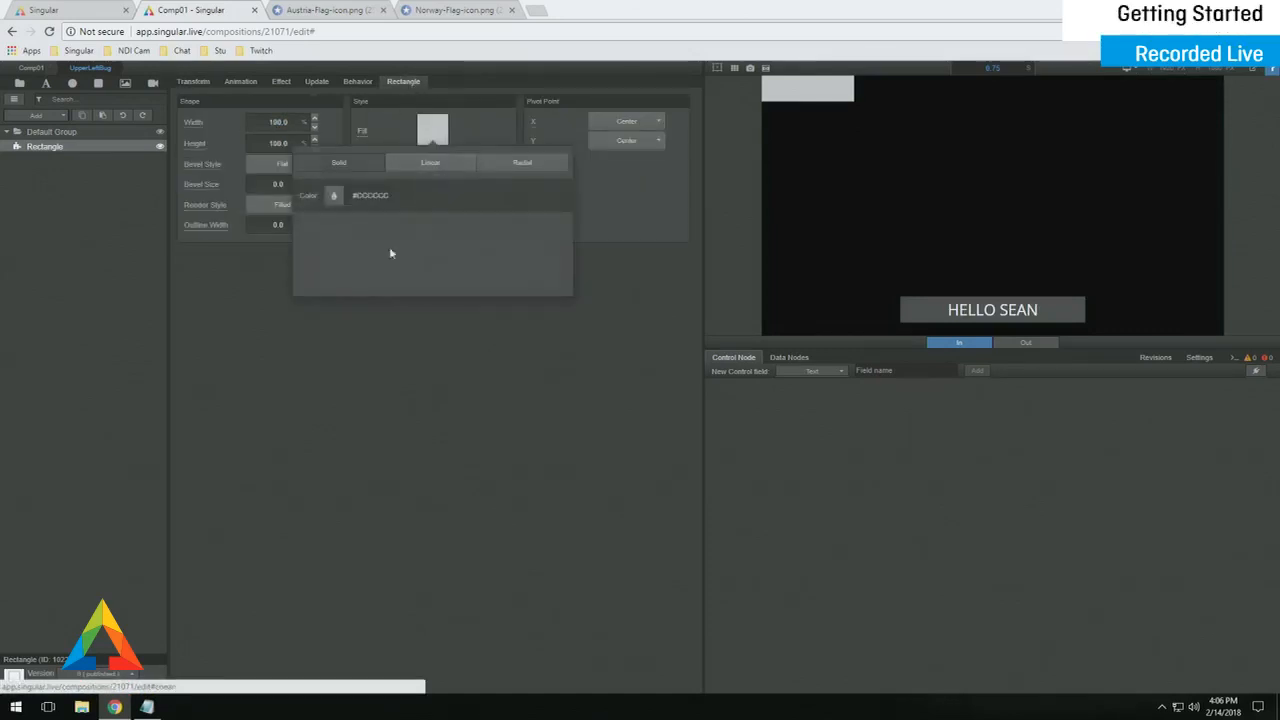
{"action": "left_click", "coordinate": [333, 195]}
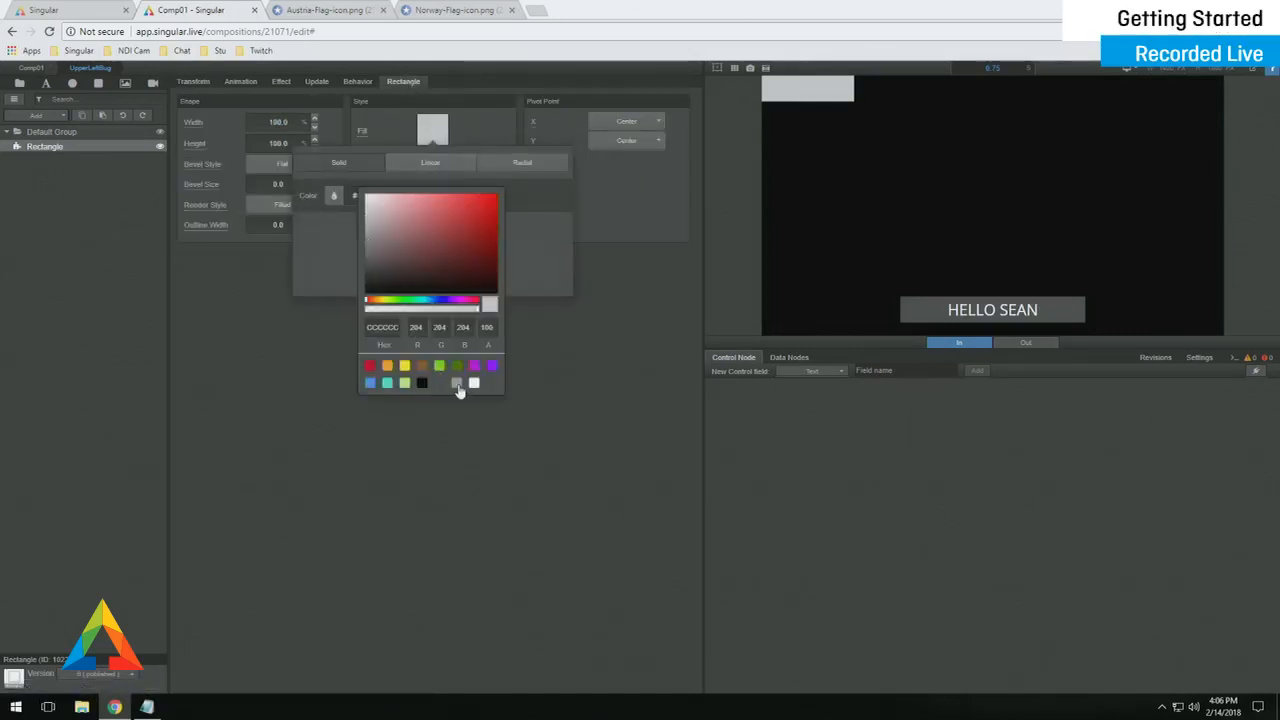
{"action": "left_click", "coordinate": [457, 384]}
{"action": "left_click", "coordinate": [440, 384]}
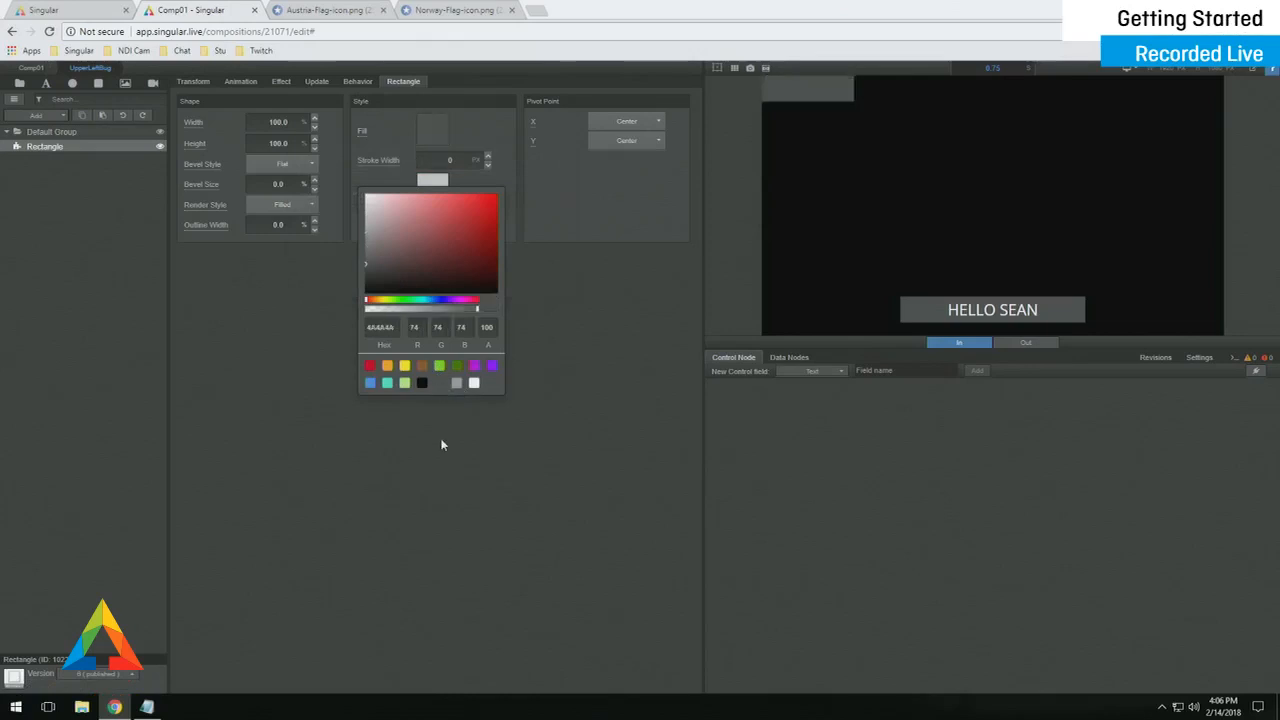
{"action": "left_click", "coordinate": [44, 88]}
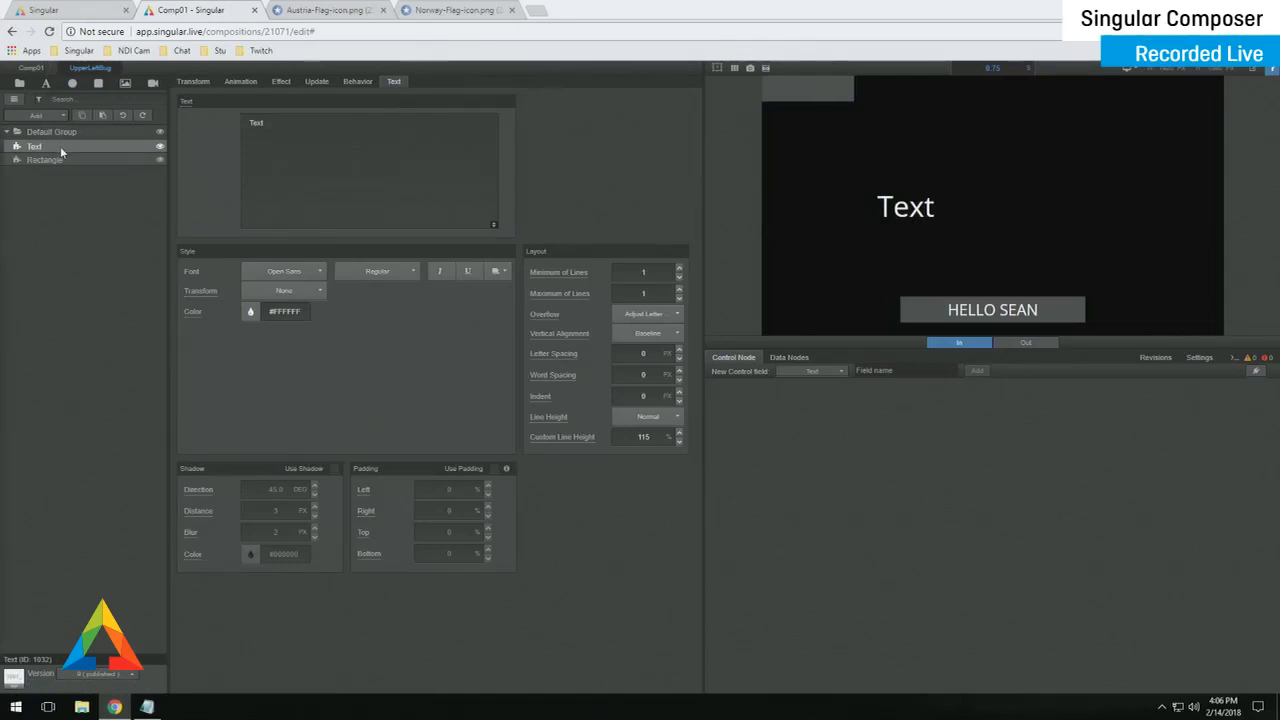
- Centre-align the text within its box
{"action": "left_click", "coordinate": [718, 69]}
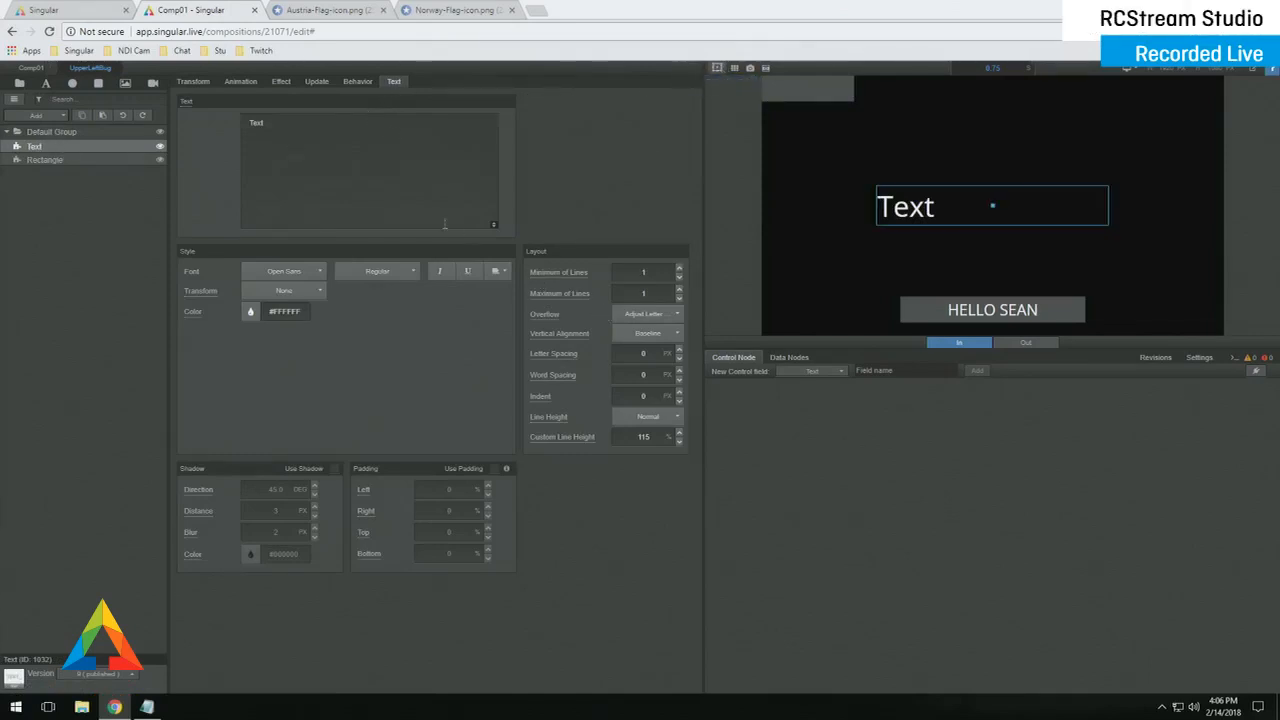
{"action": "left_click", "coordinate": [507, 272]}
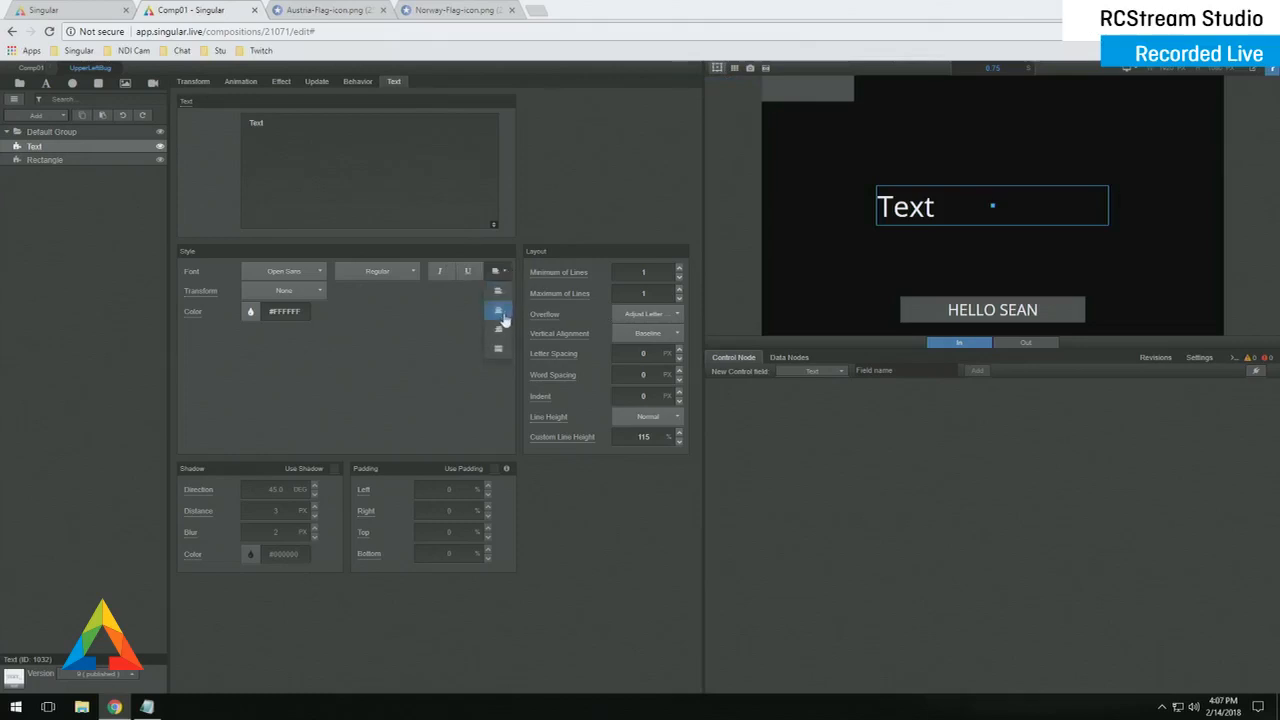
{"action": "left_click", "coordinate": [498, 304]}
- Anchor the text top-left at position 0/0 and shrink it to about 19.6% by 5.68%
{"action": "left_click", "coordinate": [193, 81]}
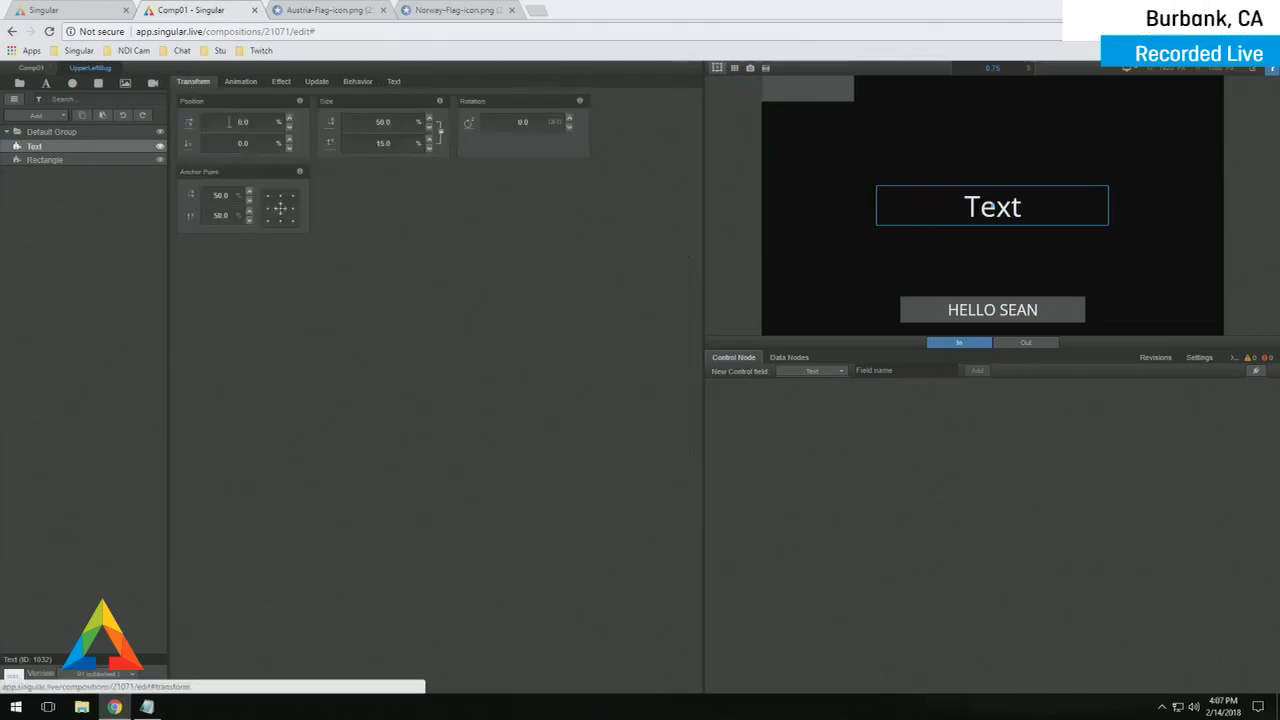
{"action": "left_click", "coordinate": [243, 143]}
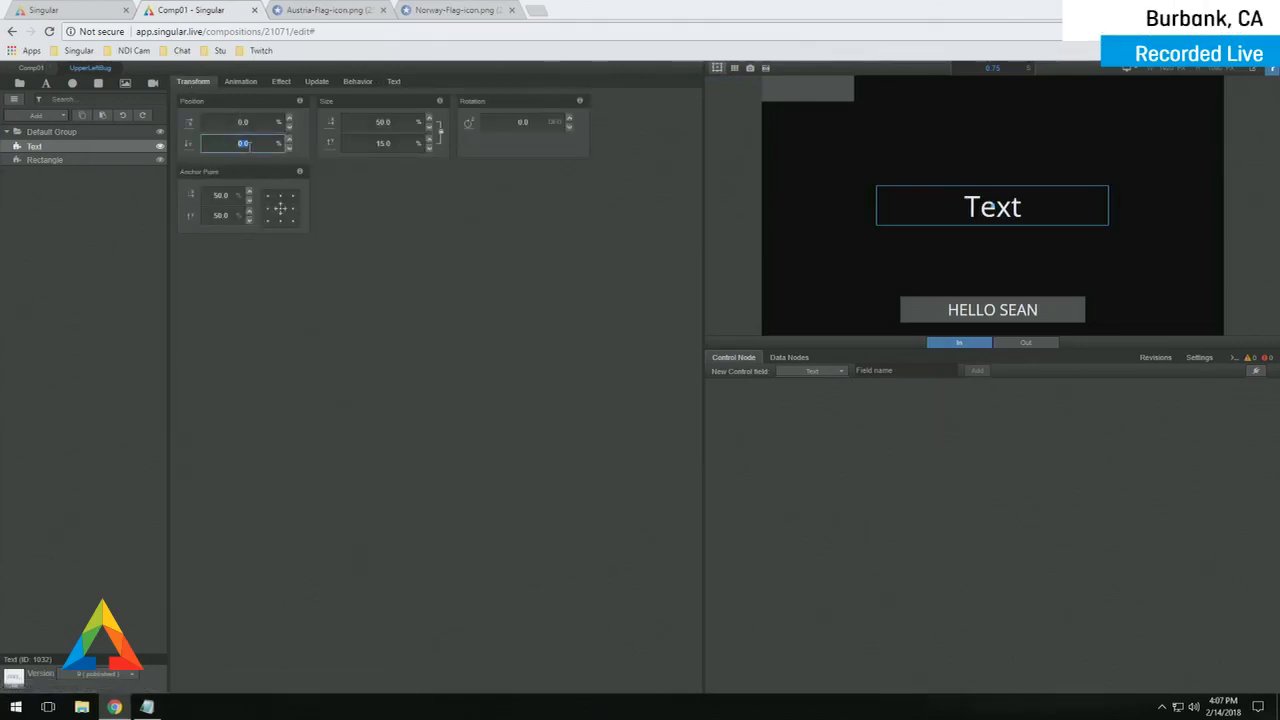
{"action": "left_click", "coordinate": [268, 196]}
{"action": "left_click", "coordinate": [240, 122]}
{"action": "type", "text": "0"}
{"action": "key", "text": "Tab"}
{"action": "type", "text": "0"}
{"action": "key", "text": "Tab"}
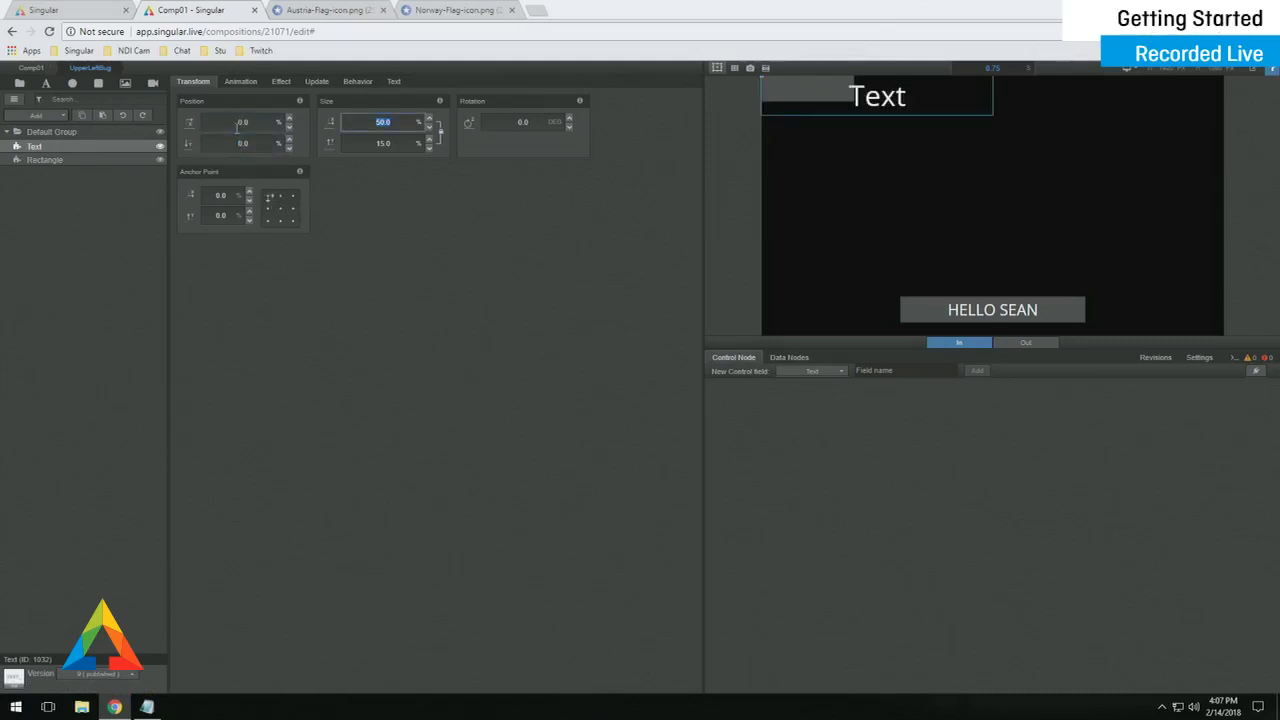
{"action": "left_click_drag", "start_coordinate": [402, 142], "coordinate": [345, 141]}
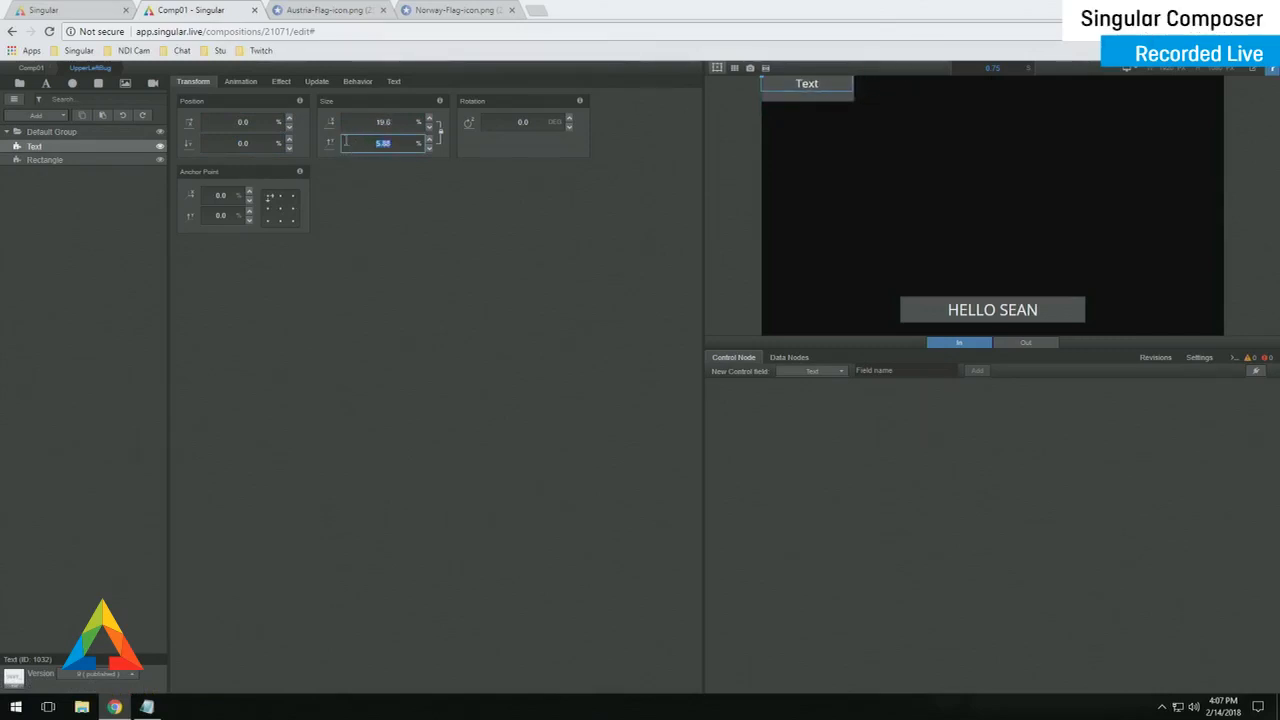
{"action": "left_click_drag", "start_coordinate": [266, 147], "coordinate": [280, 150]}
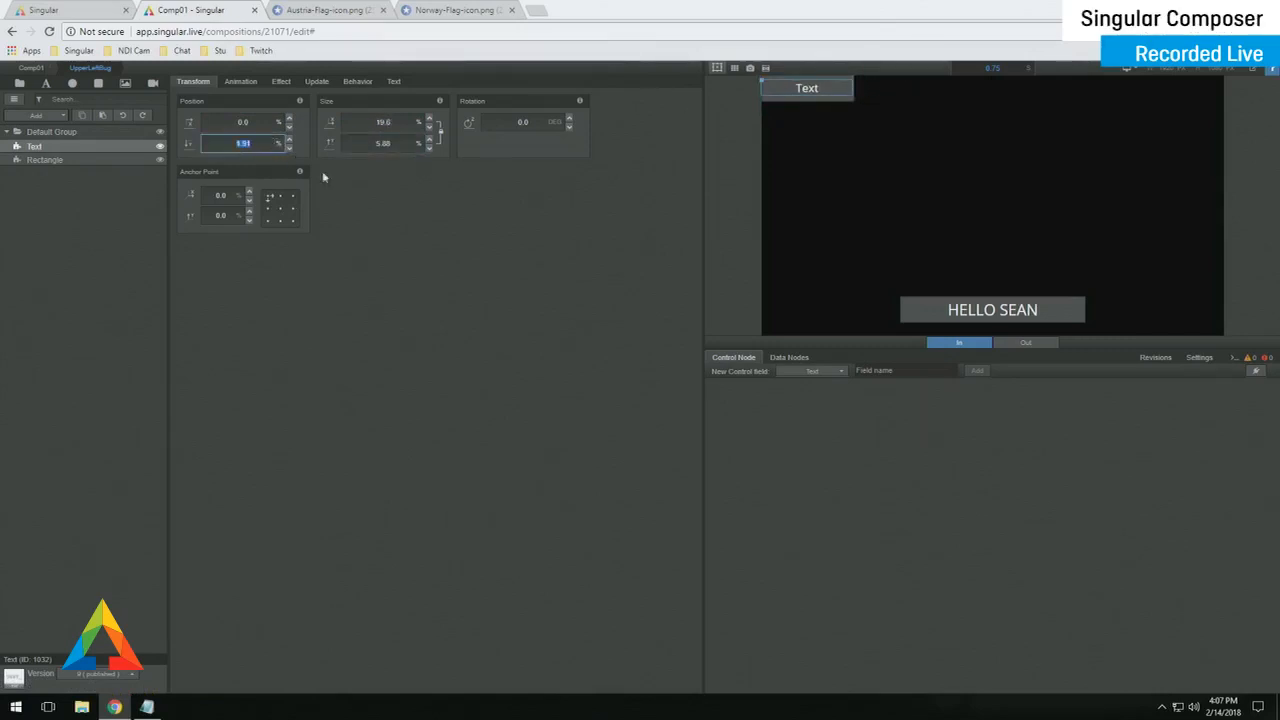
{"action": "left_click", "coordinate": [318, 82]}
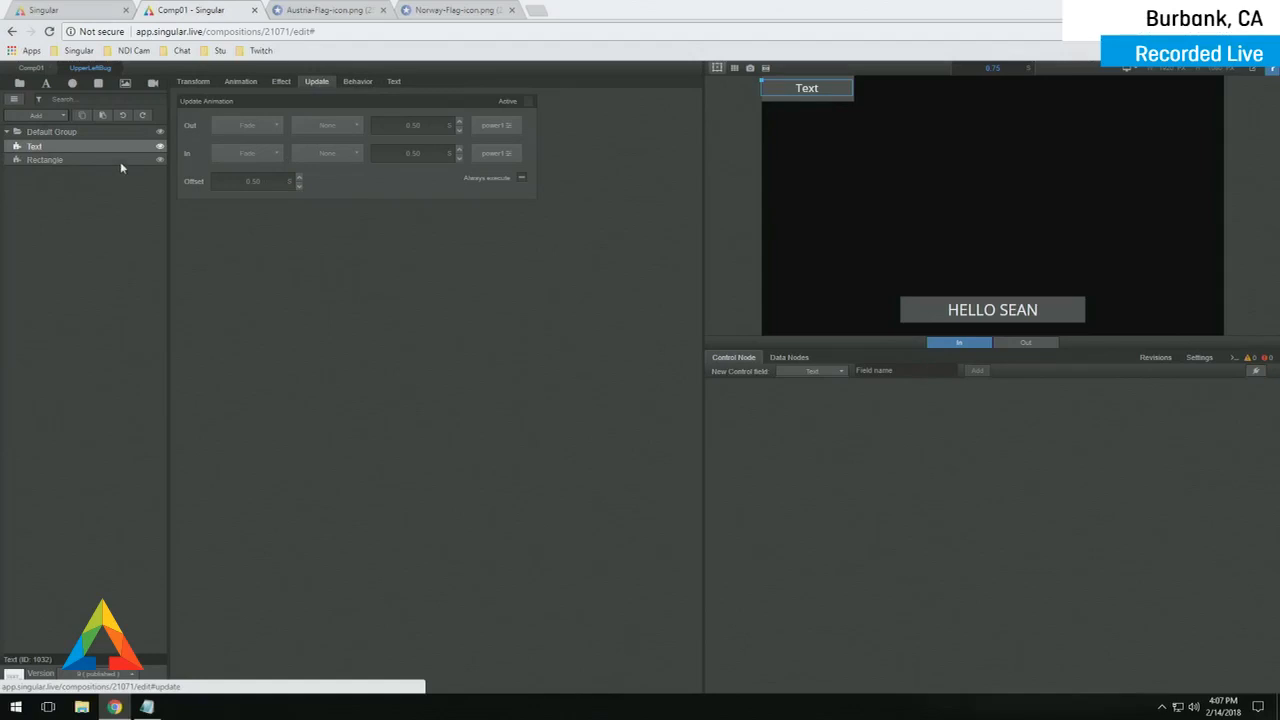
- Enable the text's update animation and assign UpperLeftBug to a new UpperLeft logic layer
{"action": "left_click", "coordinate": [527, 104]}
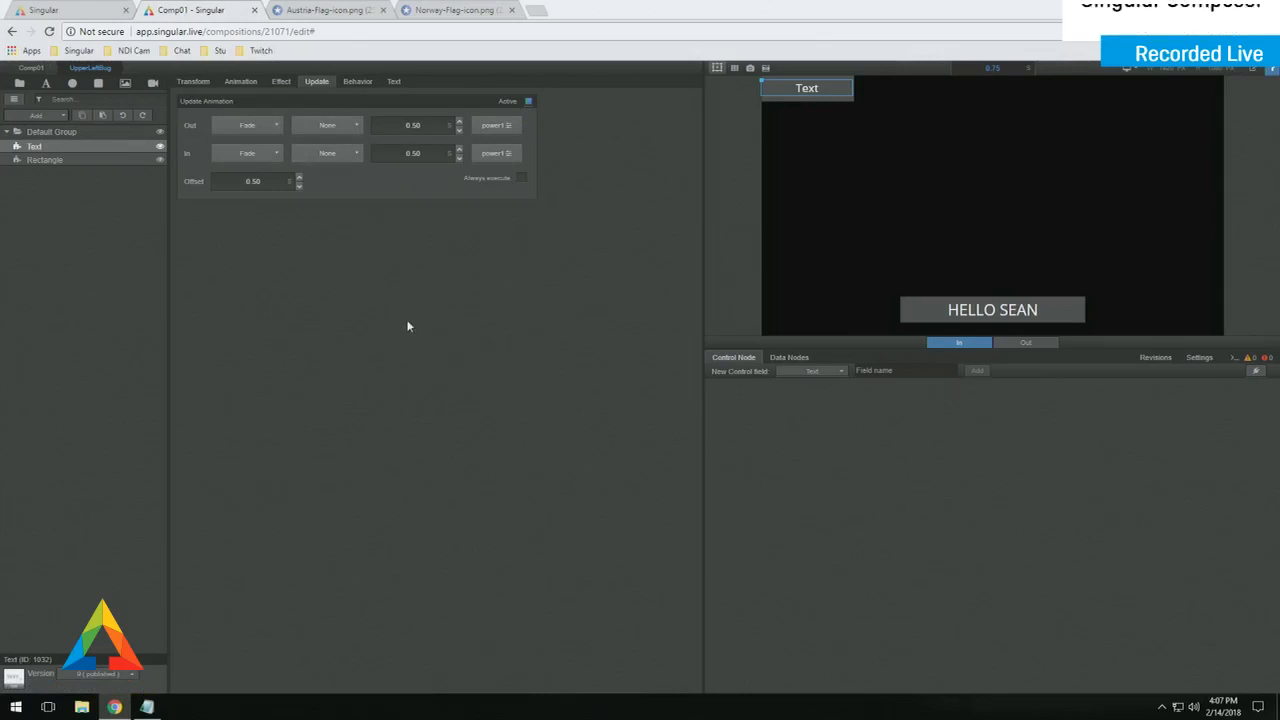
{"action": "key", "text": "space"}
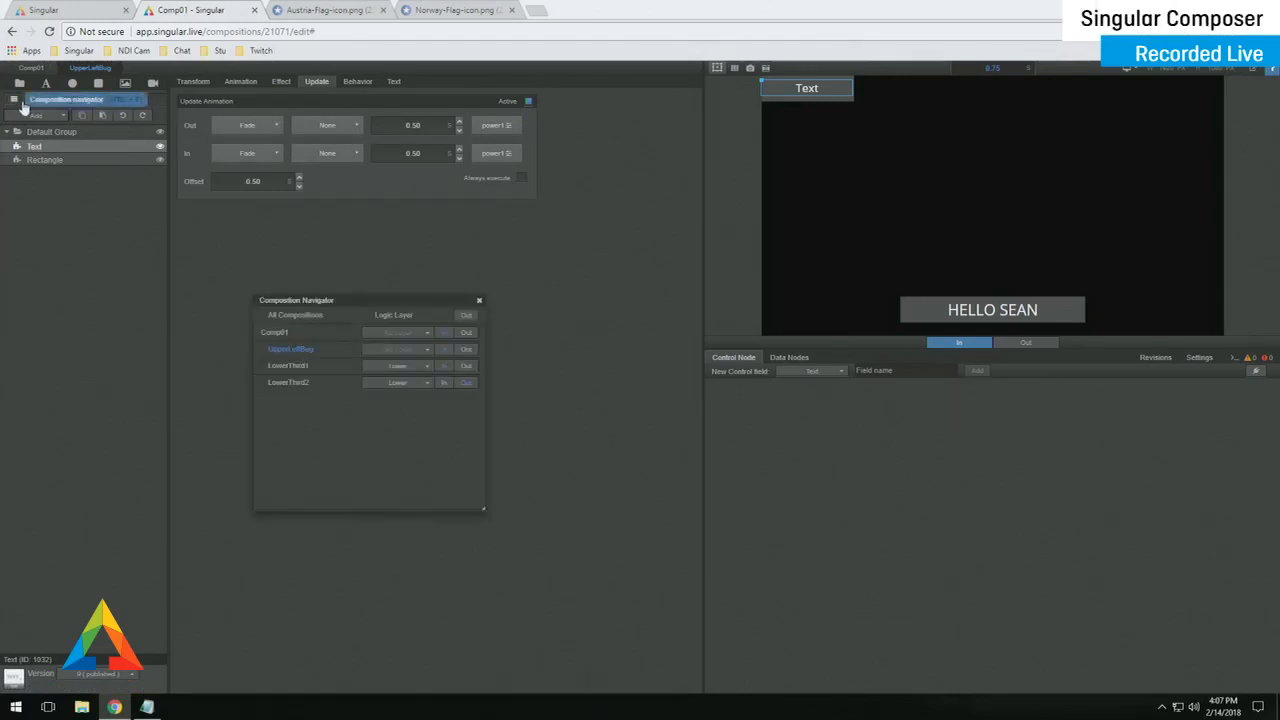
{"action": "left_click", "coordinate": [400, 352]}
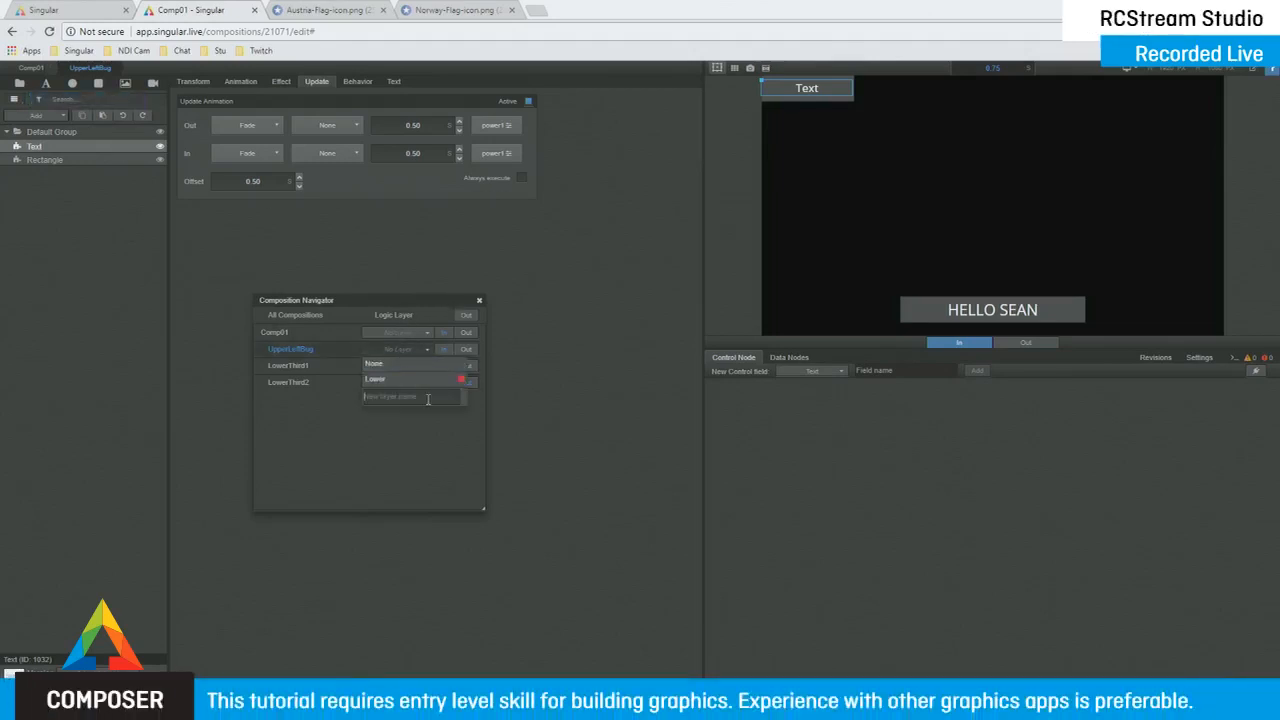
{"action": "type", "text": "UpperLeft"}
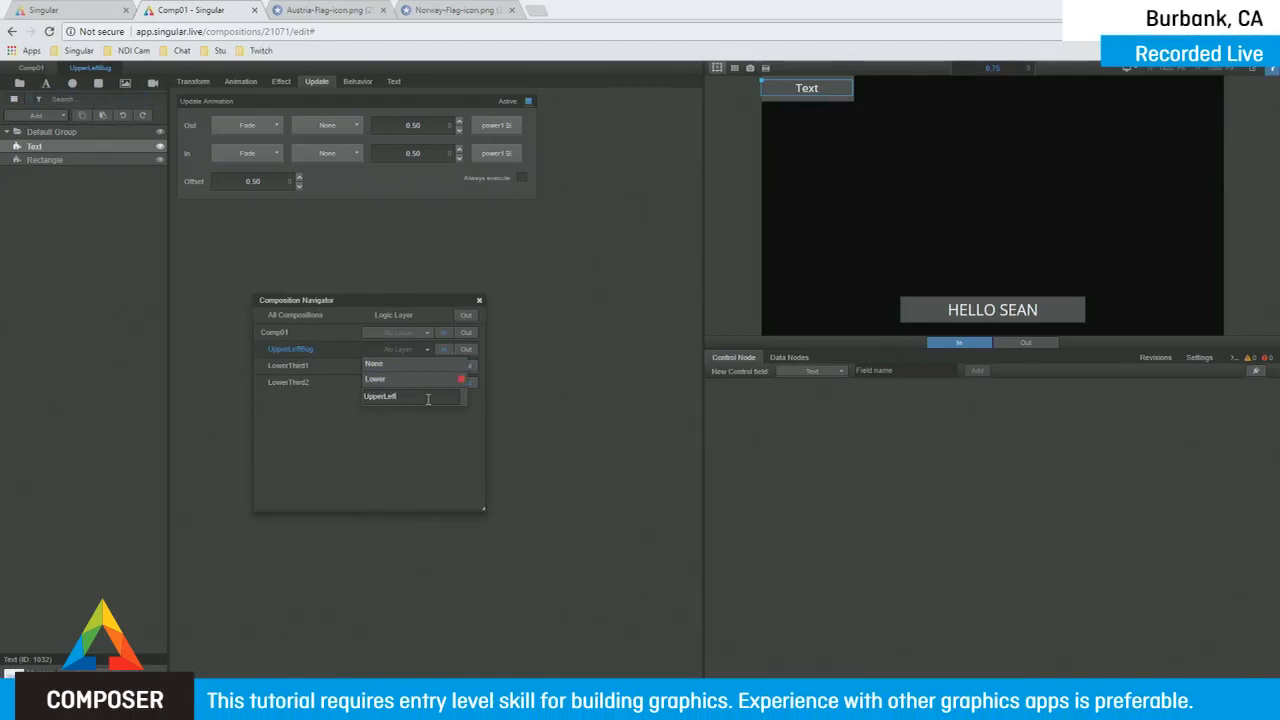
{"action": "key", "text": "Return"}
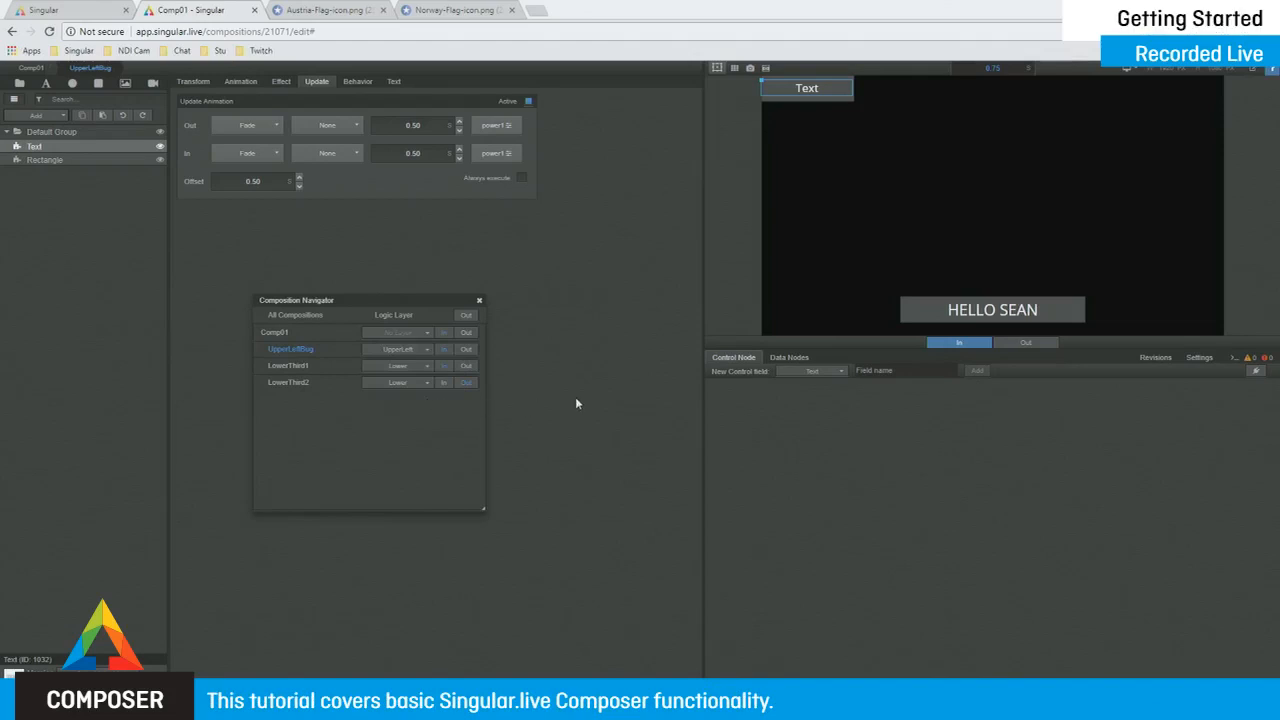
{"action": "left_click", "coordinate": [480, 300]}
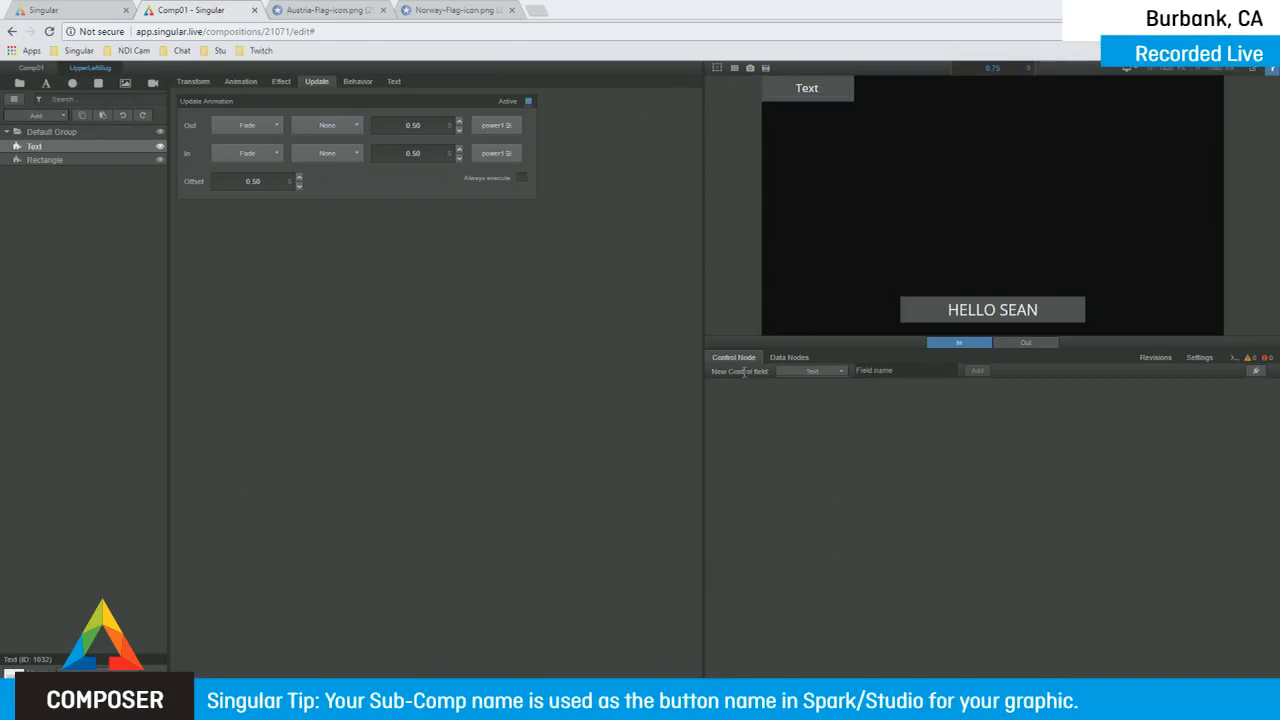
- Add a Text1 control field and link the bug's text content to Control Node > Text1
{"action": "type", "text": "Text1"}
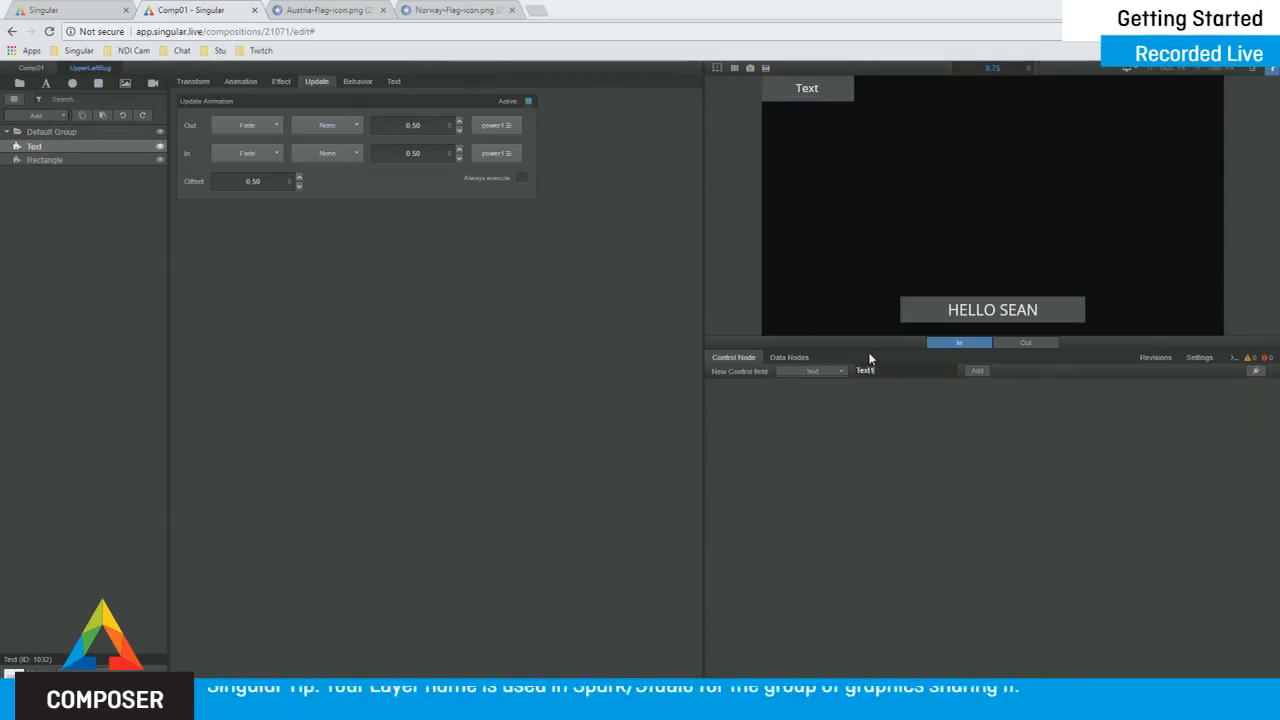
{"action": "key", "text": "Return"}
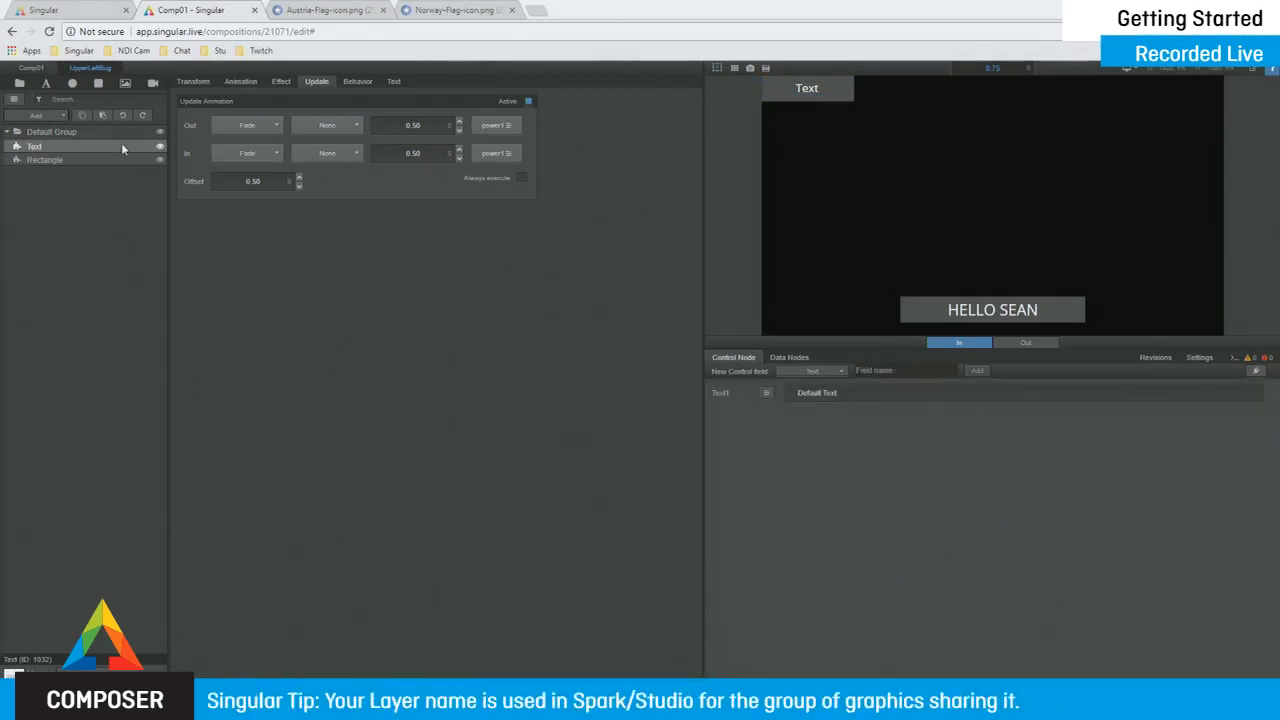
{"action": "left_click", "coordinate": [399, 83]}
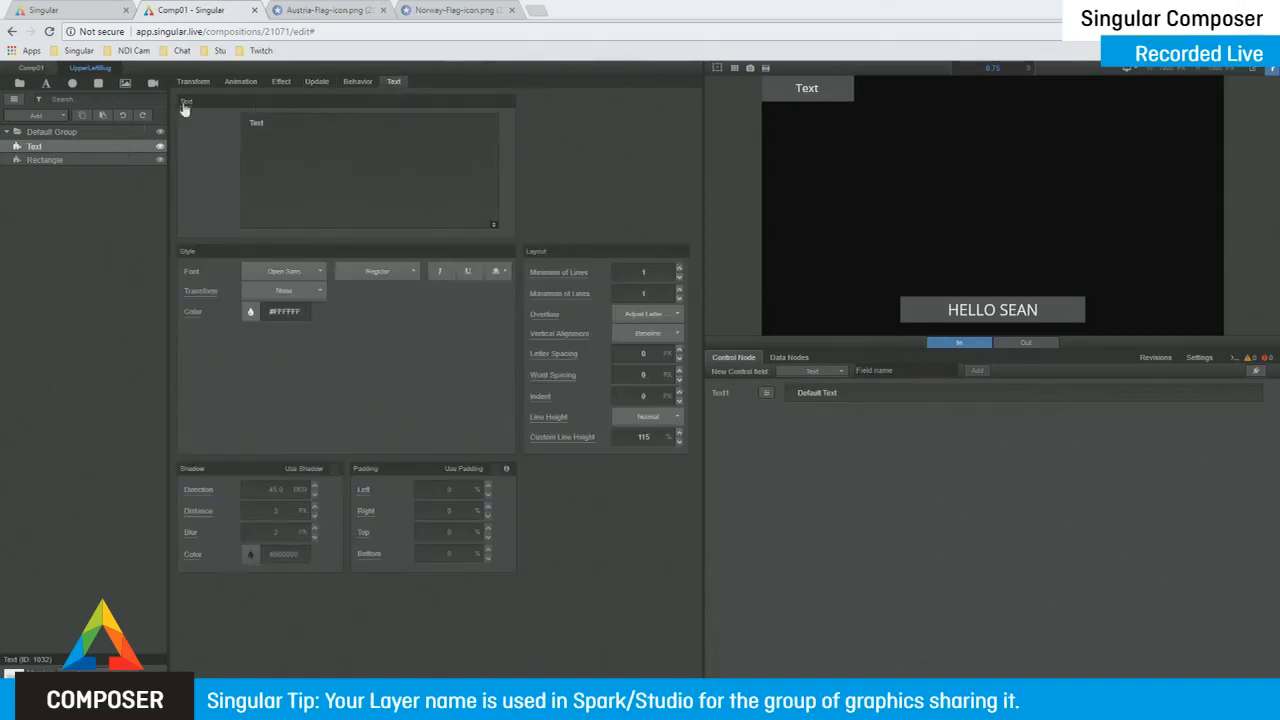
{"action": "left_click", "coordinate": [184, 104]}
{"action": "left_click", "coordinate": [100, 133]}
{"action": "left_click", "coordinate": [77, 159]}
{"action": "left_click", "coordinate": [172, 137]}
{"action": "left_click", "coordinate": [172, 157]}
{"action": "left_click", "coordinate": [861, 432]}
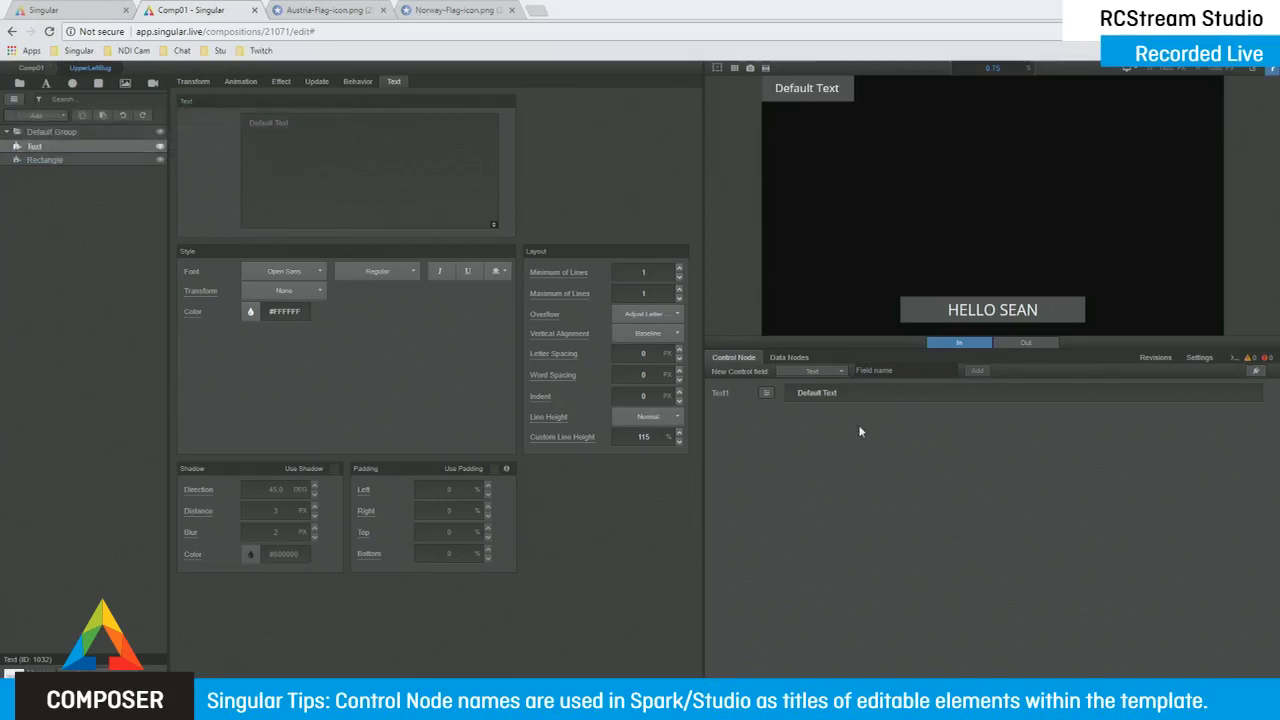
- Set the Text1 field's value to LIVE and bring up the Composition Navigator
{"action": "left_click", "coordinate": [862, 394]}
{"action": "type", "text": "LIVE"}
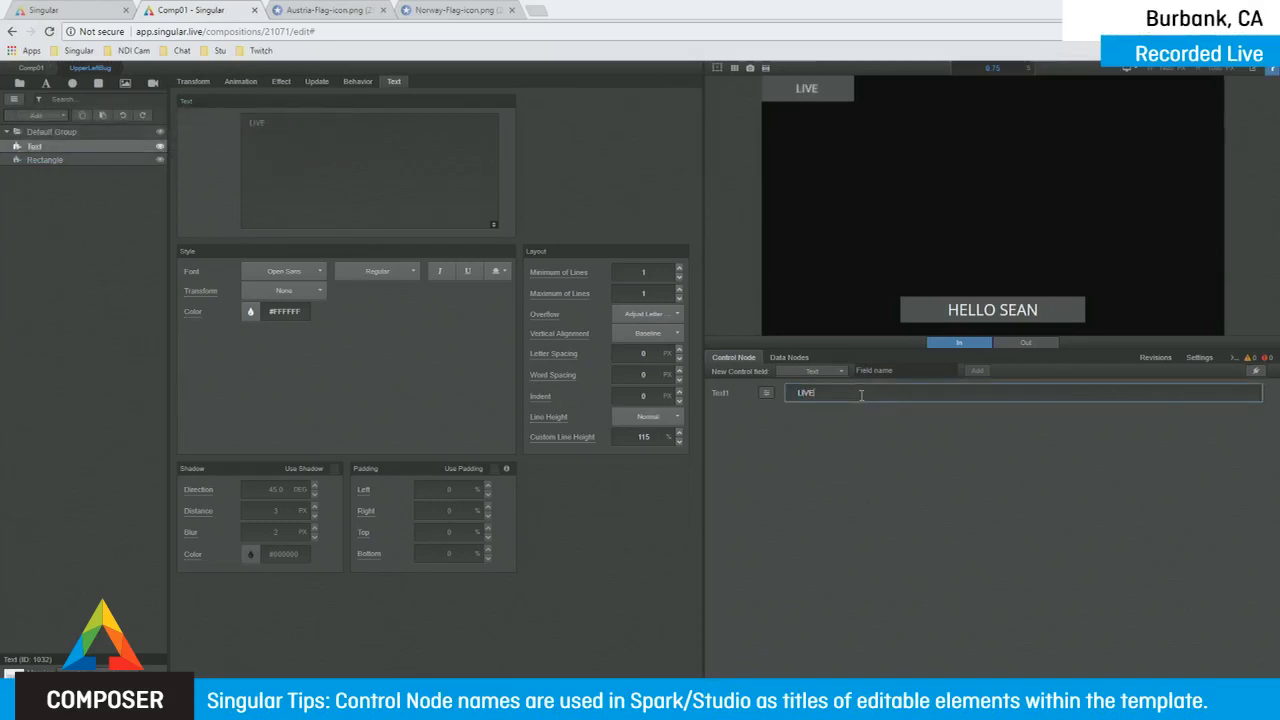
{"action": "left_click", "coordinate": [318, 82]}
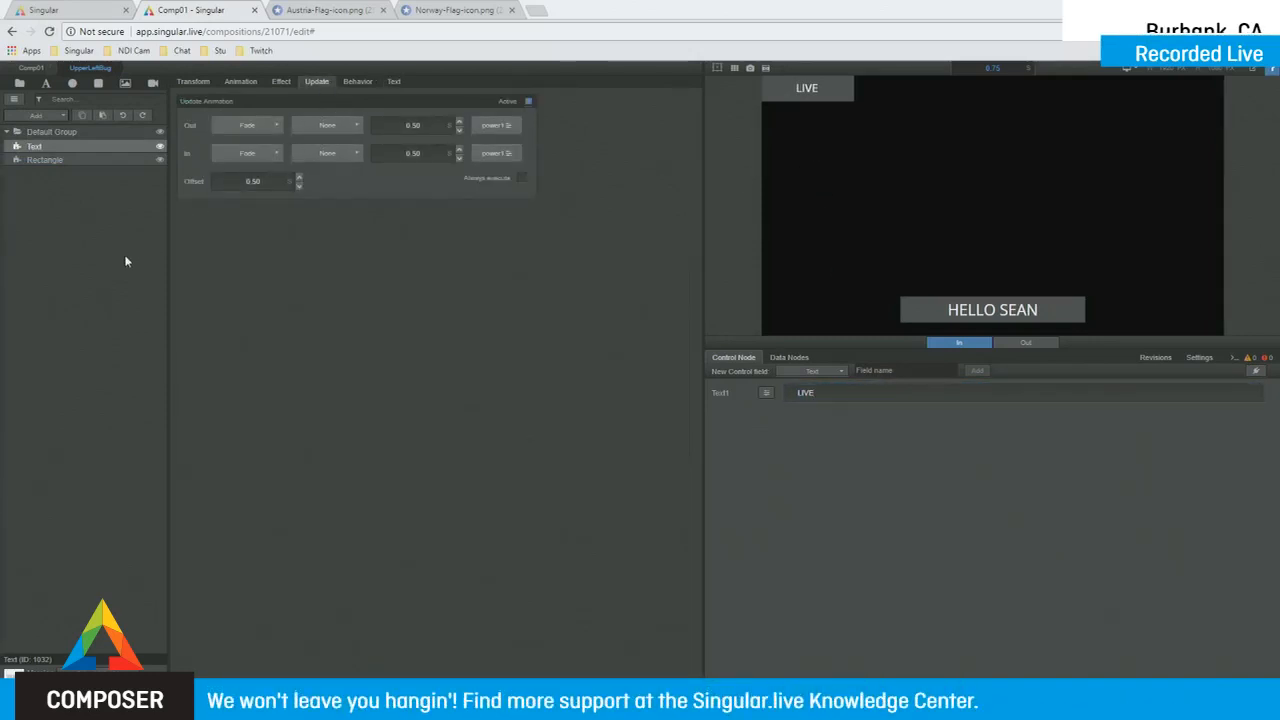
{"action": "key", "text": "space"}
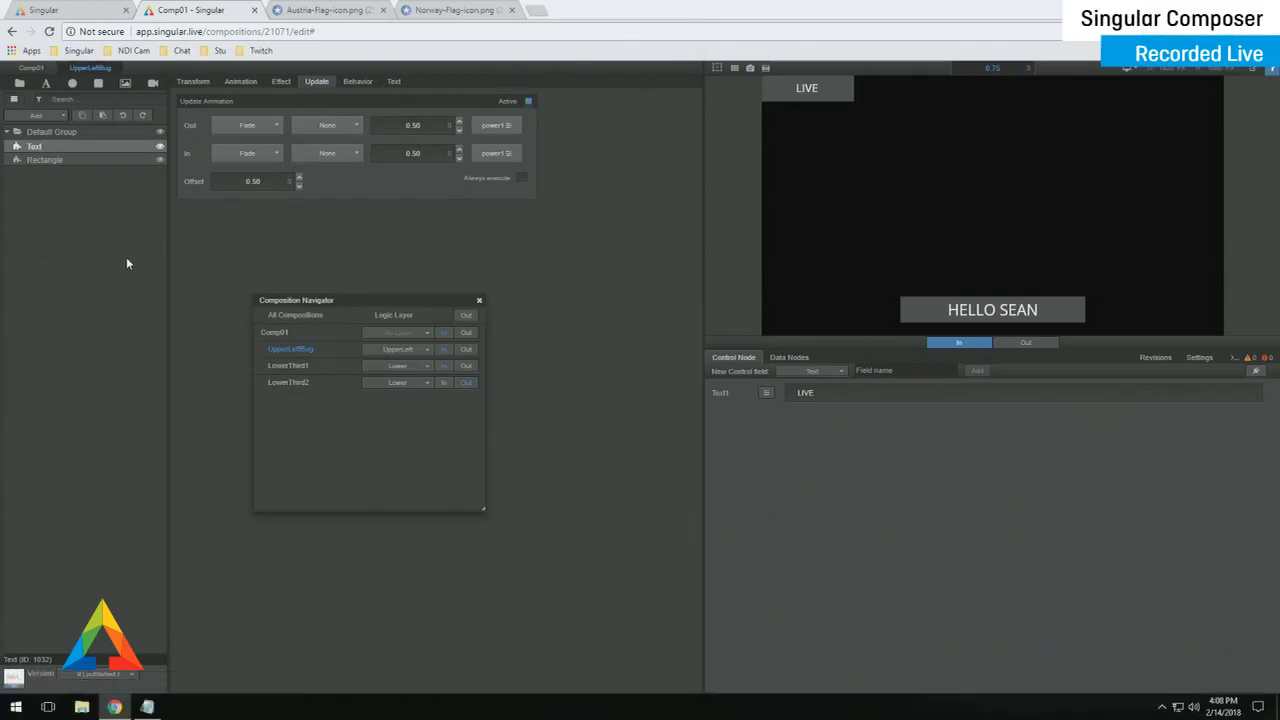
- Animate UpperLeftBug and LowerThird1 out, then open LowerThird2 for editing
{"action": "left_click", "coordinate": [469, 352]}
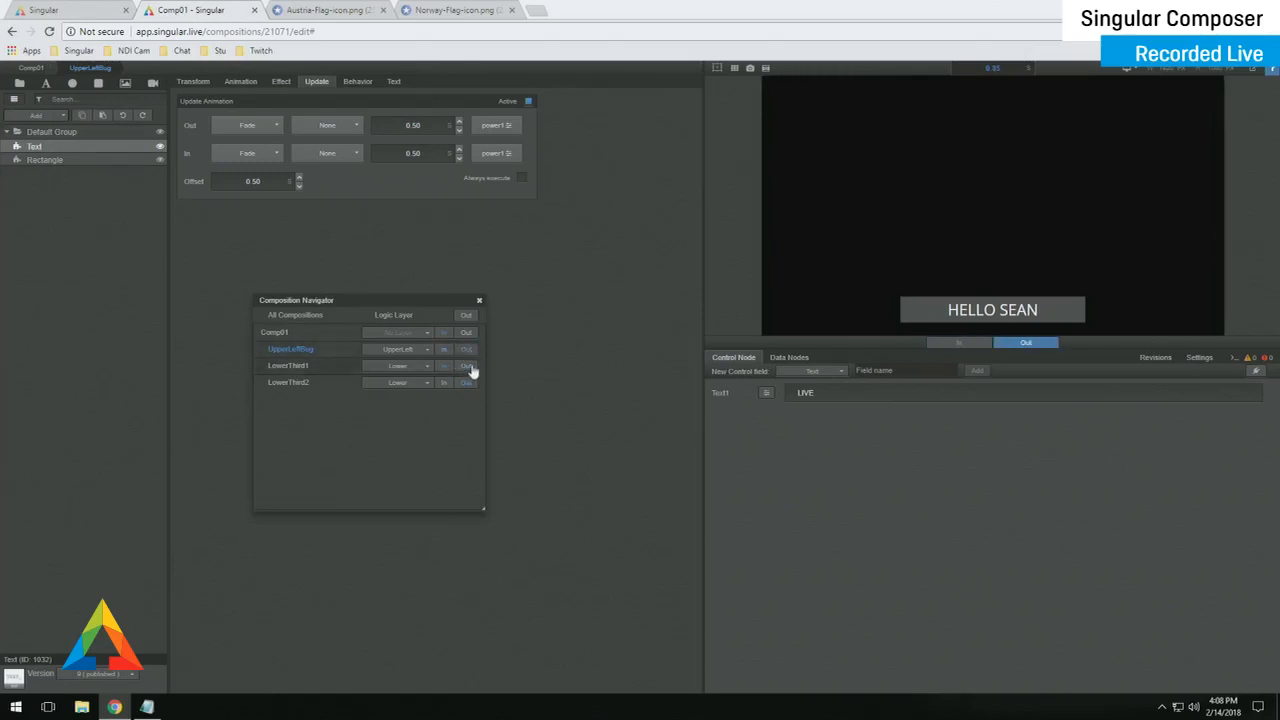
{"action": "left_click", "coordinate": [467, 367]}
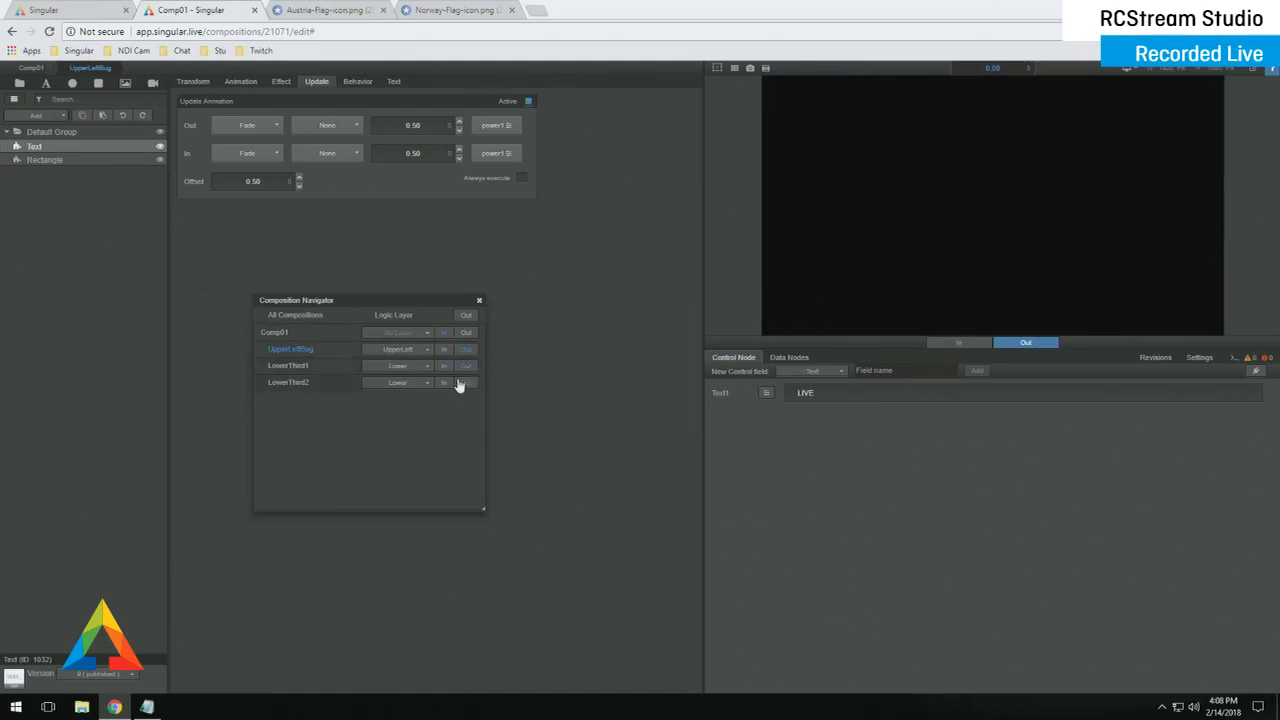
{"action": "left_click", "coordinate": [298, 383]}
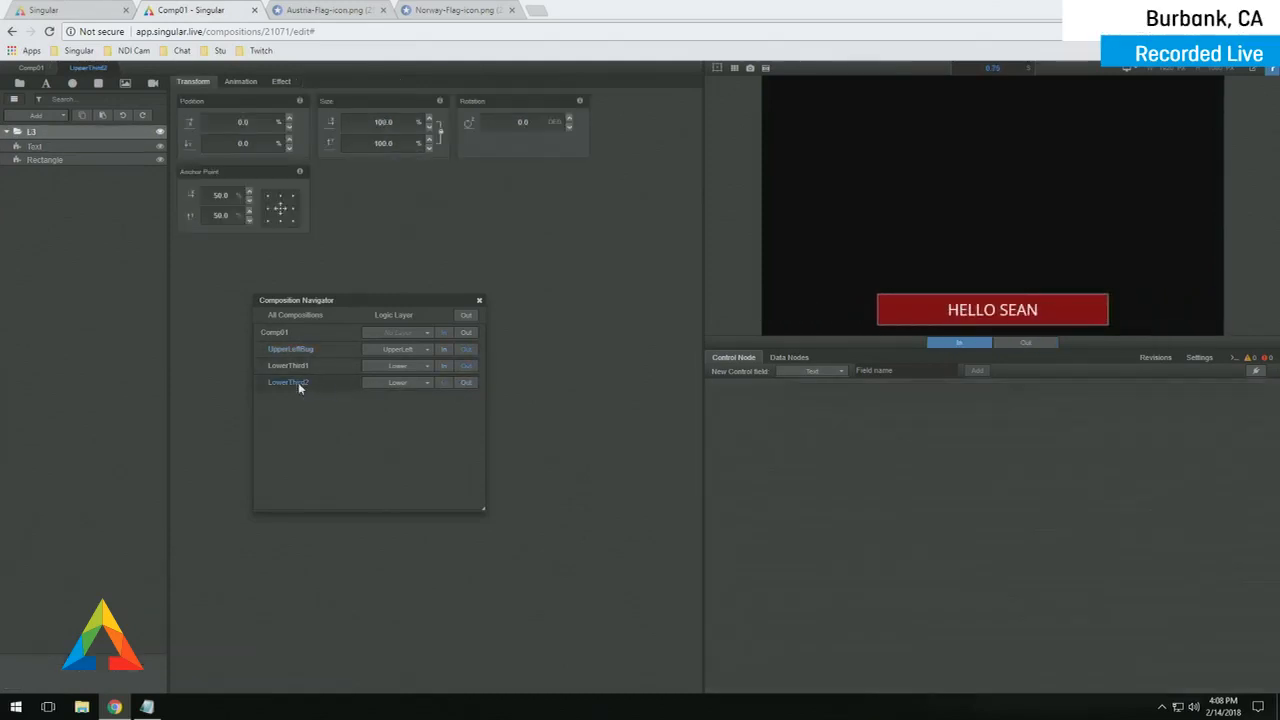
{"action": "left_click", "coordinate": [479, 300]}
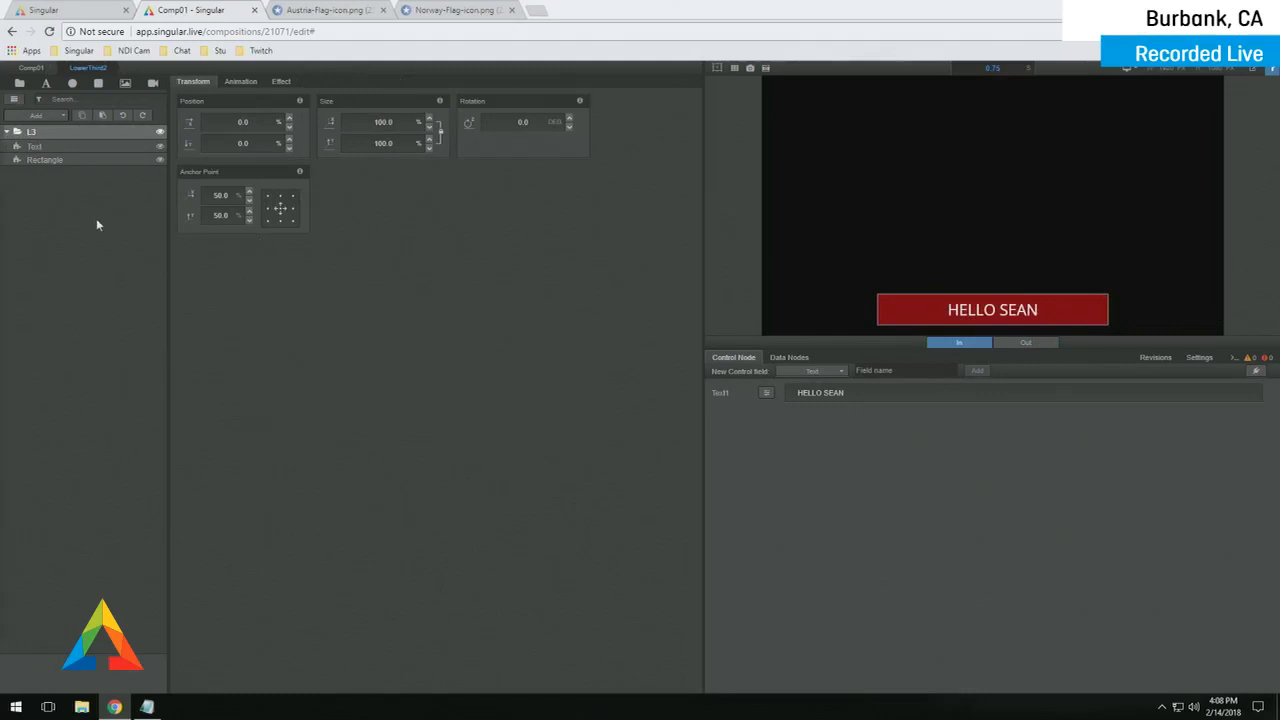
- Add an Image layer to LowerThird2, focus its URL field, and switch to the Austria-Flag-icon.png tab
{"action": "left_click", "coordinate": [125, 84]}
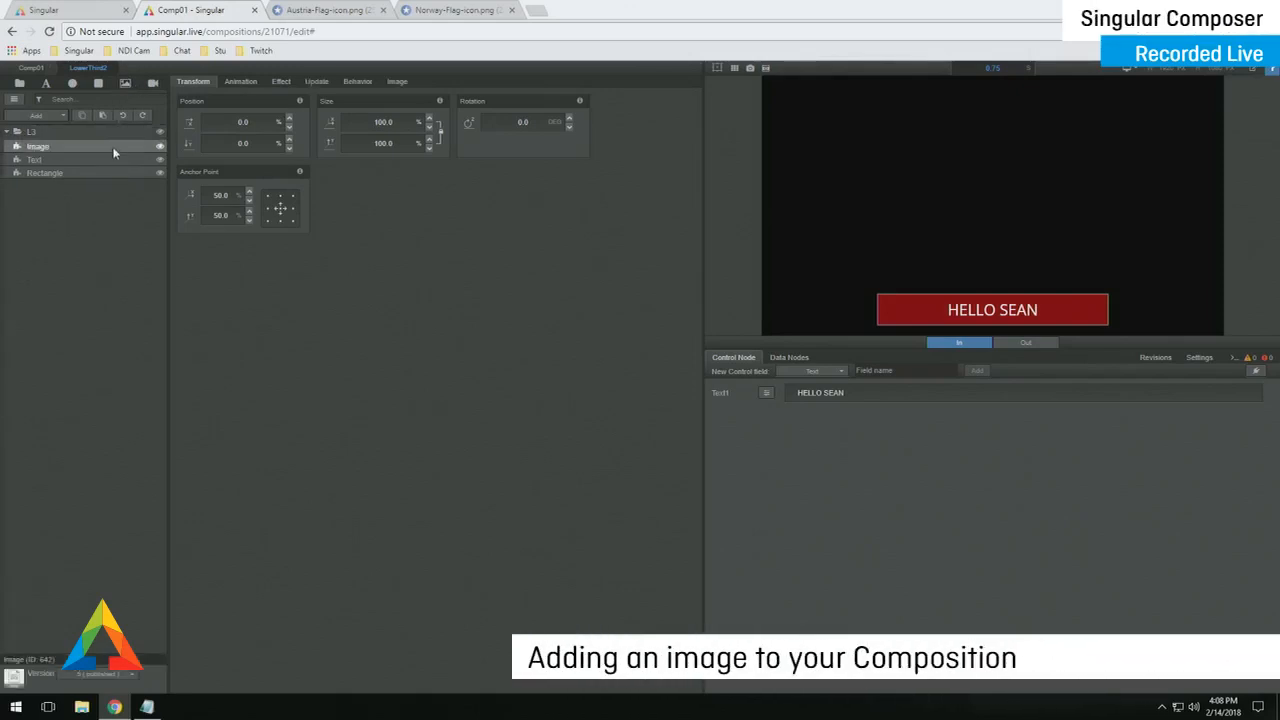
{"action": "left_click", "coordinate": [397, 82]}
{"action": "left_click", "coordinate": [407, 122]}
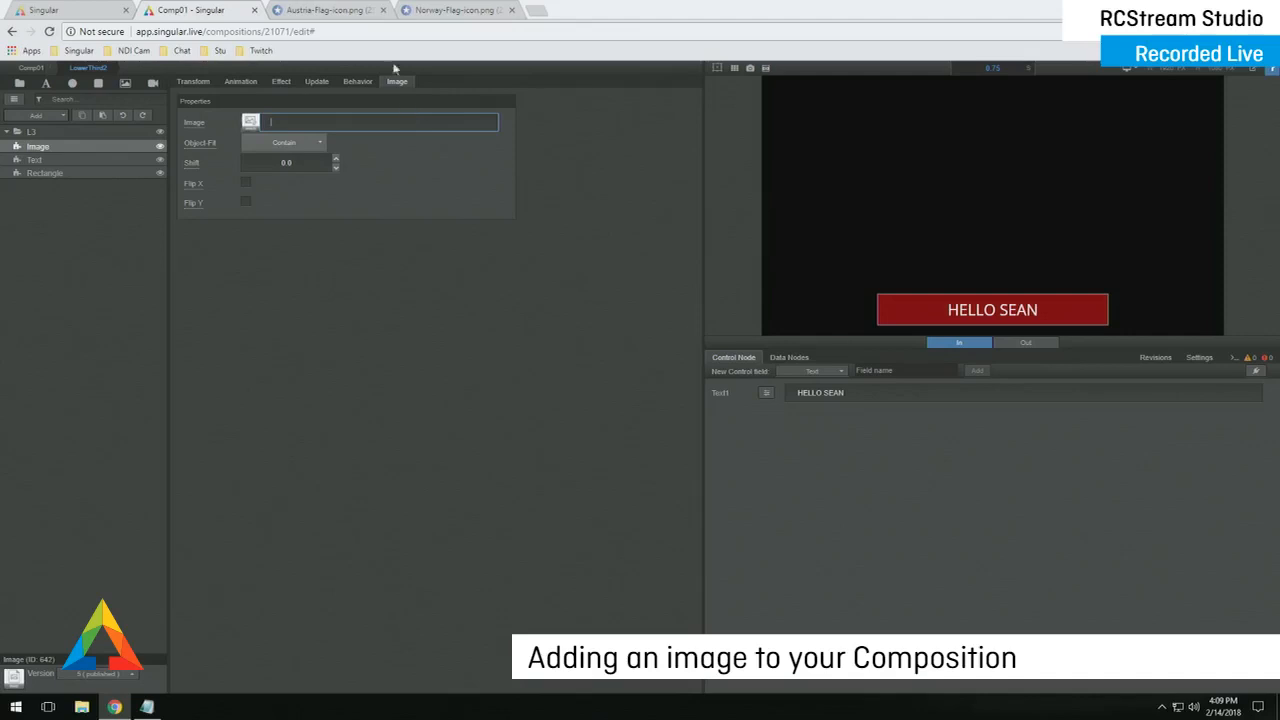
{"action": "left_click", "coordinate": [347, 12]}
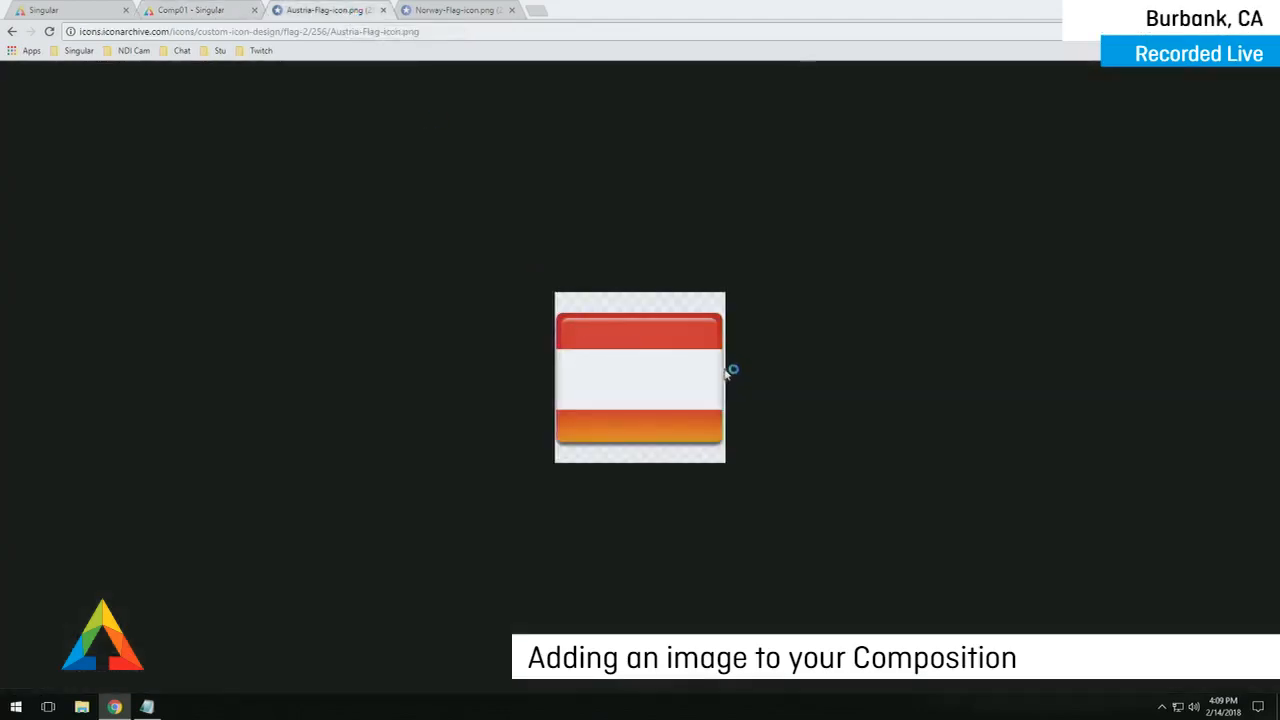
- Copy the Austria flag's image address and paste it as the Image layer's source
{"action": "right_click", "coordinate": [616, 369]}
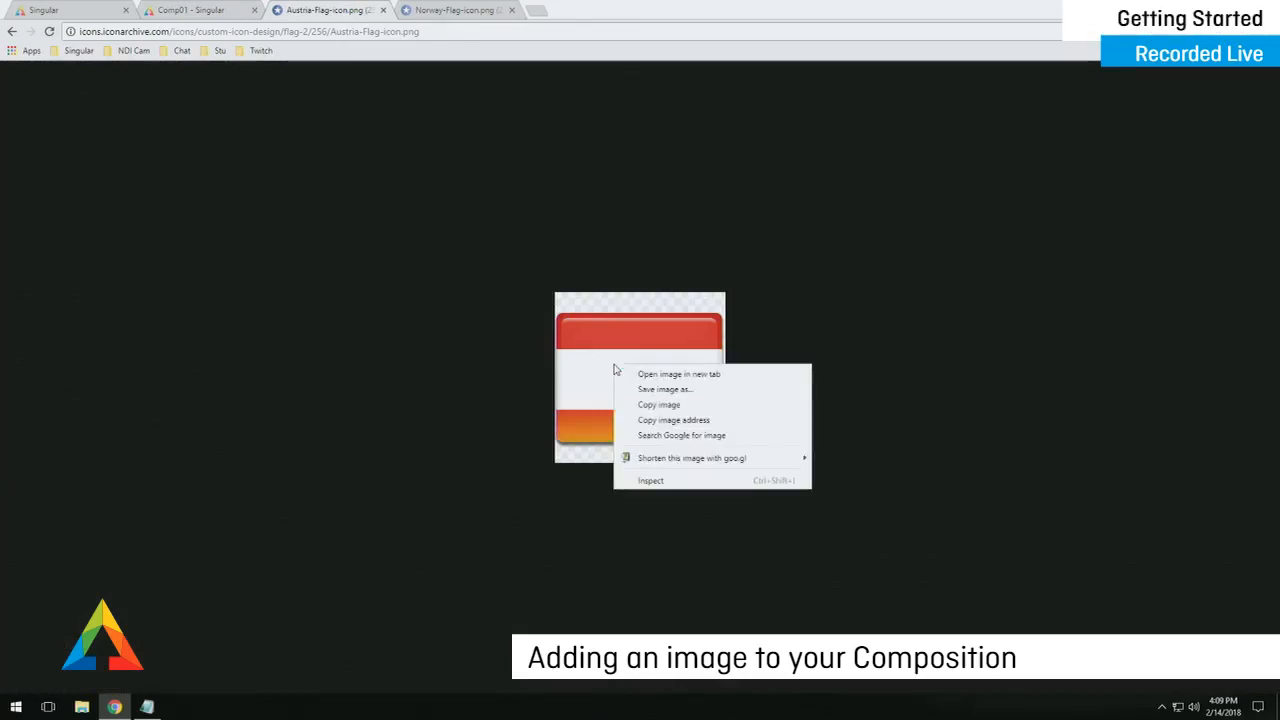
{"action": "left_click", "coordinate": [710, 421]}
{"action": "left_click", "coordinate": [222, 11]}
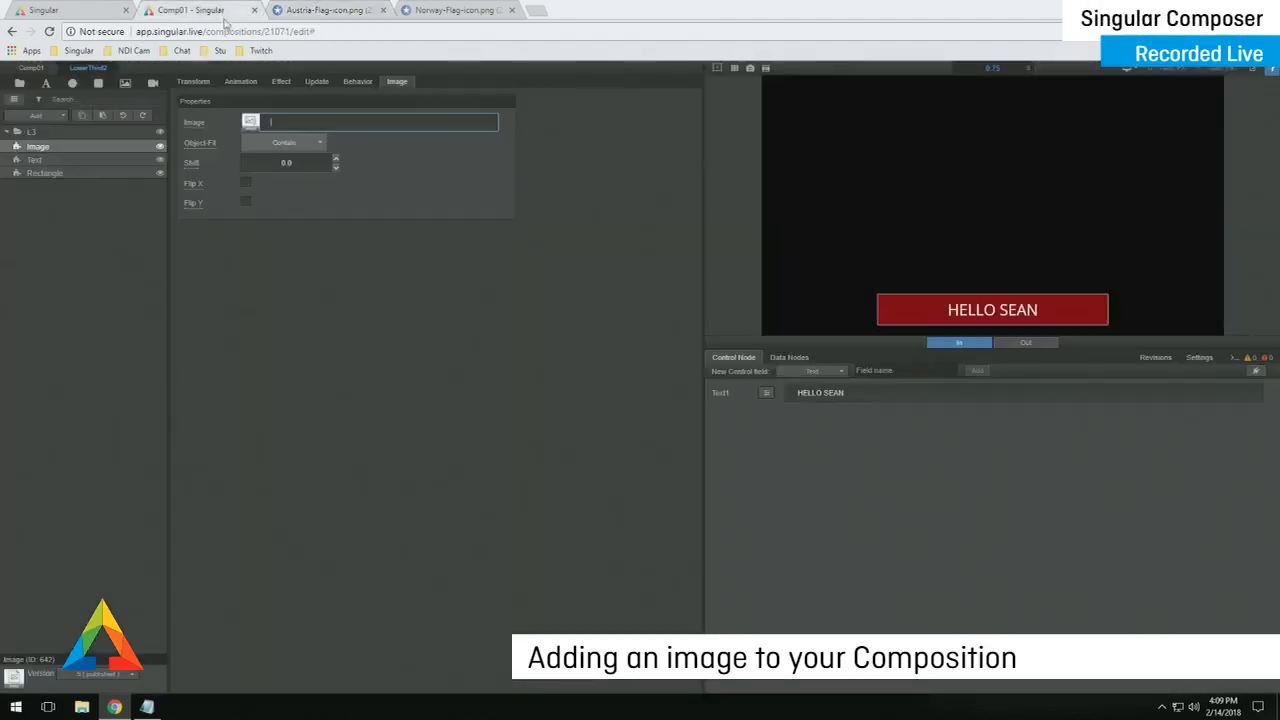
{"action": "left_click", "coordinate": [306, 122]}
{"action": "key", "text": "ctrl+v"}
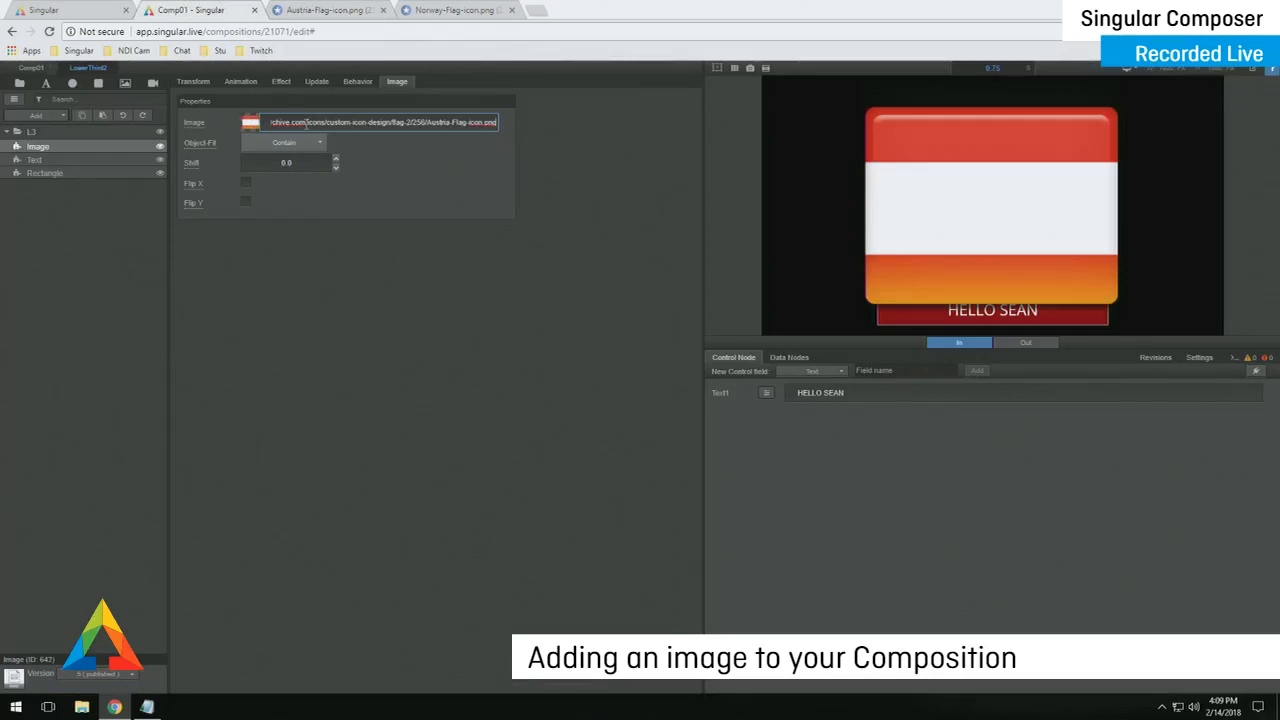
{"action": "left_click", "coordinate": [352, 281]}
- Resize the flag to width 12.0 and position it at X -19.3, Y 40
{"action": "left_click", "coordinate": [194, 82]}
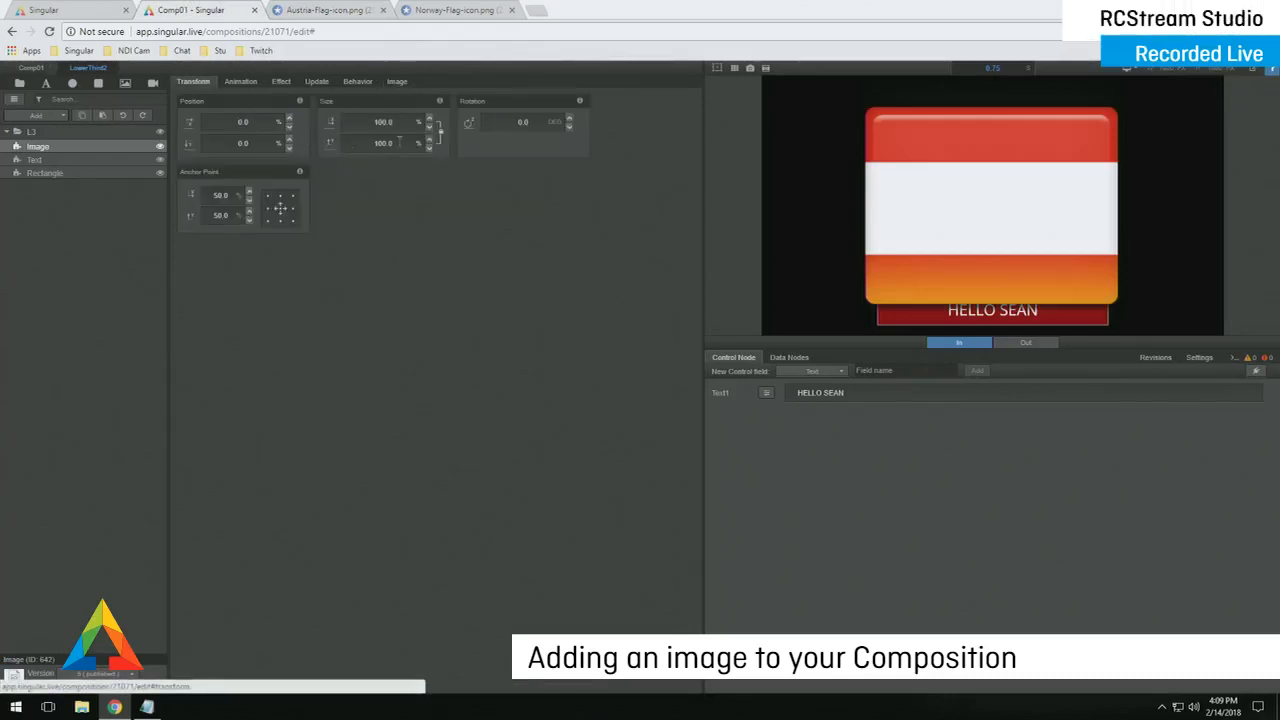
{"action": "left_click", "coordinate": [401, 127]}
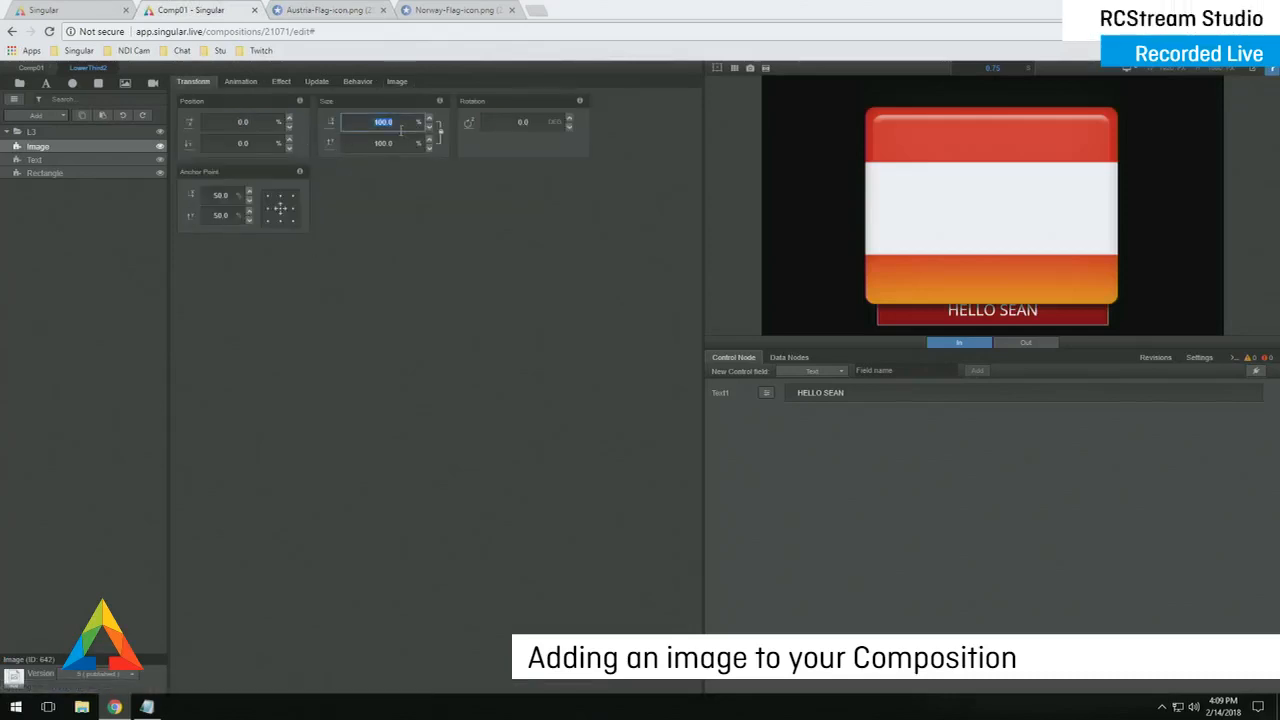
{"action": "type", "text": "10.0"}
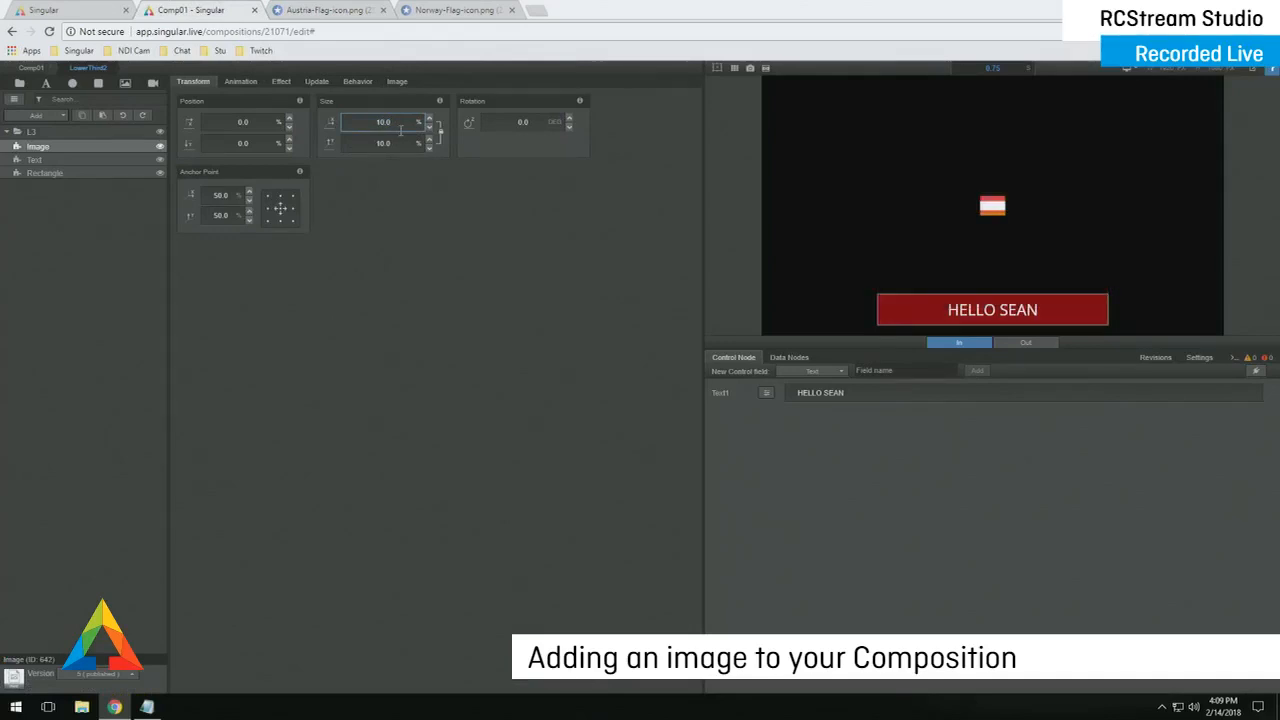
{"action": "double_click", "coordinate": [400, 124]}
{"action": "type", "text": "12.0"}
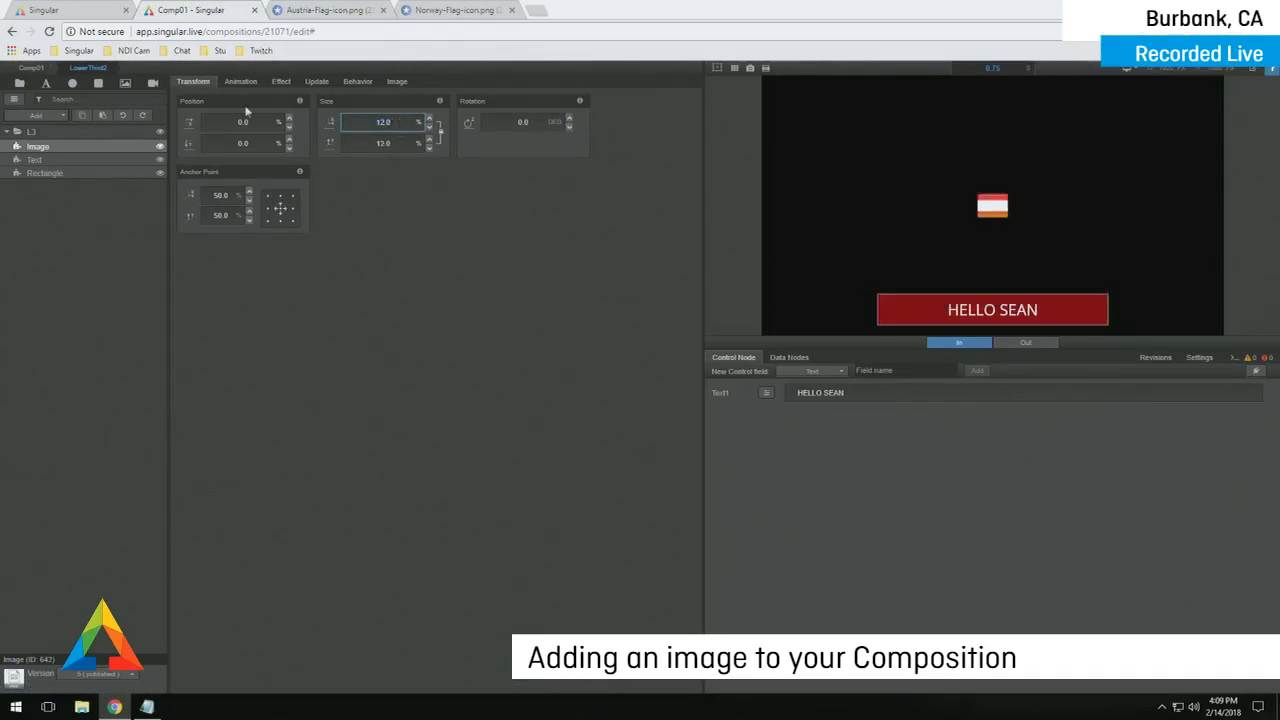
{"action": "left_click_drag", "start_coordinate": [265, 126], "coordinate": [134, 157]}
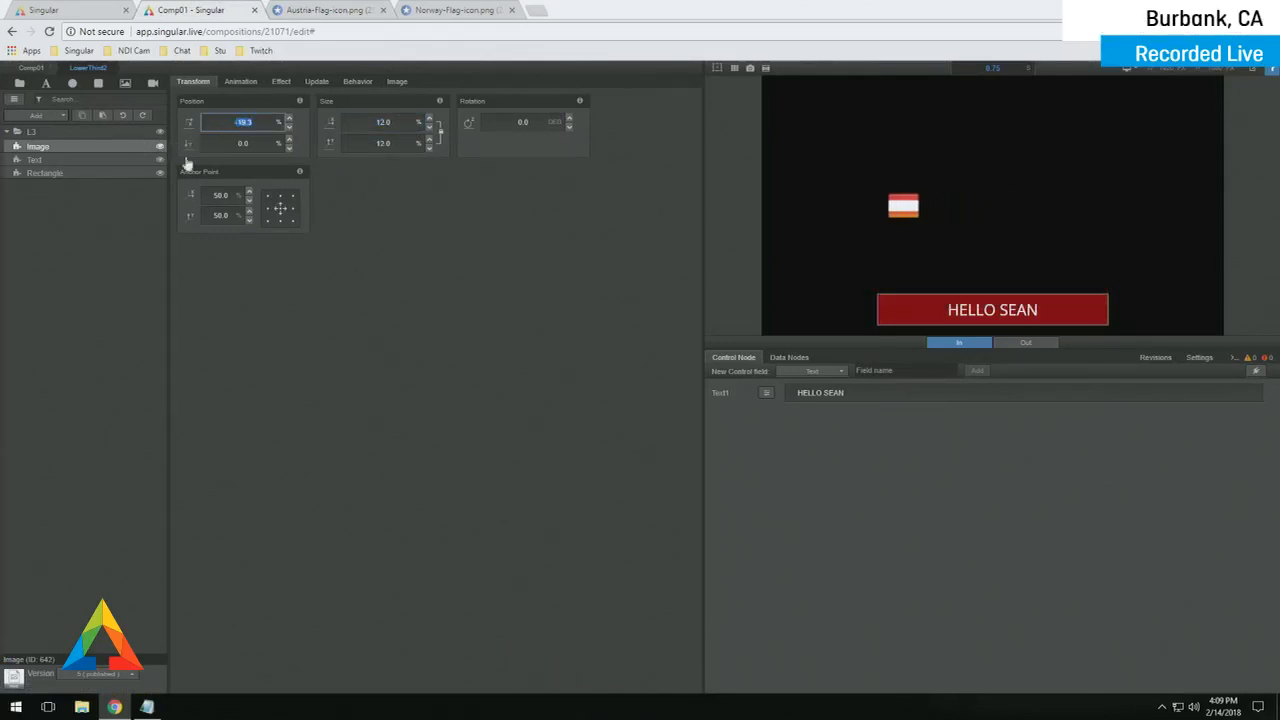
{"action": "double_click", "coordinate": [258, 144]}
{"action": "type", "text": "40"}
{"action": "key", "text": "Return"}
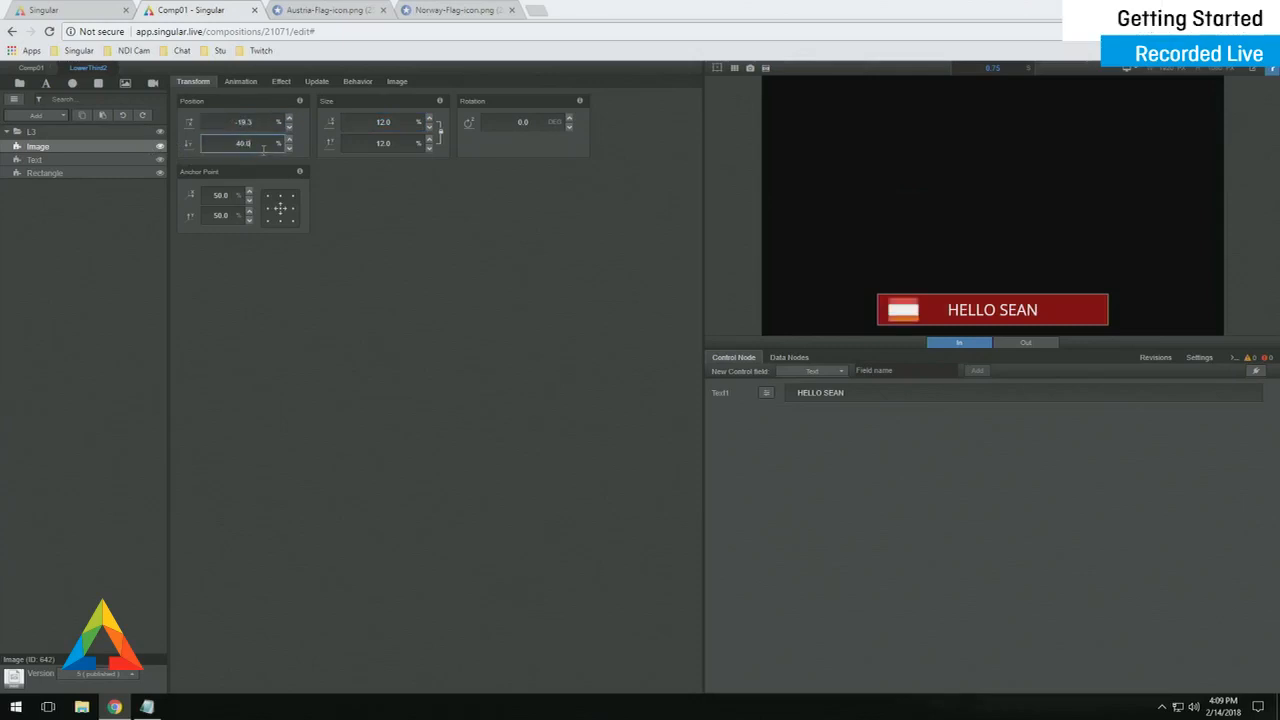
{"action": "left_click", "coordinate": [373, 231]}
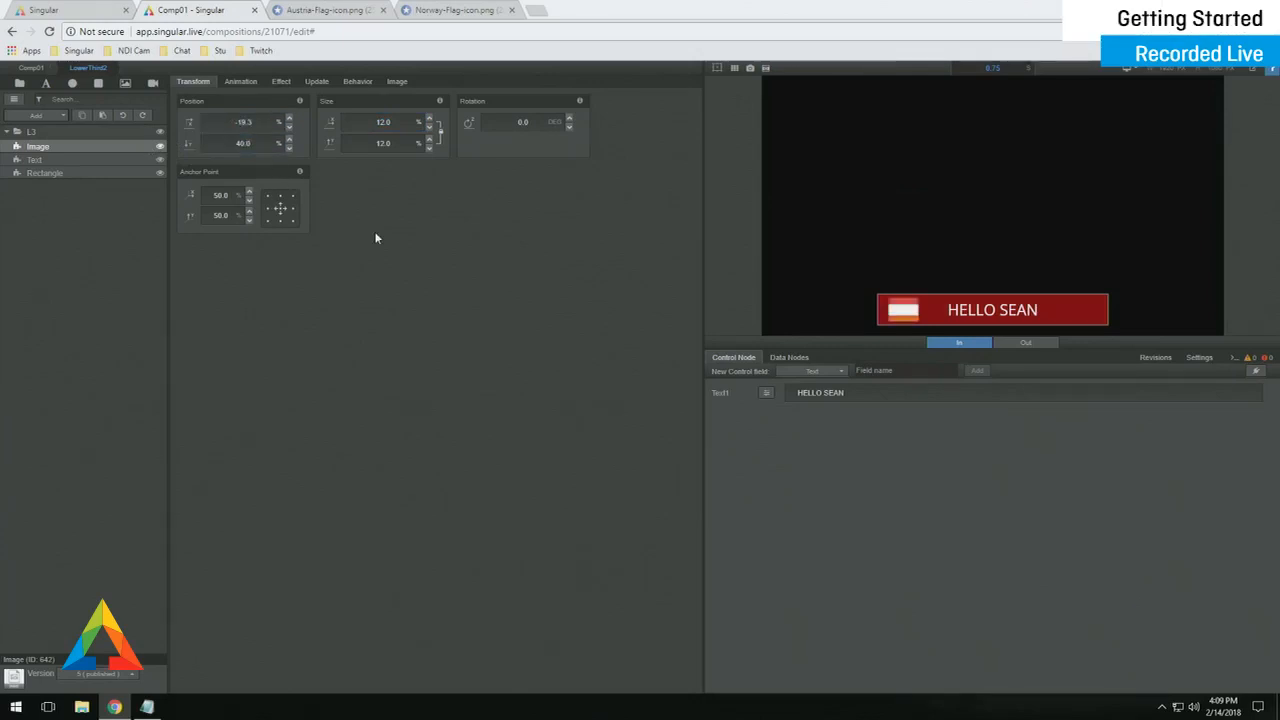
- Activate the Update Animation for the flag Image layer
{"action": "left_click", "coordinate": [317, 85]}
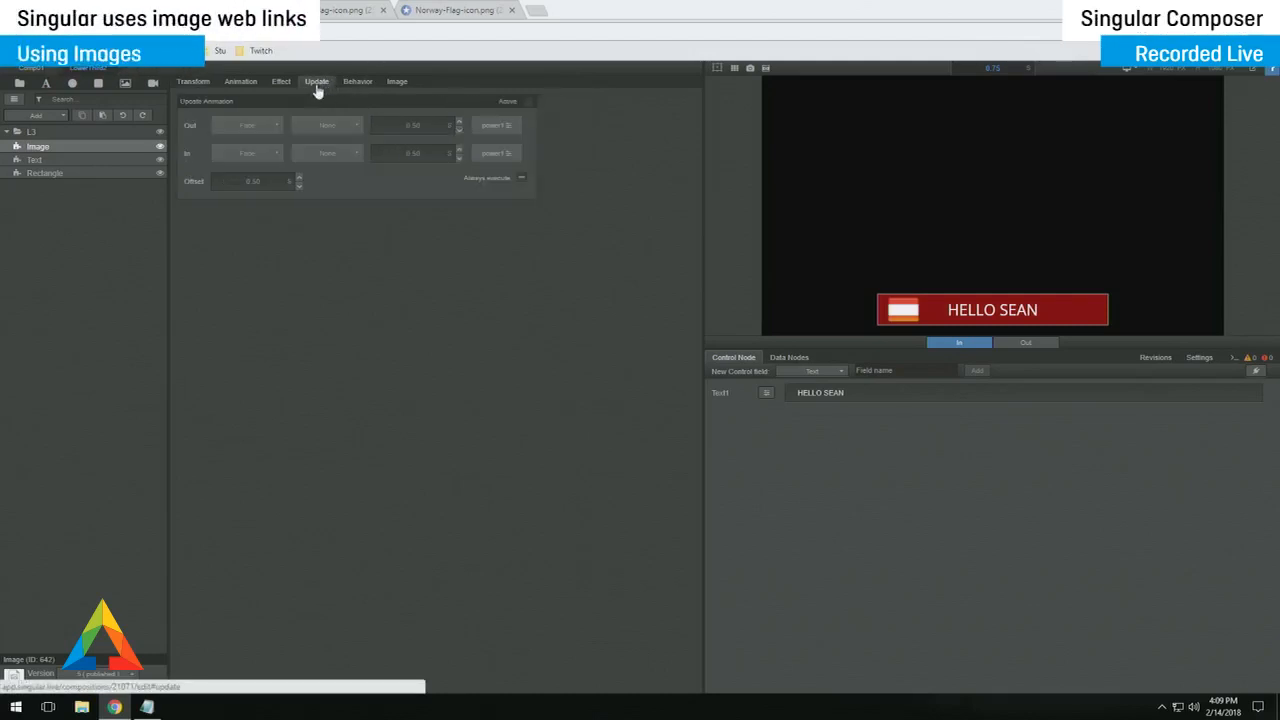
{"action": "left_click", "coordinate": [529, 102]}
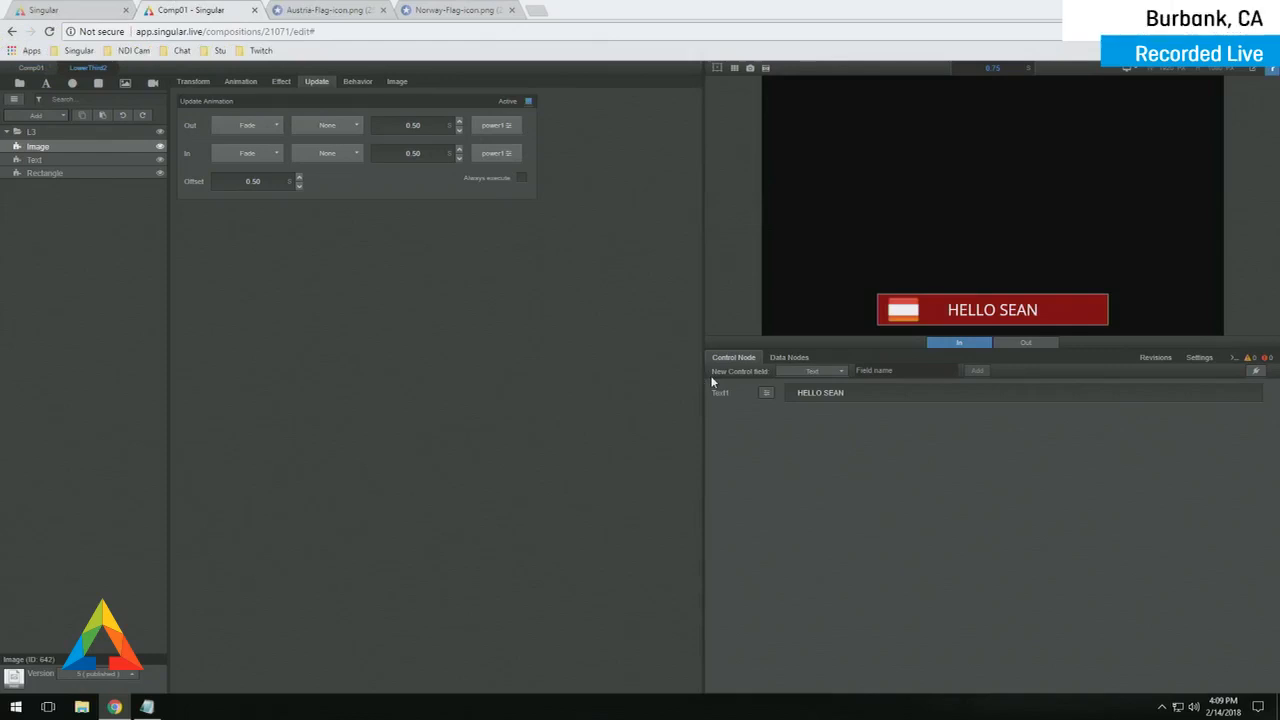
- Add an Image-type control field named Image1 and review the Image1 and Text1 properties
{"action": "left_click", "coordinate": [820, 372]}
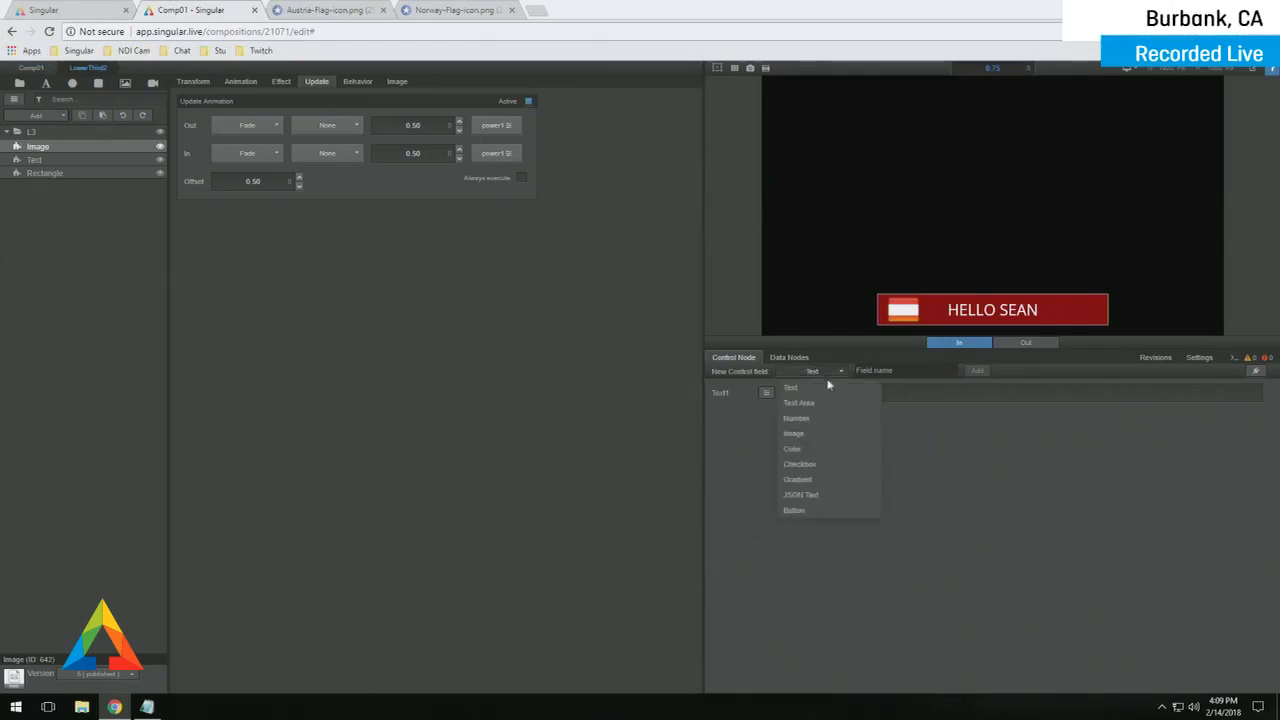
{"action": "left_click", "coordinate": [810, 436]}
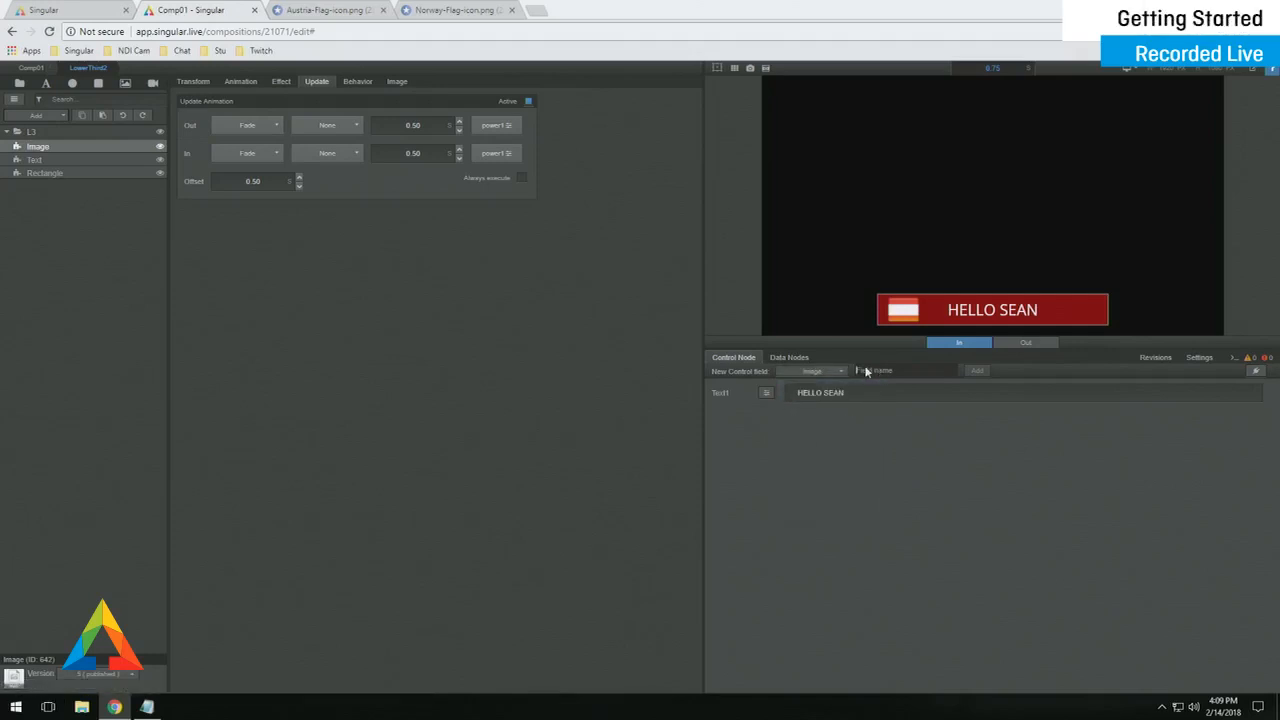
{"action": "left_click", "coordinate": [867, 371]}
{"action": "type", "text": "Image"}
{"action": "key", "text": "Return"}
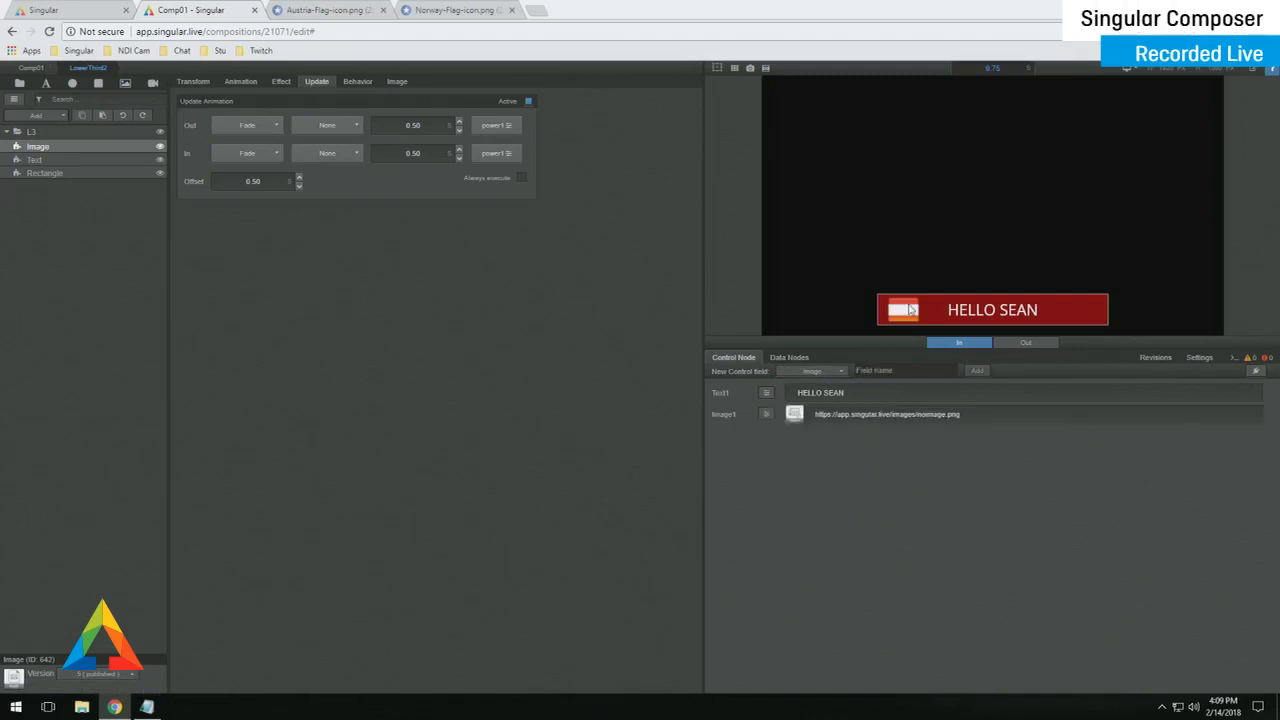
{"action": "left_click", "coordinate": [766, 414]}
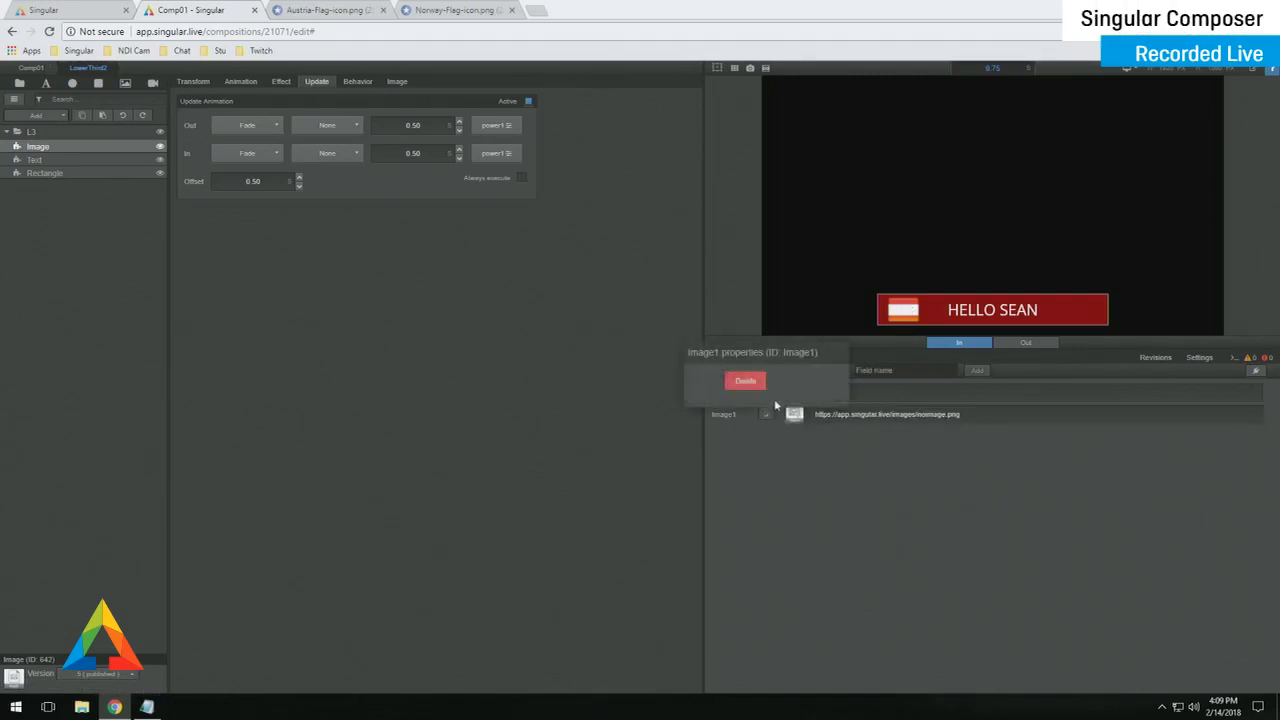
{"action": "left_click", "coordinate": [766, 392]}
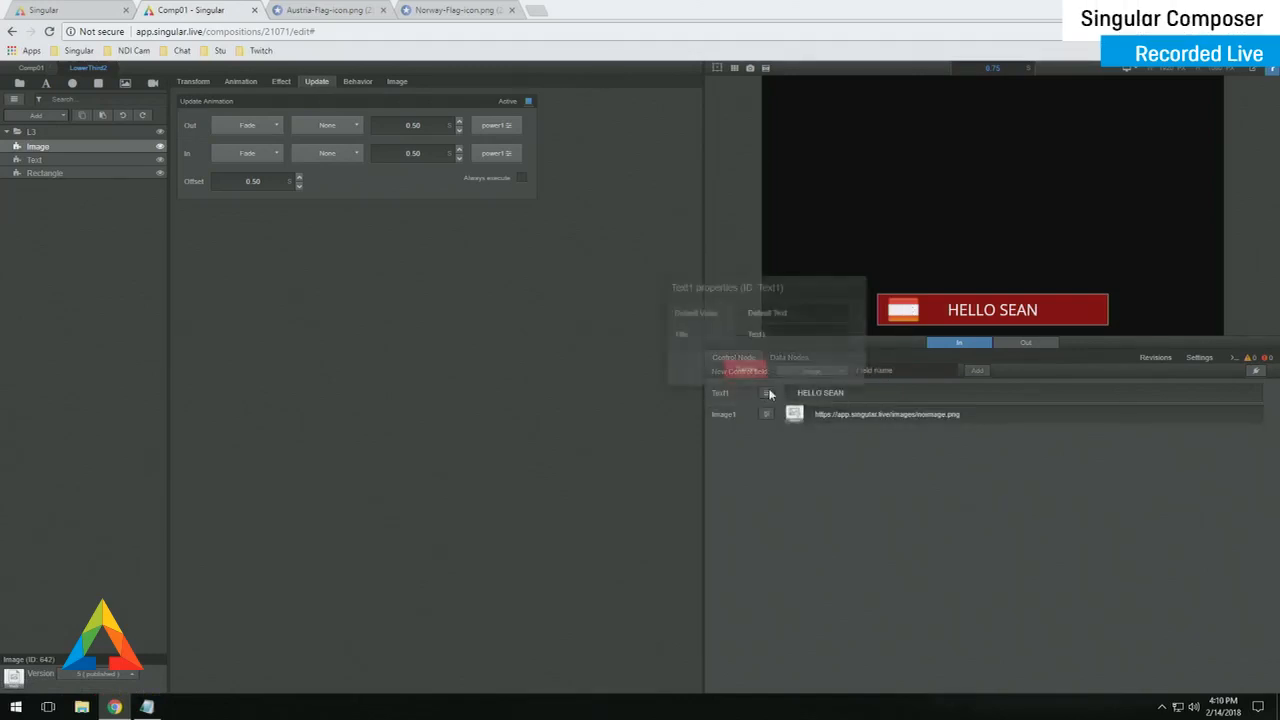
{"action": "double_click", "coordinate": [785, 336]}
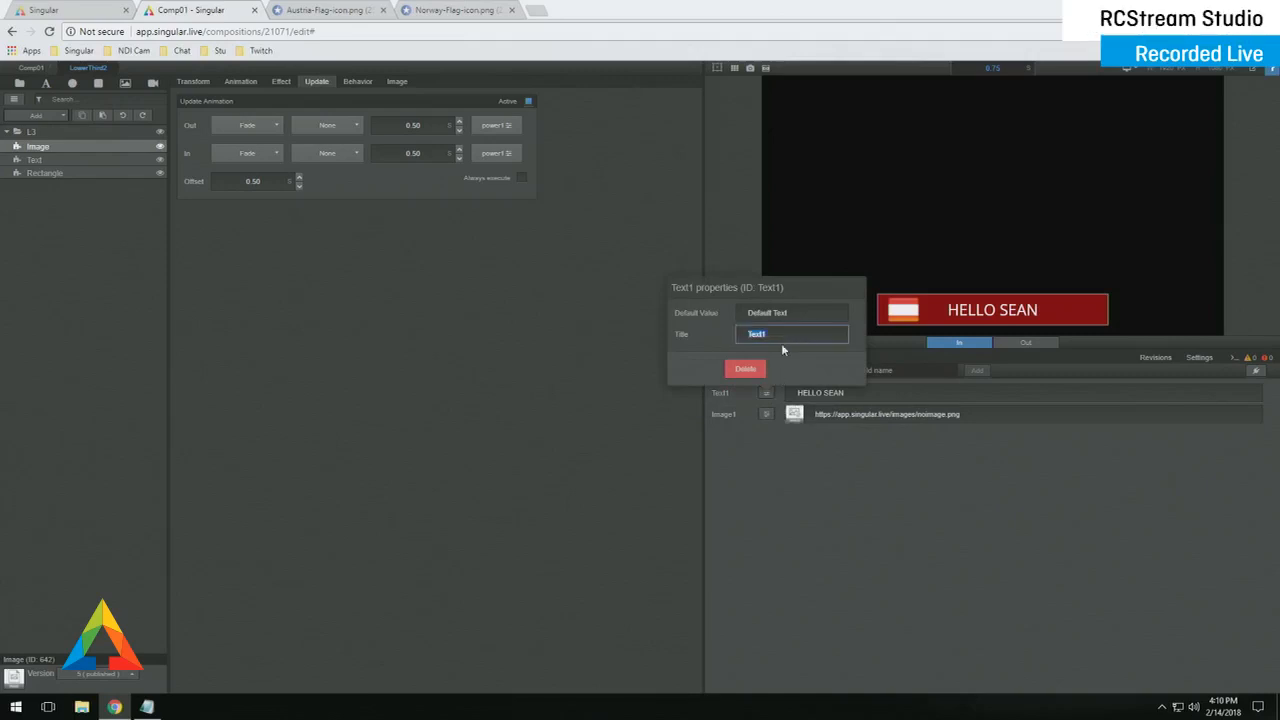
{"action": "left_click", "coordinate": [794, 464]}
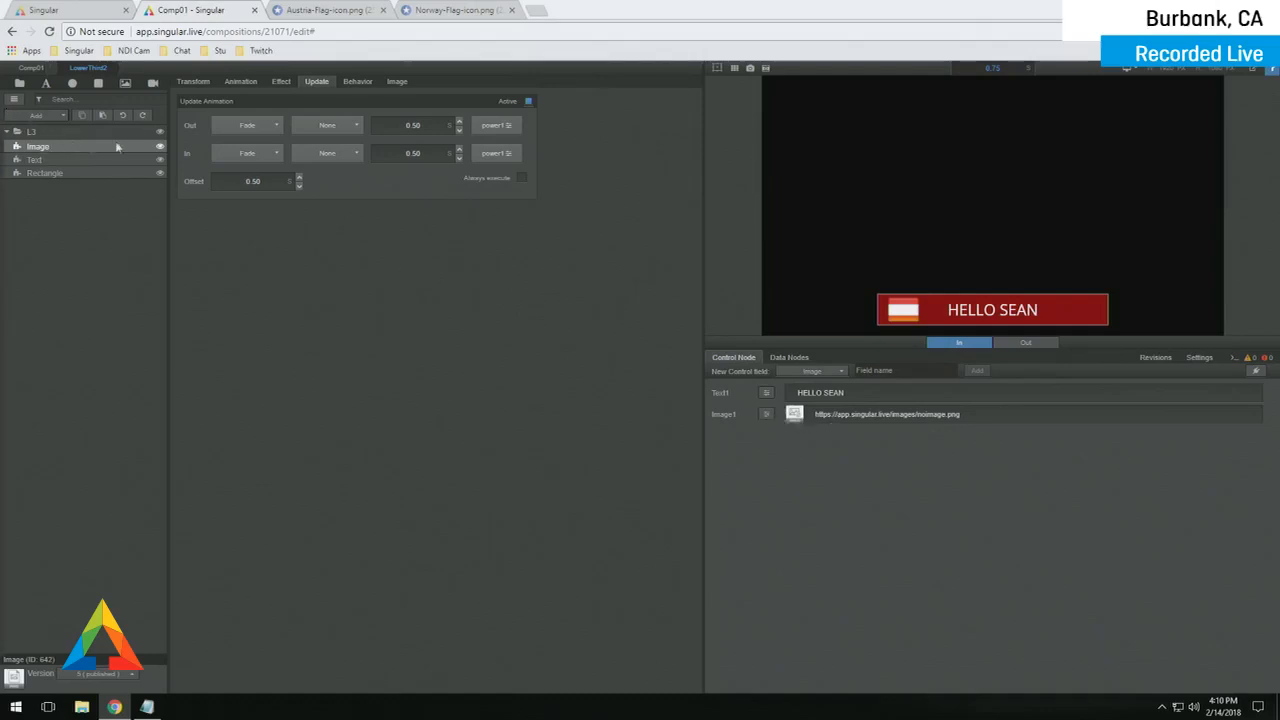
- Link the Image layer's image source to Control Node > Image1
{"action": "left_click", "coordinate": [397, 81]}
{"action": "left_click", "coordinate": [194, 122]}
{"action": "left_click", "coordinate": [93, 160]}
{"action": "left_click", "coordinate": [95, 177]}
{"action": "left_click", "coordinate": [194, 156]}
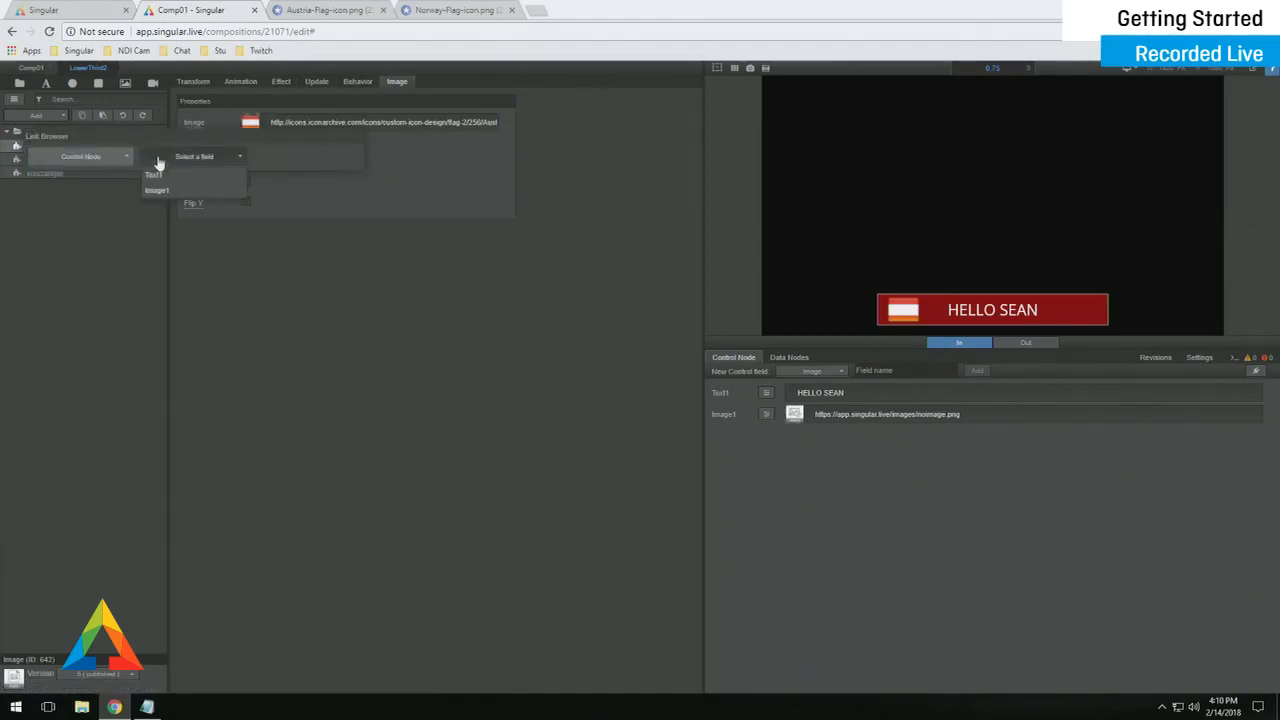
{"action": "left_click", "coordinate": [167, 187]}
{"action": "left_click", "coordinate": [394, 403]}
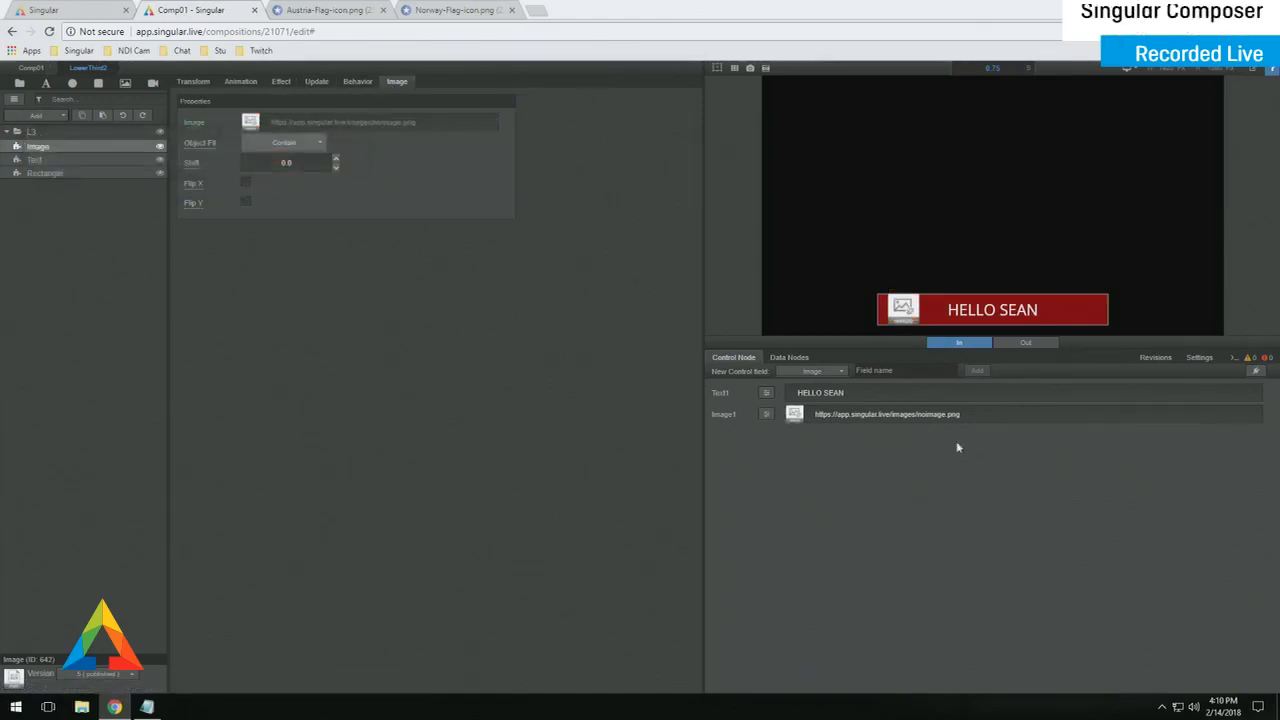
- Paste the Austria-Flag-icon.png web address into the Image1 field's URL
{"action": "left_click", "coordinate": [959, 421]}
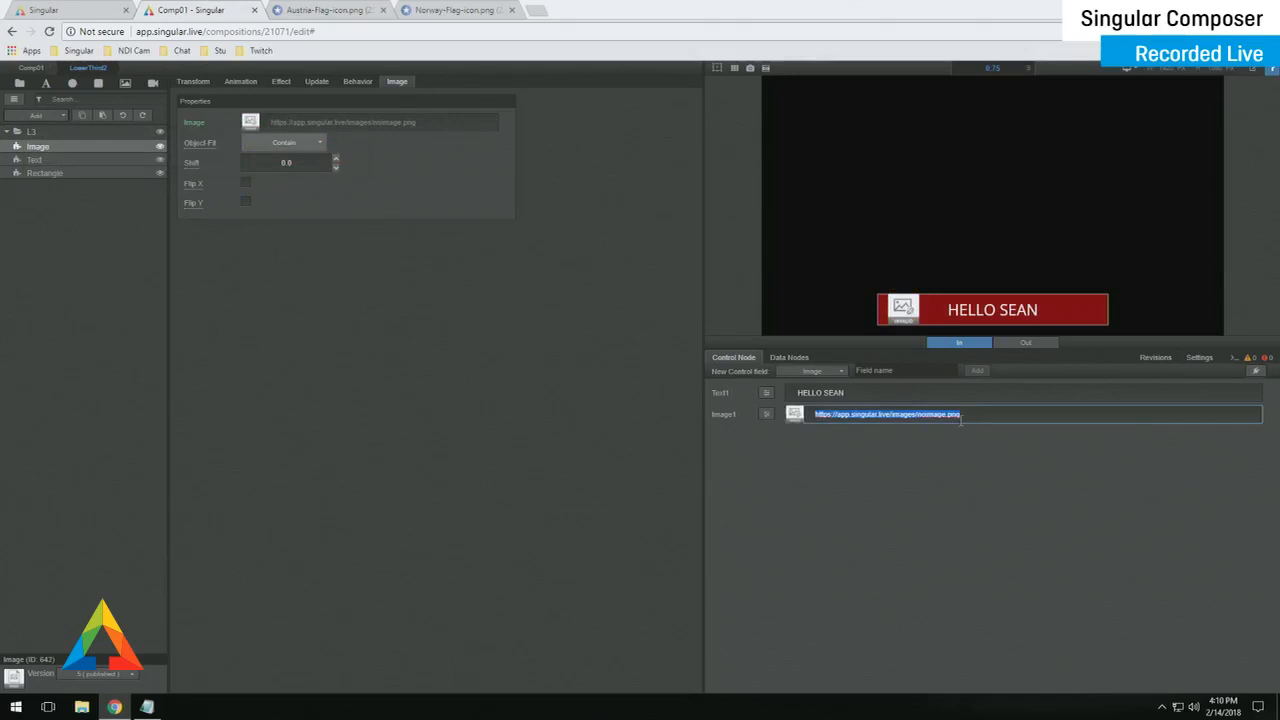
{"action": "left_click", "coordinate": [345, 14]}
{"action": "left_click", "coordinate": [421, 32]}
{"action": "key", "text": "ctrl+c"}
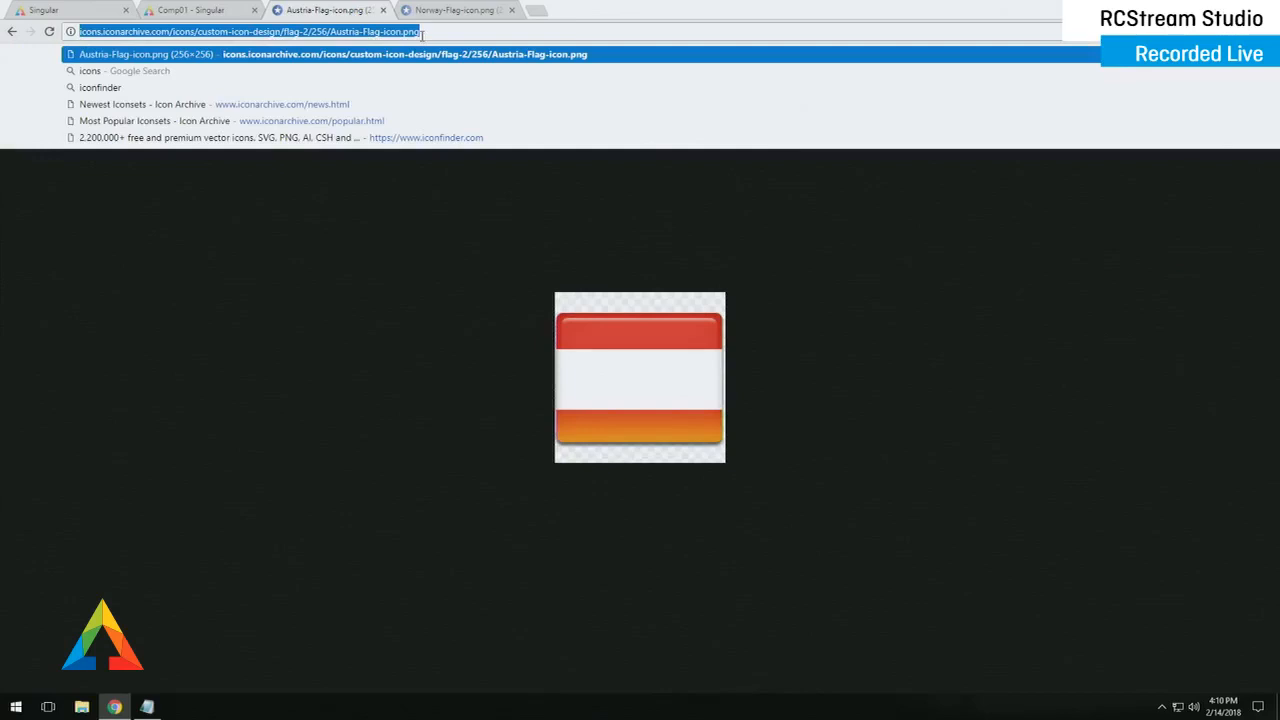
{"action": "left_click", "coordinate": [215, 10]}
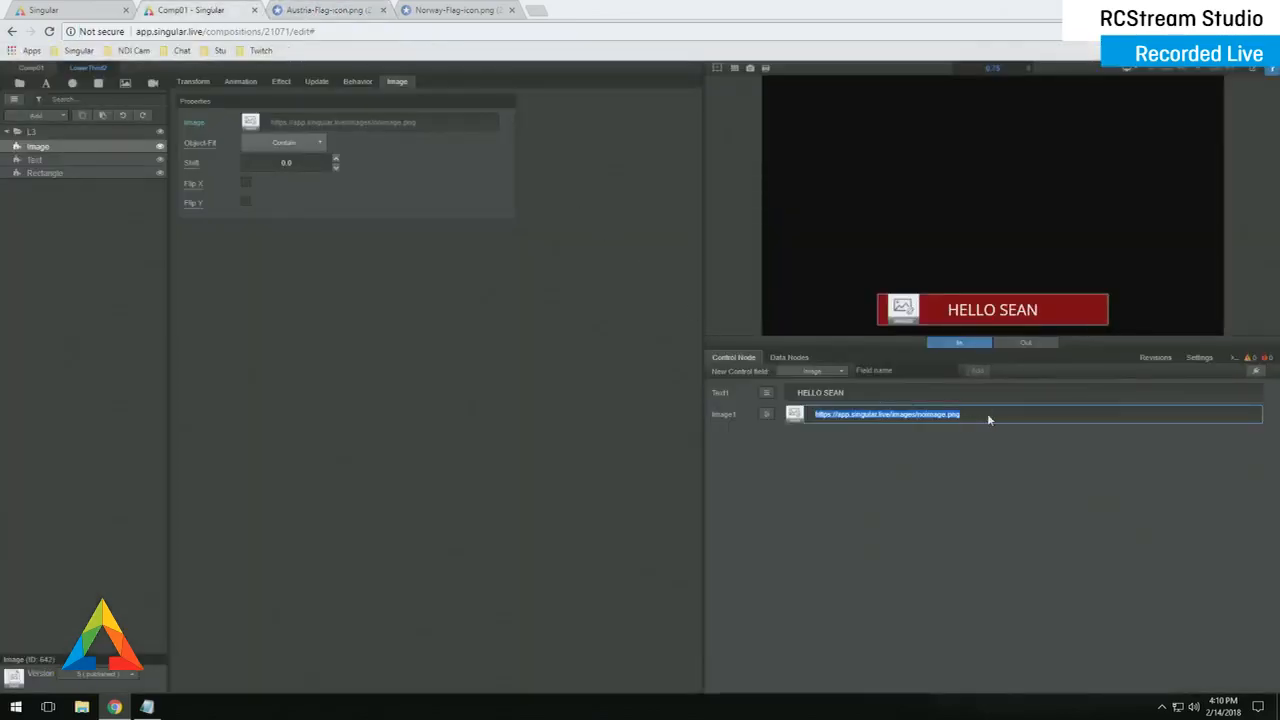
{"action": "key", "text": "ctrl+v"}
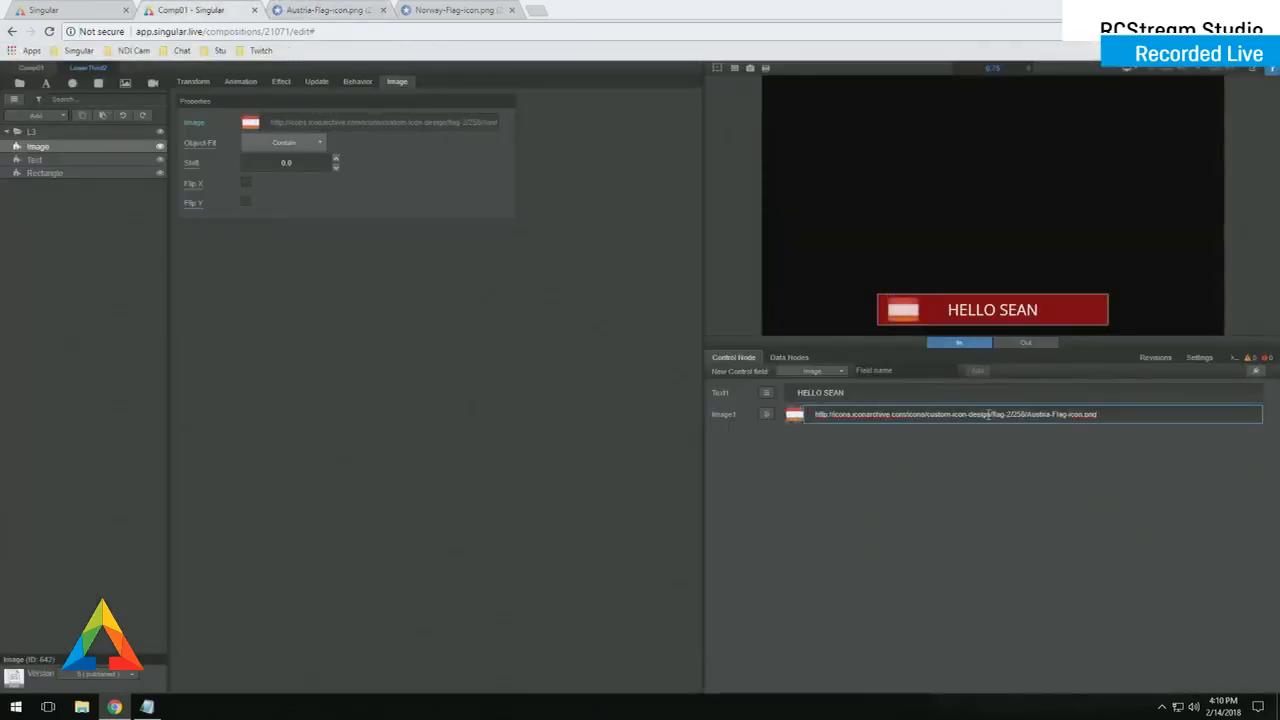
{"action": "left_click", "coordinate": [509, 328]}
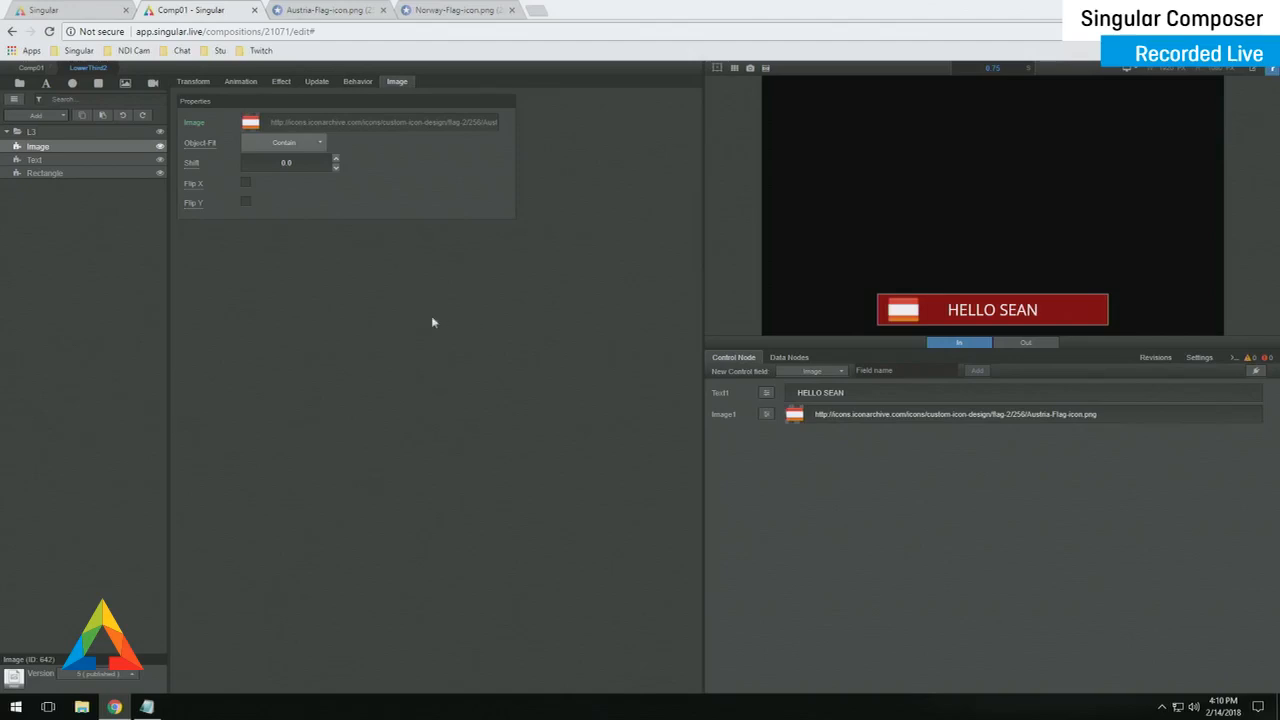
- Go back to Comp01 and rename the LowerThird2 layer to 'LowerThird With Image'
{"action": "right_click", "coordinate": [249, 309]}
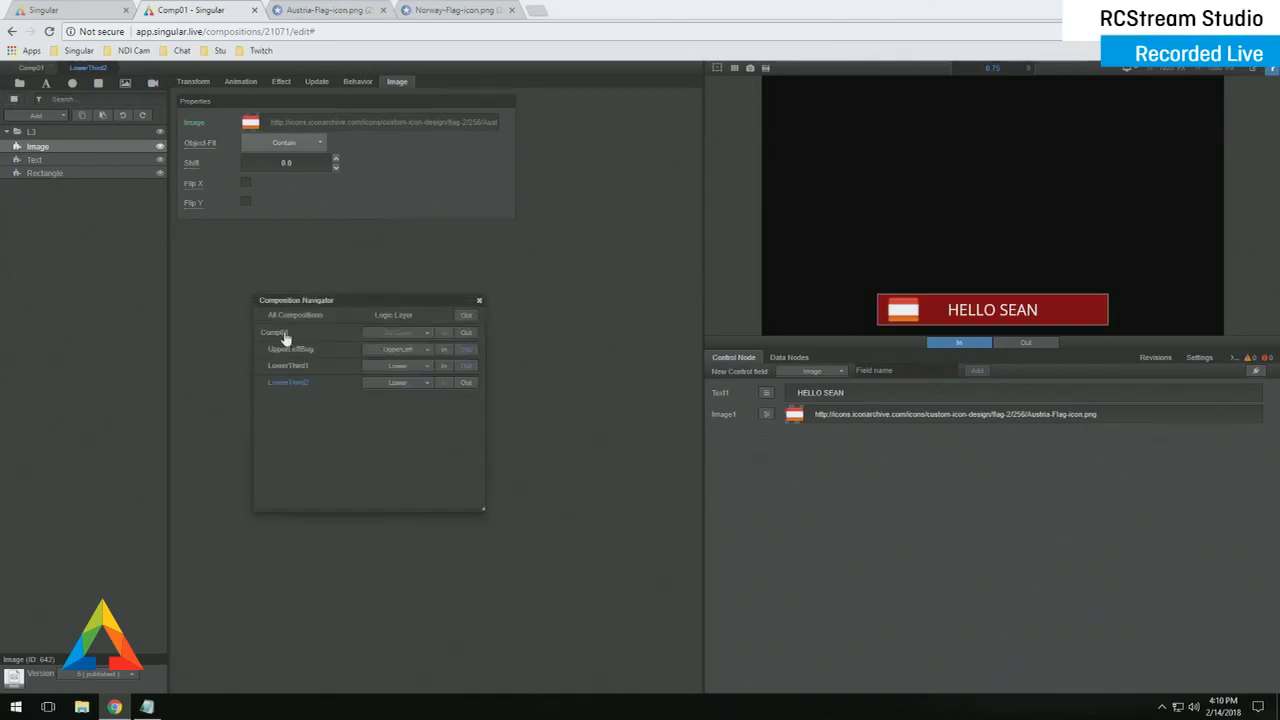
{"action": "left_click", "coordinate": [285, 337]}
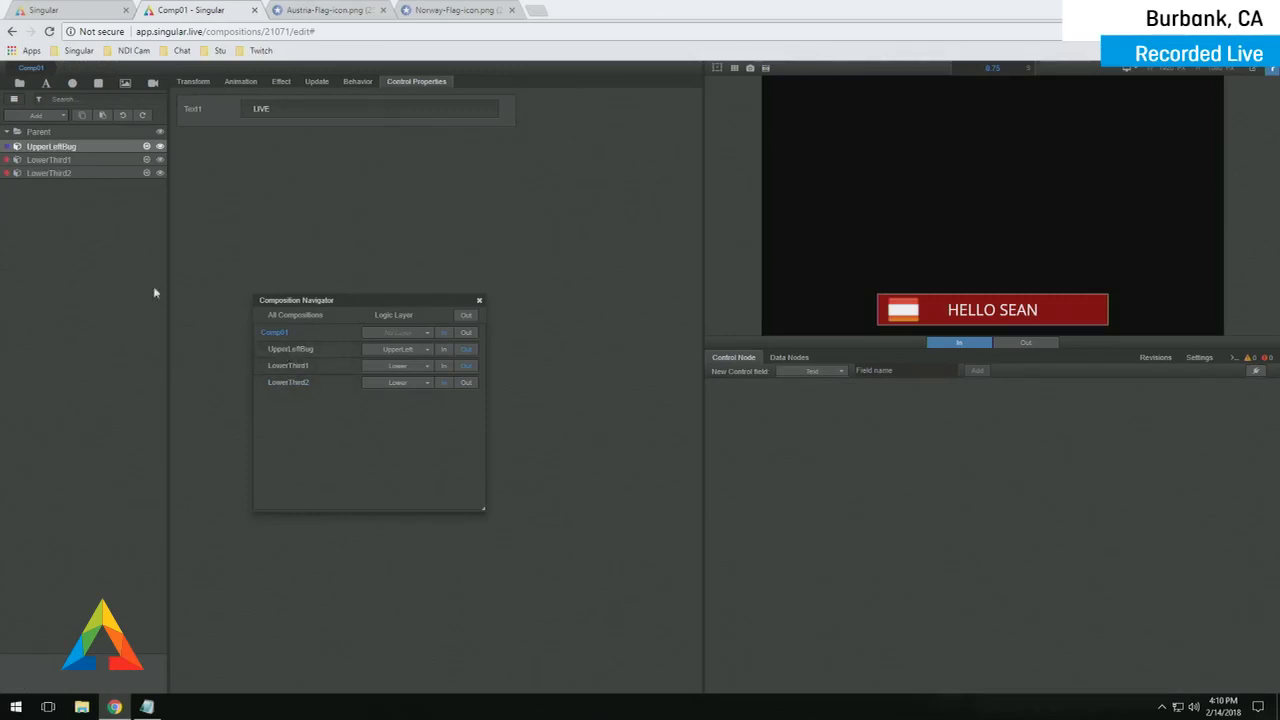
{"action": "left_click", "coordinate": [115, 173]}
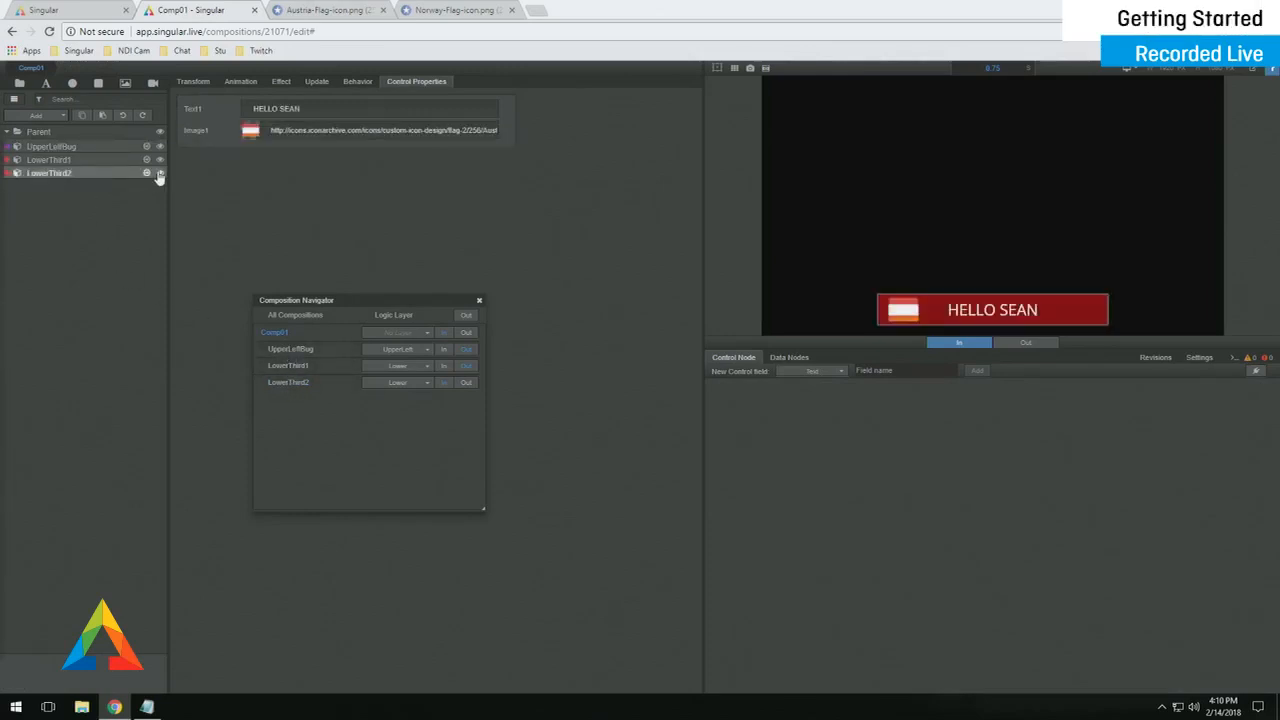
{"action": "double_click", "coordinate": [62, 173]}
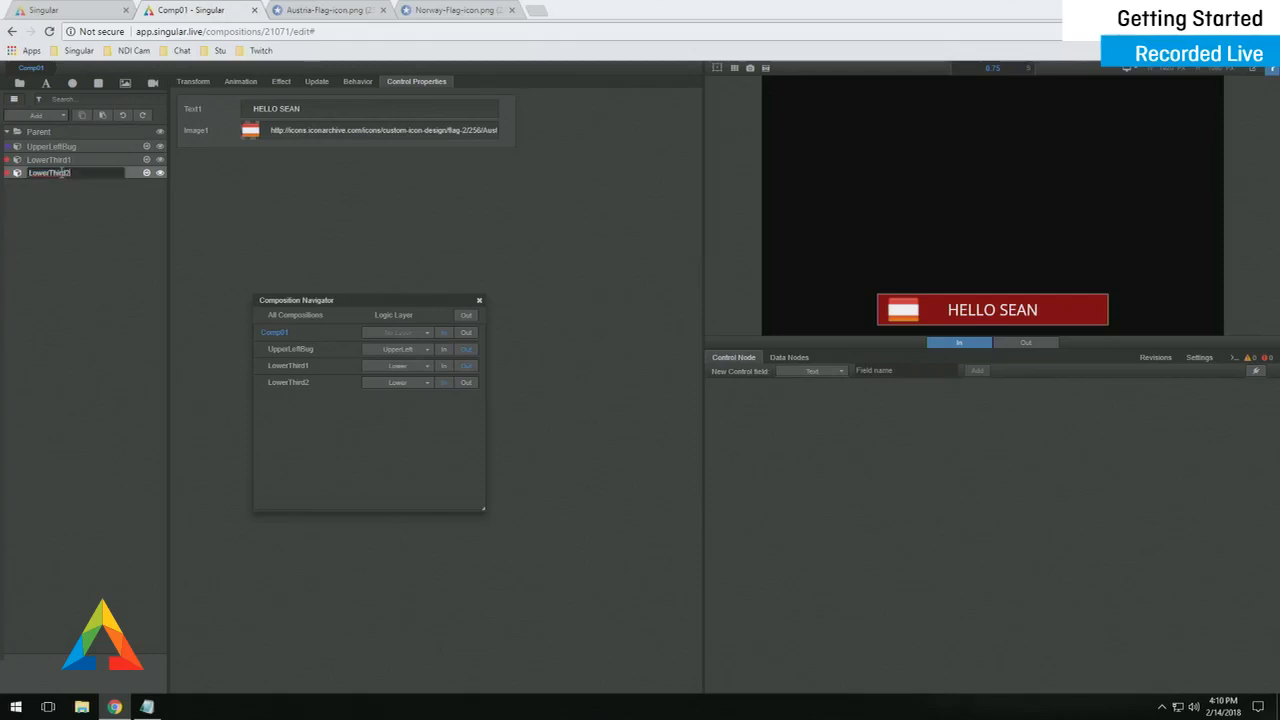
{"action": "key", "text": "BackSpace"}
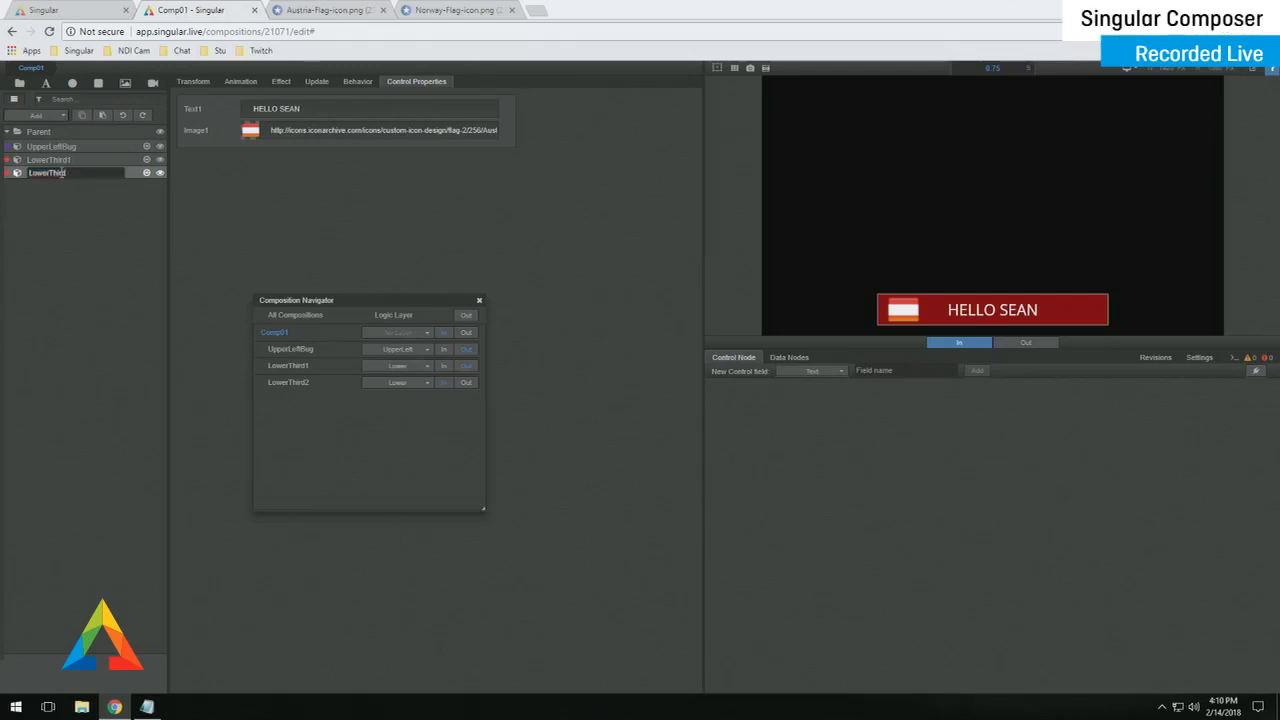
{"action": "type", "text": "With Image"}
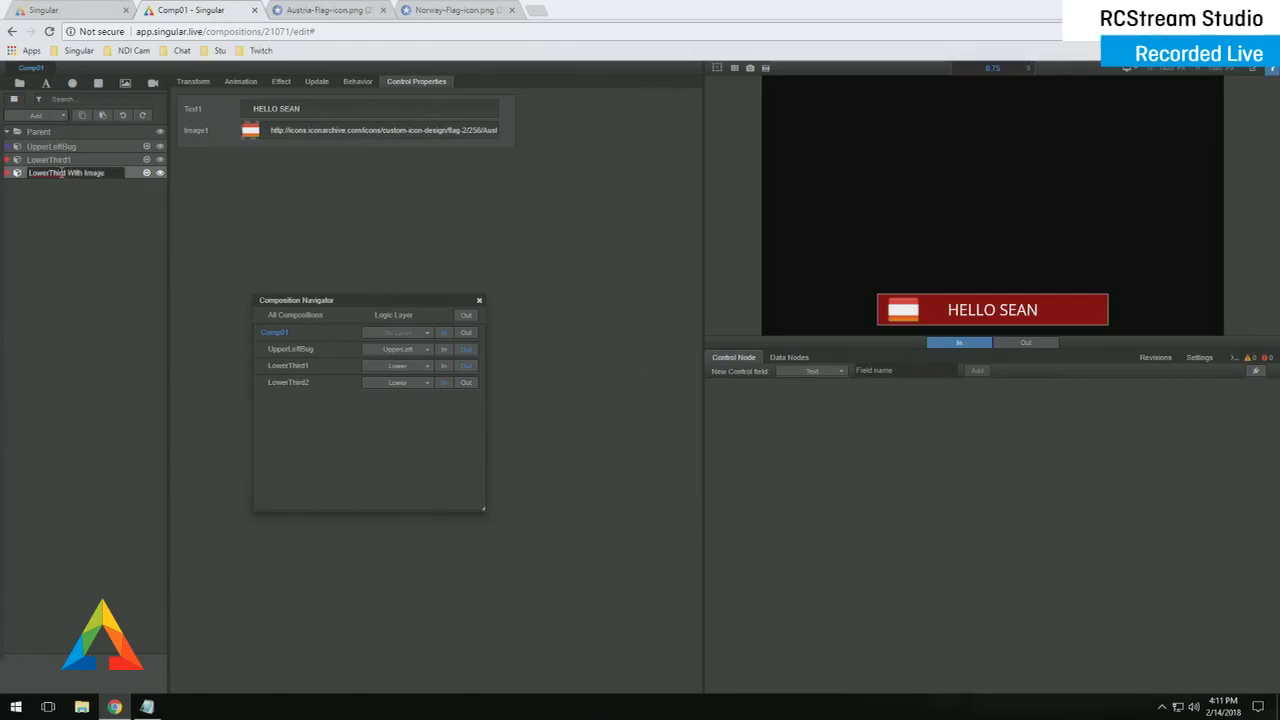
{"action": "key", "text": "Return"}
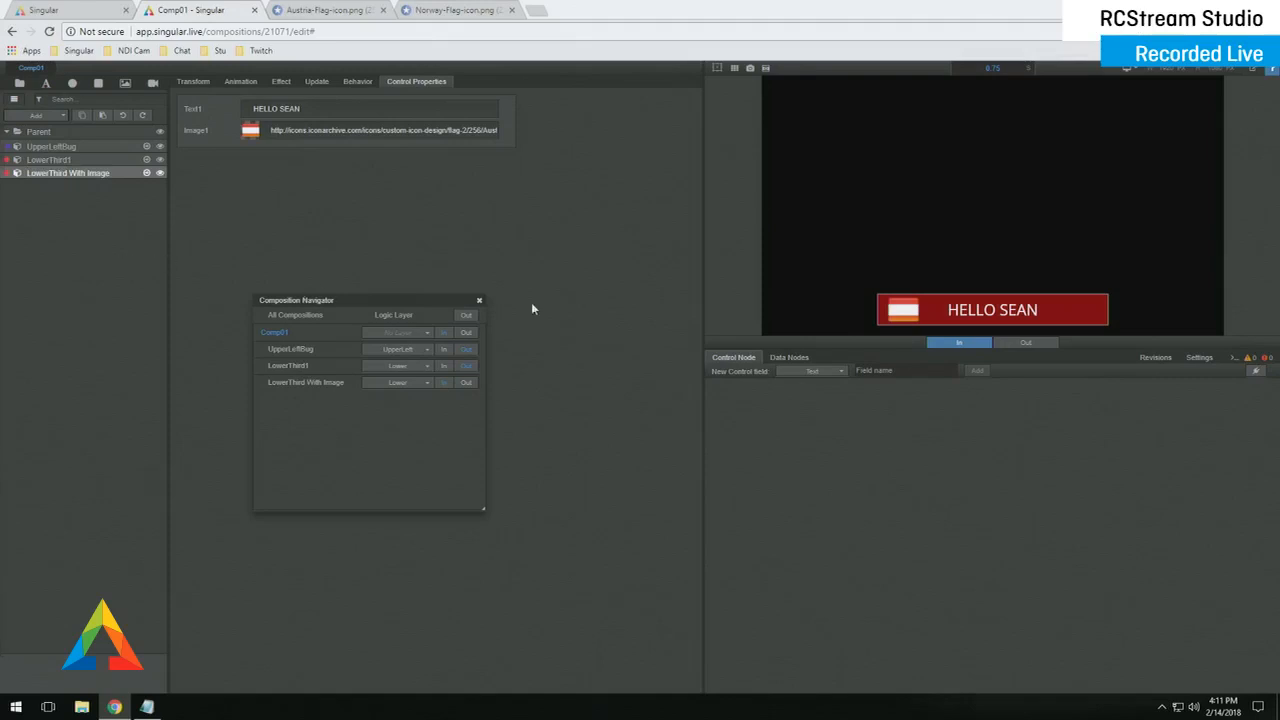
- From the dashboard, create a Studio control app named Comp1_Studio
{"action": "left_click", "coordinate": [86, 12]}
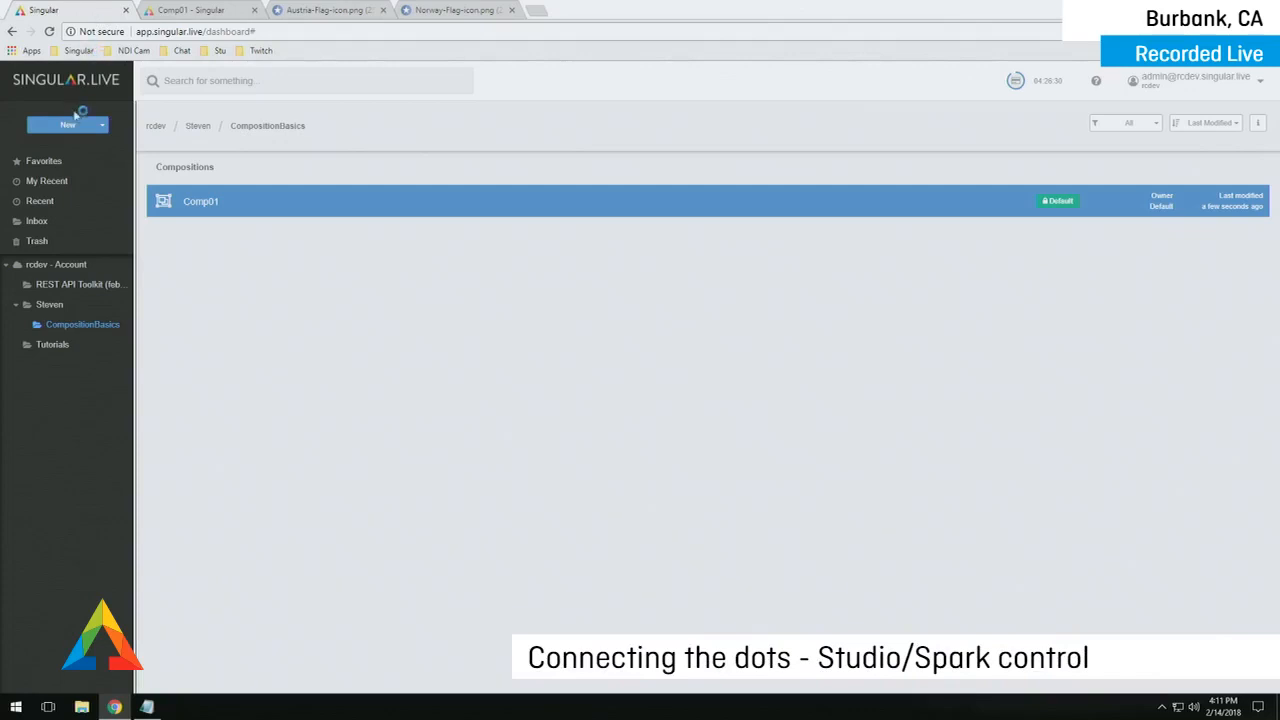
{"action": "left_click", "coordinate": [72, 127]}
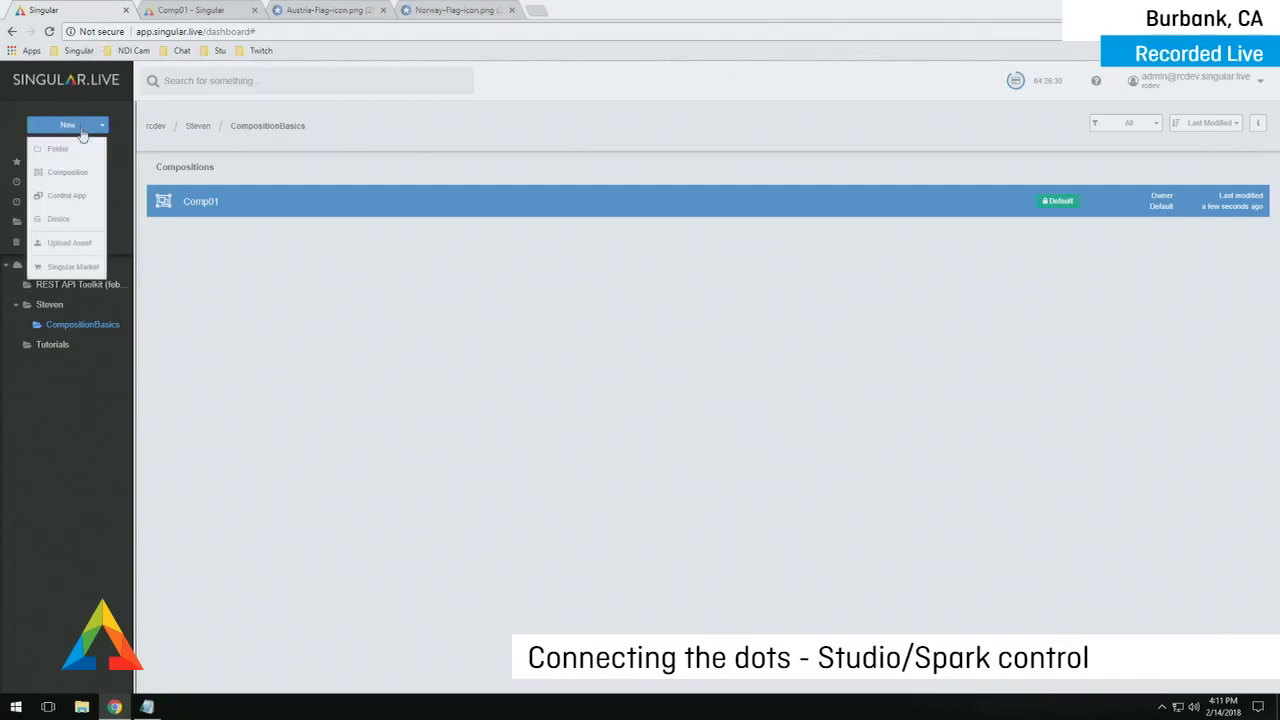
{"action": "left_click", "coordinate": [80, 199]}
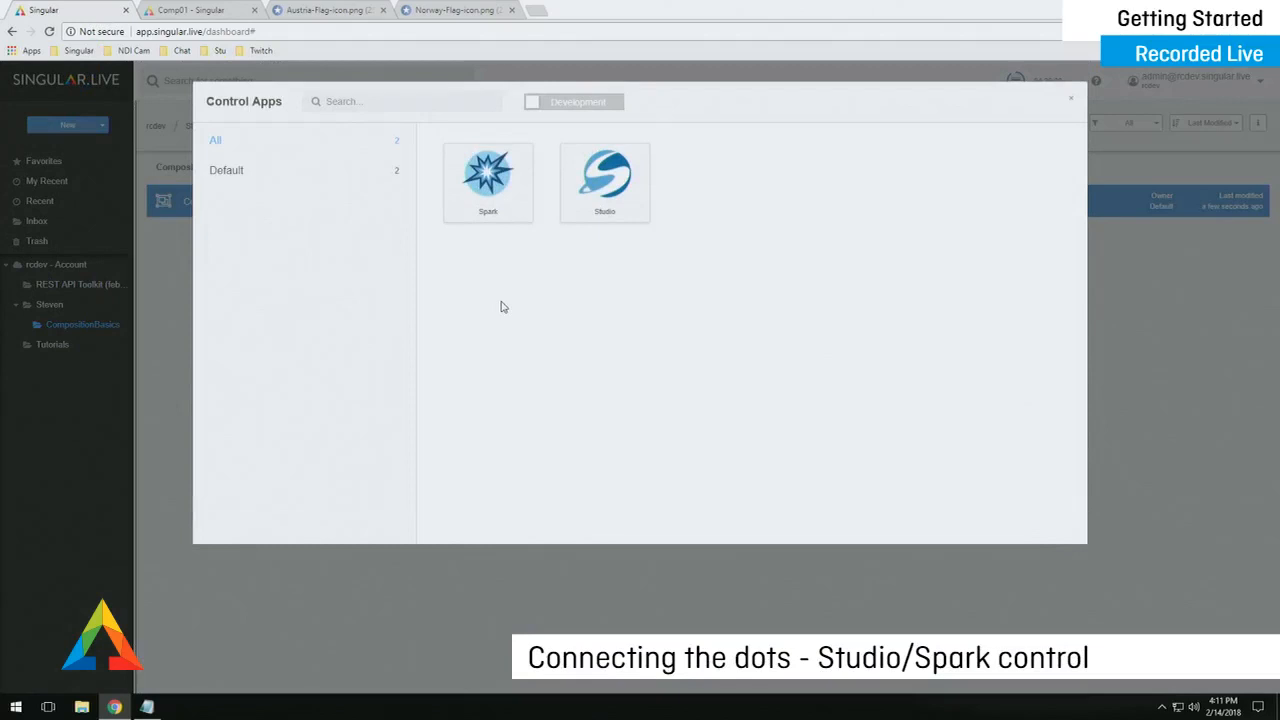
{"action": "left_click", "coordinate": [604, 192]}
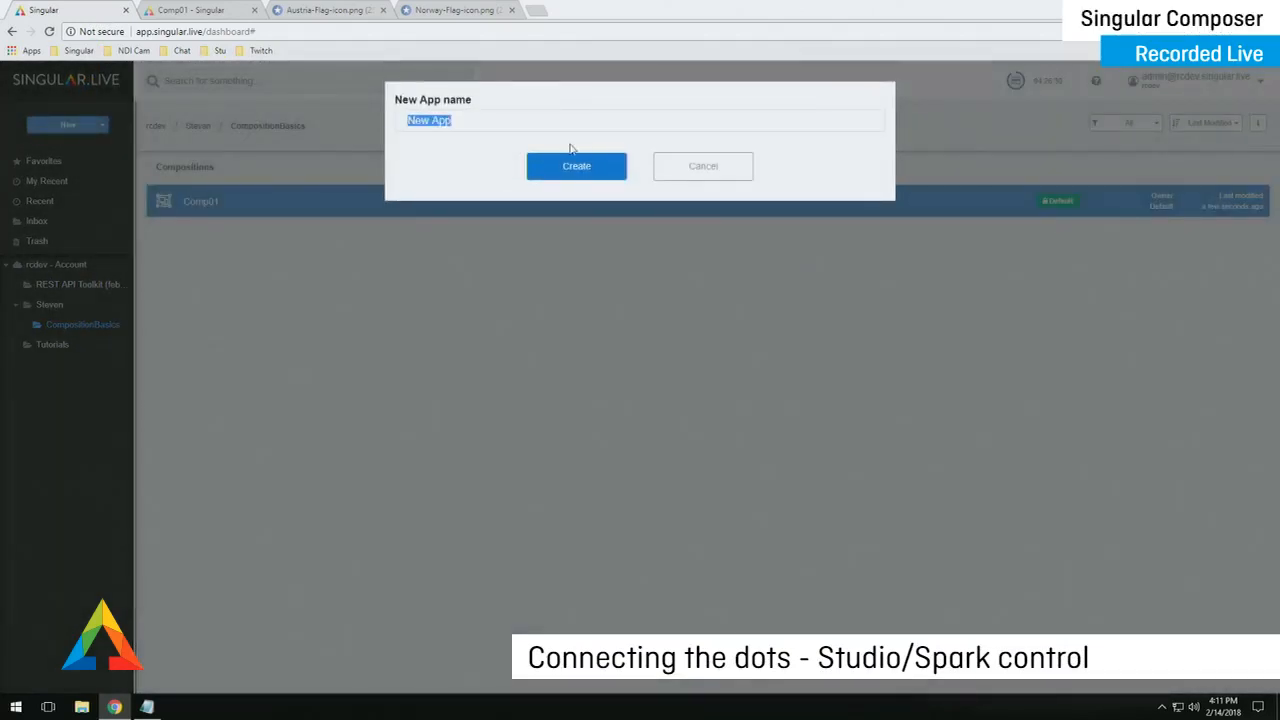
{"action": "type", "text": "Comp1_Studio"}
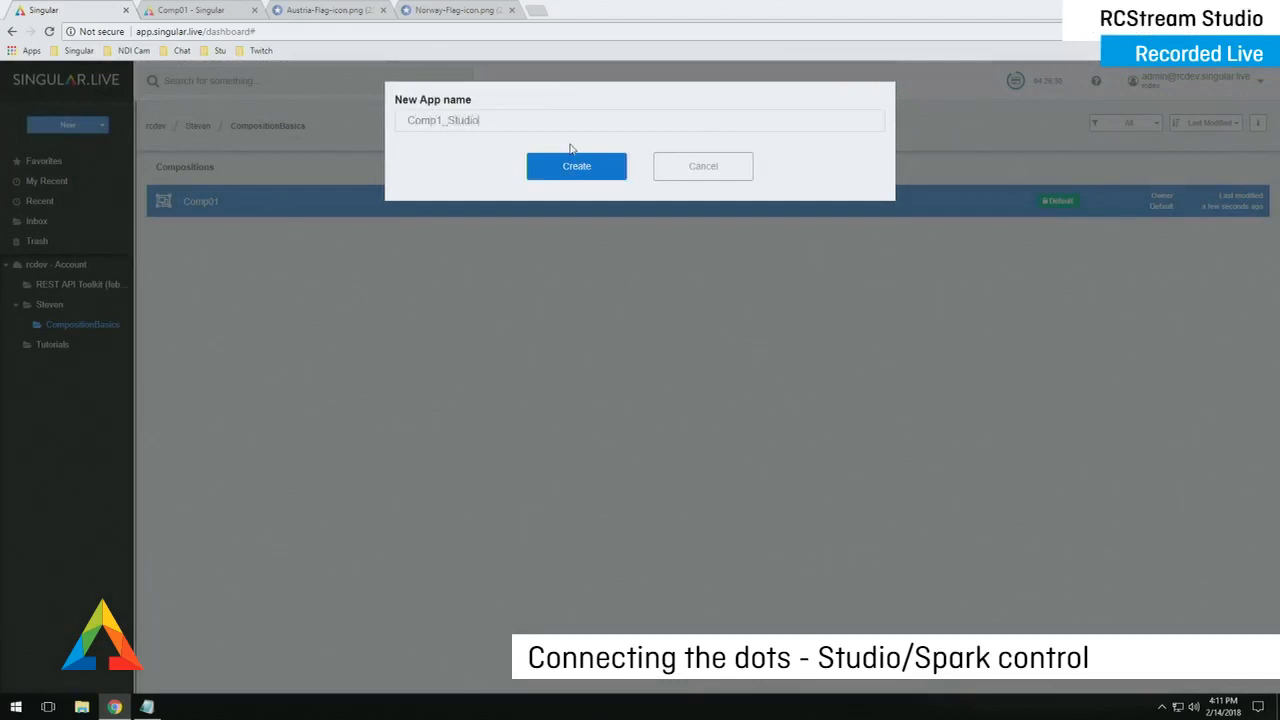
{"action": "left_click", "coordinate": [572, 160]}
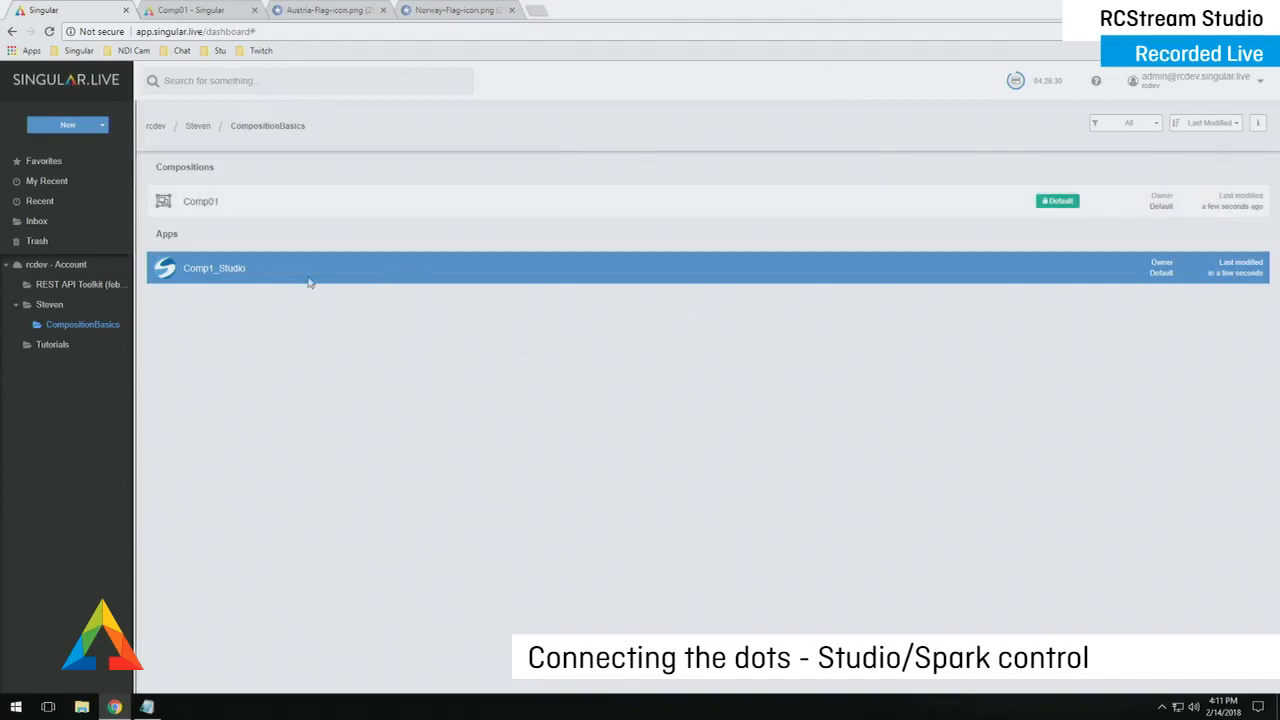
- Open the Comp1_Studio control app and link it to the Comp01 composition
{"action": "double_click", "coordinate": [250, 272]}
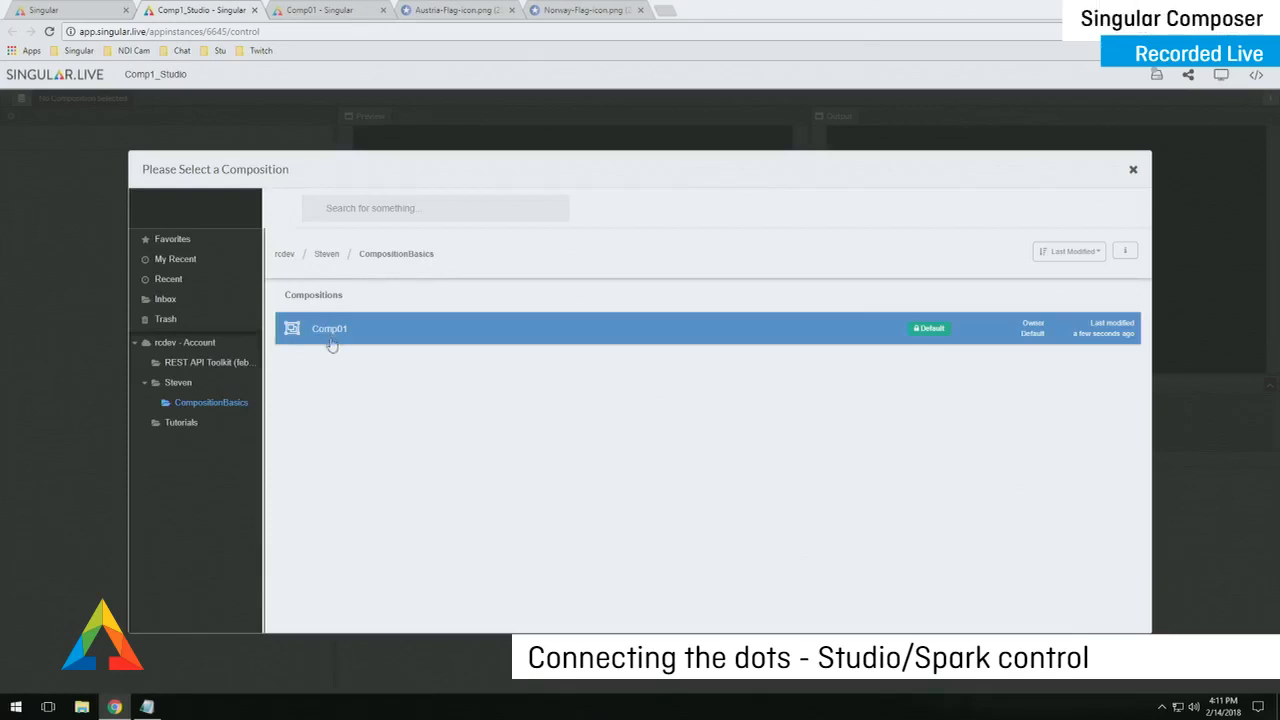
{"action": "left_click", "coordinate": [292, 337]}
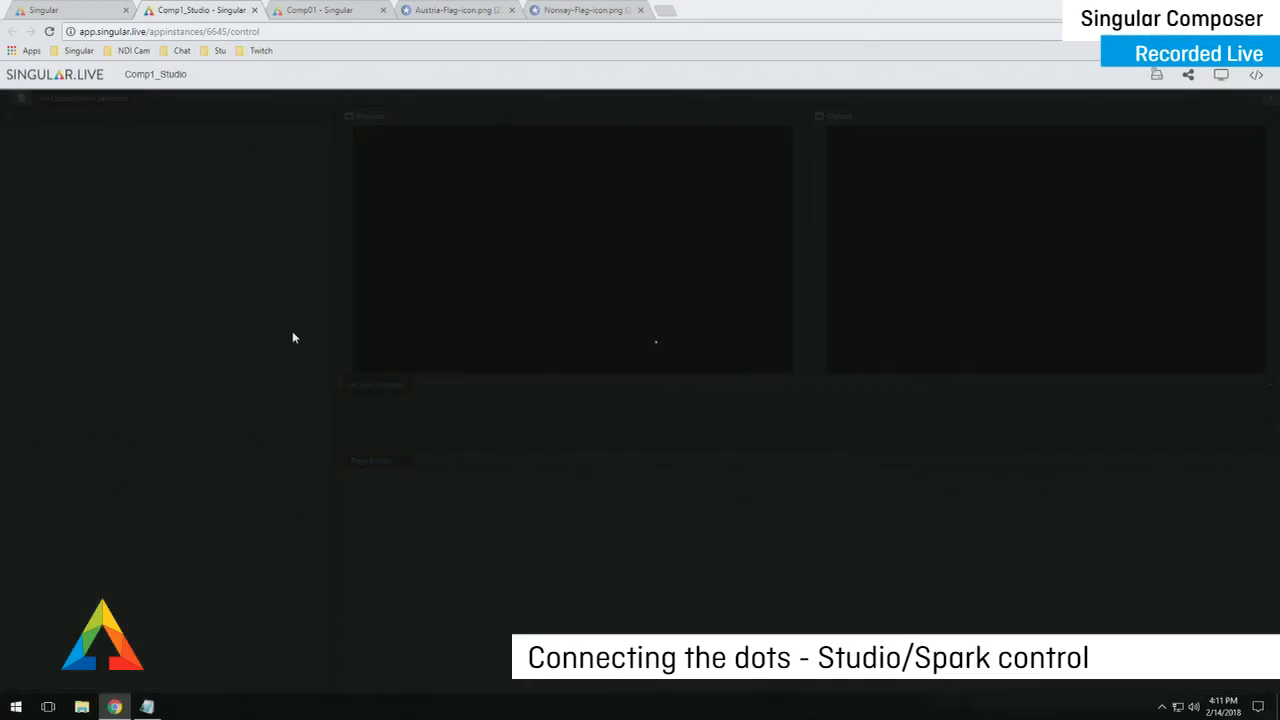
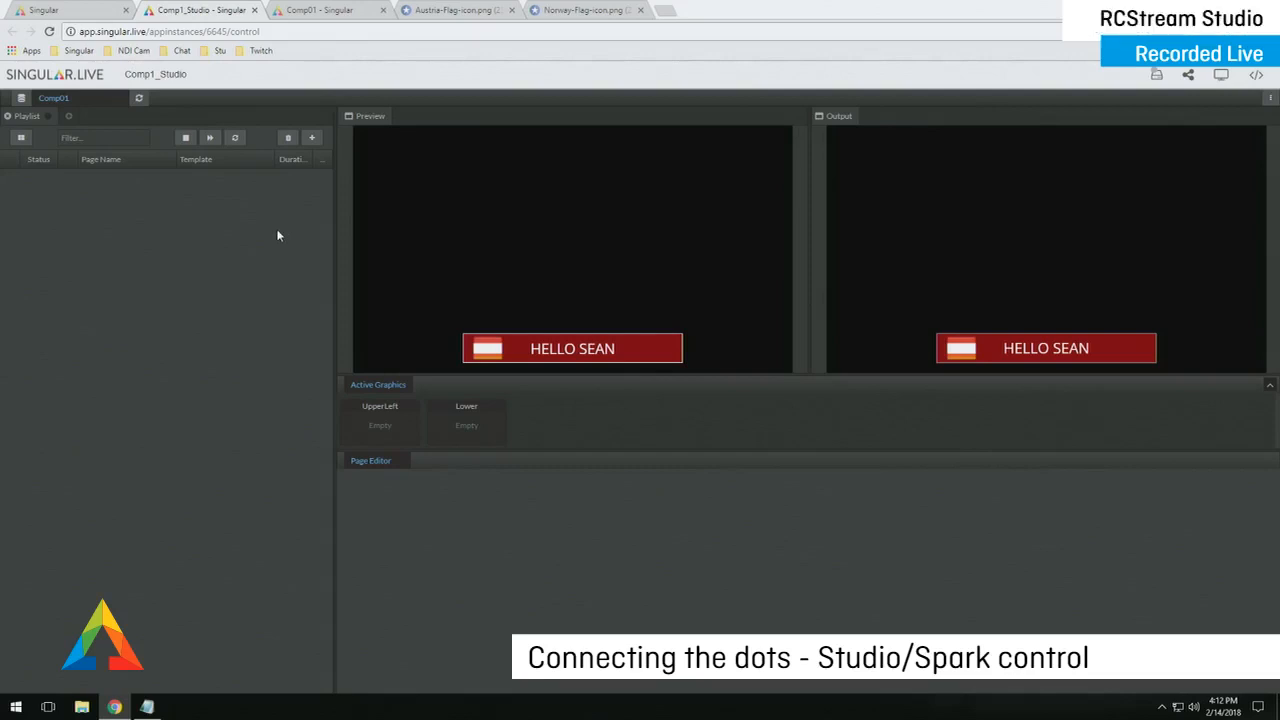
- In Comp01, animate all compositions Out so the preview is blank, then return to Comp1_Studio
{"action": "left_click", "coordinate": [314, 12]}
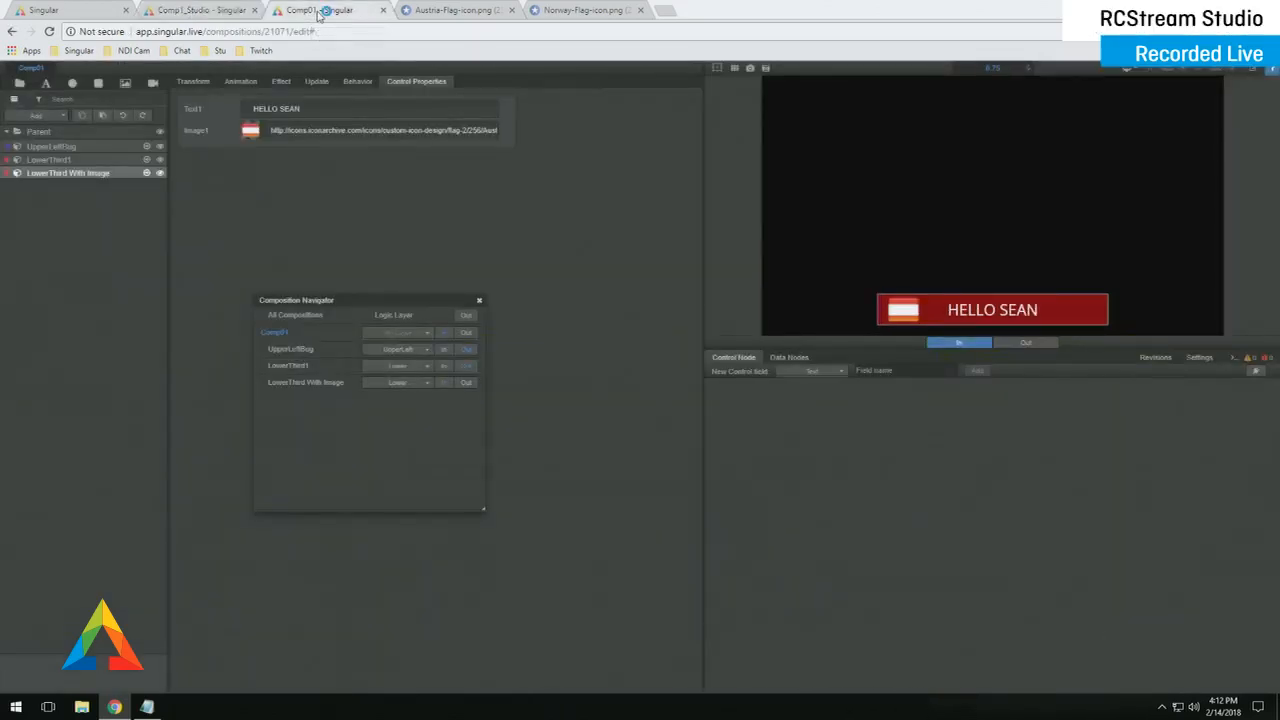
{"action": "left_click_drag", "start_coordinate": [374, 300], "coordinate": [361, 238]}
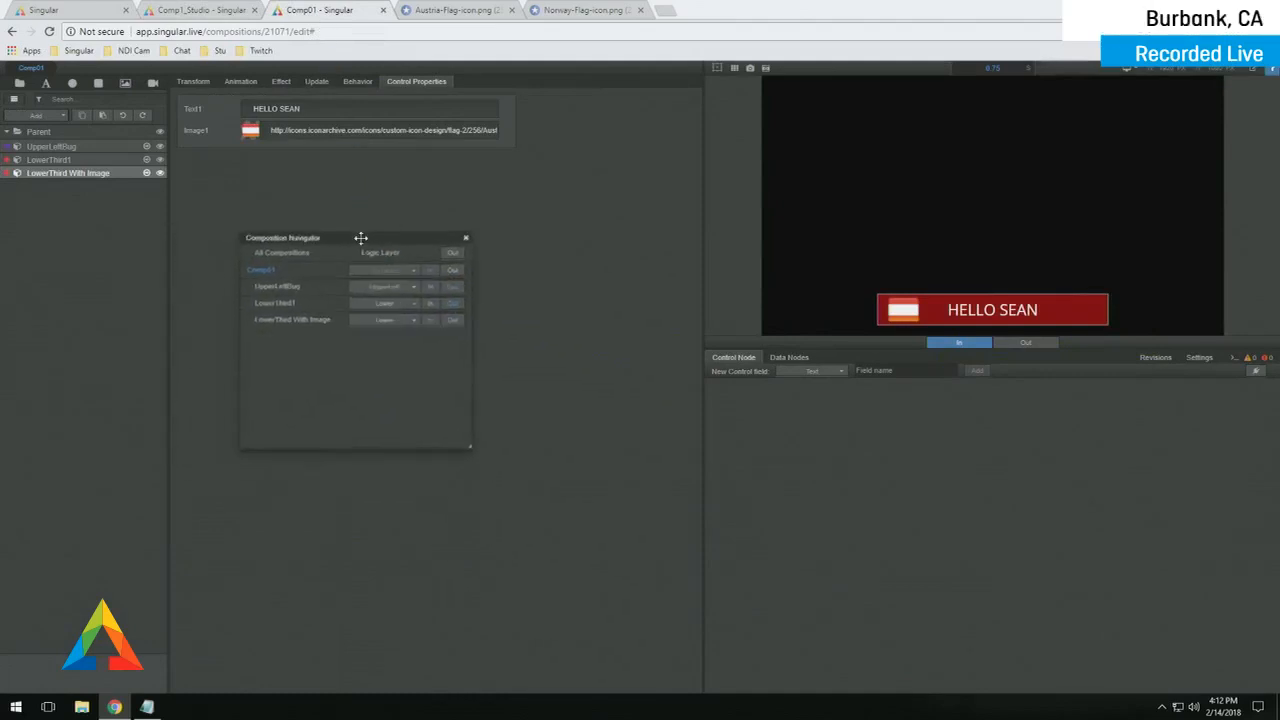
{"action": "left_click", "coordinate": [453, 274]}
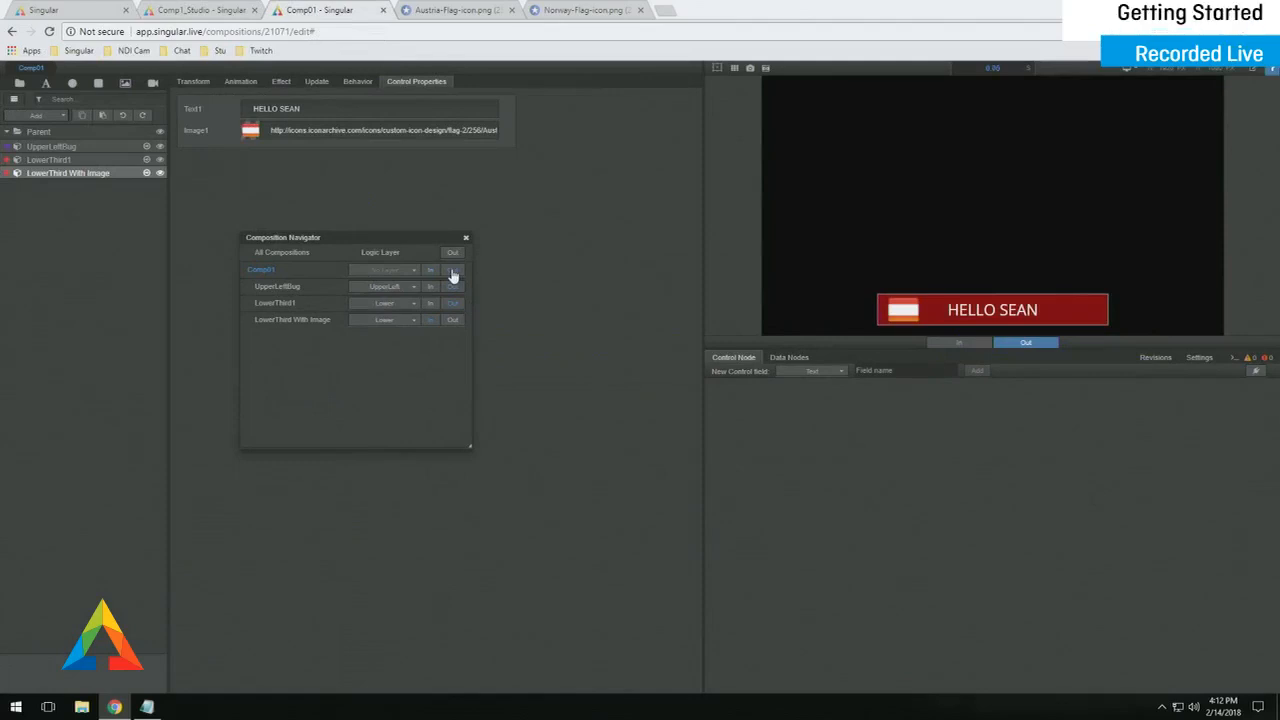
{"action": "left_click", "coordinate": [453, 255]}
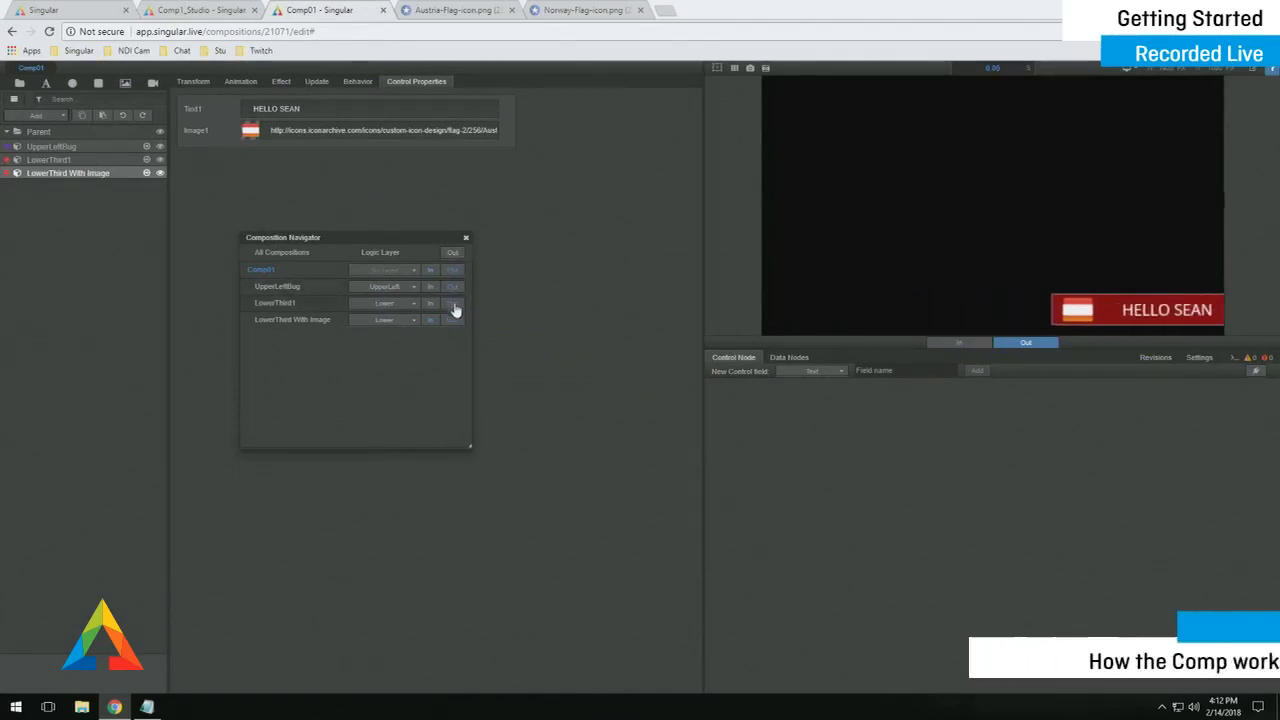
{"action": "left_click", "coordinate": [466, 240]}
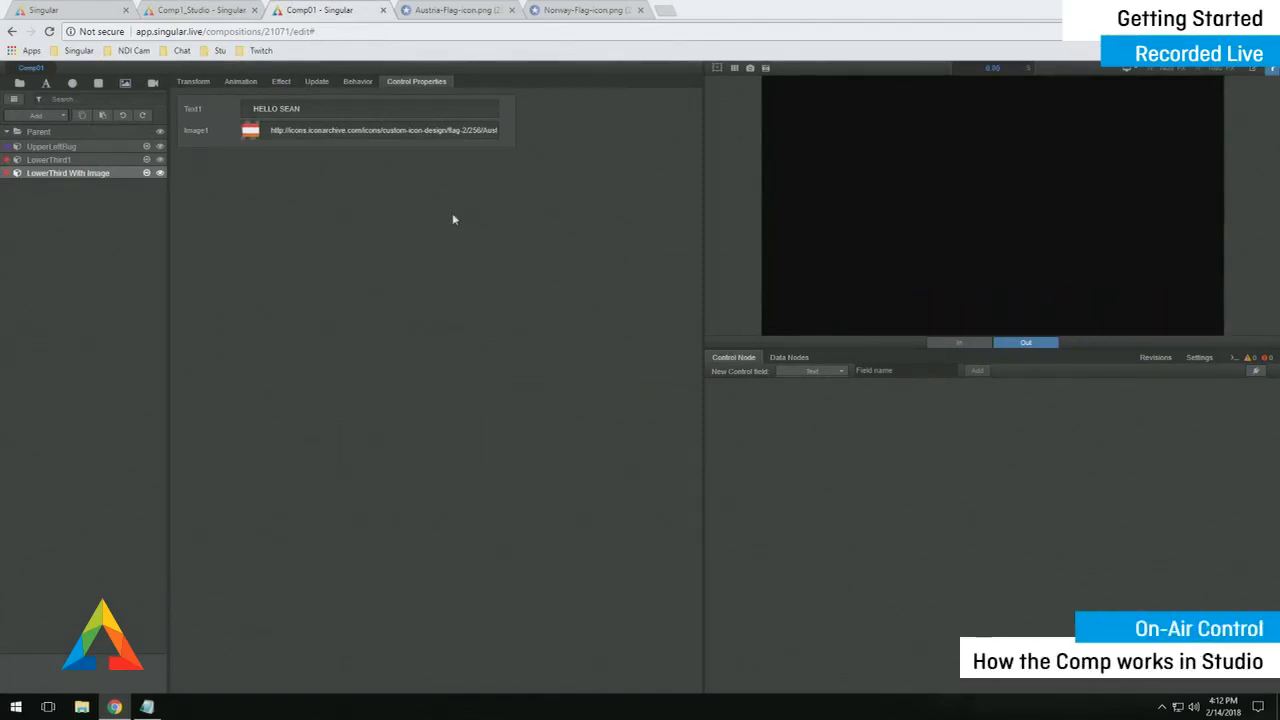
{"action": "left_click", "coordinate": [244, 12]}
- Refresh Comp01 and add LowerThird With Image, LowerThird1 and UpperLeftBug pages to the playlist
{"action": "left_click", "coordinate": [139, 98]}
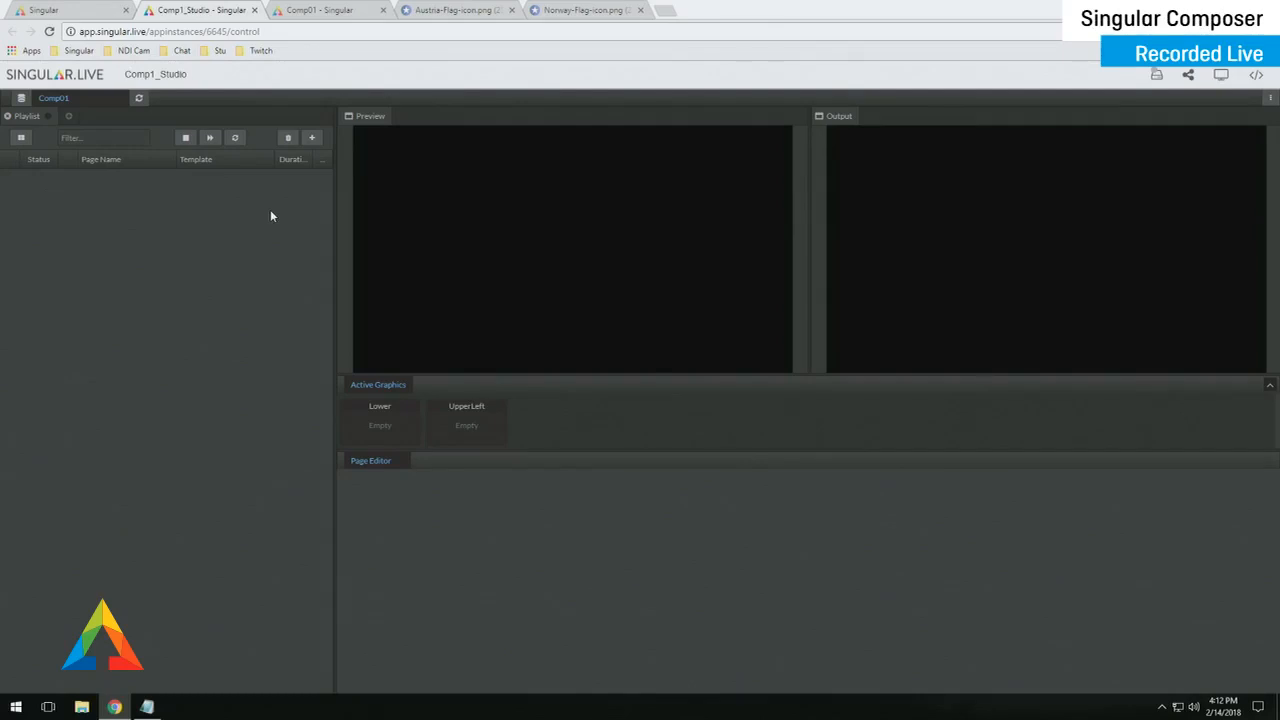
{"action": "left_click", "coordinate": [312, 141]}
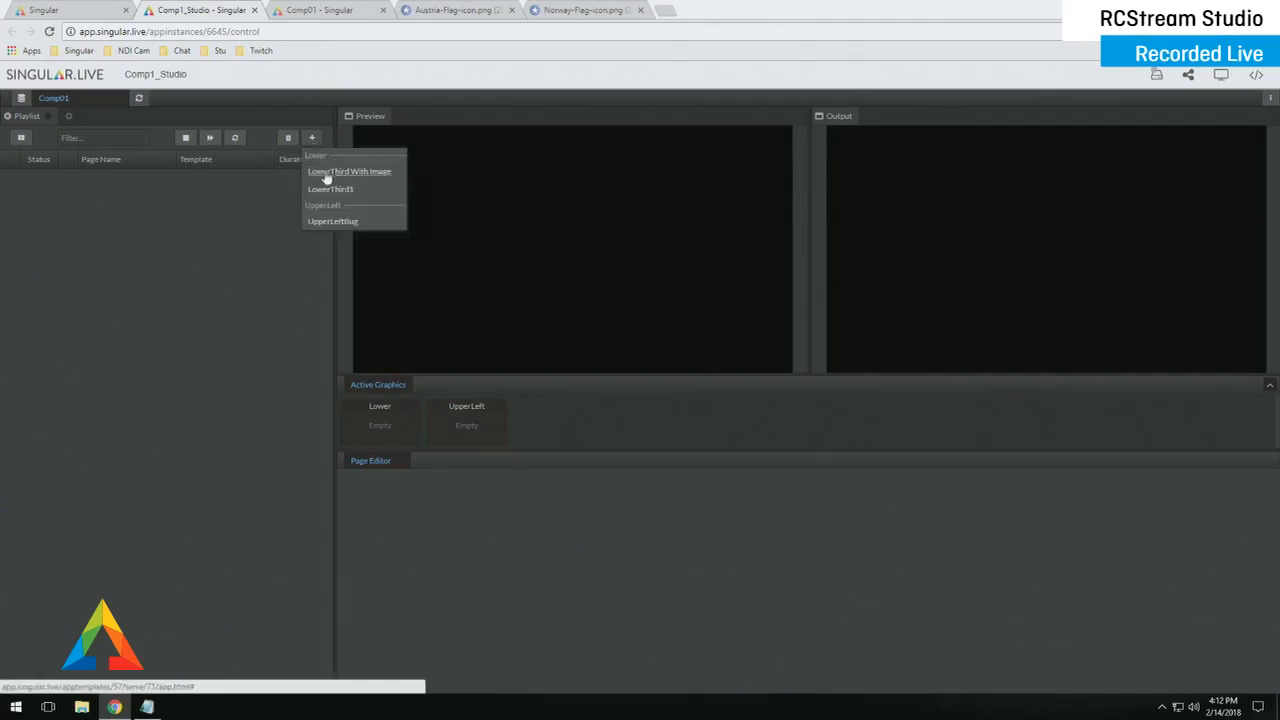
{"action": "left_click", "coordinate": [344, 175]}
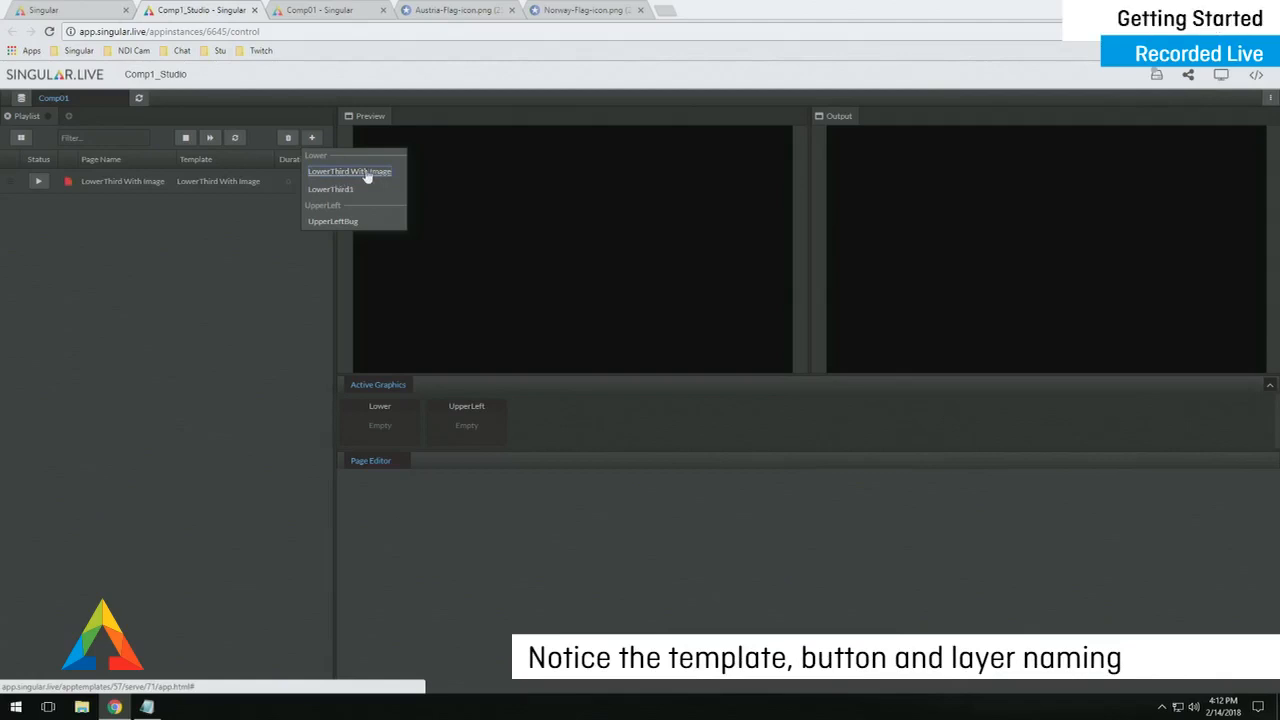
{"action": "left_click", "coordinate": [340, 191]}
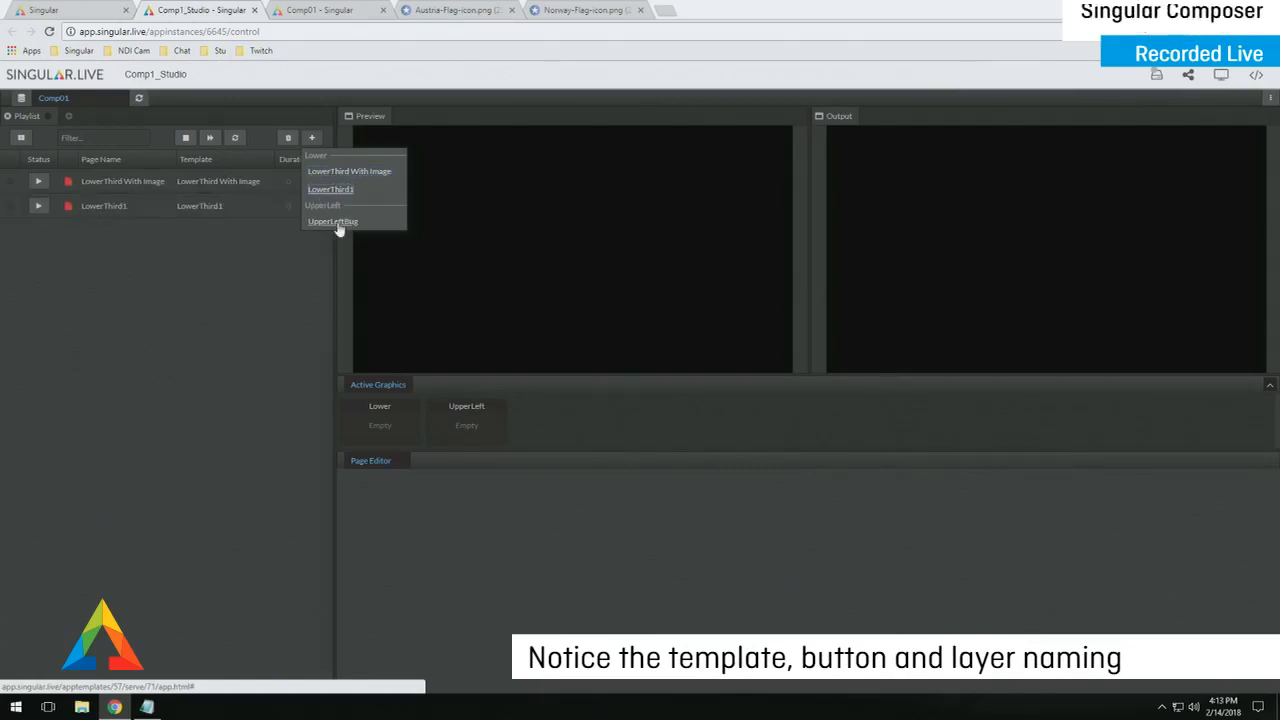
{"action": "left_click", "coordinate": [340, 222]}
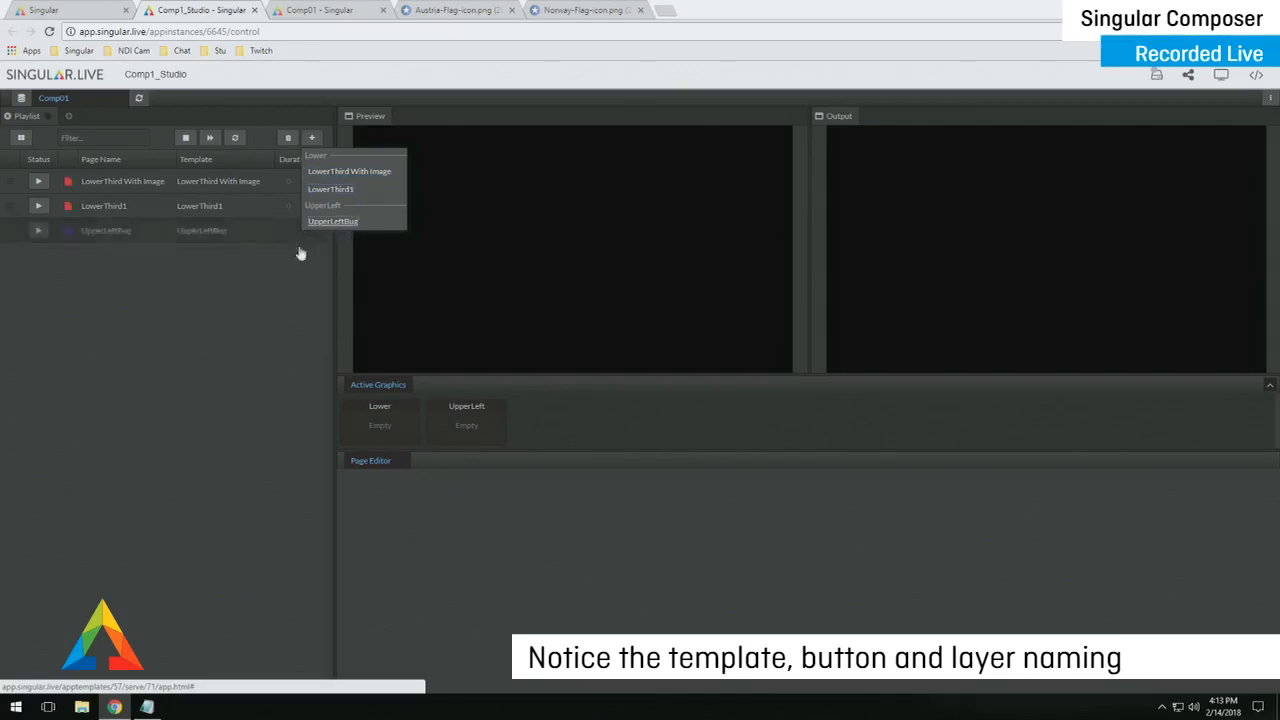
{"action": "left_click", "coordinate": [121, 190]}
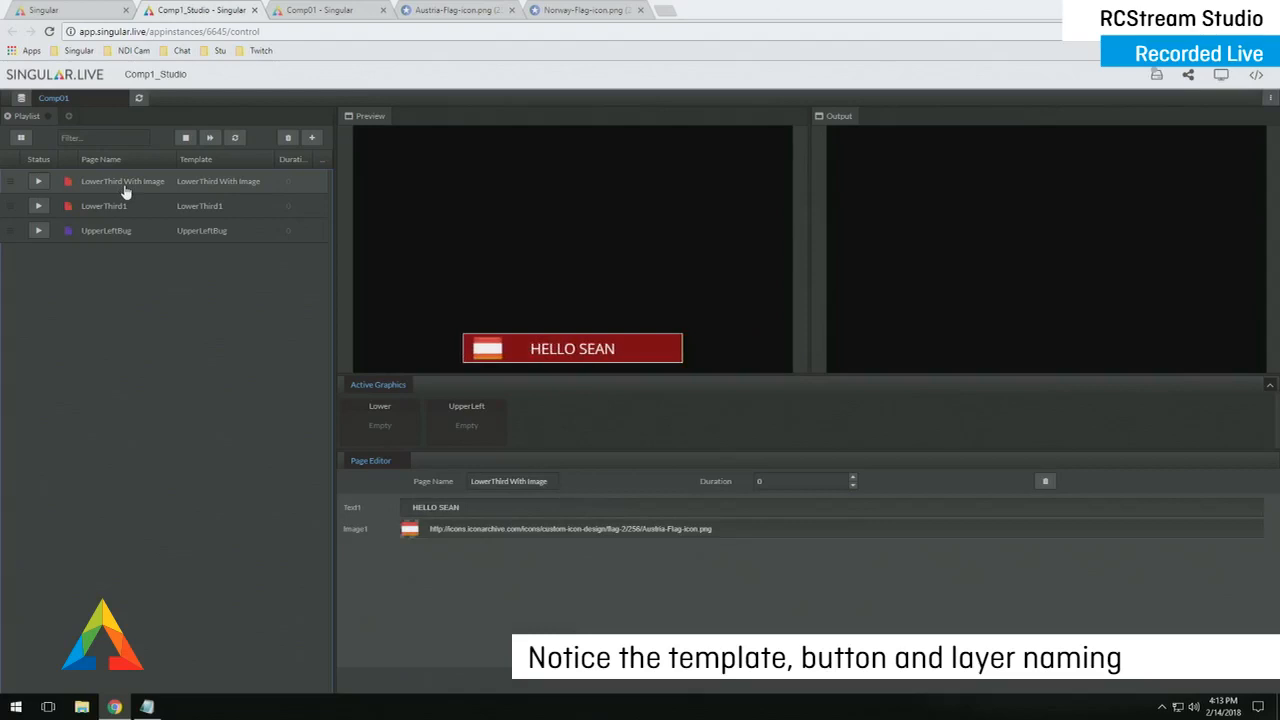
- Preview LowerThird1, UpperLeftBug with its LIVE text, and LowerThird With Image, ending on UpperLeftBug
{"action": "left_click", "coordinate": [227, 207]}
{"action": "left_click", "coordinate": [236, 233]}
{"action": "left_click", "coordinate": [447, 510]}
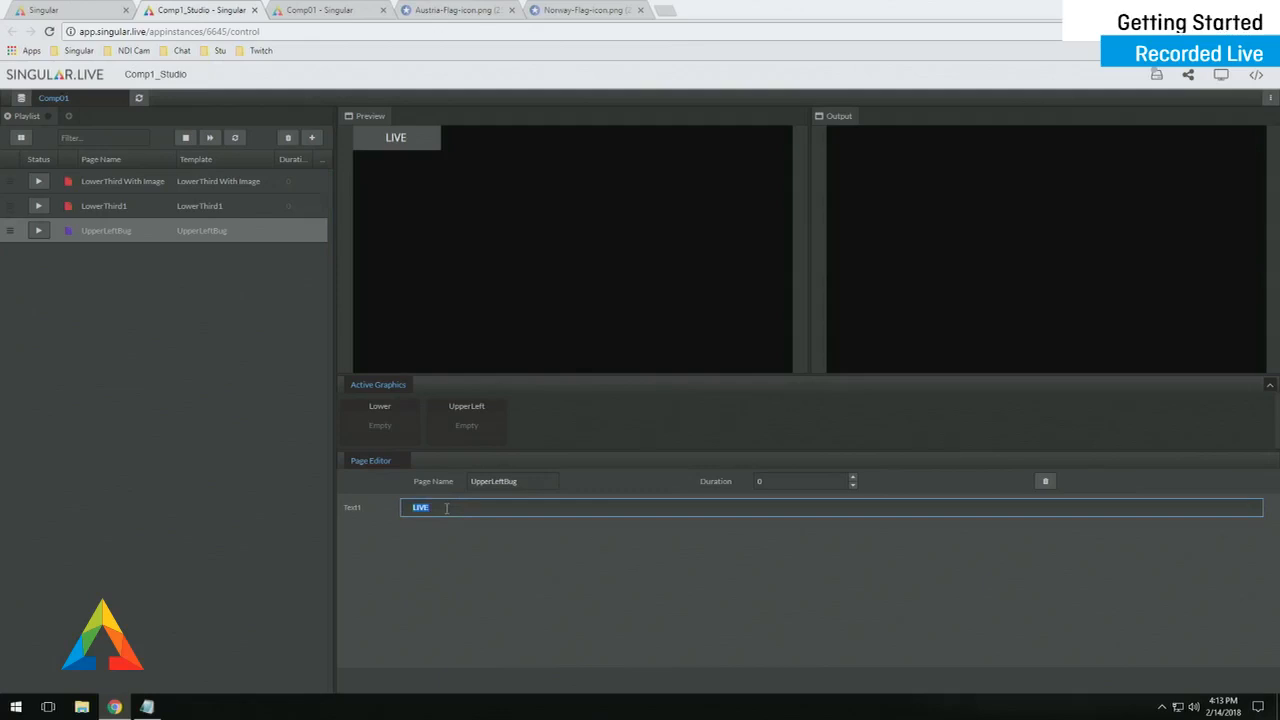
{"action": "left_click", "coordinate": [234, 214]}
{"action": "left_click", "coordinate": [232, 210]}
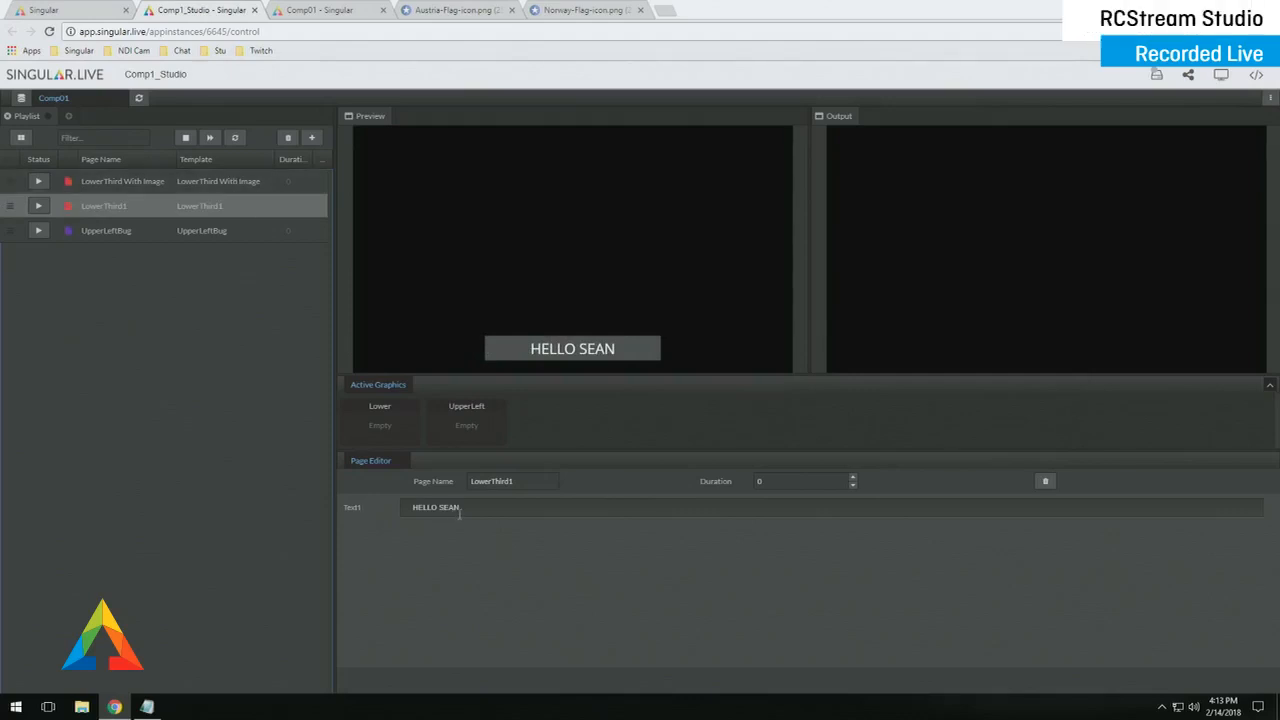
{"action": "left_click", "coordinate": [229, 190]}
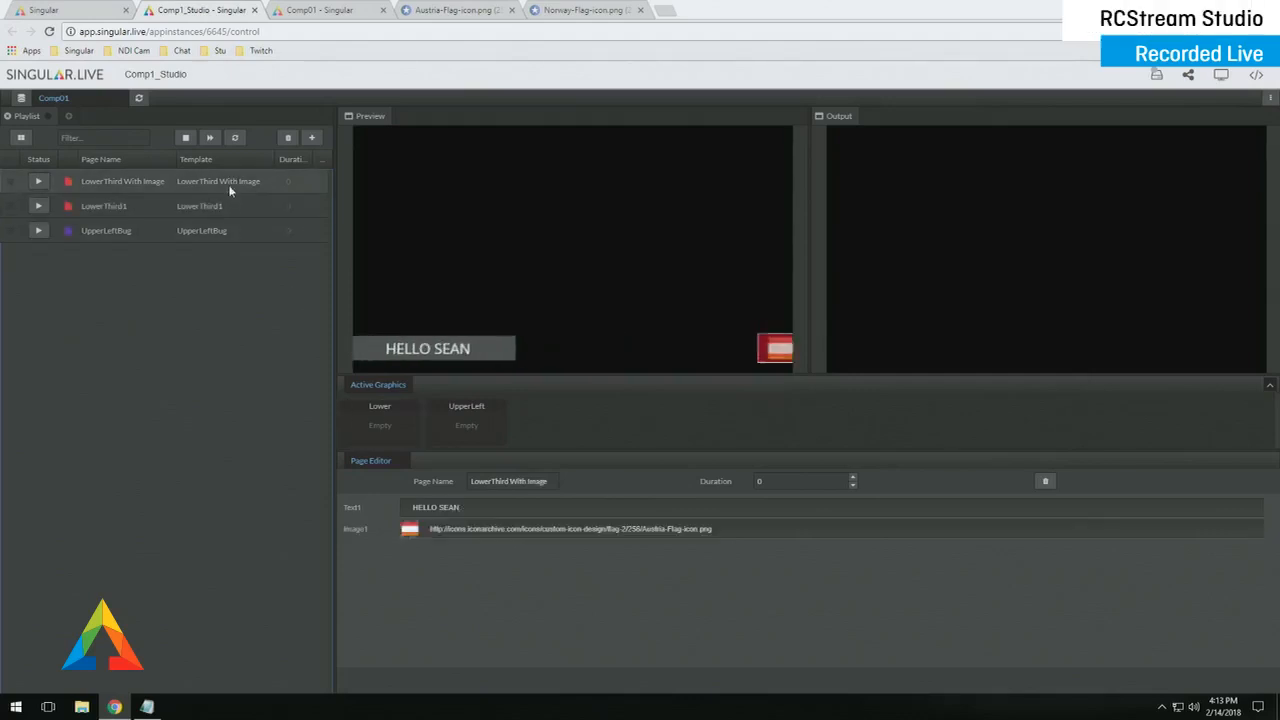
{"action": "left_click", "coordinate": [131, 208]}
{"action": "left_click", "coordinate": [148, 238]}
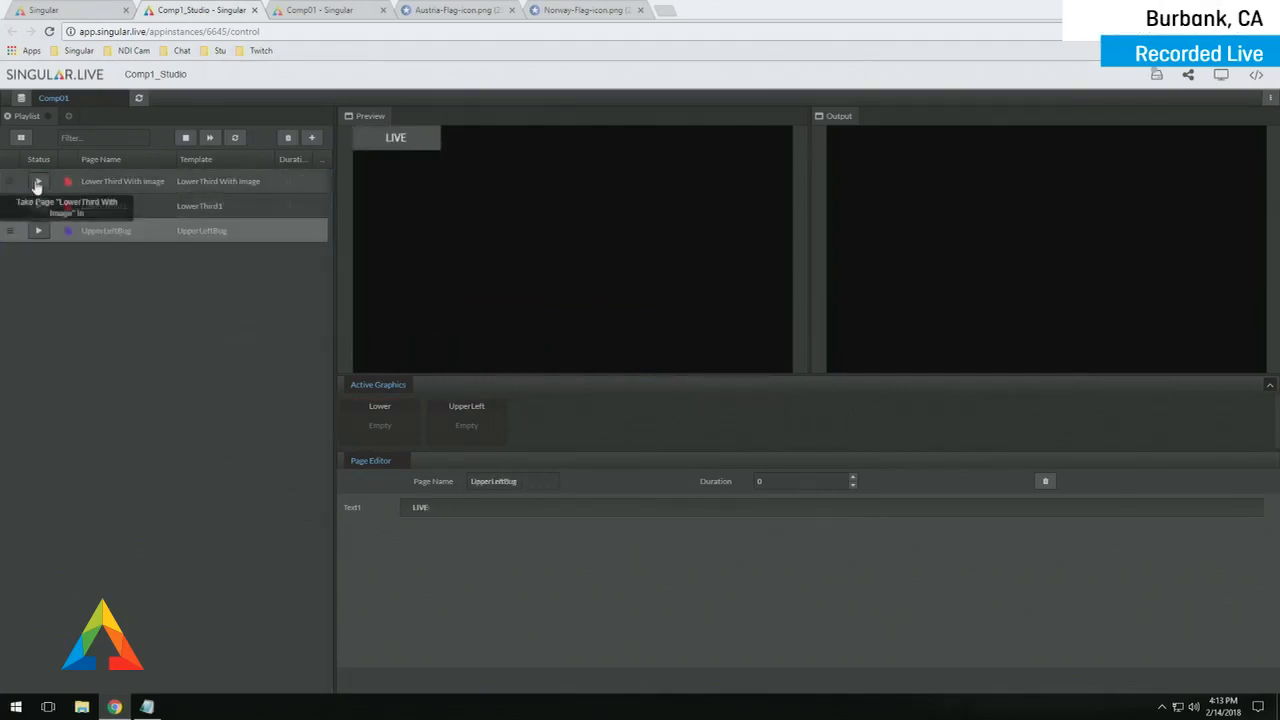
- Air the flag lower third, LowerThird1 and LIVE bug, swapping lower thirds and ending on the flag version
{"action": "left_click", "coordinate": [39, 182]}
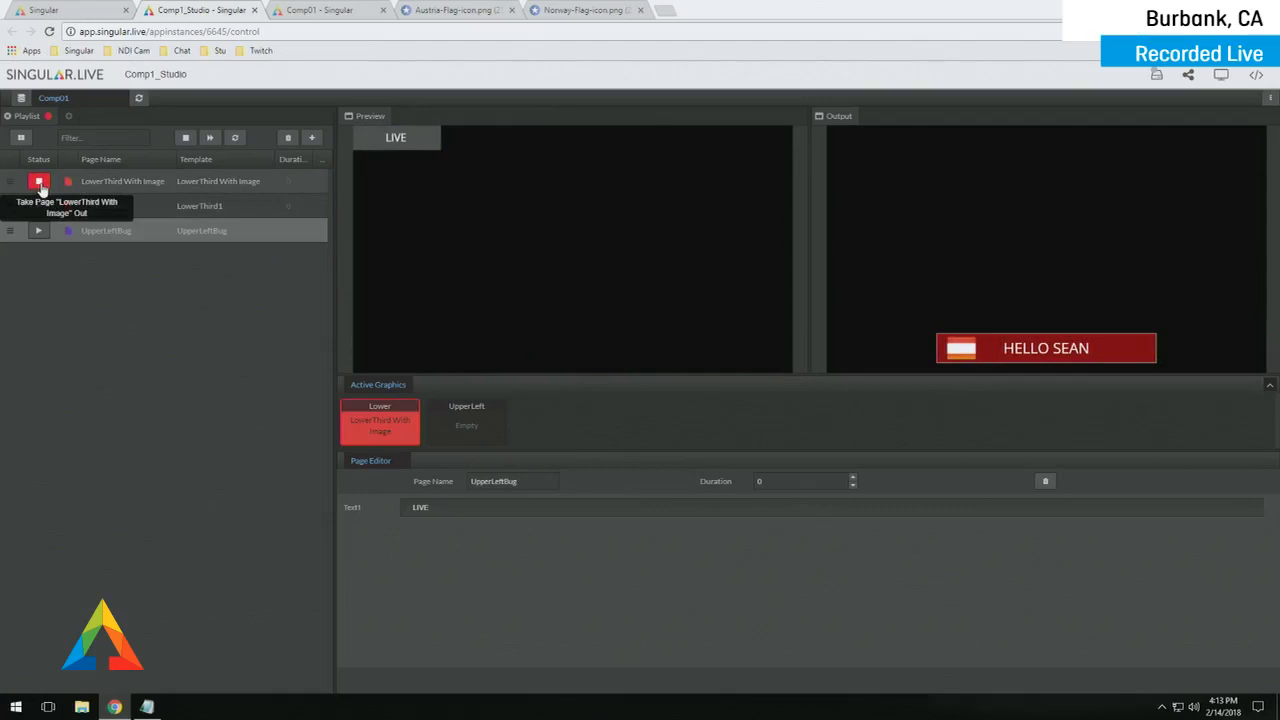
{"action": "left_click", "coordinate": [38, 206]}
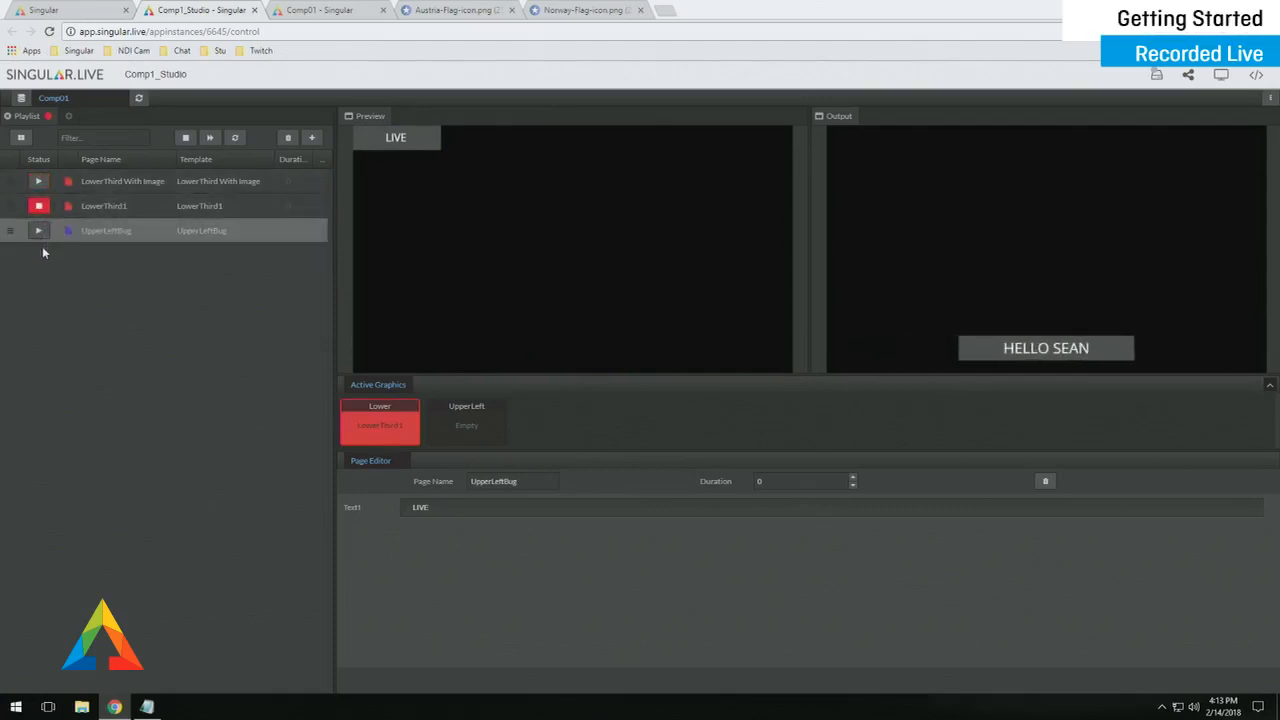
{"action": "left_click", "coordinate": [38, 231]}
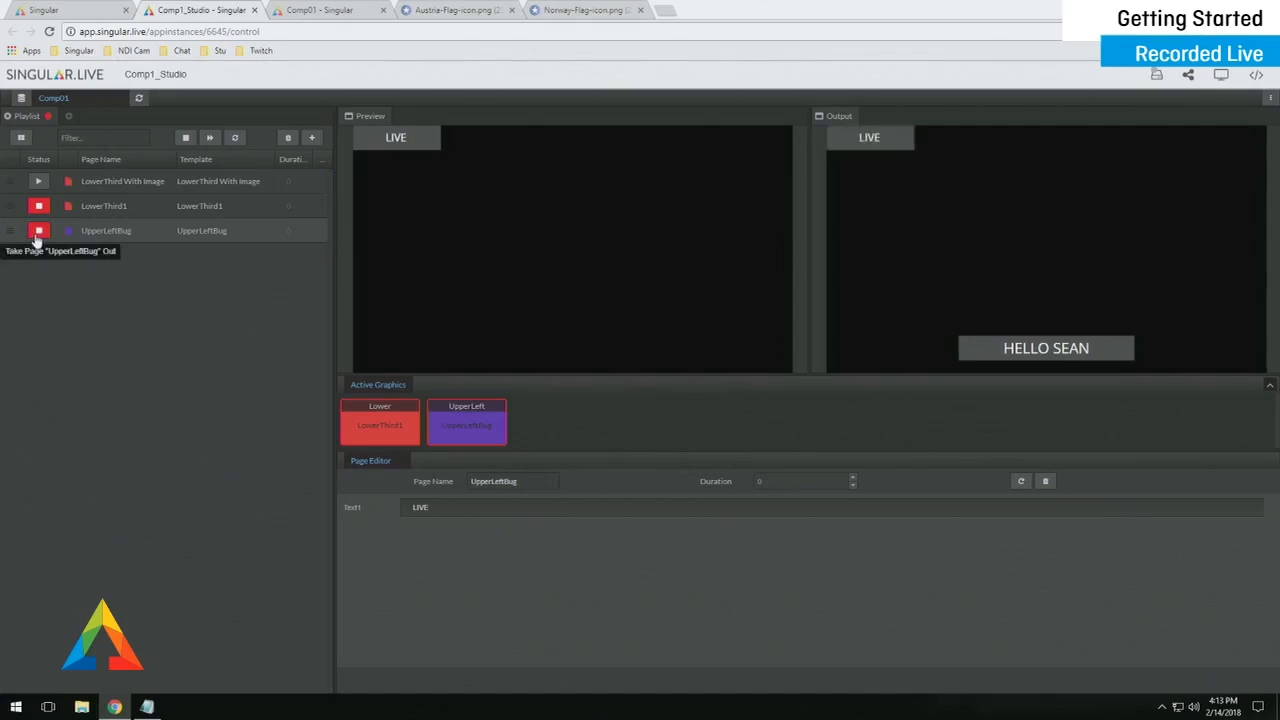
{"action": "left_click", "coordinate": [39, 183]}
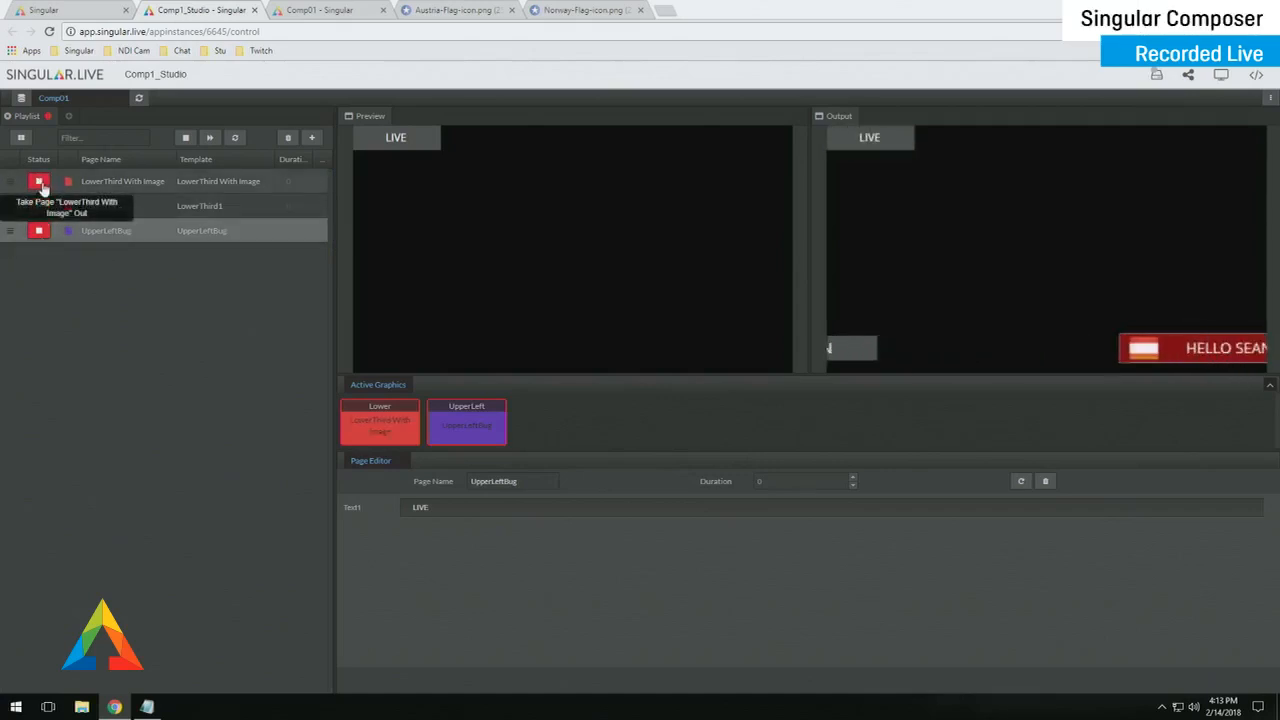
{"action": "left_click", "coordinate": [42, 207]}
{"action": "left_click", "coordinate": [38, 183]}
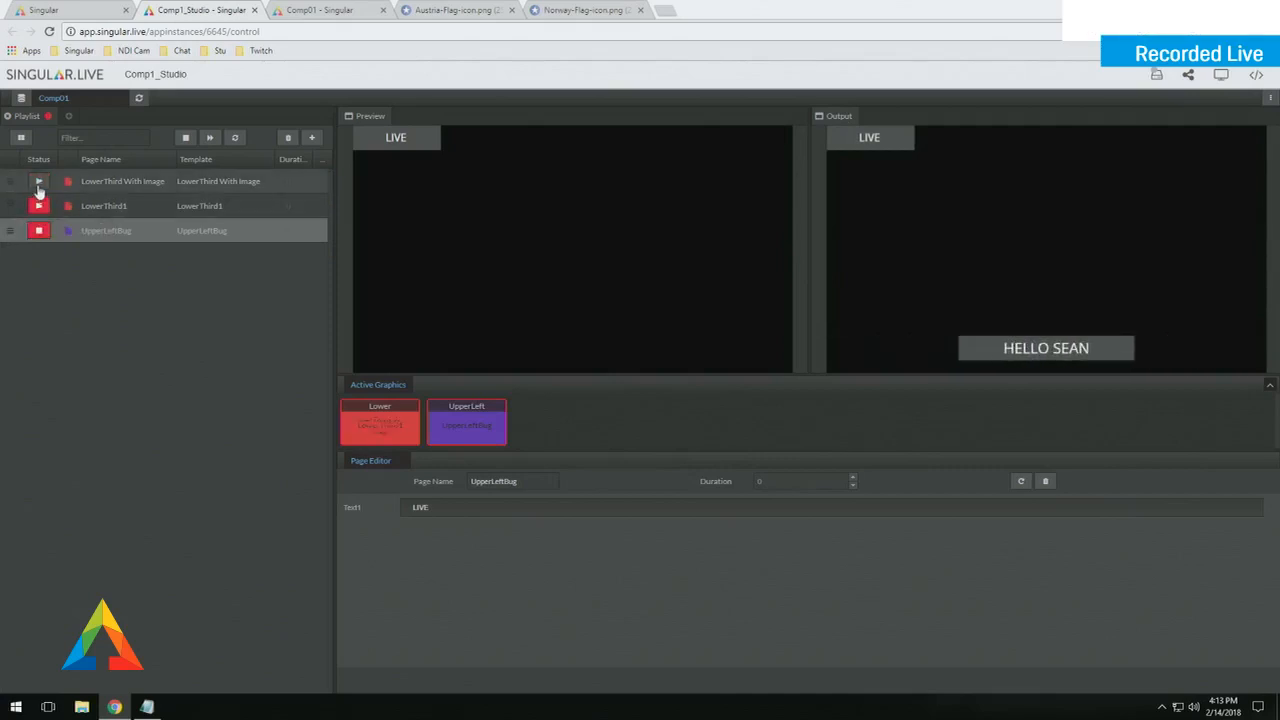
{"action": "left_click", "coordinate": [97, 187]}
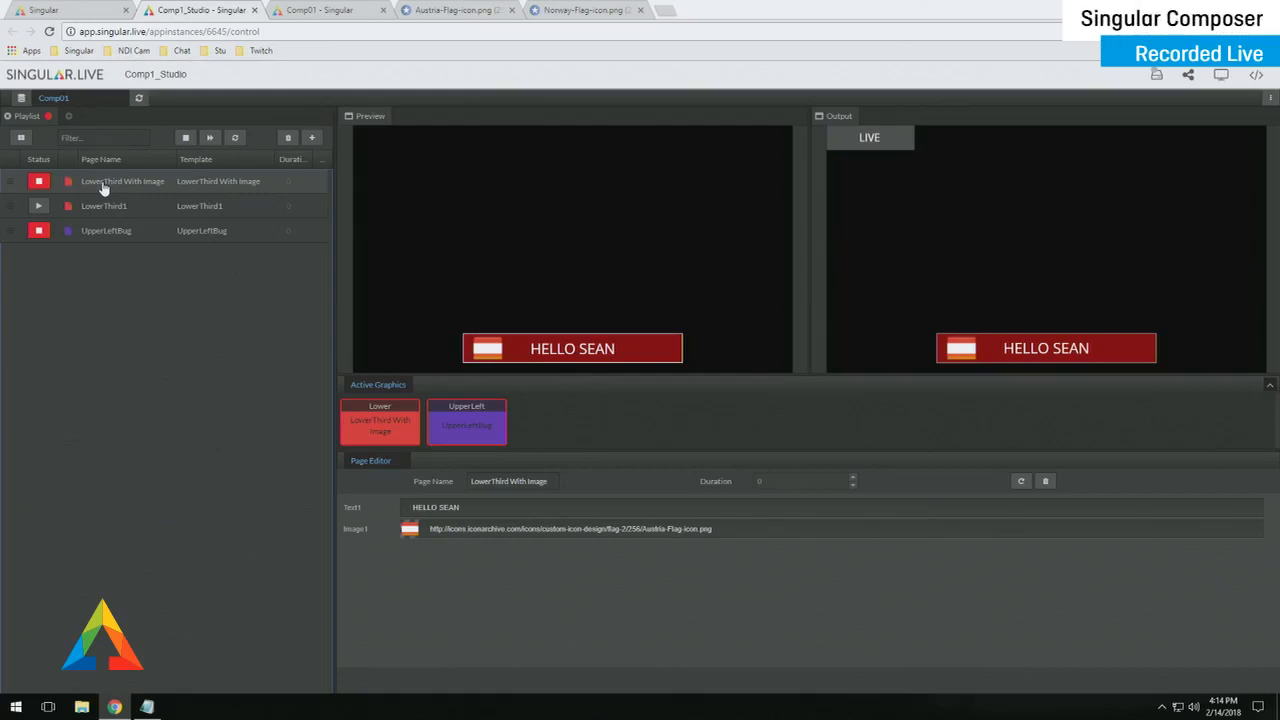
{"action": "left_click", "coordinate": [159, 188]}
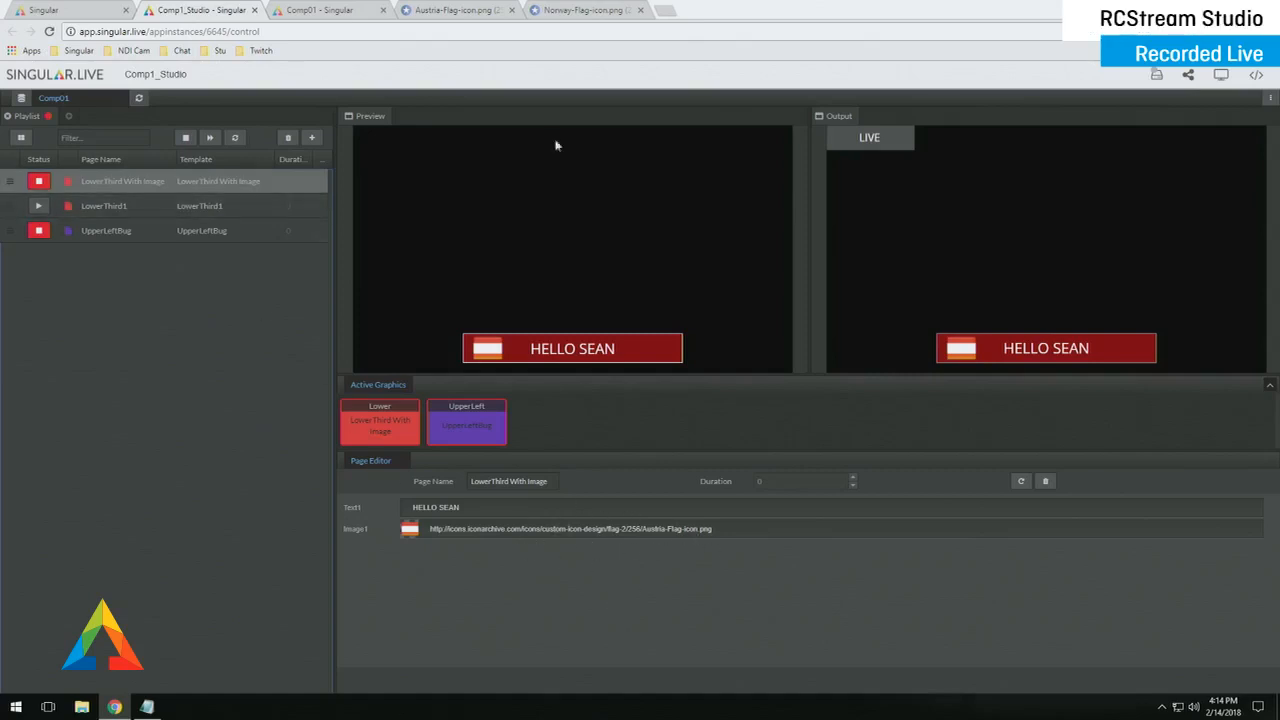
- Copy the Norway flag image's web address in Chrome and return to Comp1_Studio
{"action": "left_click", "coordinate": [568, 12]}
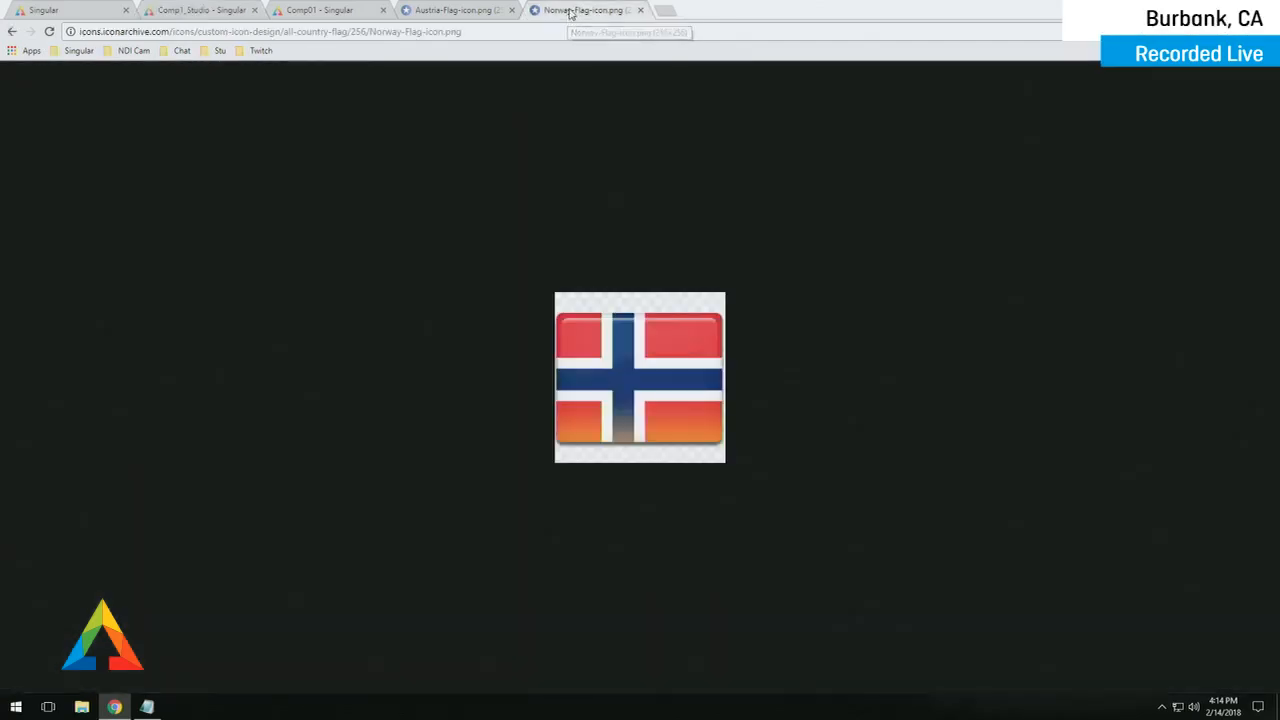
{"action": "right_click", "coordinate": [635, 325]}
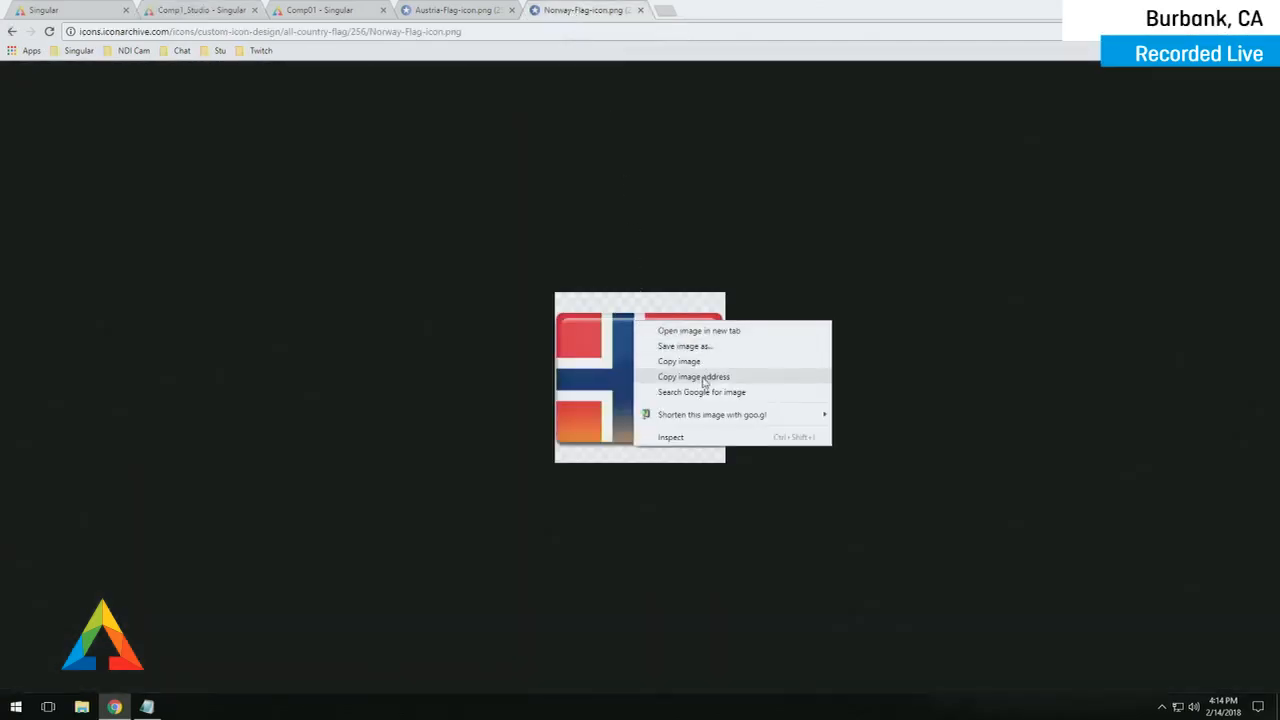
{"action": "left_click", "coordinate": [703, 377]}
{"action": "left_click", "coordinate": [324, 8]}
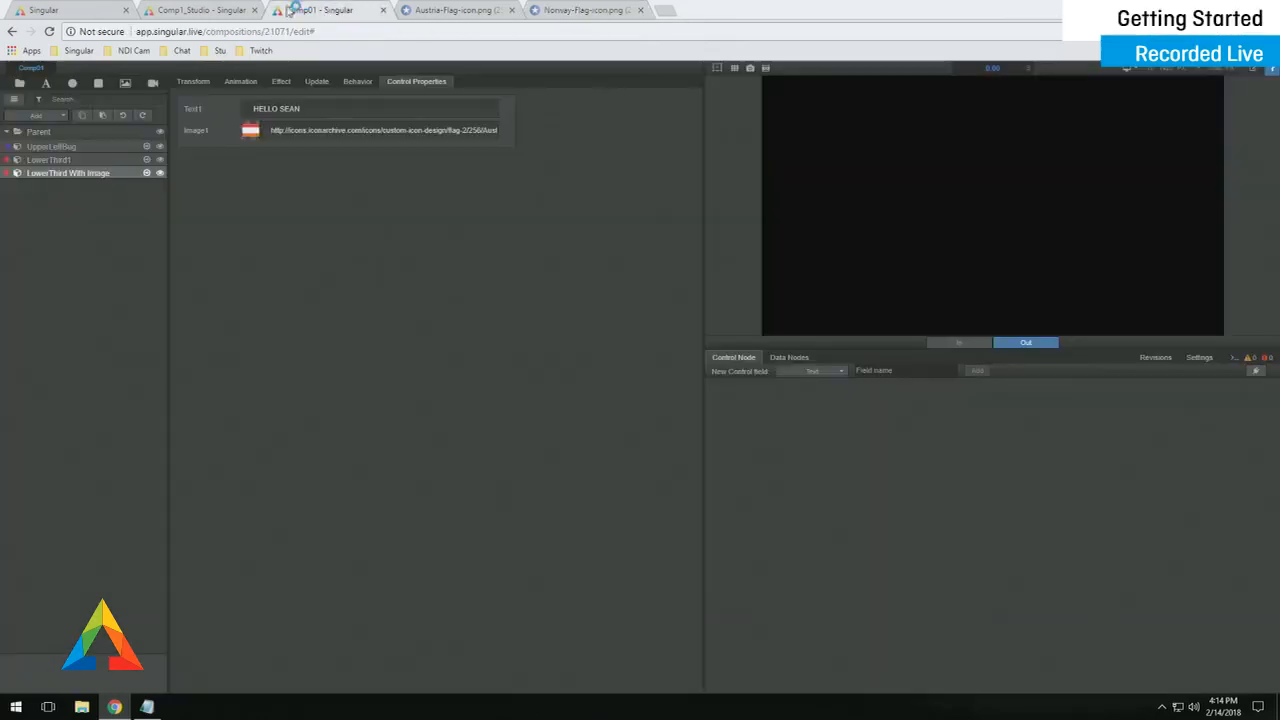
{"action": "left_click", "coordinate": [230, 10]}
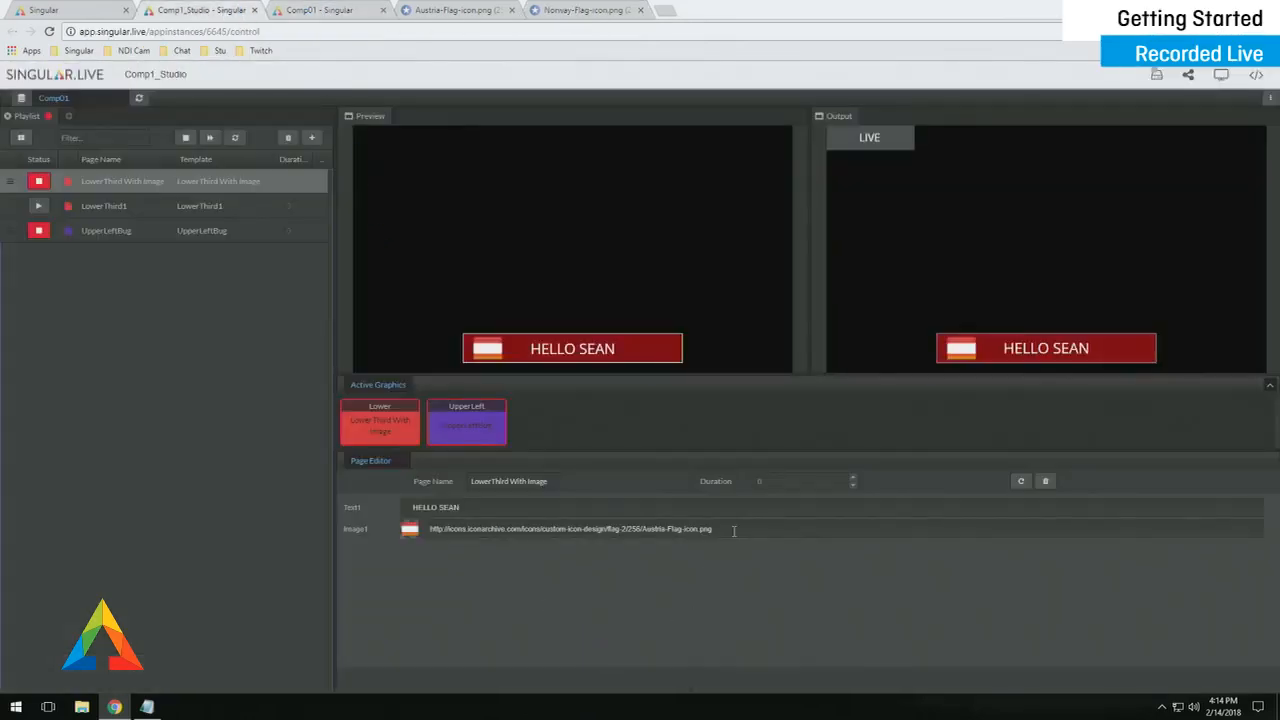
- Rename the LowerThird With Image playlist page to Austria
{"action": "right_click", "coordinate": [152, 187]}
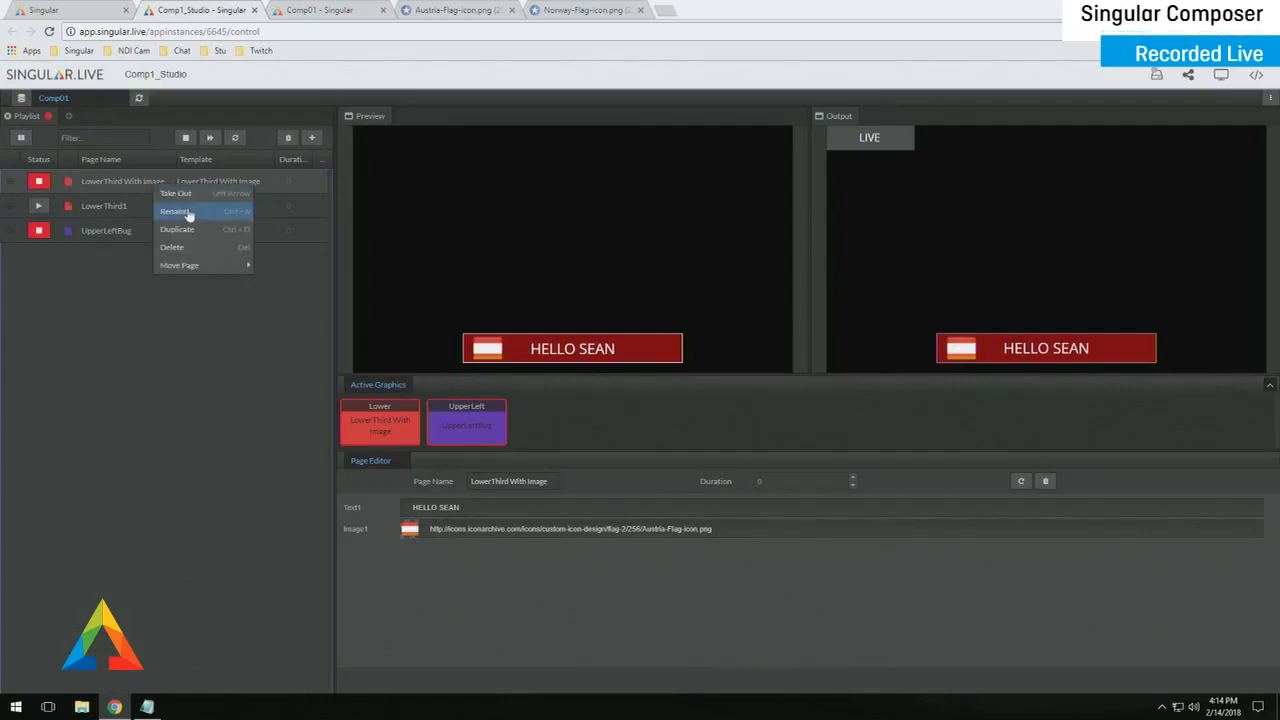
{"action": "double_click", "coordinate": [125, 182]}
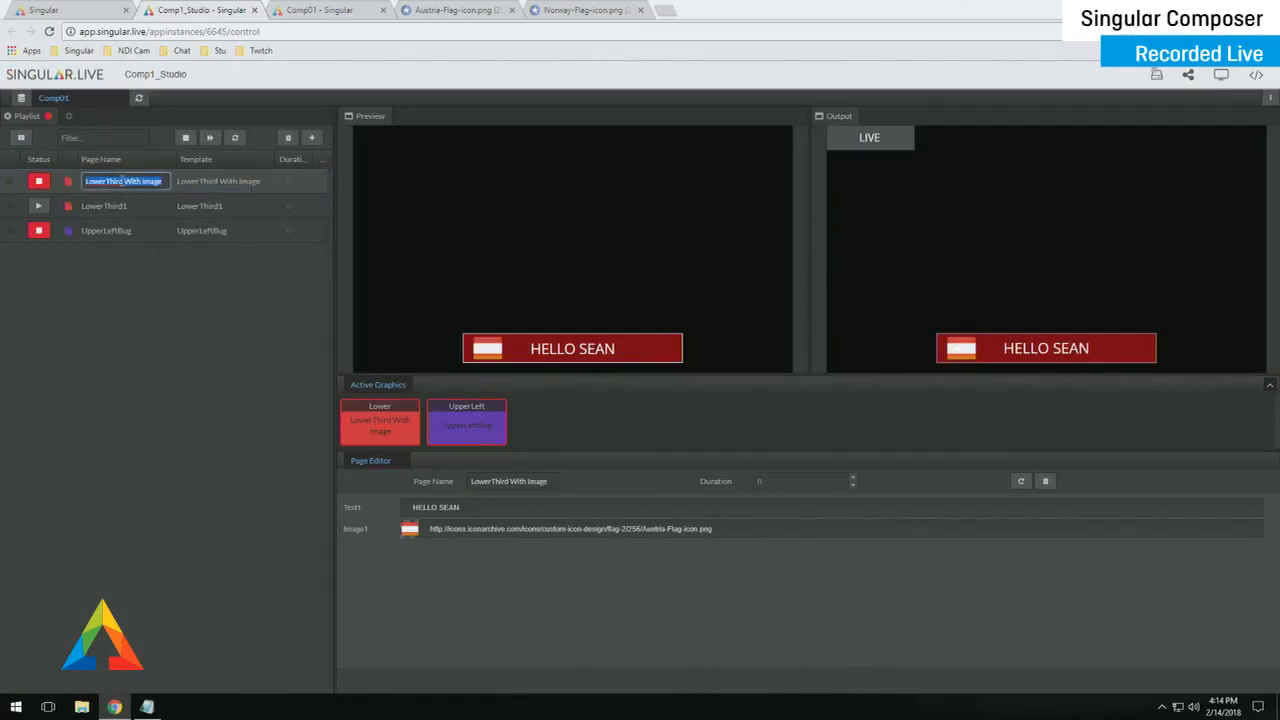
{"action": "type", "text": "AUstri"}
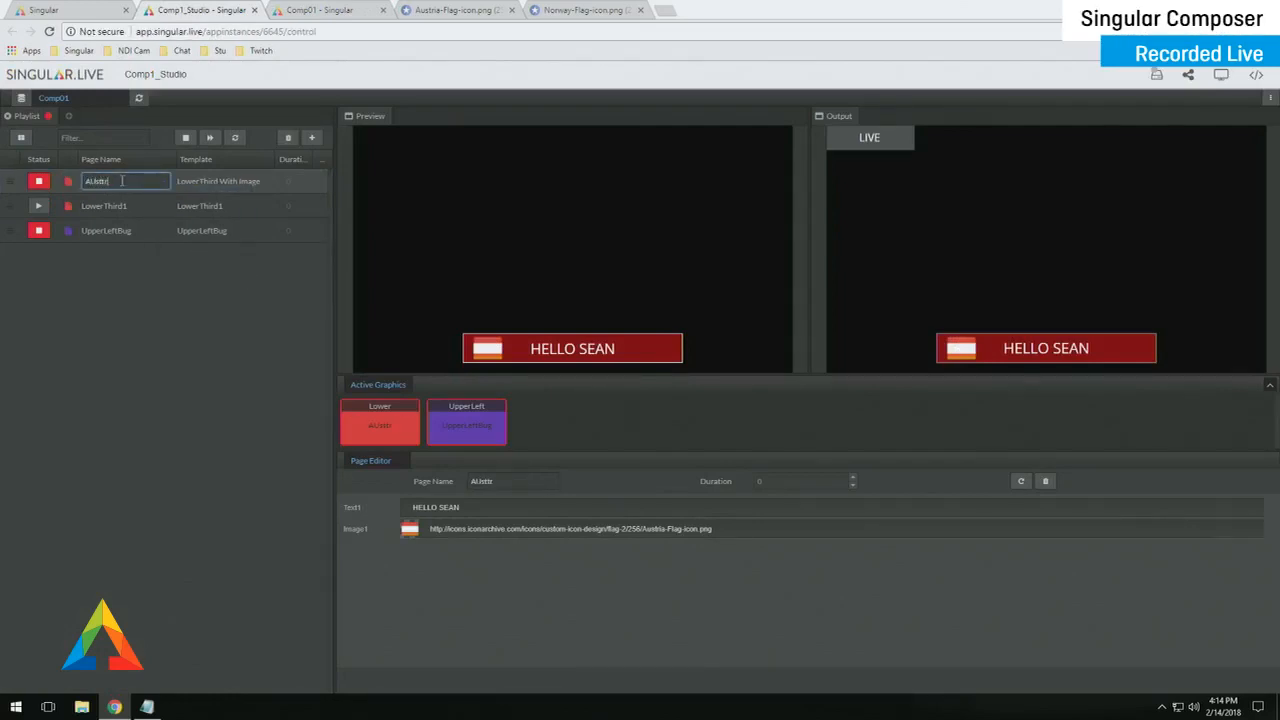
{"action": "key", "text": "BackSpace"}
{"action": "key", "text": "BackSpace"}
{"action": "key", "text": "BackSpace"}
{"action": "key", "text": "BackSpace"}
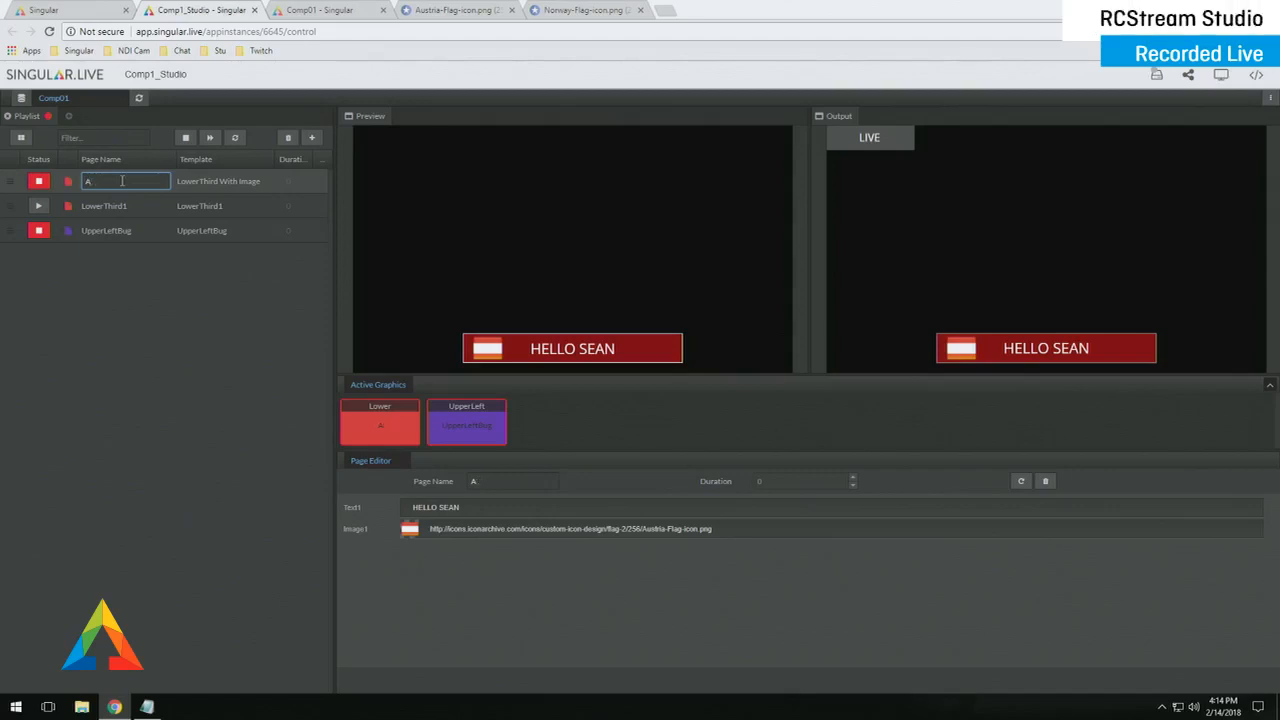
{"action": "key", "text": "Return"}
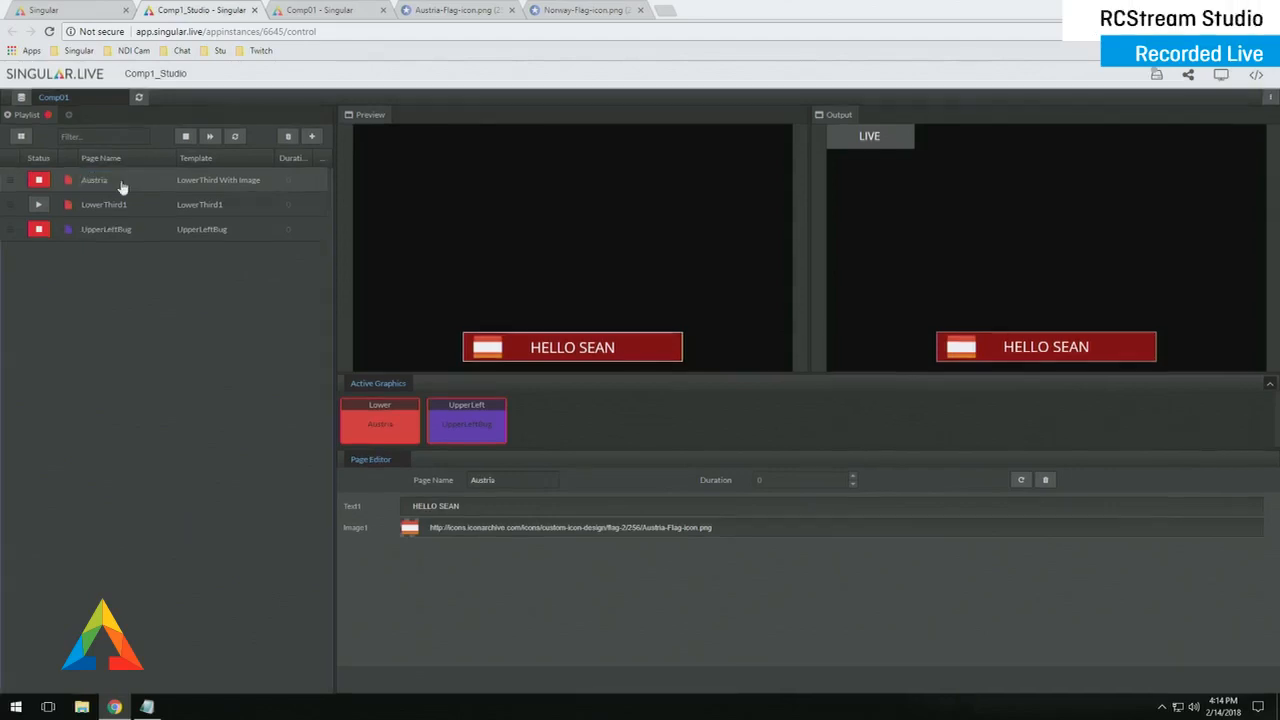
- Duplicate the Austria page and name the copy Norway
{"action": "right_click", "coordinate": [131, 176]}
{"action": "left_click", "coordinate": [172, 230]}
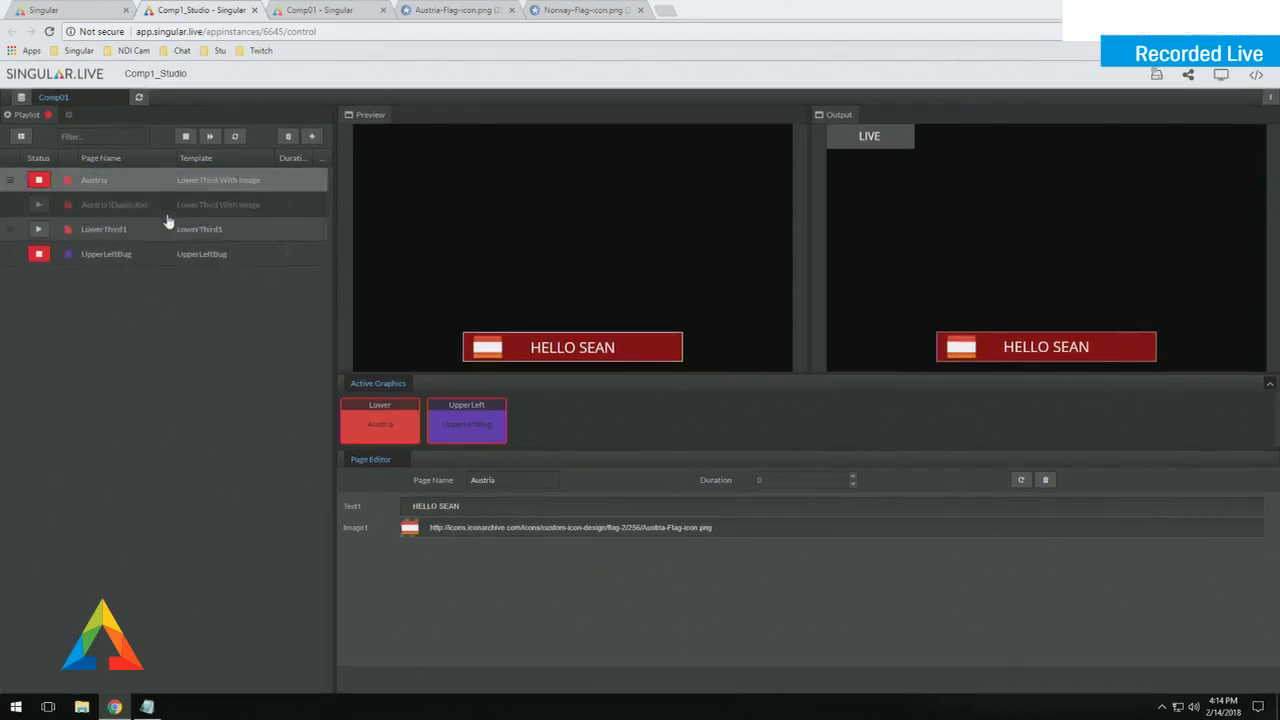
{"action": "double_click", "coordinate": [154, 205]}
{"action": "type", "text": "Norway"}
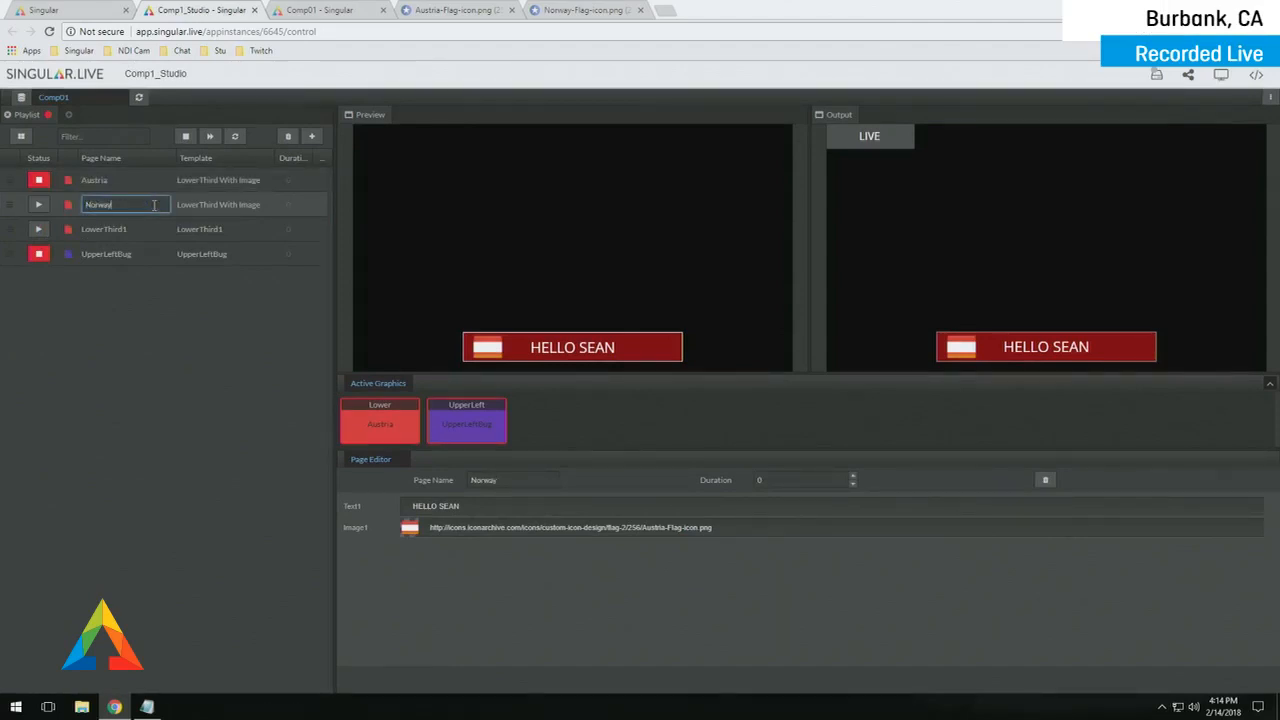
{"action": "key", "text": "Return"}
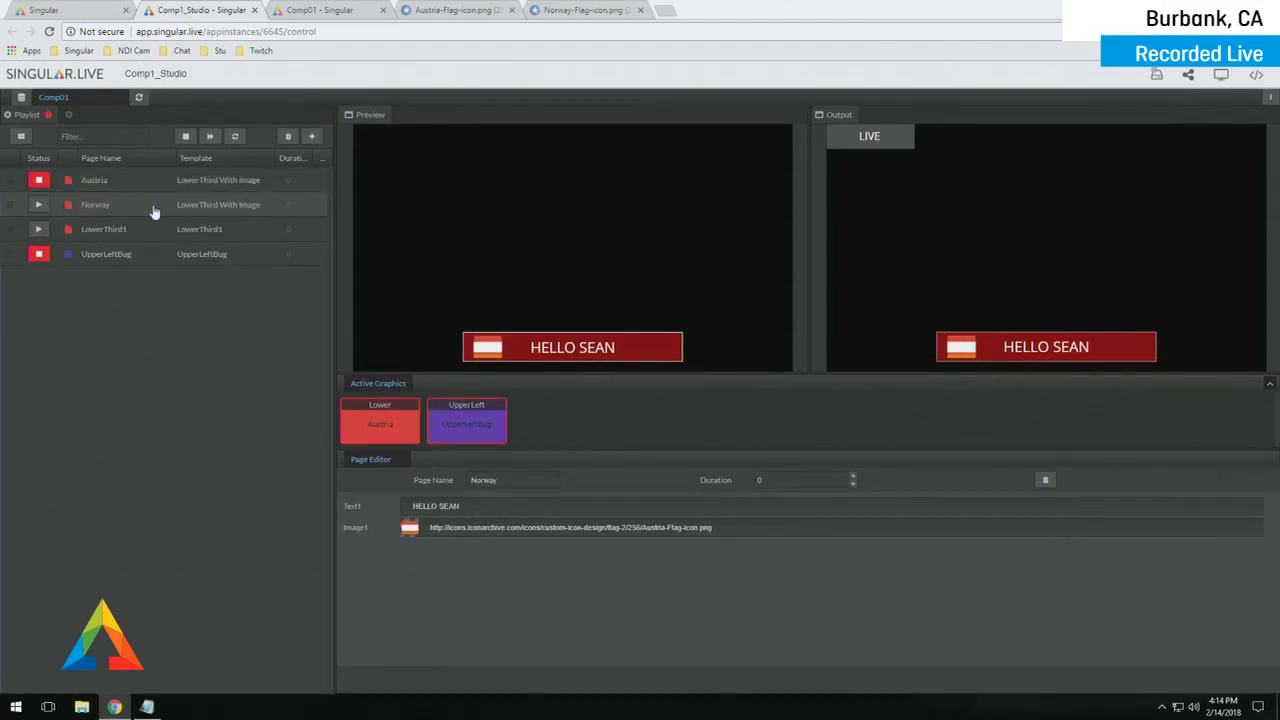
- Paste the Norway flag address into the Norway page's Image1 field and put it on air
{"action": "left_click", "coordinate": [154, 211]}
{"action": "triple_click", "coordinate": [722, 522]}
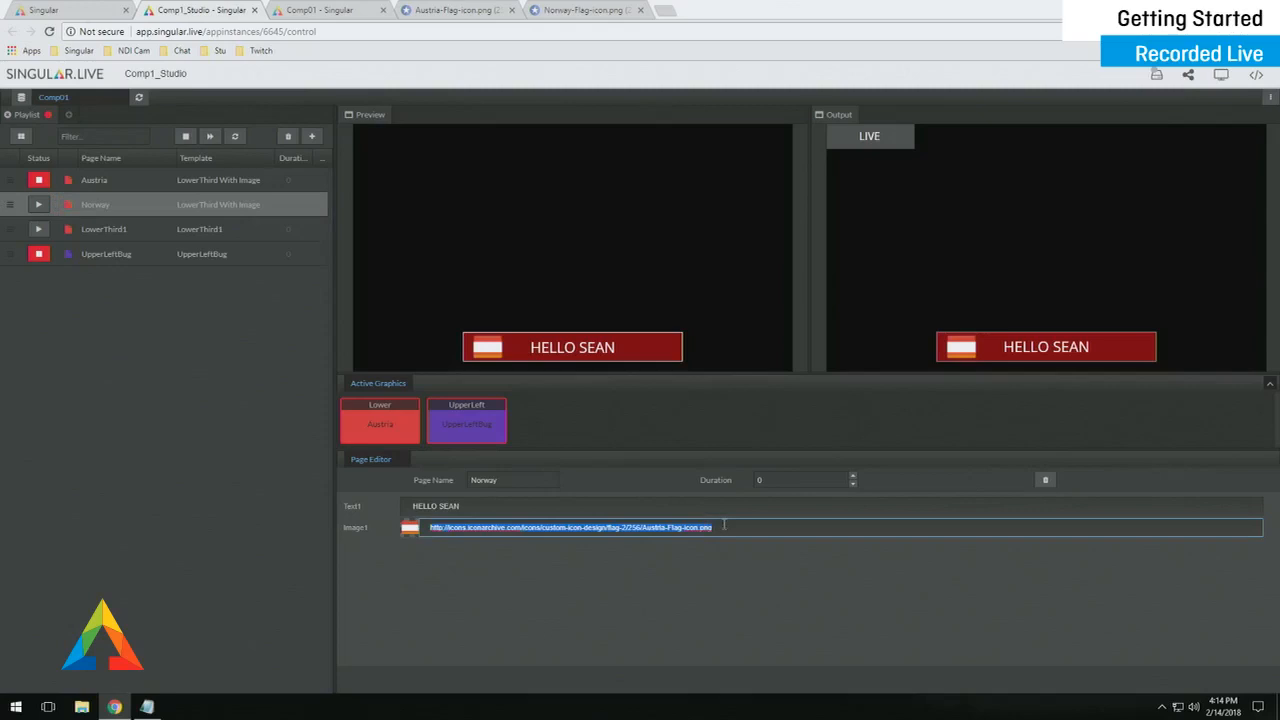
{"action": "key", "text": "ctrl+v"}
{"action": "left_click", "coordinate": [42, 206]}
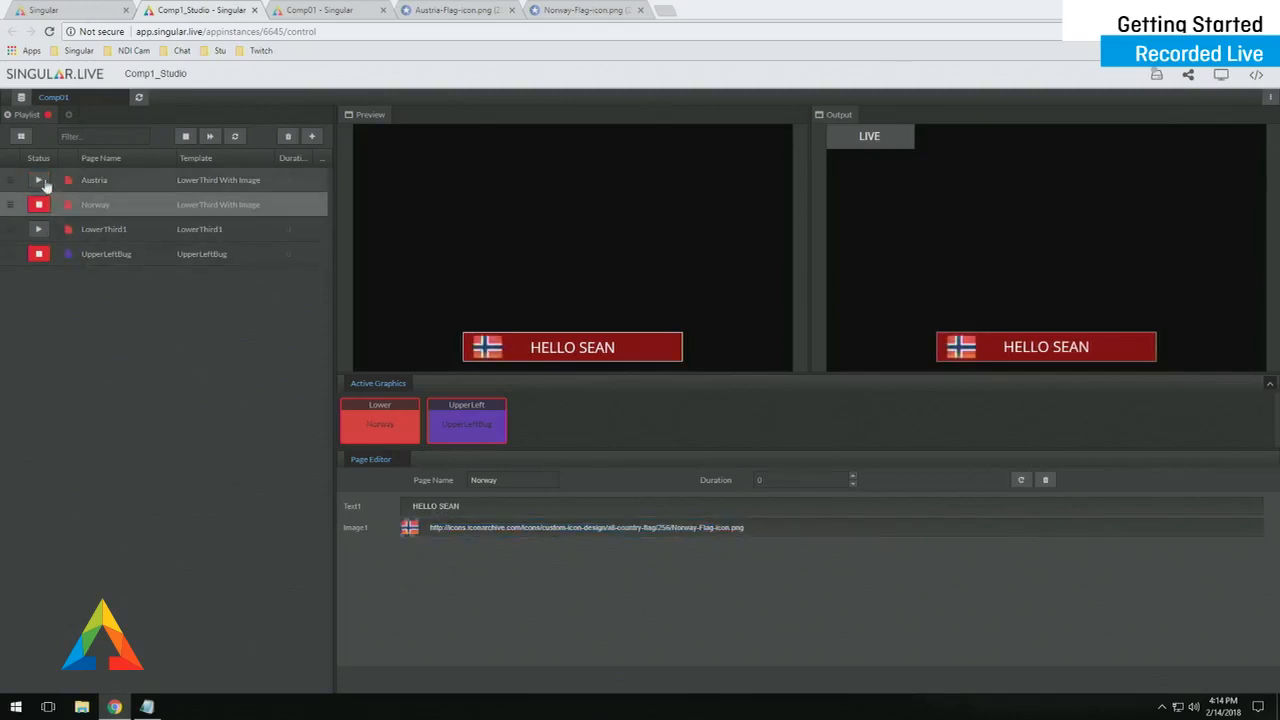
- Alternate the Austria and Norway lower thirds on air, finishing with Norway live
{"action": "left_click", "coordinate": [38, 204]}
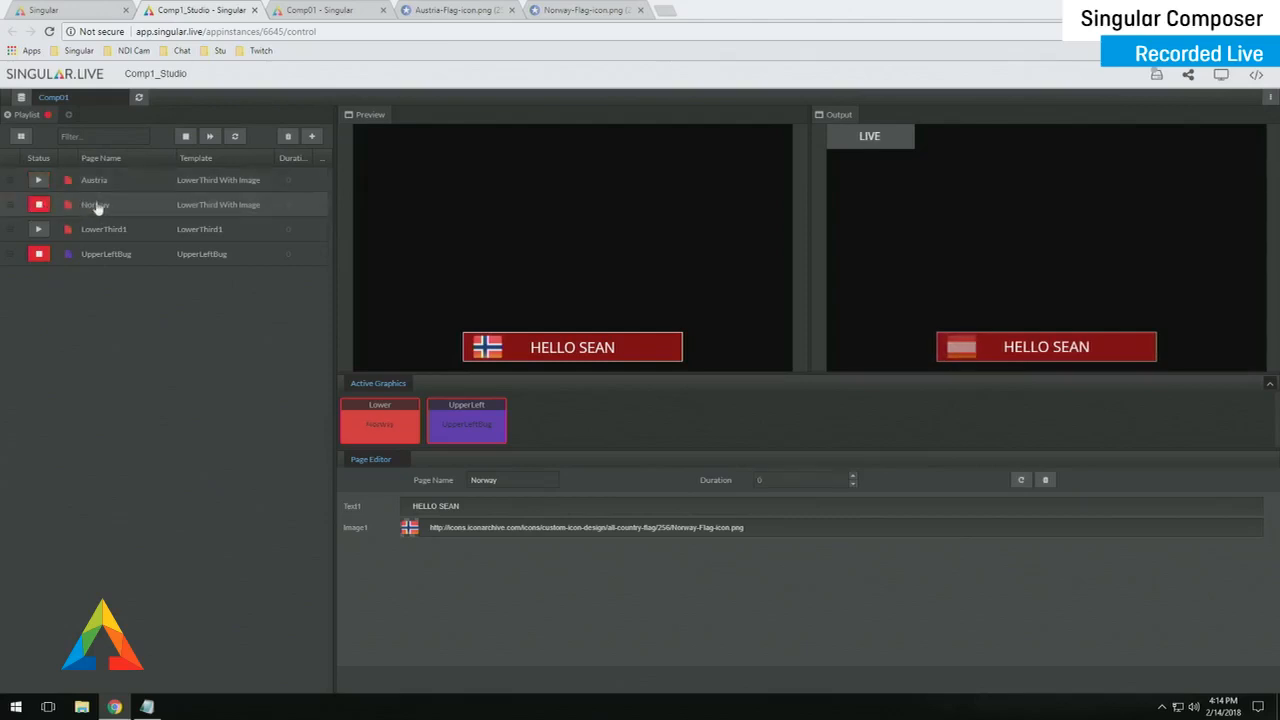
{"action": "left_click", "coordinate": [45, 181]}
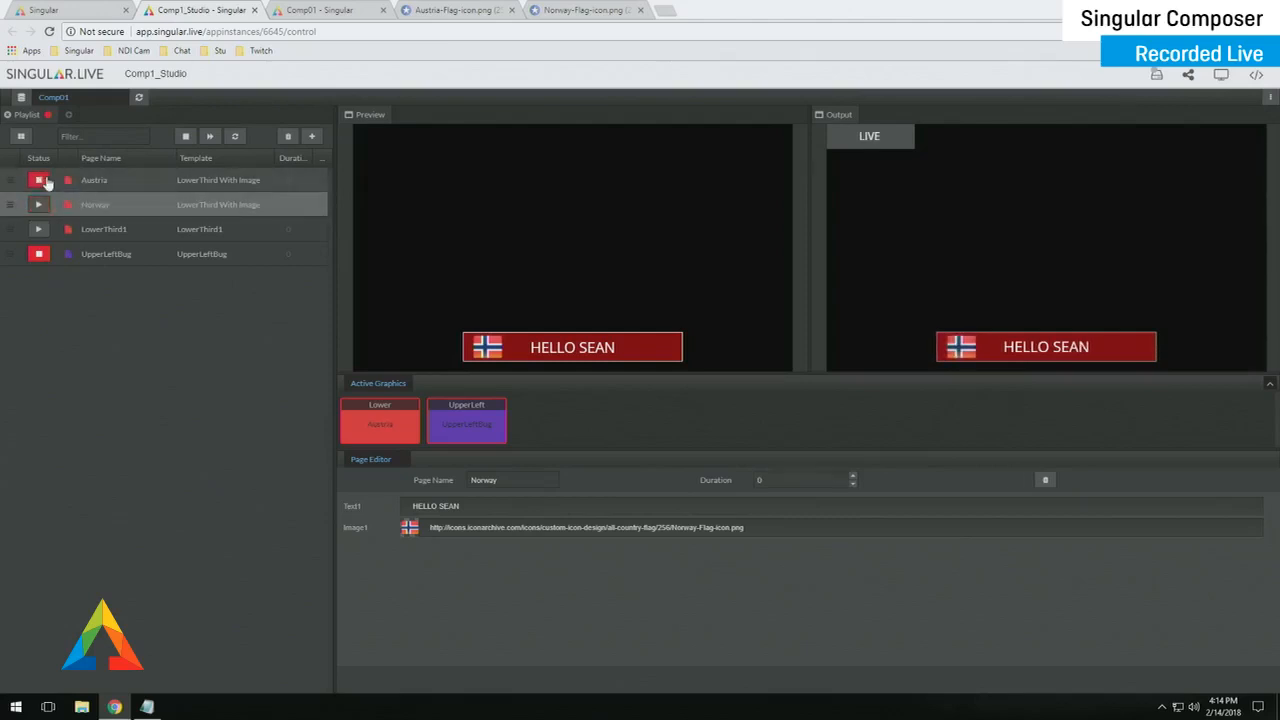
{"action": "left_click", "coordinate": [39, 205]}
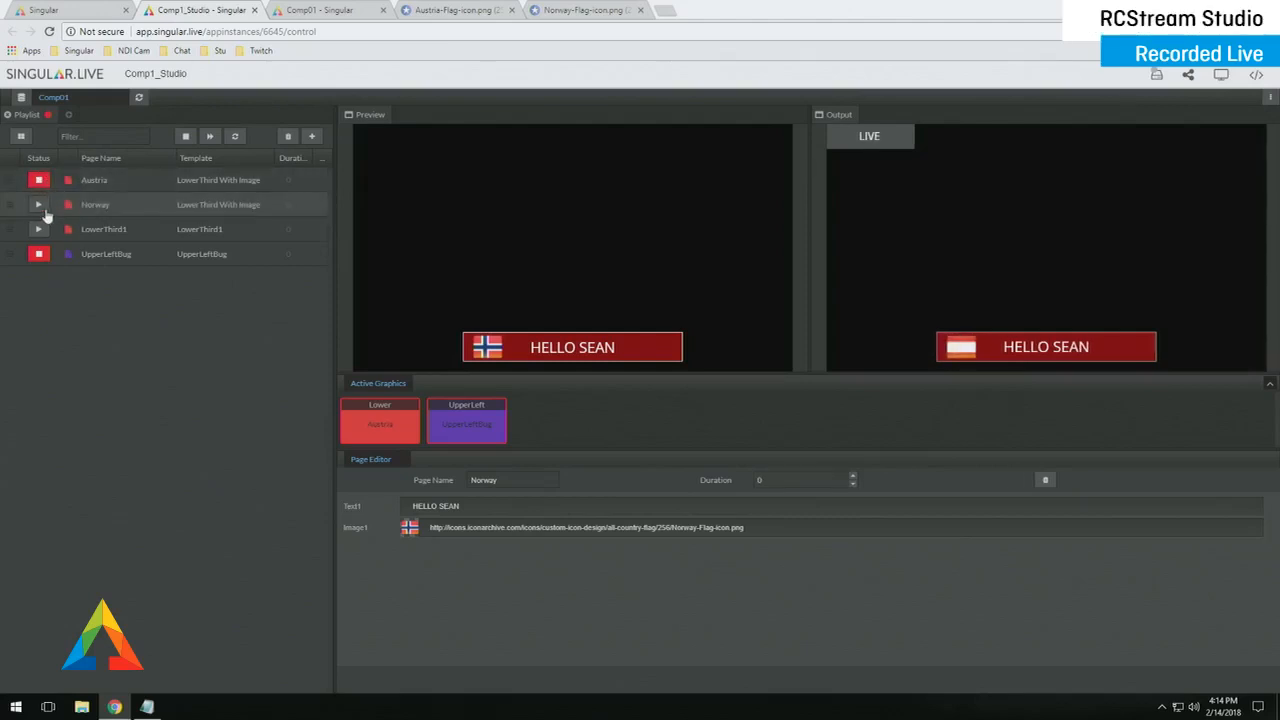
{"action": "left_click", "coordinate": [38, 181]}
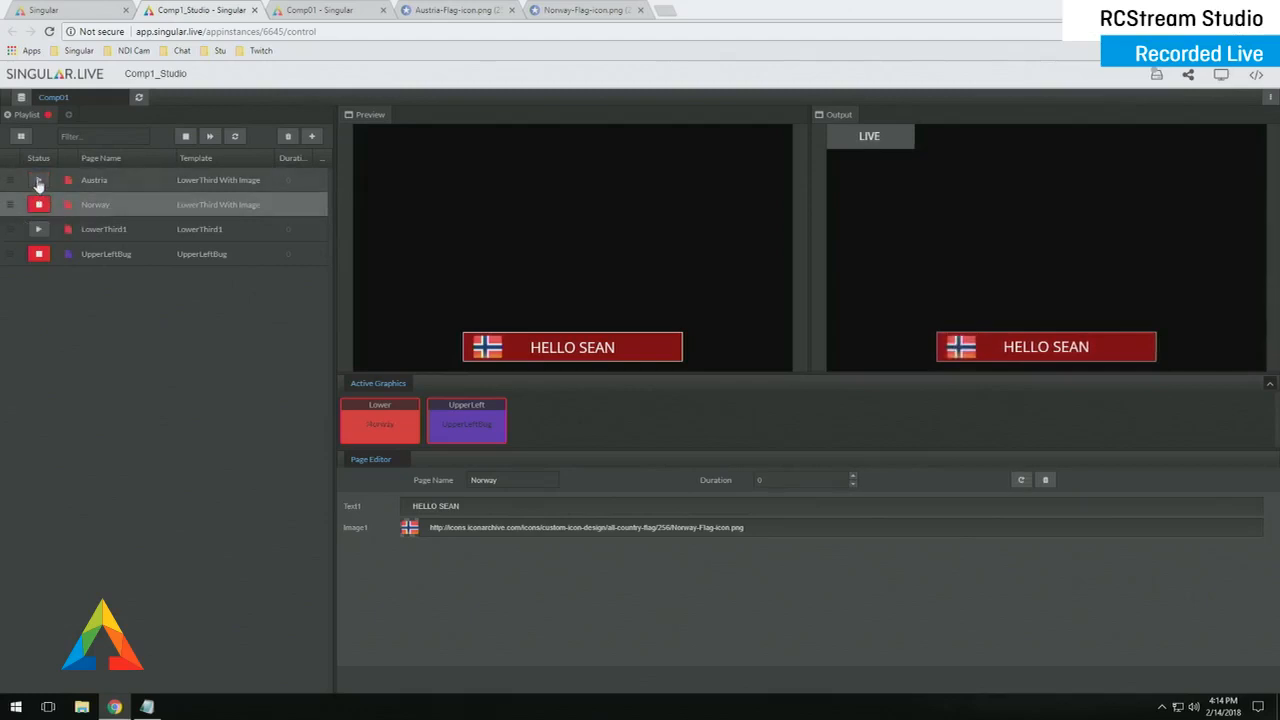
{"action": "left_click", "coordinate": [39, 205]}
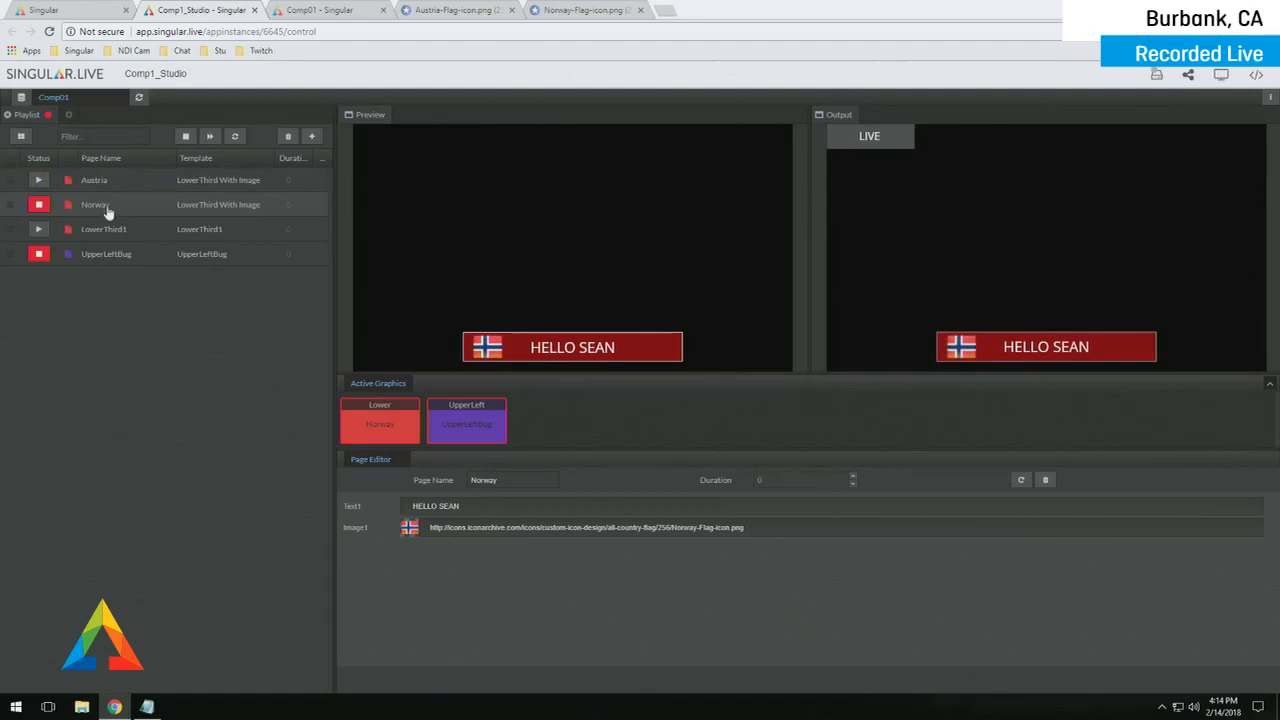
- Change the Norway lower third's greeting name from SEAN to STU
{"action": "left_click", "coordinate": [450, 507]}
{"action": "left_click", "coordinate": [449, 507]}
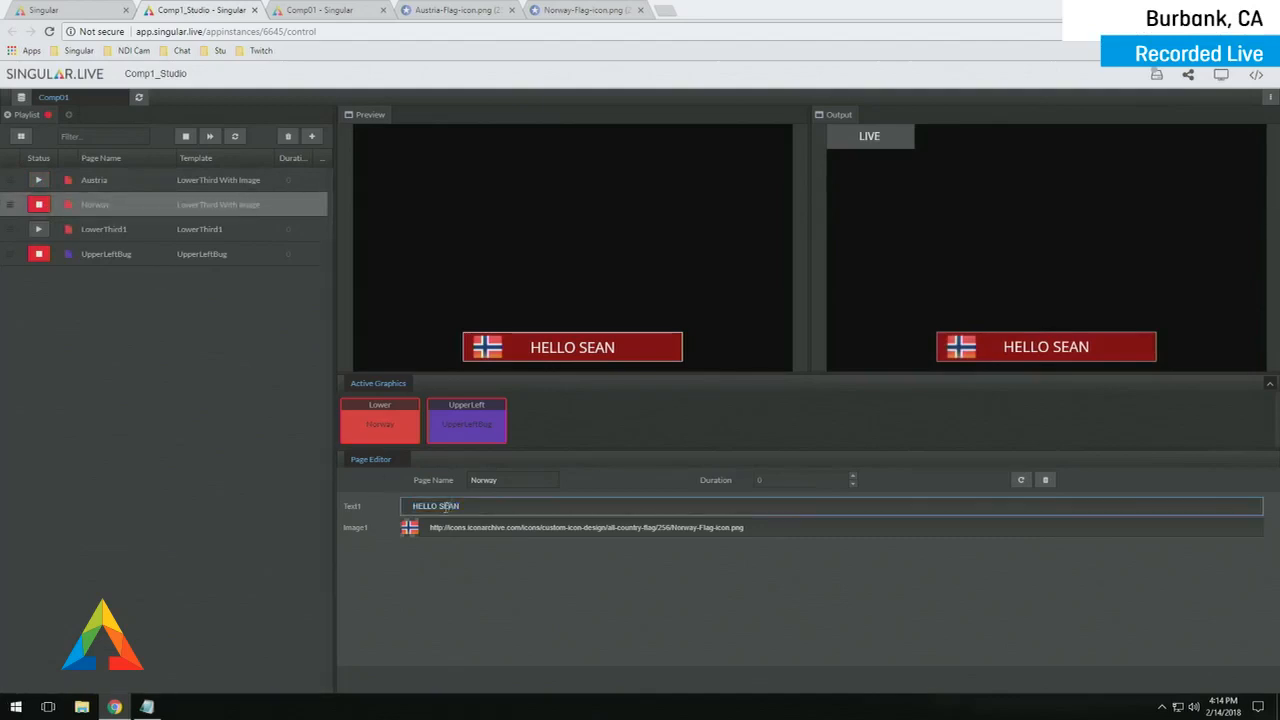
{"action": "key", "text": "BackSpace"}
{"action": "key", "text": "BackSpace"}
{"action": "key", "text": "BackSpace"}
{"action": "type", "text": "TU"}
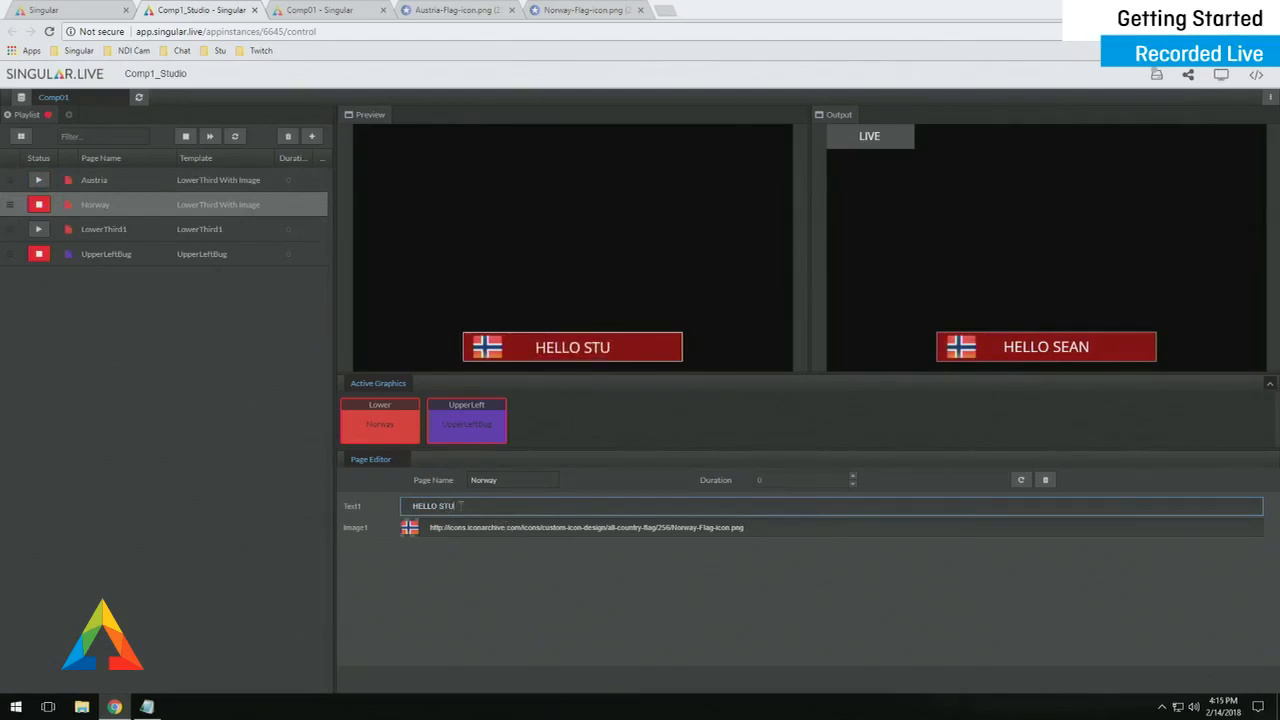
- Alternate the Austria and Norway lower thirds on air, ending on Austria, then return to the dashboard
{"action": "left_click", "coordinate": [37, 181]}
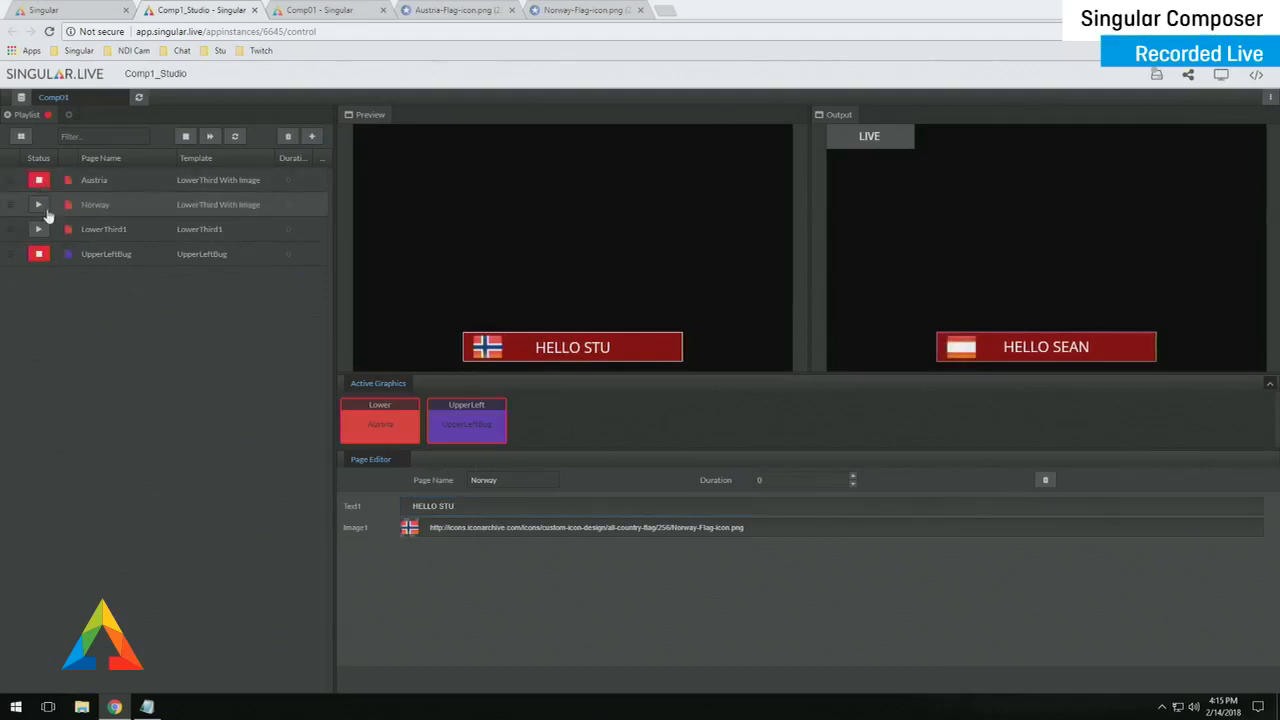
{"action": "left_click", "coordinate": [37, 205]}
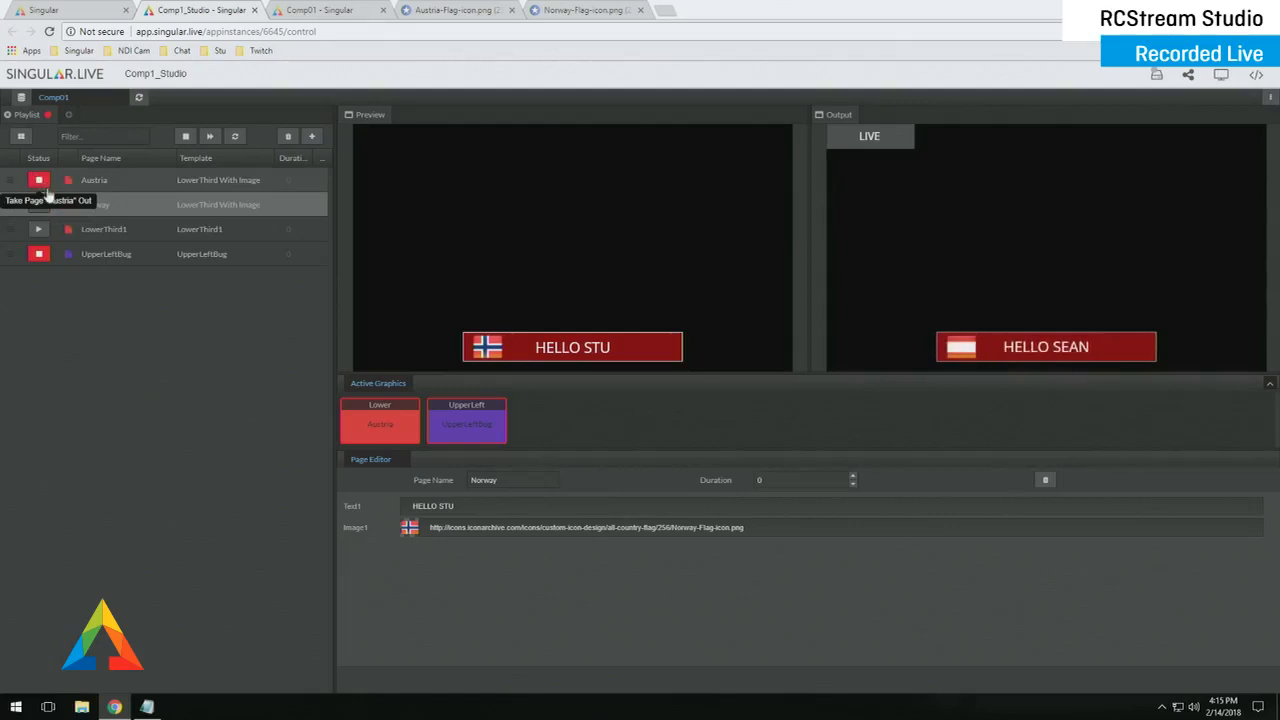
{"action": "left_click", "coordinate": [40, 205]}
{"action": "left_click", "coordinate": [40, 181]}
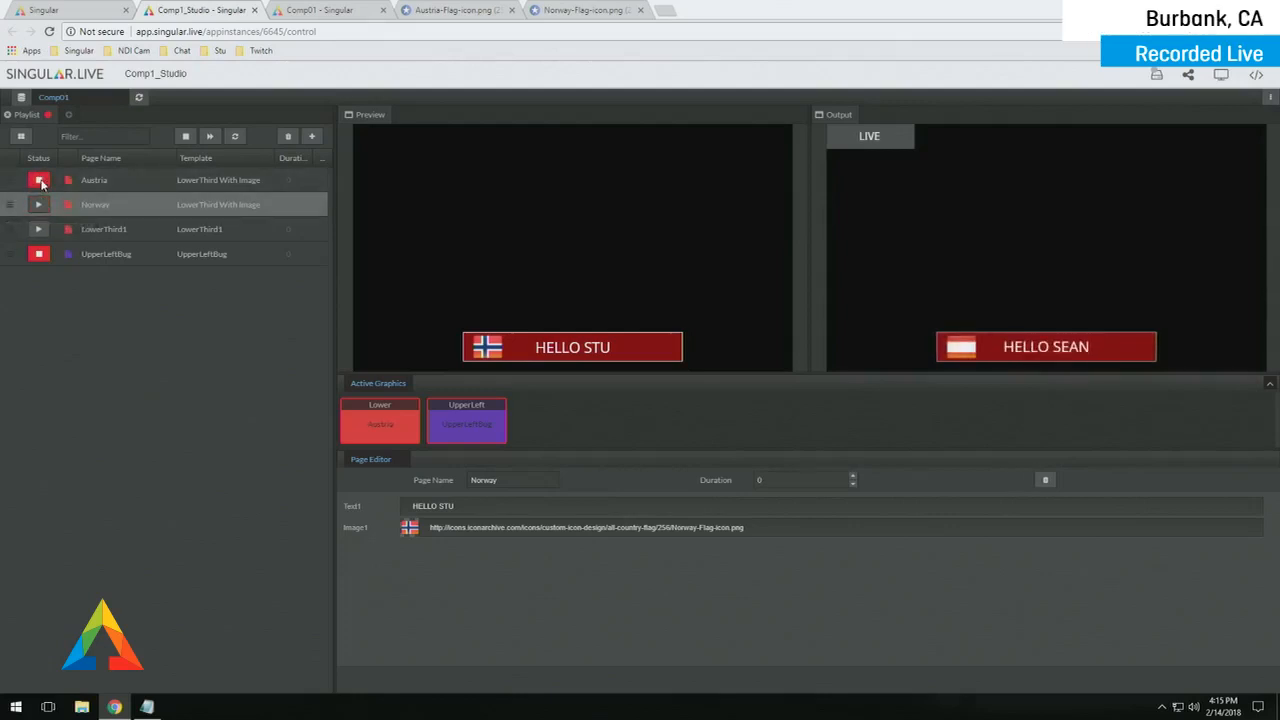
{"action": "left_click", "coordinate": [40, 205]}
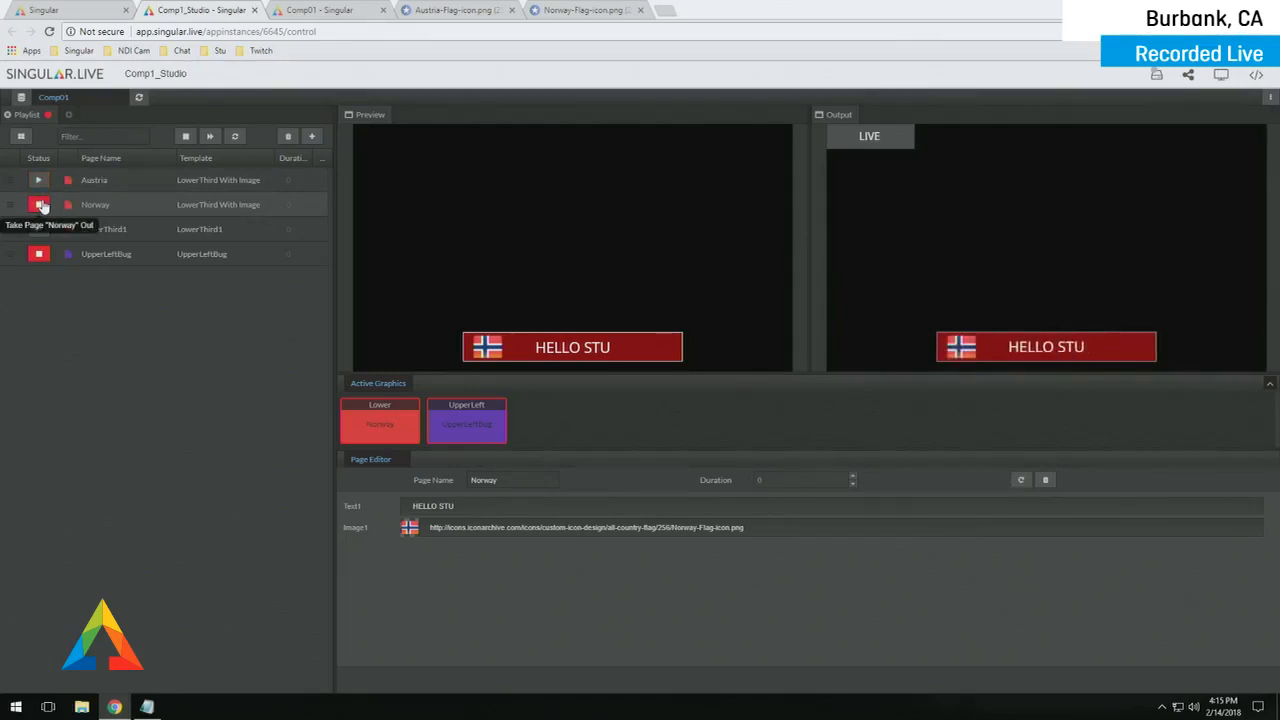
{"action": "left_click", "coordinate": [40, 180]}
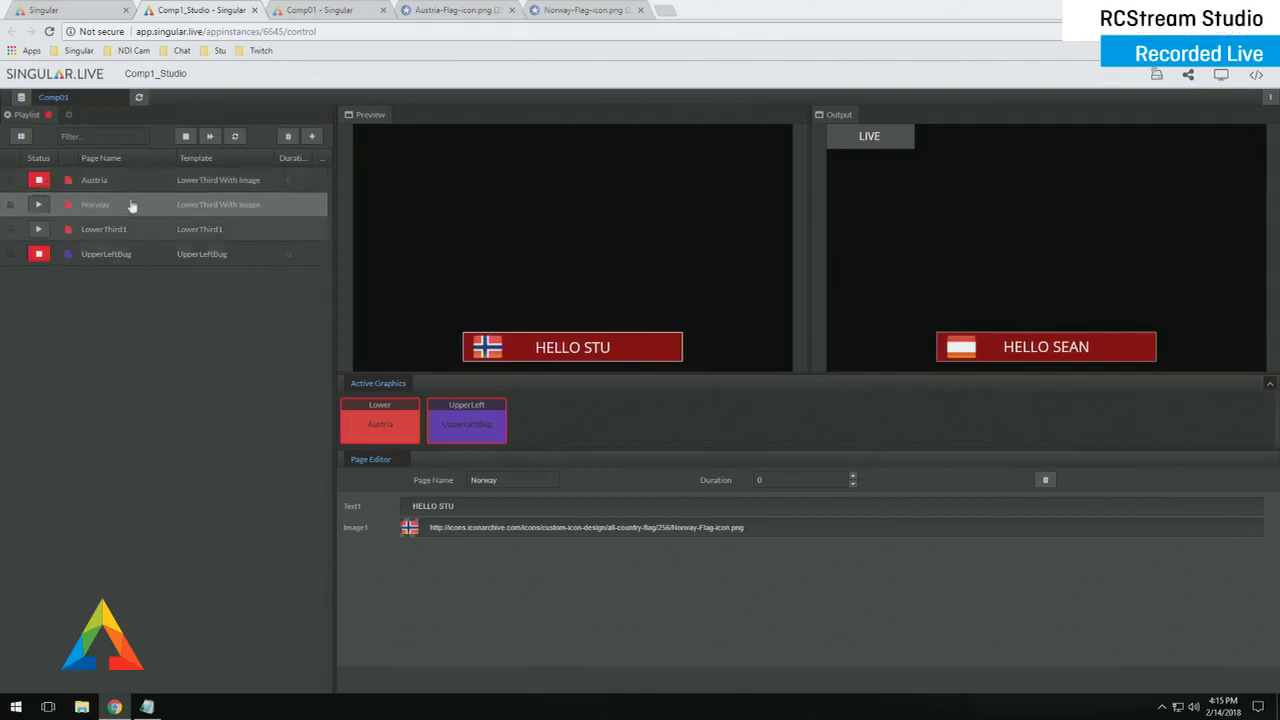
{"action": "left_click", "coordinate": [85, 16]}
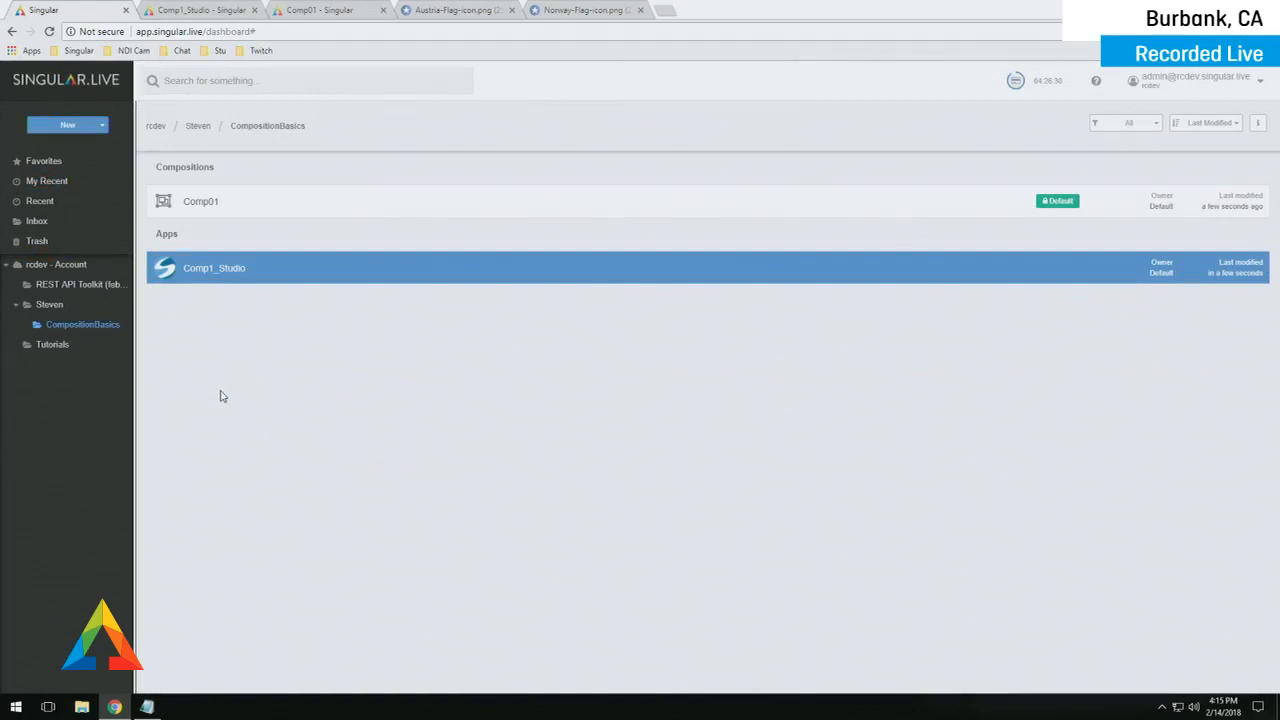
- Create a new Spark-type control app called Comp1_Spark and open its control page
{"action": "left_click", "coordinate": [67, 125]}
{"action": "left_click", "coordinate": [90, 192]}
{"action": "double_click", "coordinate": [488, 178]}
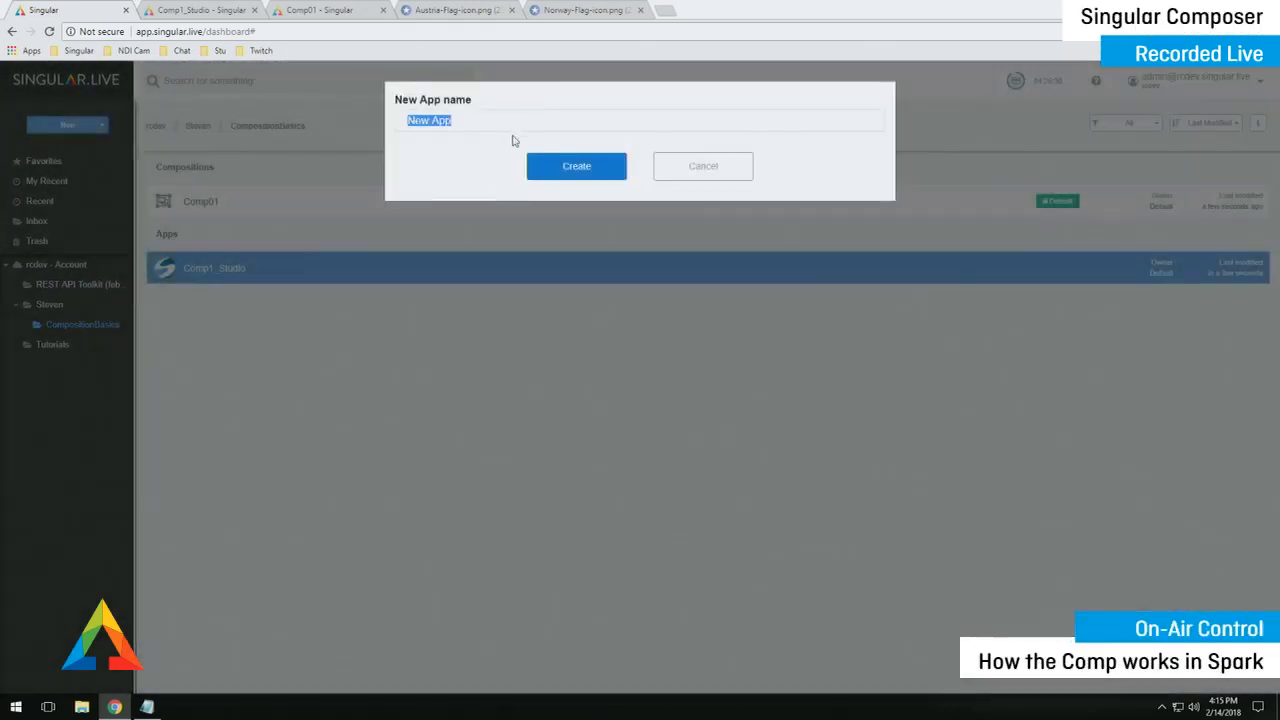
{"action": "type", "text": "Comp1_Spark"}
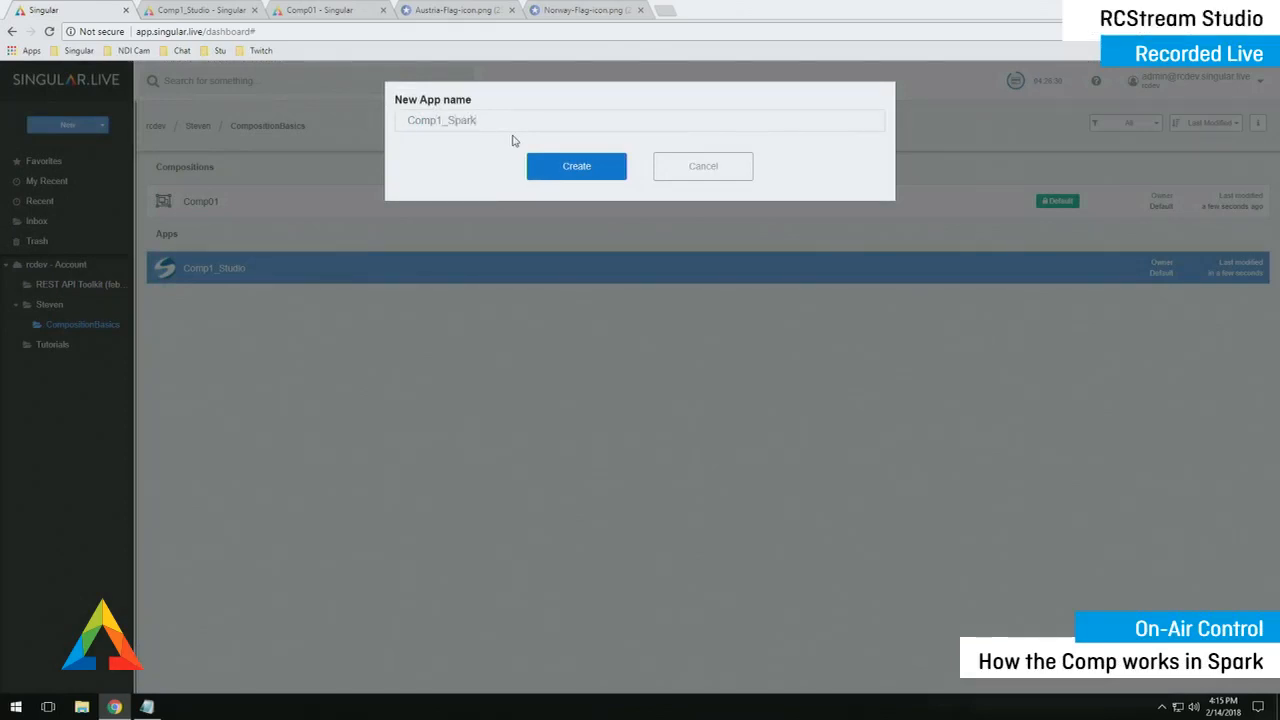
{"action": "key", "text": "Return"}
{"action": "double_click", "coordinate": [396, 270]}
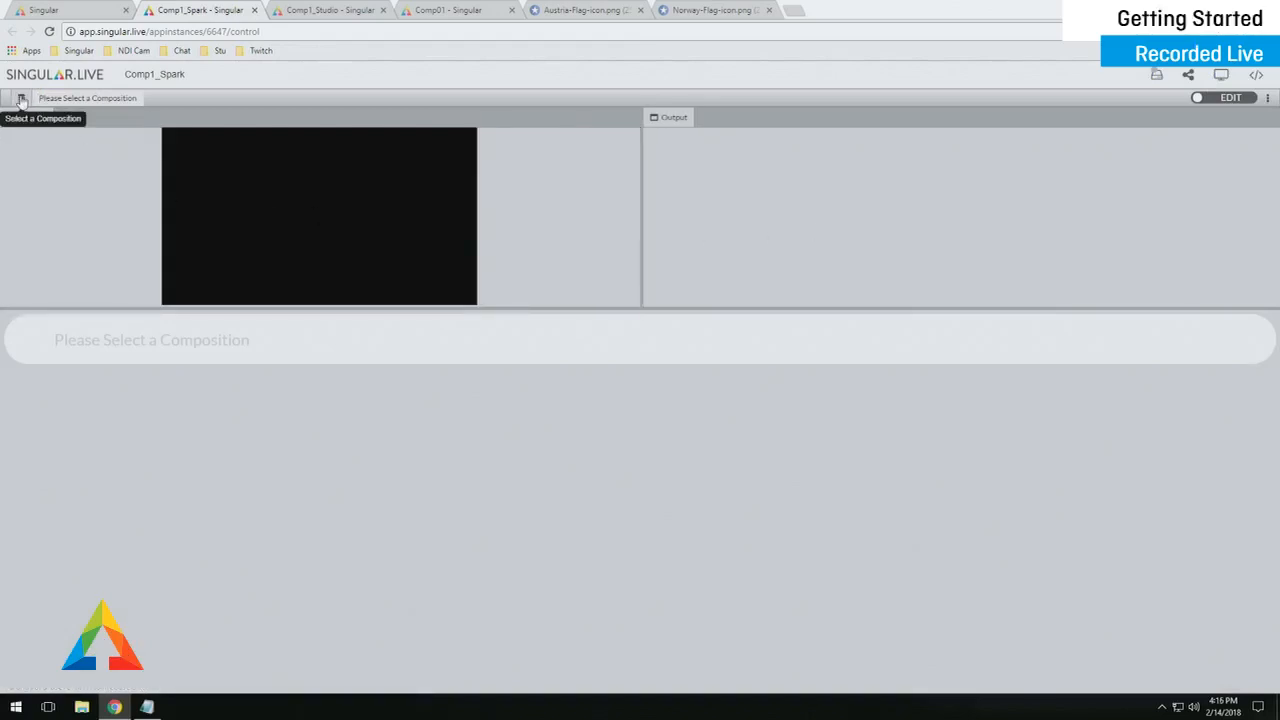
- Load Comp01 and add a Lower layer holding LowerThird With Image and LowerThird1
{"action": "left_click", "coordinate": [21, 100]}
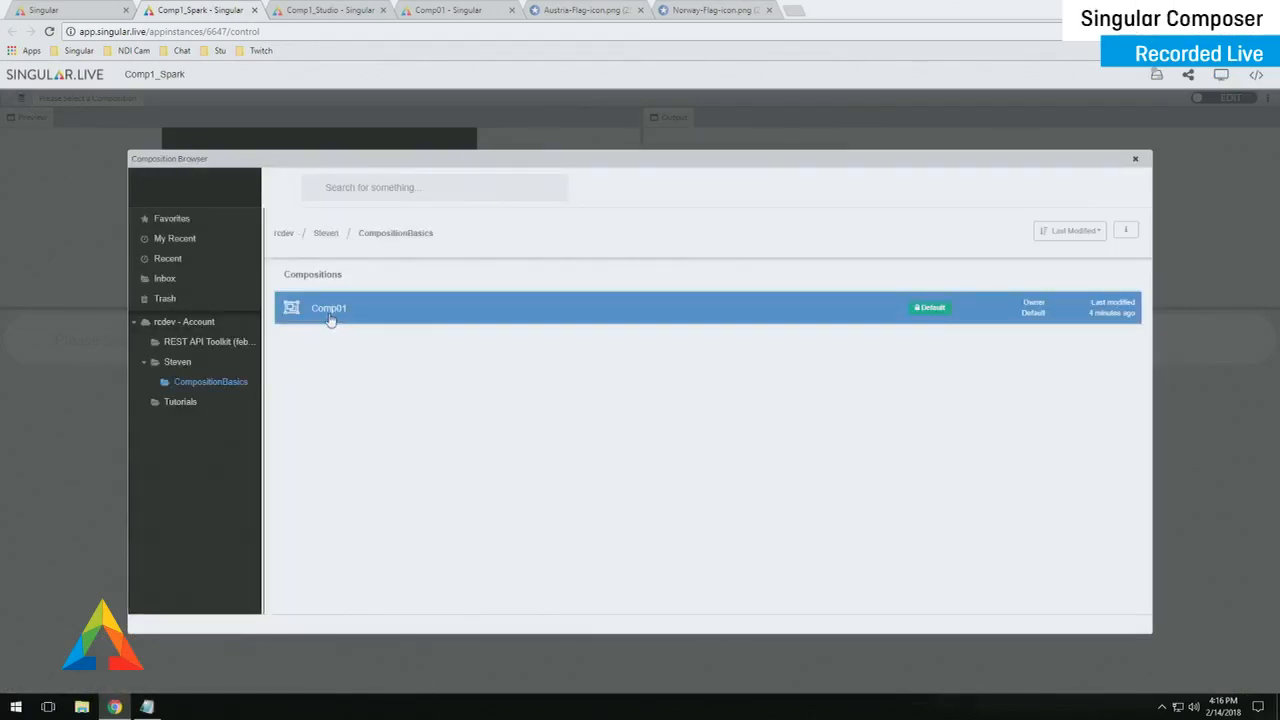
{"action": "double_click", "coordinate": [330, 310]}
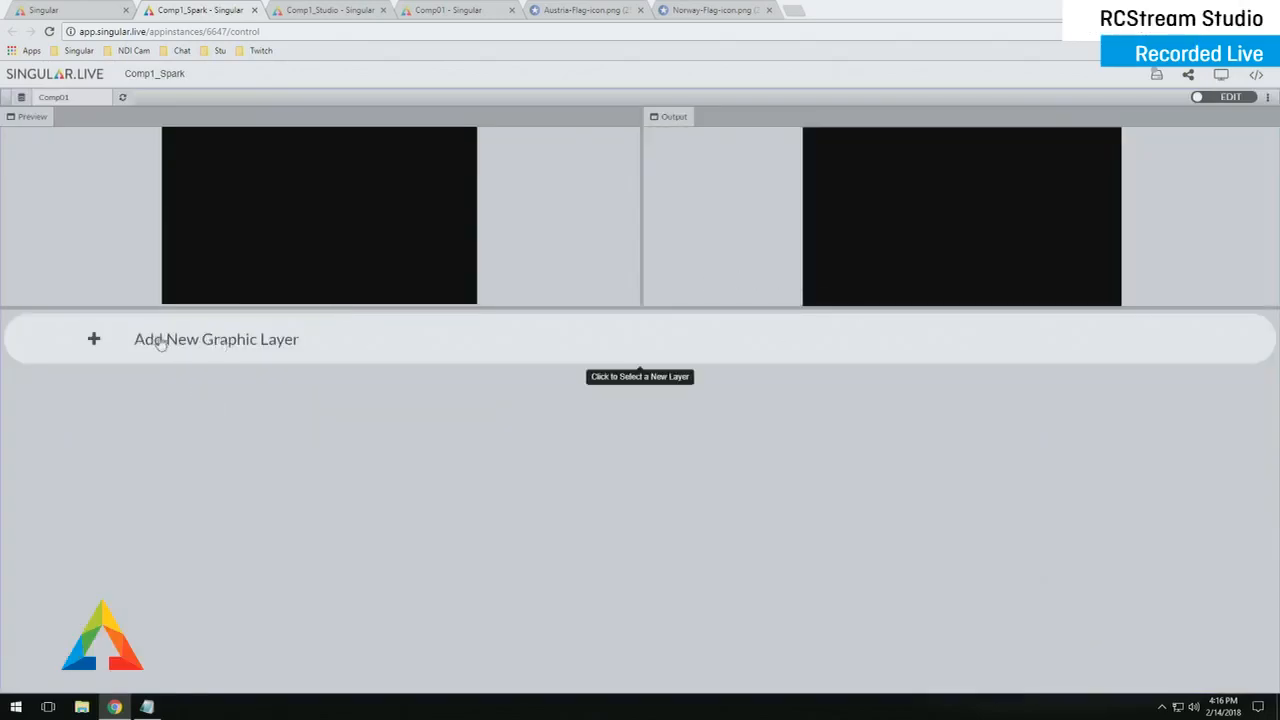
{"action": "left_click", "coordinate": [93, 342]}
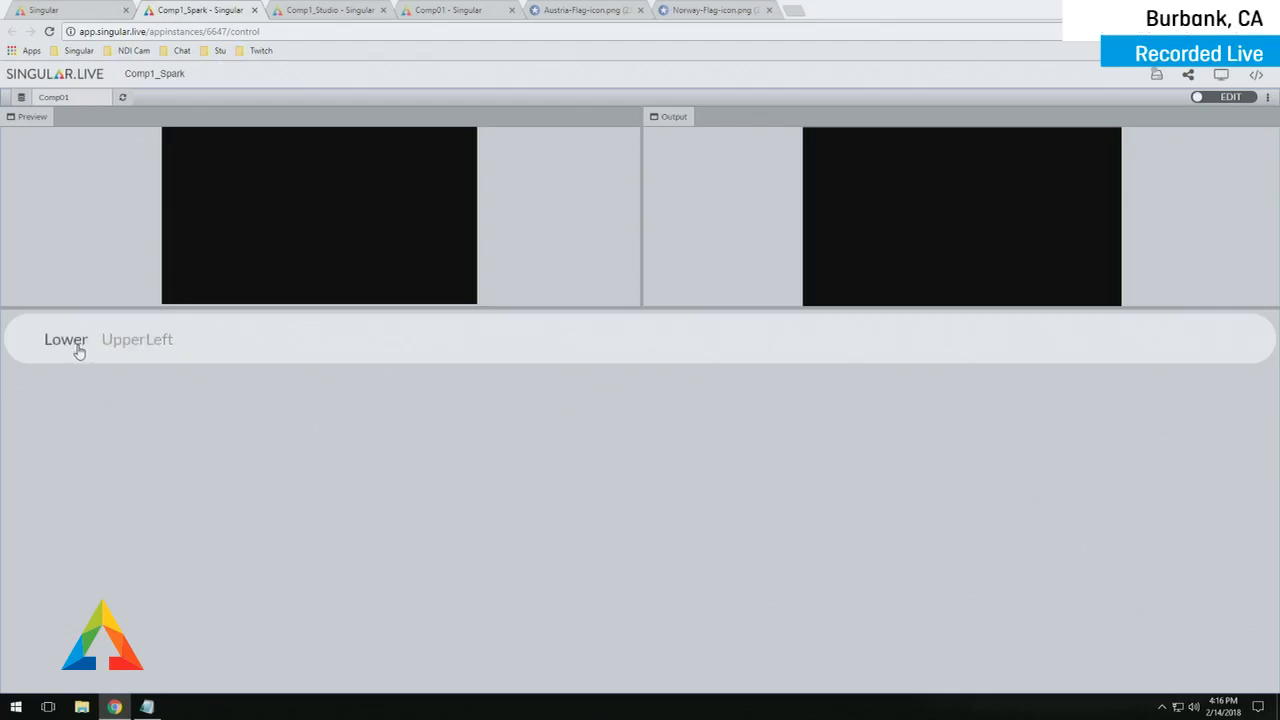
{"action": "left_click", "coordinate": [66, 341]}
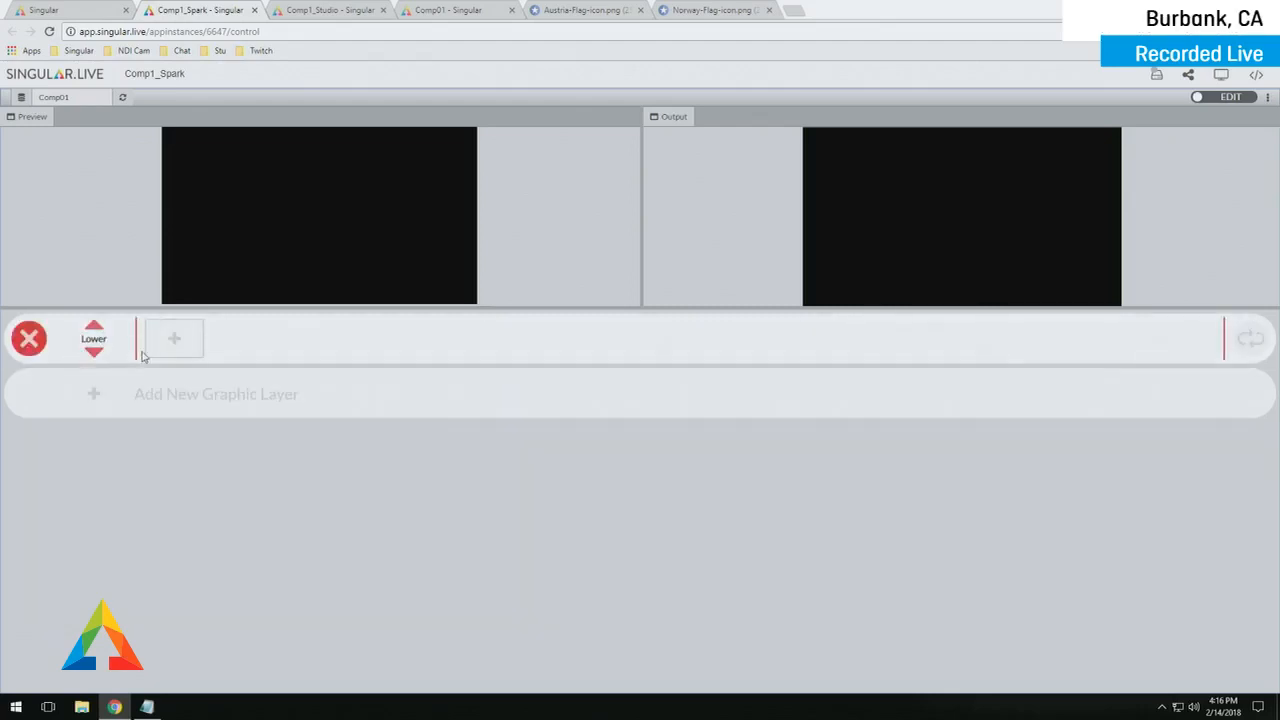
{"action": "left_click", "coordinate": [178, 344]}
{"action": "left_click", "coordinate": [222, 335]}
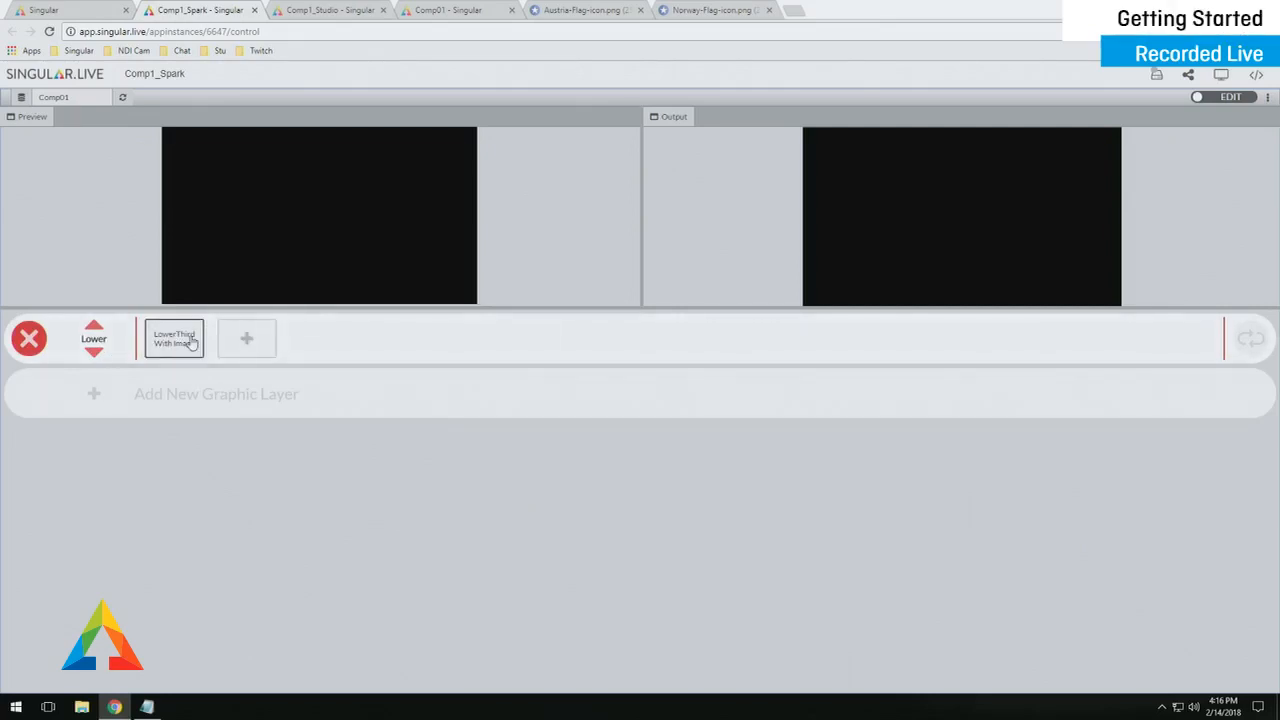
{"action": "left_click", "coordinate": [246, 339]}
{"action": "left_click", "coordinate": [299, 357]}
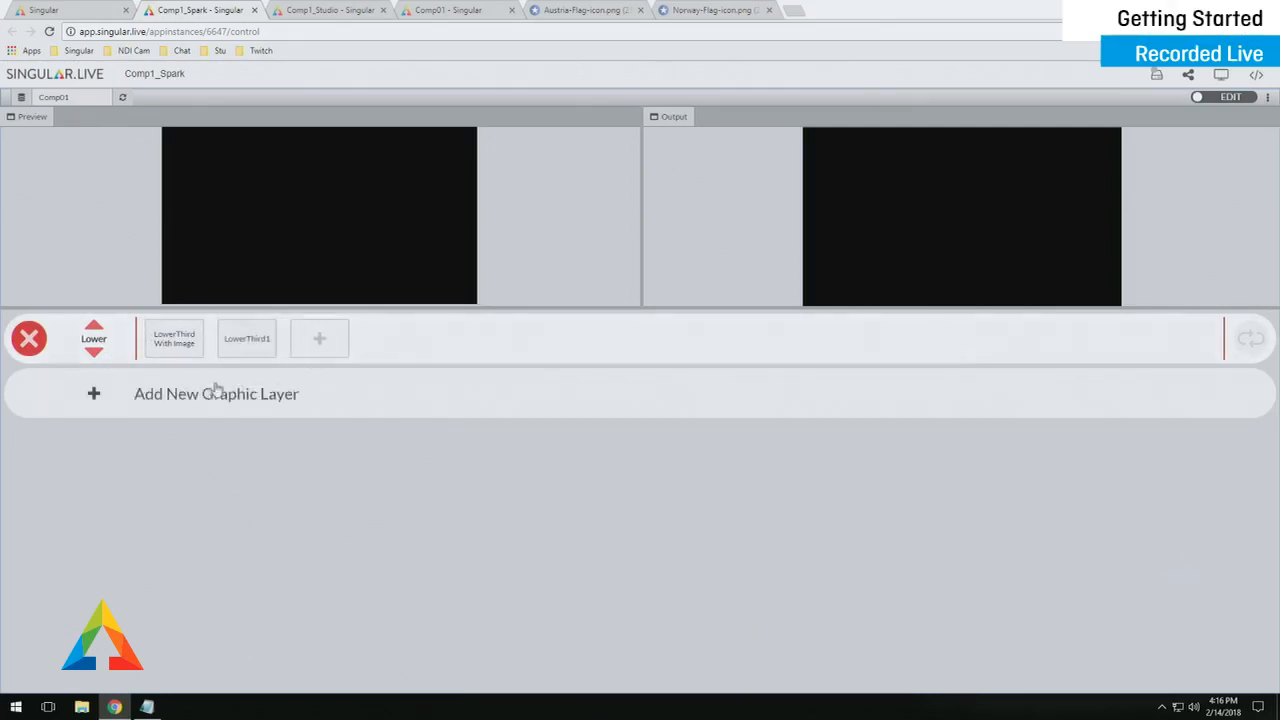
- Add an UpperLeft layer holding the UpperLeftBug page
{"action": "left_click", "coordinate": [104, 400]}
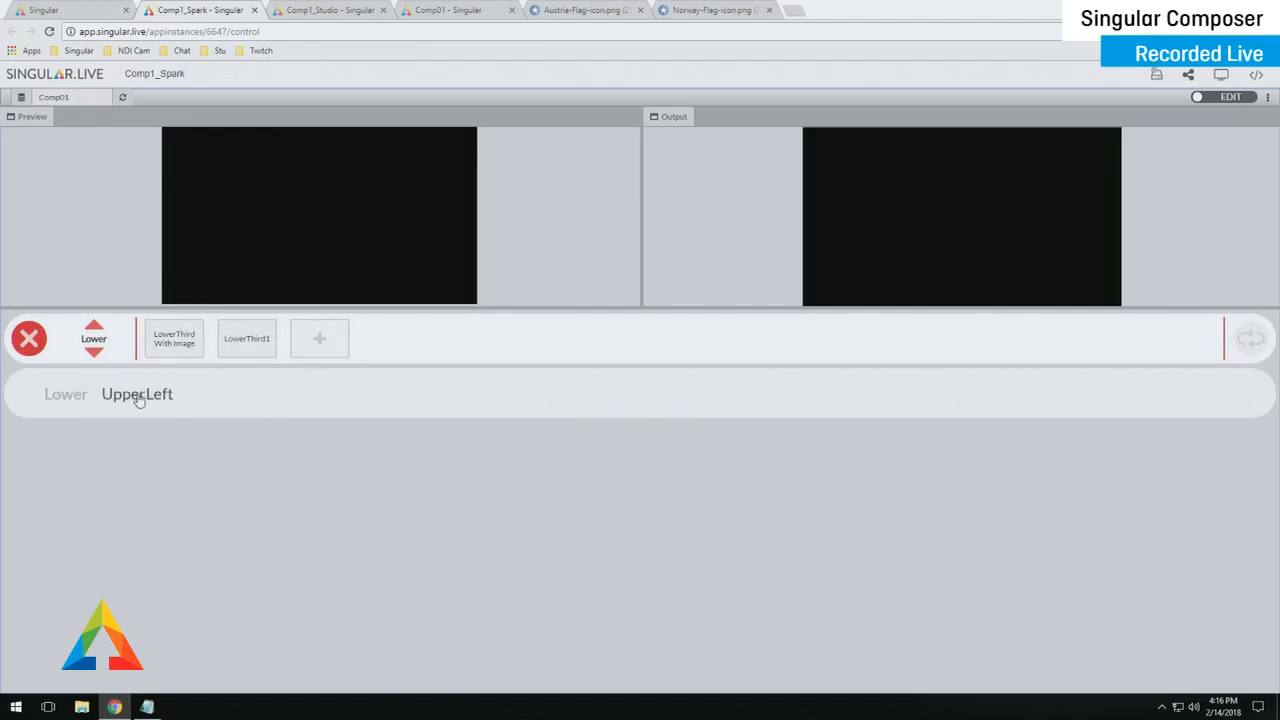
{"action": "left_click", "coordinate": [139, 396]}
{"action": "left_click", "coordinate": [174, 396]}
{"action": "left_click", "coordinate": [237, 384]}
- Preview the LowerThird With Image and UpperLeftBug pages and check the lower third's page settings
{"action": "left_click", "coordinate": [185, 343]}
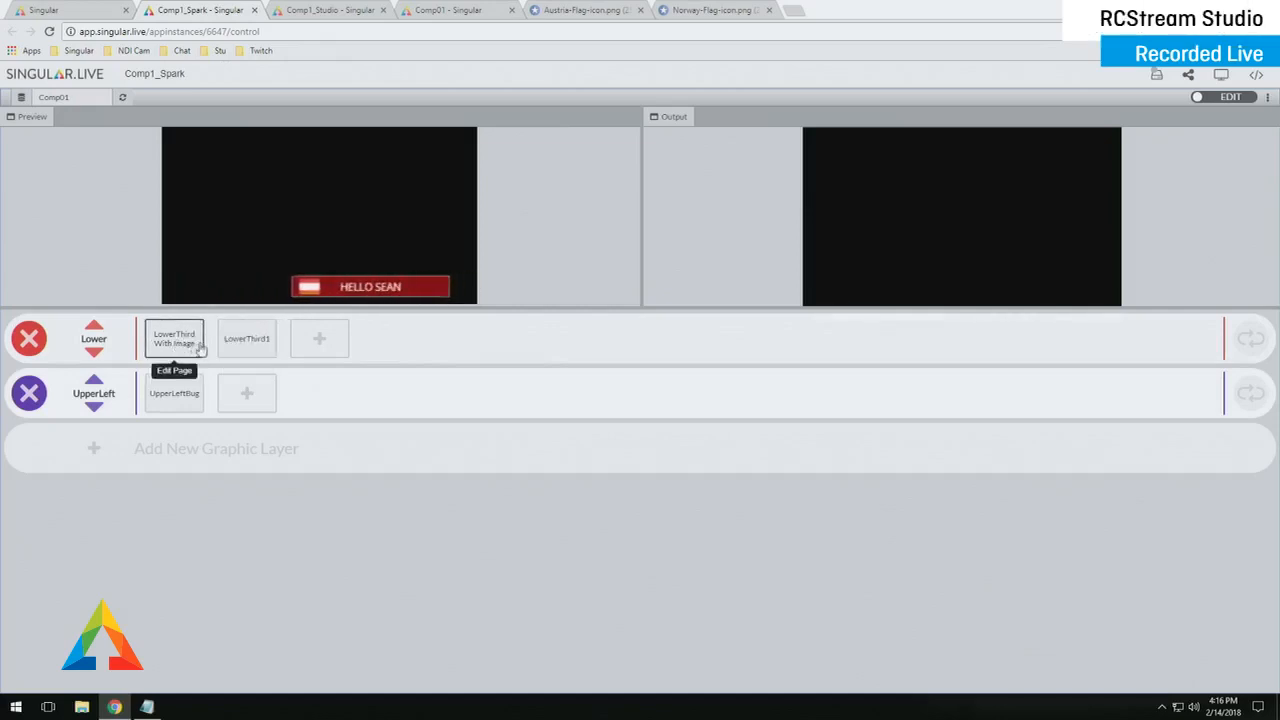
{"action": "left_click", "coordinate": [179, 392]}
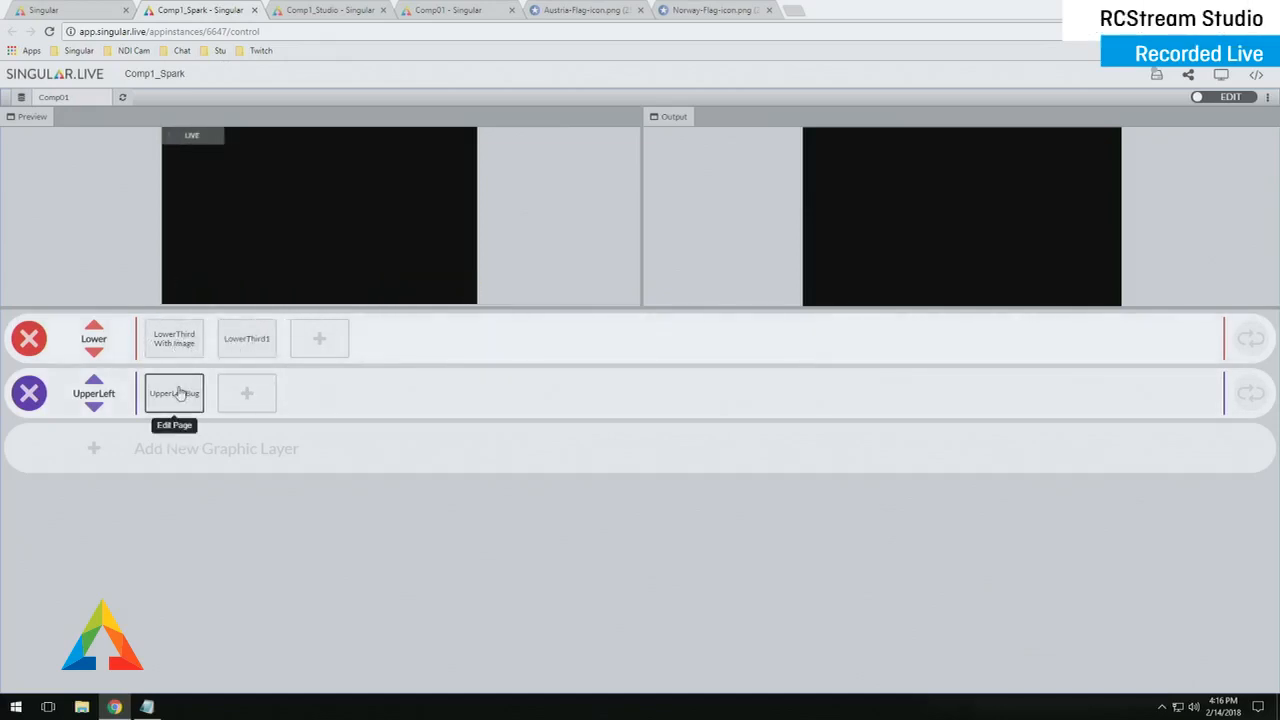
{"action": "left_click", "coordinate": [178, 341]}
{"action": "left_click", "coordinate": [187, 349]}
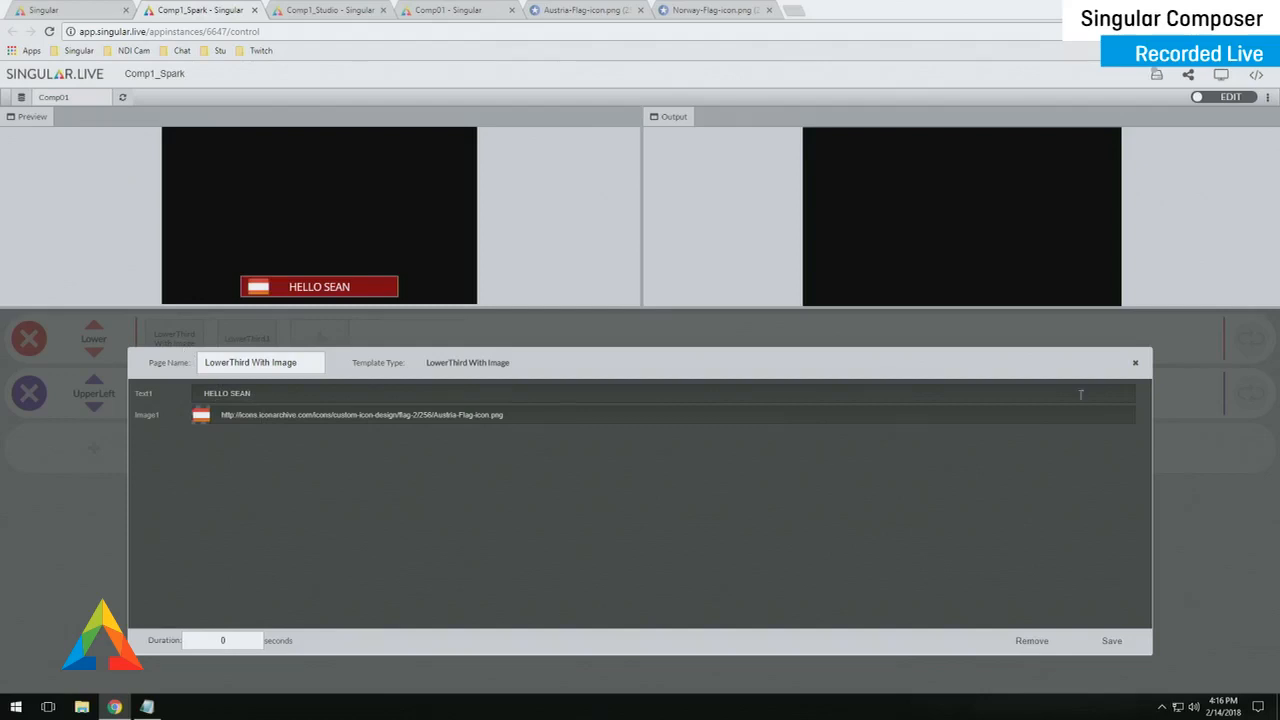
{"action": "left_click", "coordinate": [1135, 366]}
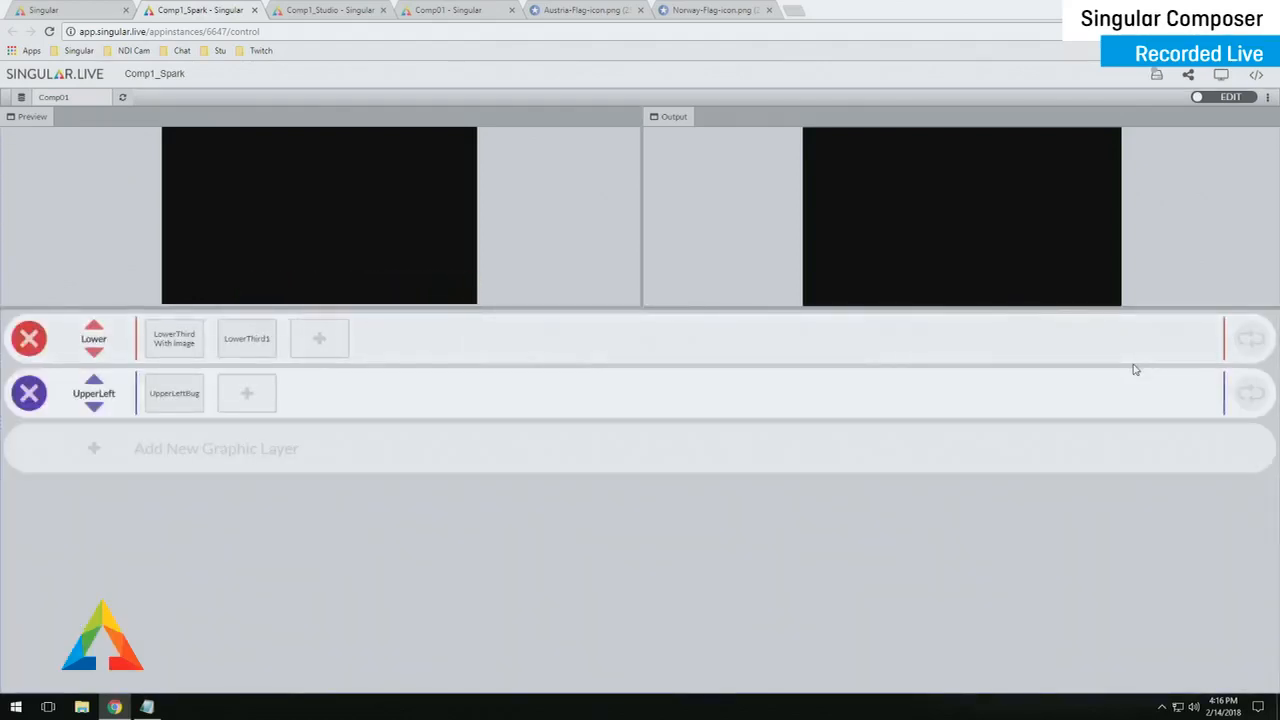
- Go on air, play the Austria flag lower third, then swap output to the plain LowerThird1
{"action": "left_click", "coordinate": [1227, 100]}
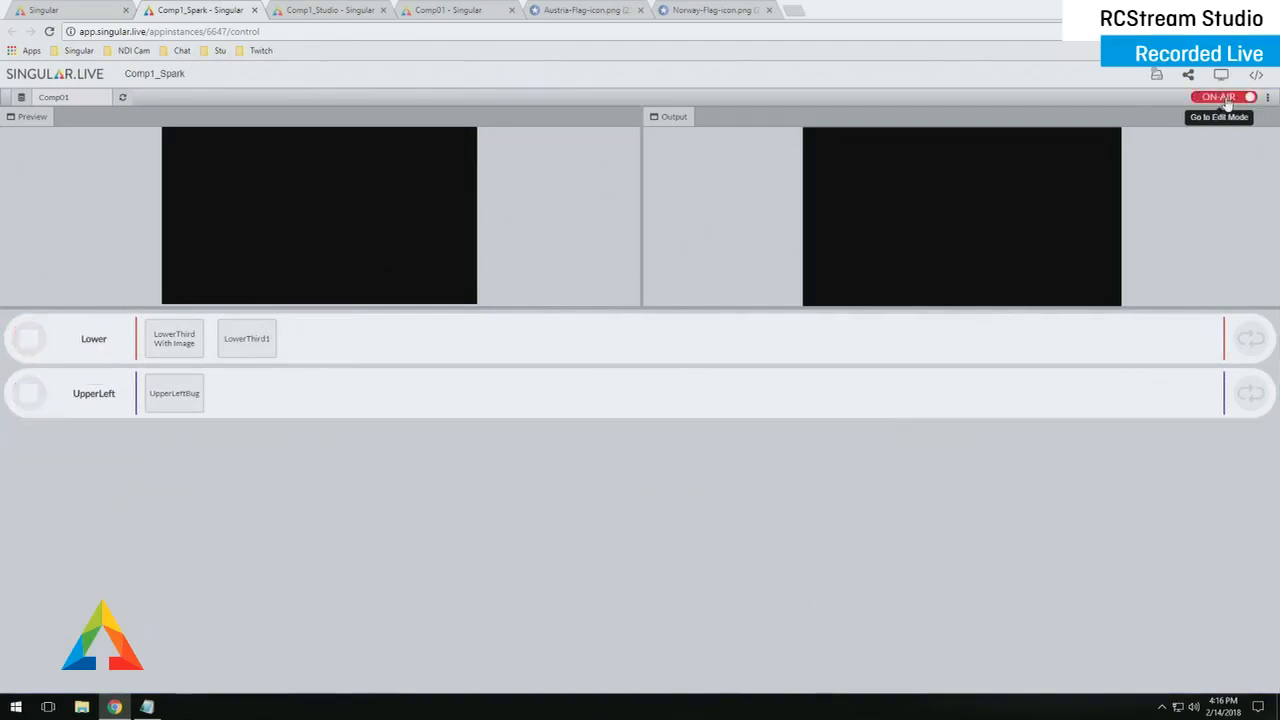
{"action": "left_click", "coordinate": [181, 347]}
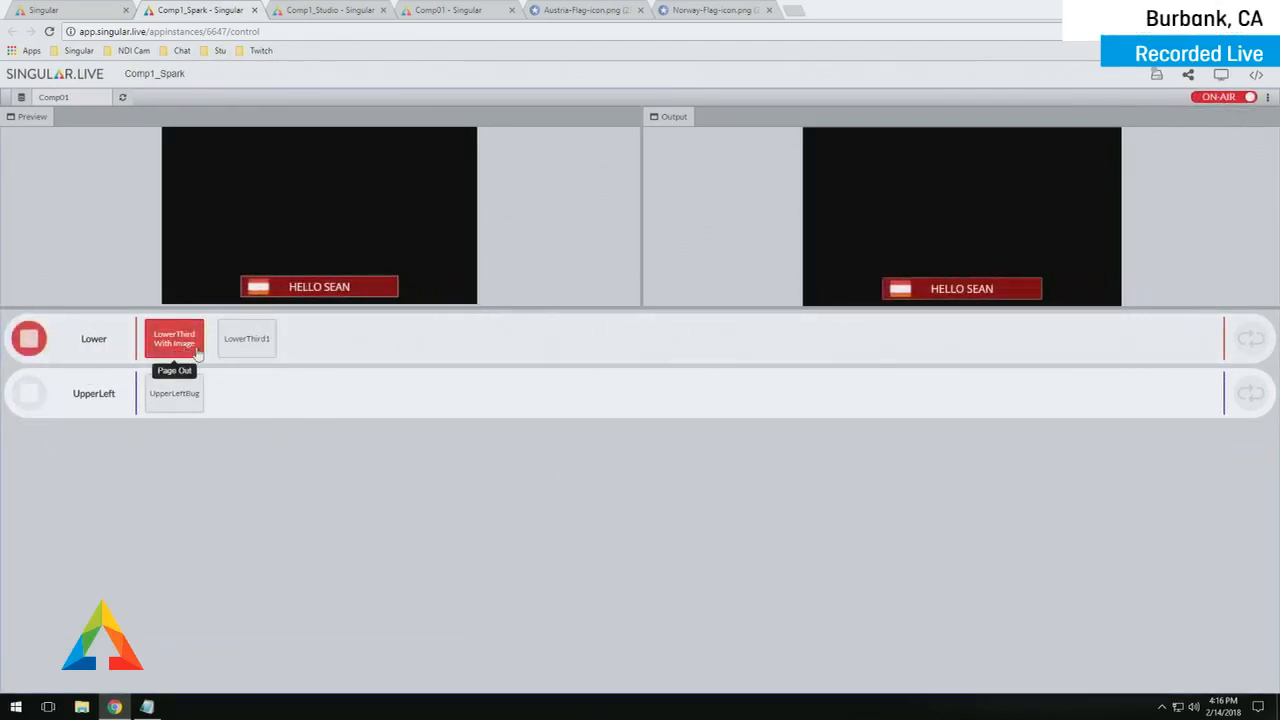
{"action": "left_click", "coordinate": [251, 347]}
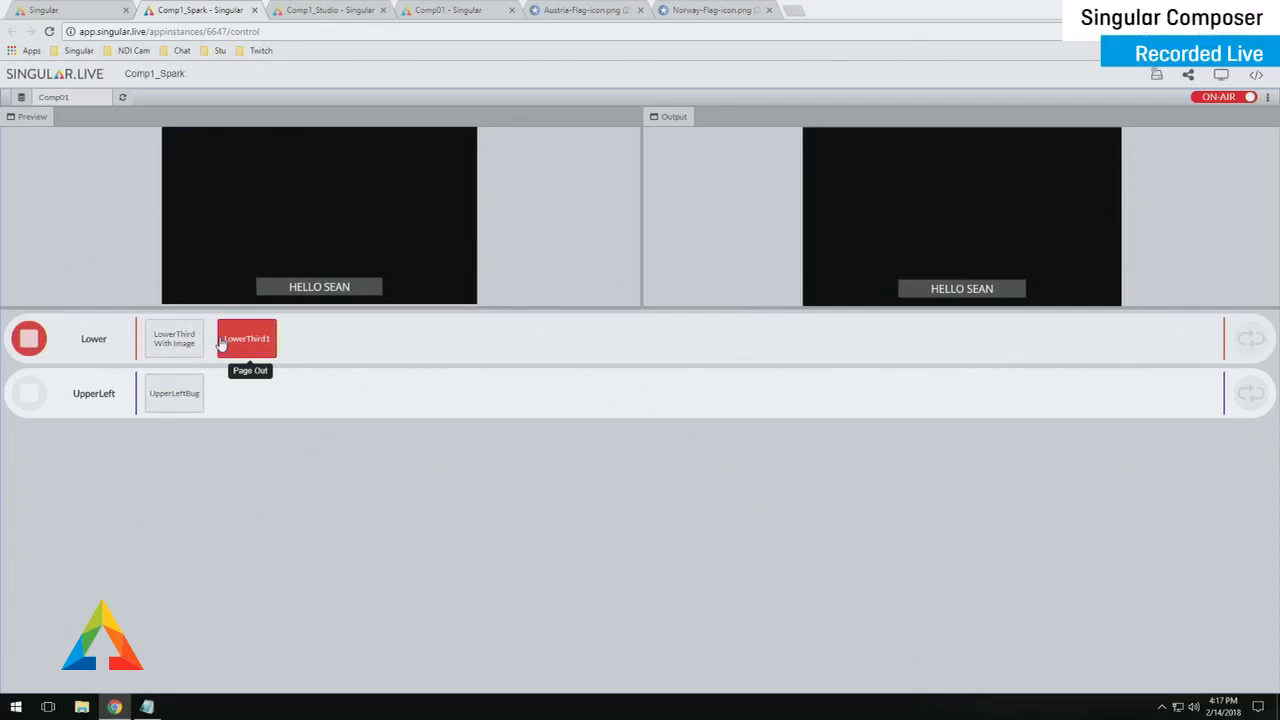
- Open and close the LowerThird1 page settings, then make the preview and output panes taller
{"action": "right_click", "coordinate": [271, 342]}
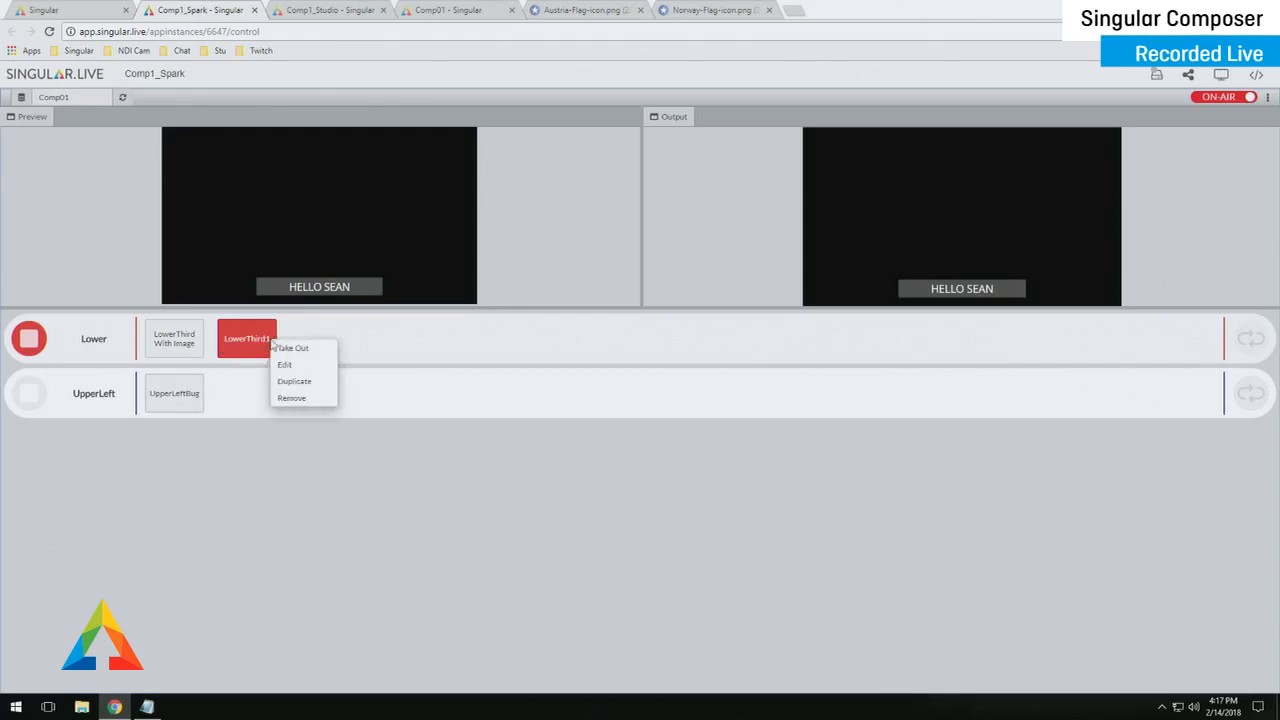
{"action": "left_click", "coordinate": [298, 365]}
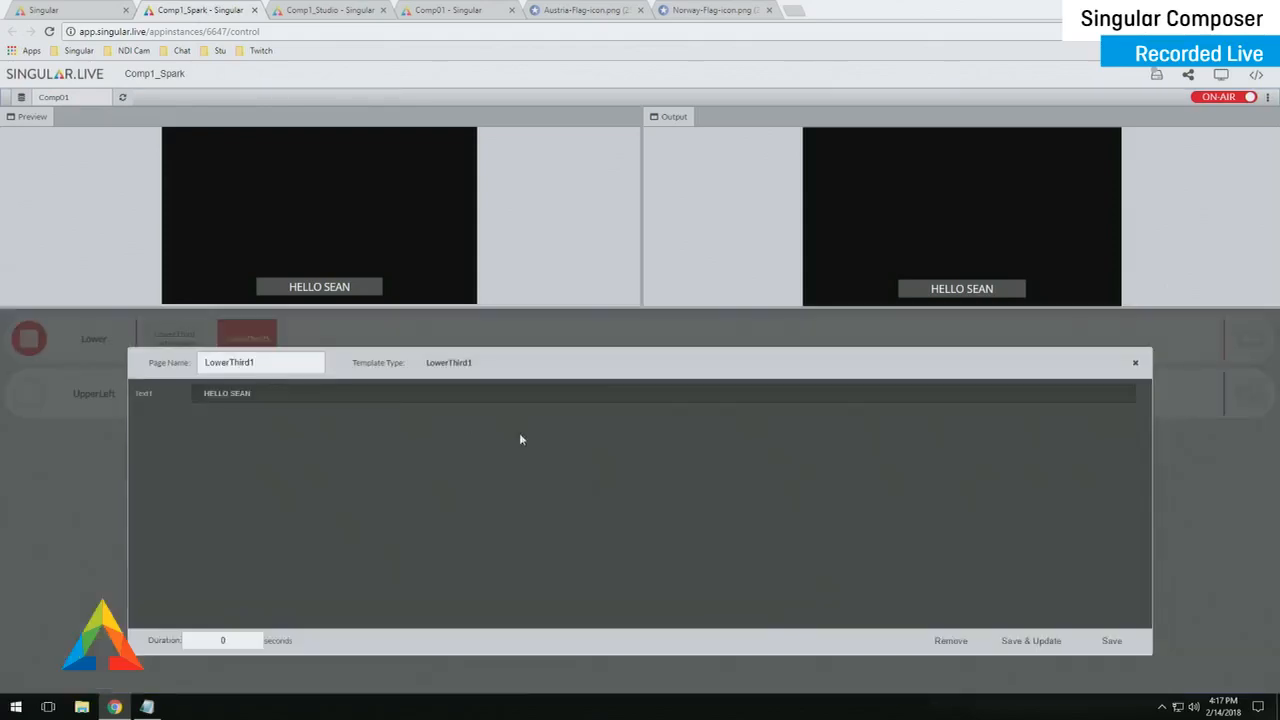
{"action": "left_click", "coordinate": [1136, 364]}
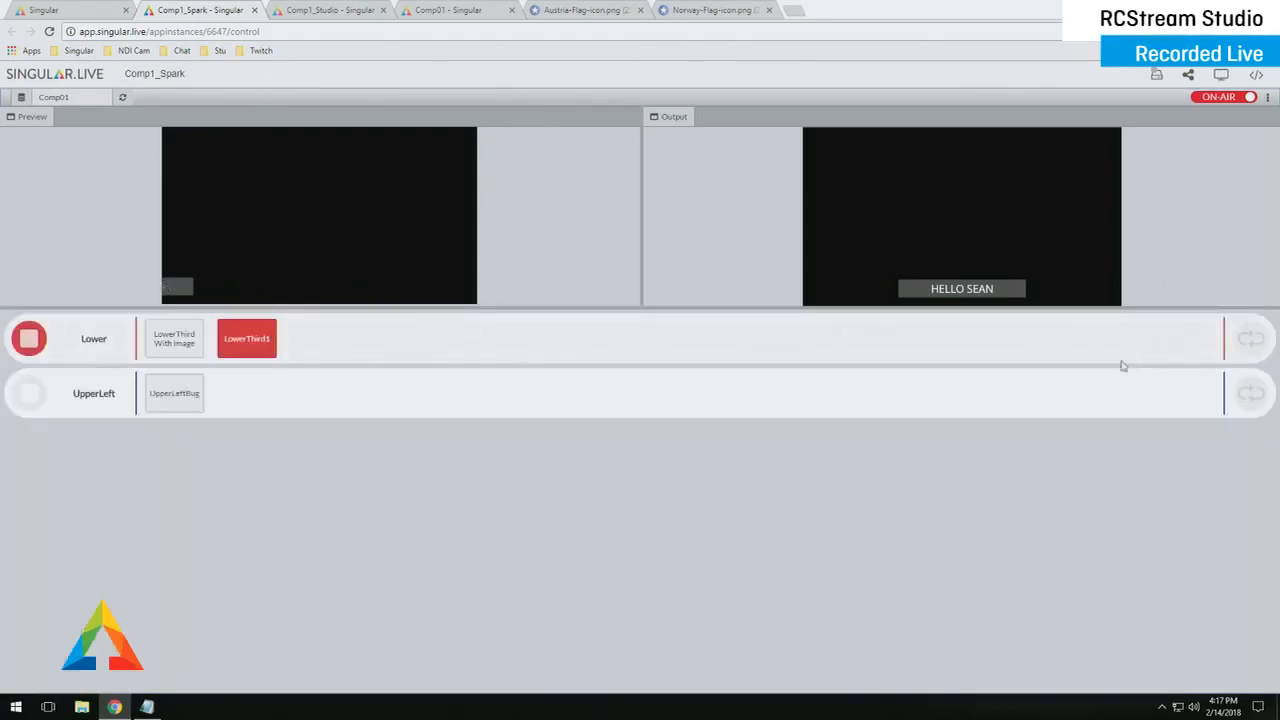
{"action": "left_click_drag", "start_coordinate": [643, 309], "coordinate": [655, 402]}
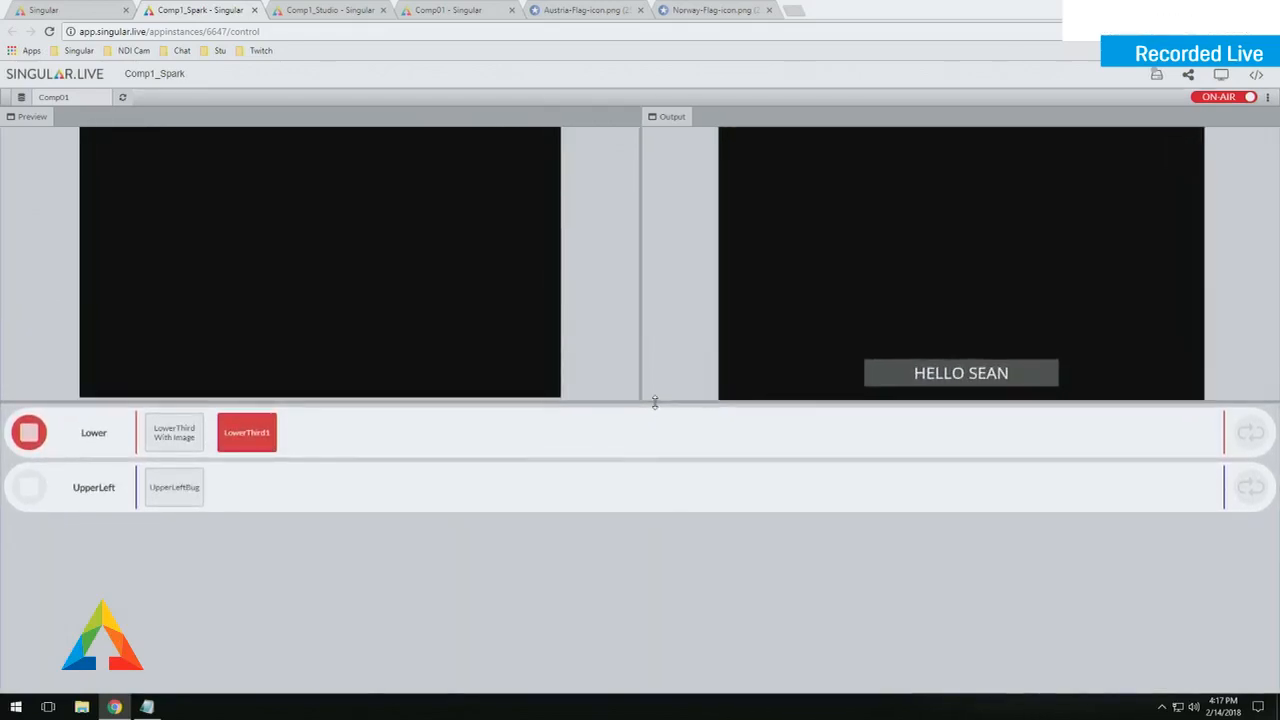